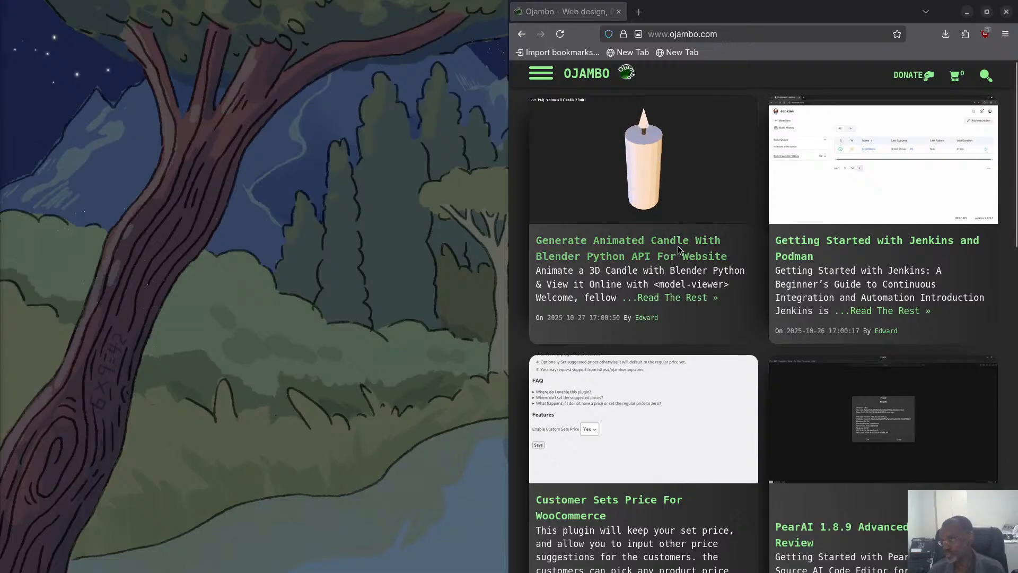
Search the site for "vse" and open the article "Extracting Blender VSE Markers Using Python".
left_click(986, 76)
type("vse")
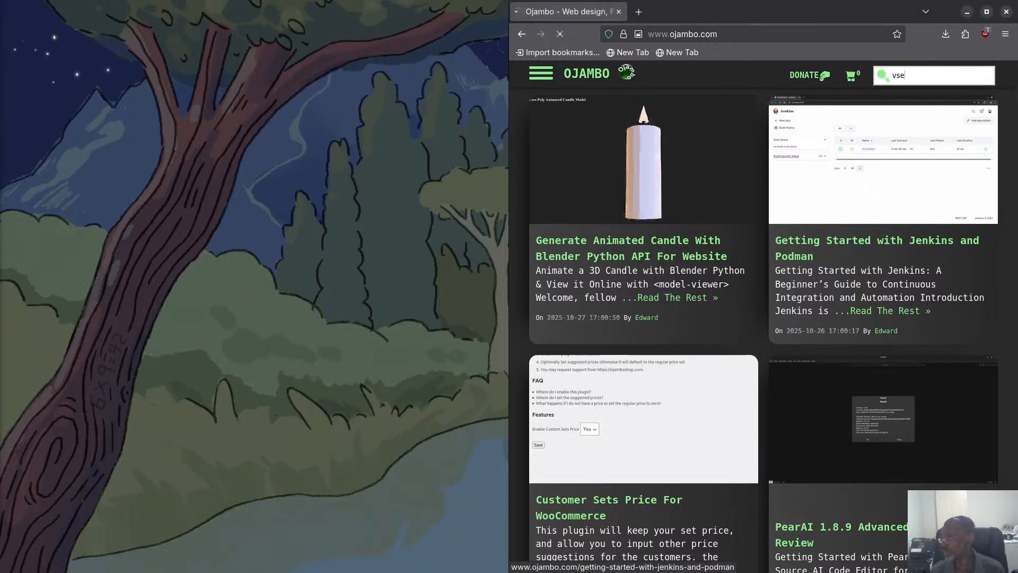
key("Return")
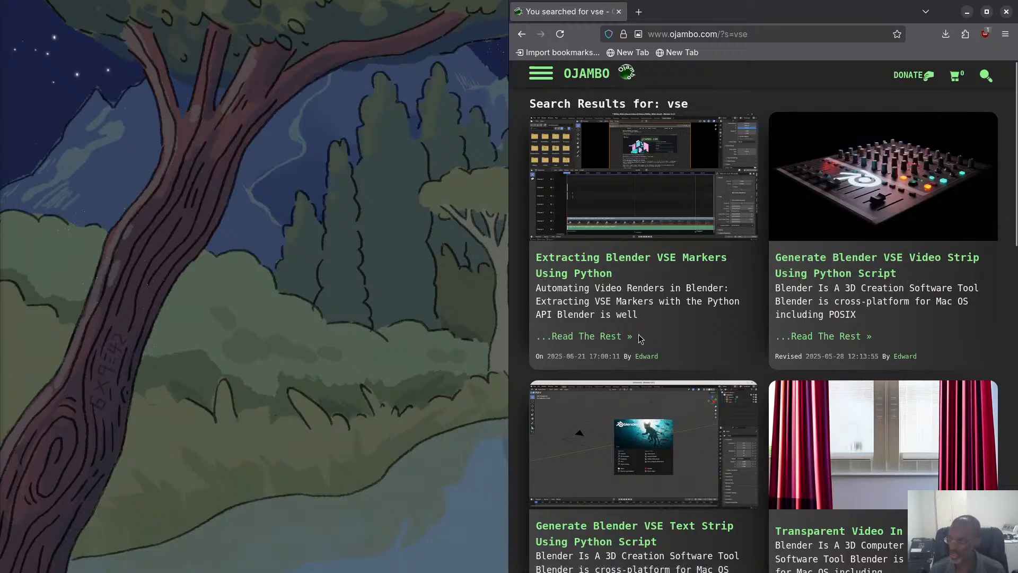
scroll(631, 371, "down", 5)
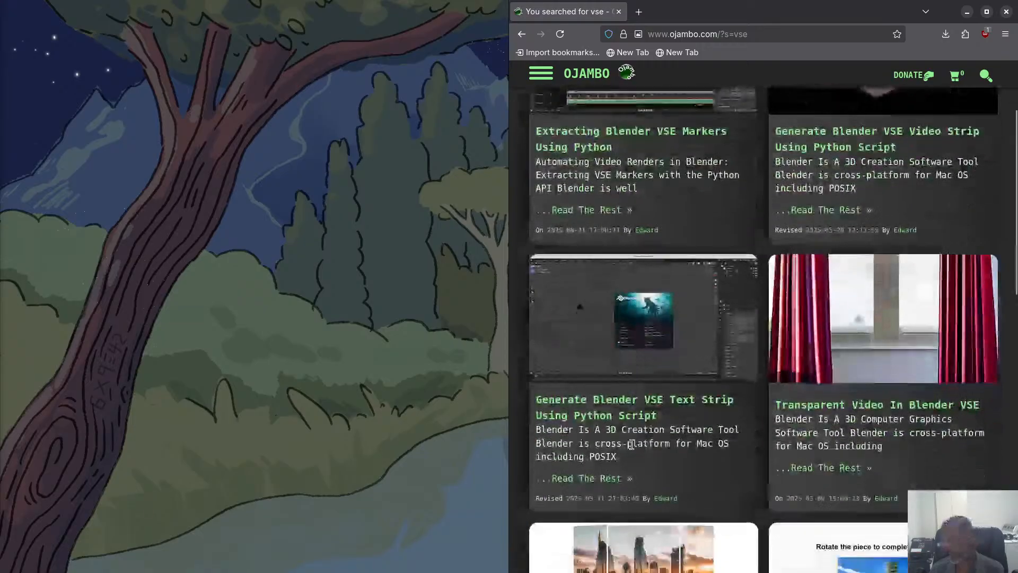
scroll(622, 416, "down", 1)
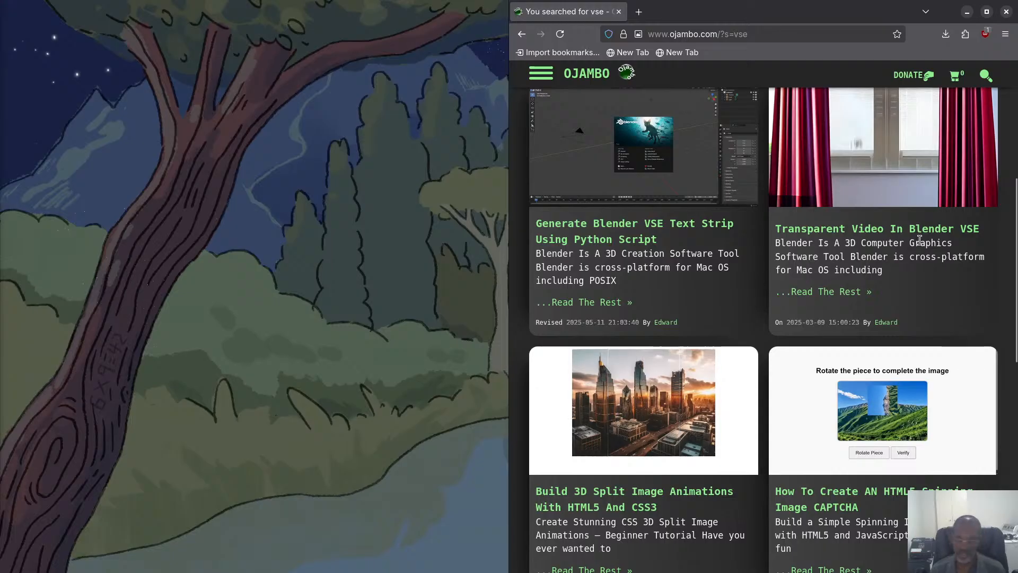
scroll(884, 259, "up", 5)
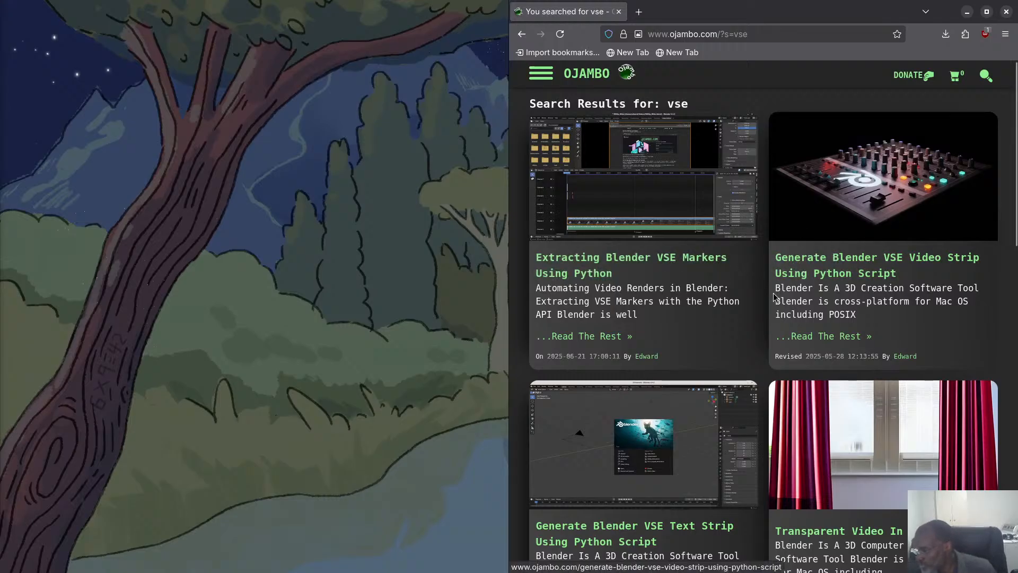
left_click(642, 262)
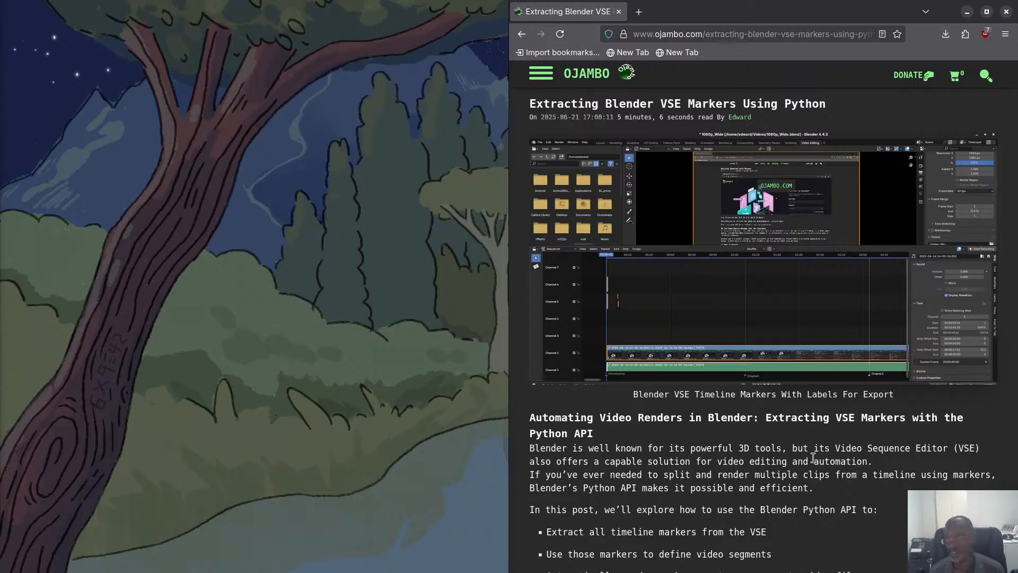
key("super")
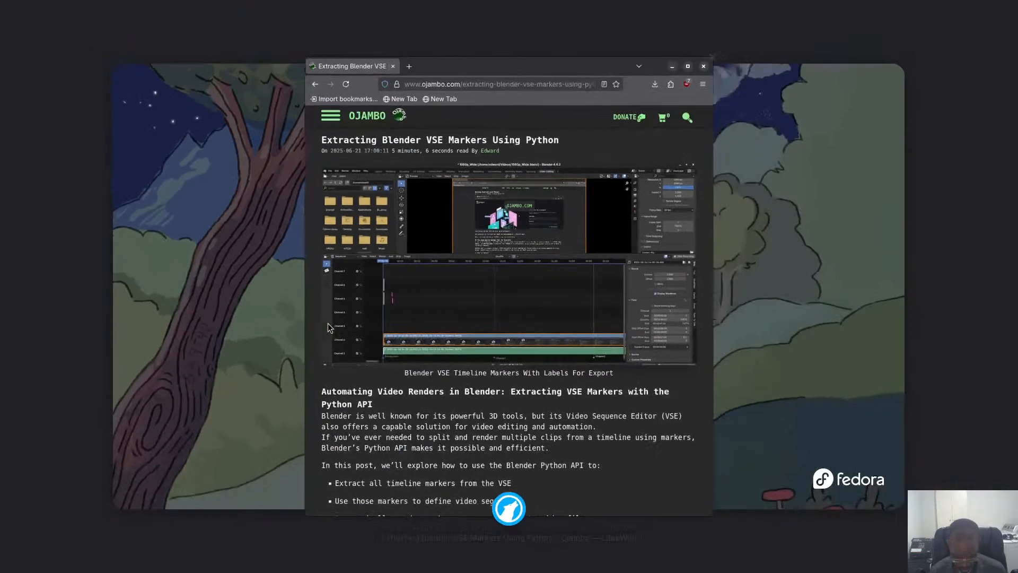
left_click(328, 323)
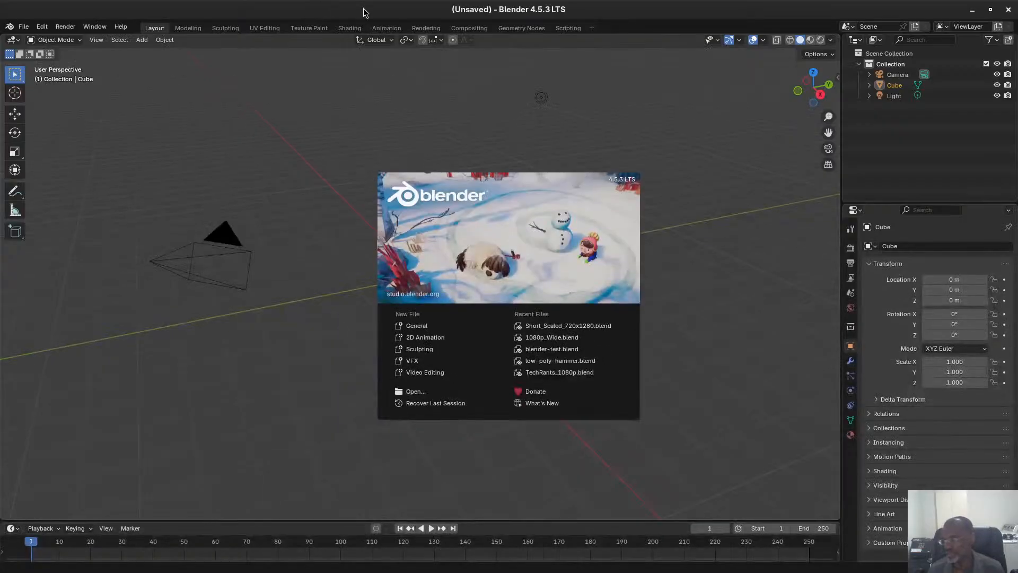
left_click_drag(371, 9, 8, 215)
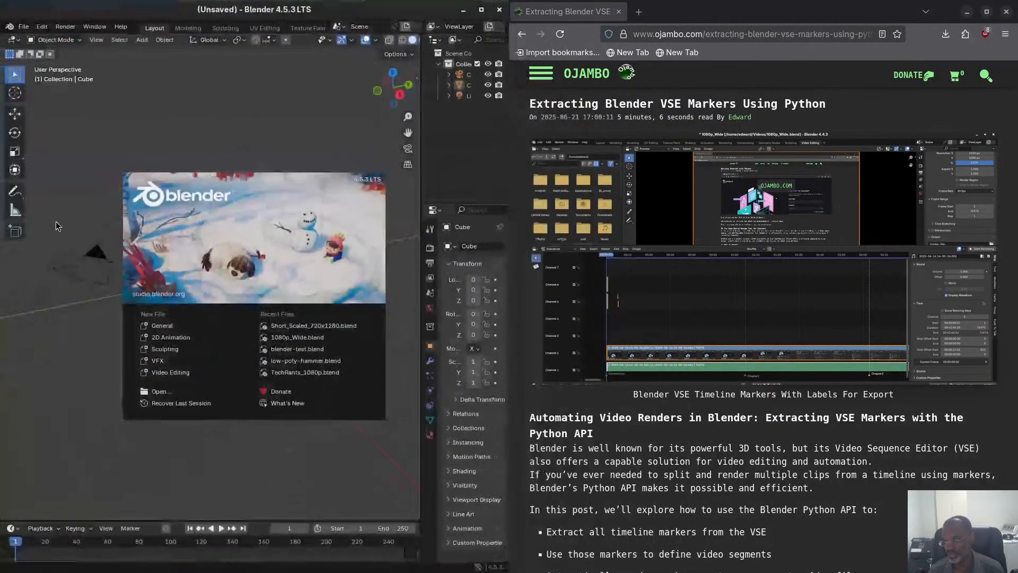
left_click(271, 139)
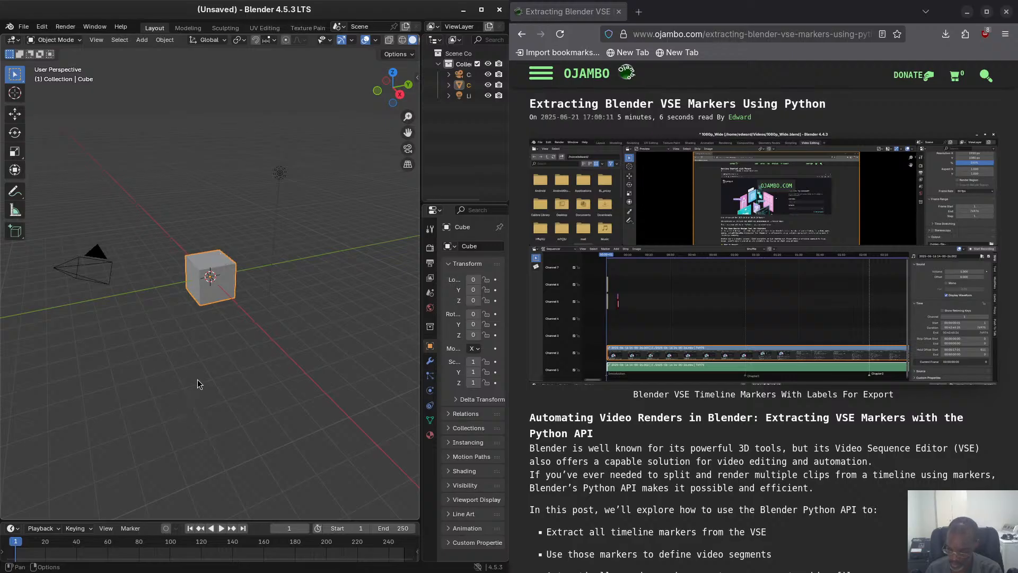
left_click(500, 10)
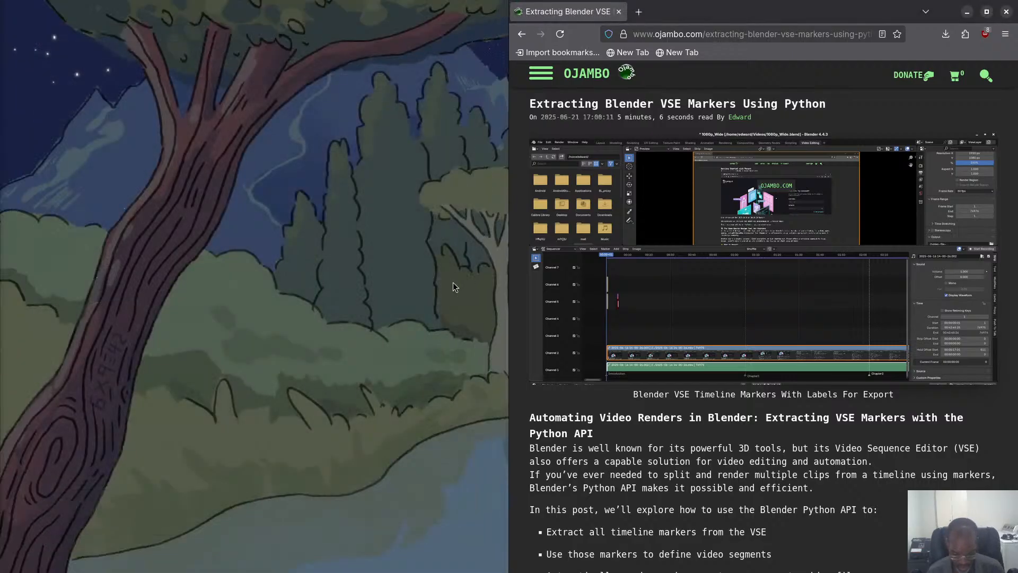
Launch Blender, tile its window beside the browser, and create a new Video Editing project.
key("super")
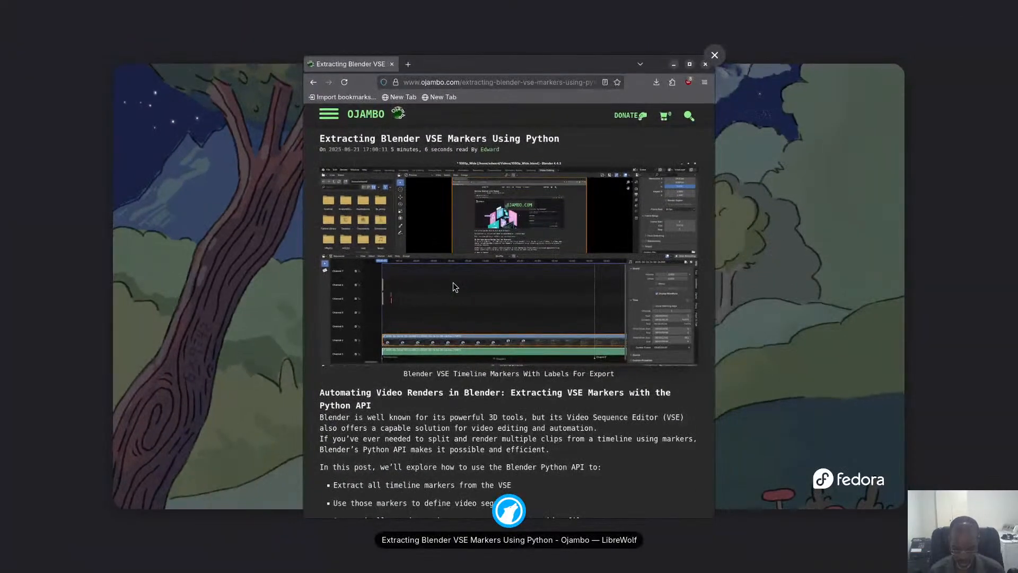
left_click(453, 282)
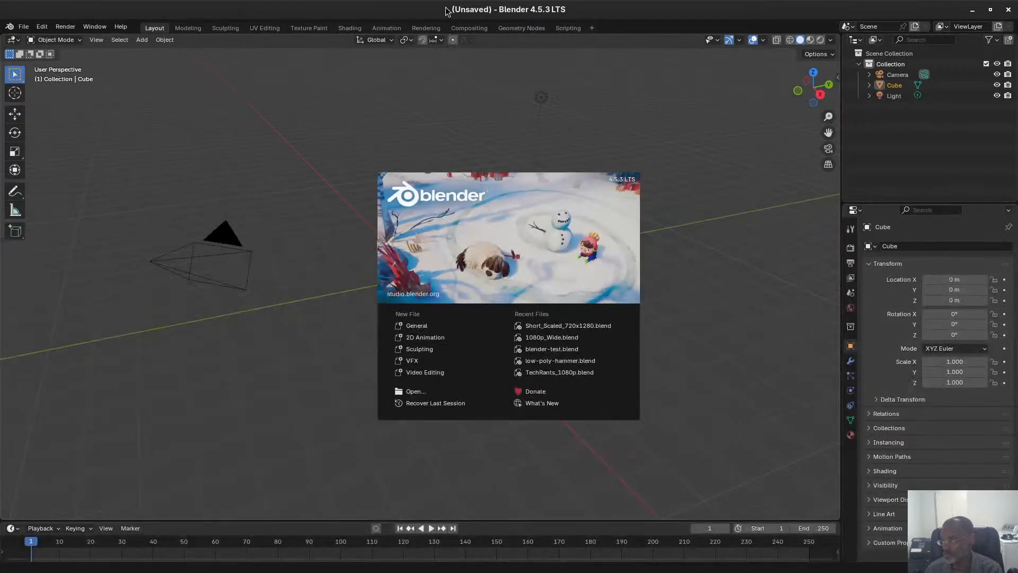
left_click_drag(449, 11, 1, 68)
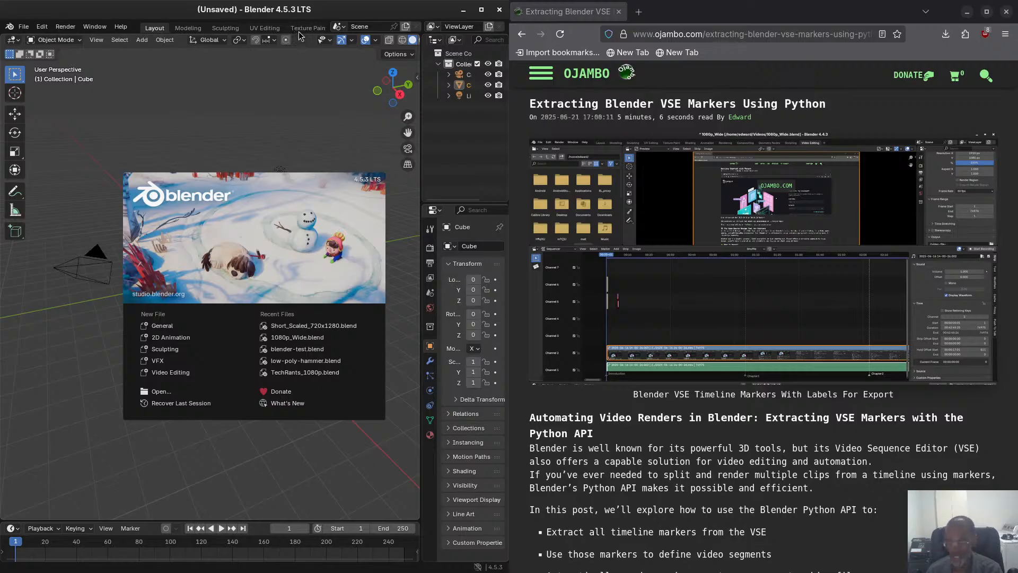
left_click(167, 373)
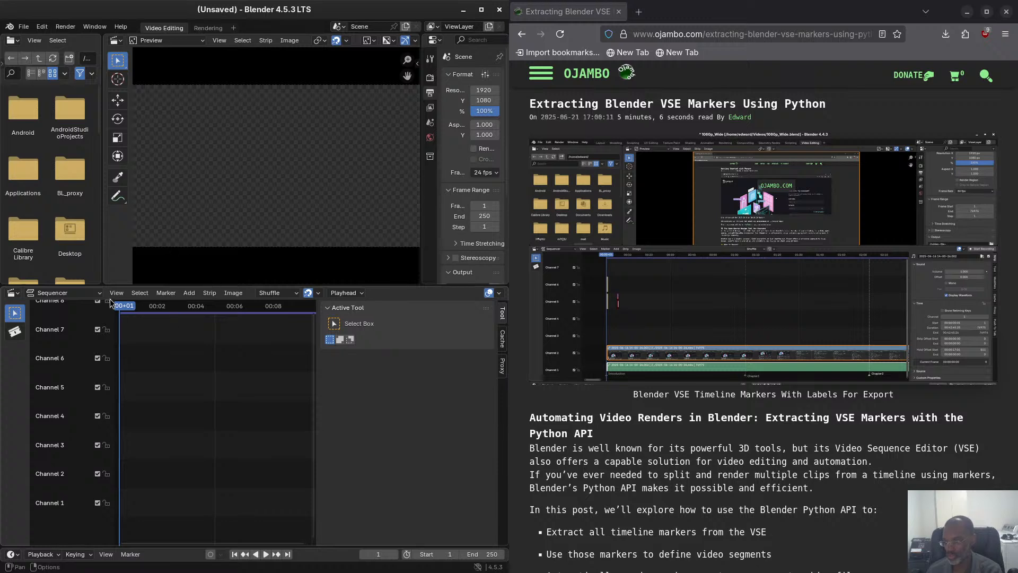
Show the file browser's folder contents as a list and bring the MP4 recordings into view.
left_click(196, 294)
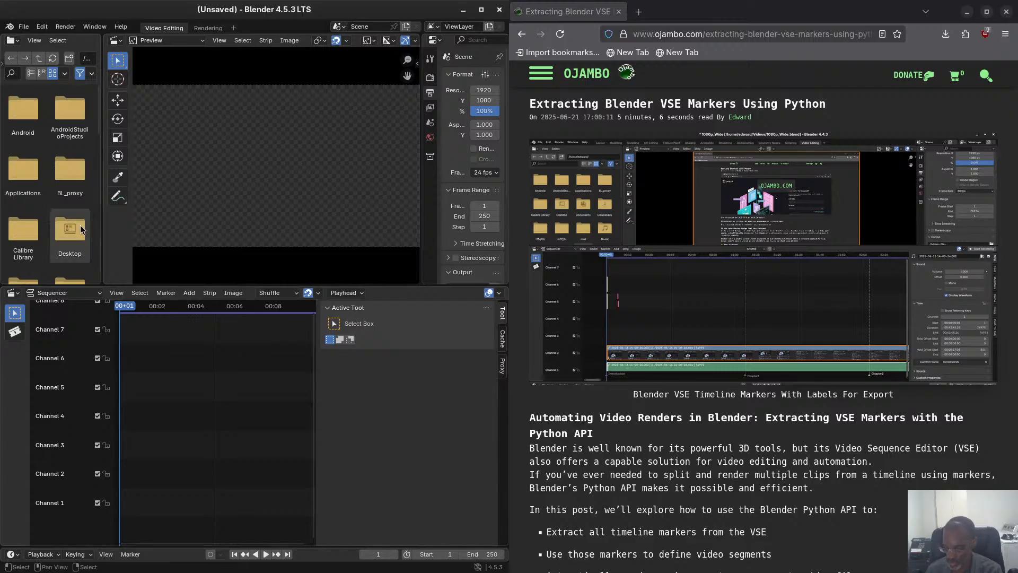
scroll(80, 227, "down", 5)
scroll(81, 228, "down", 5)
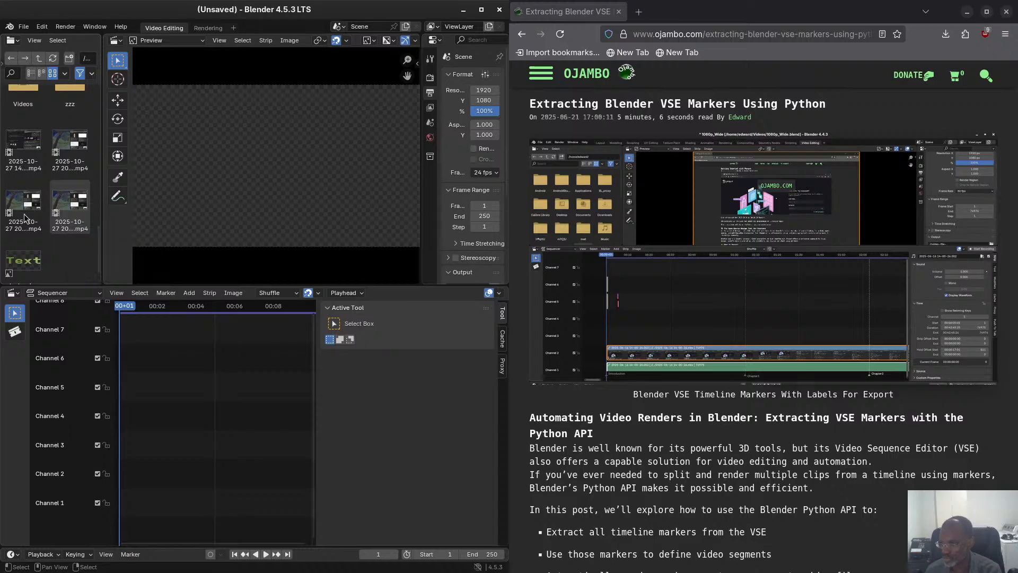
left_click(43, 74)
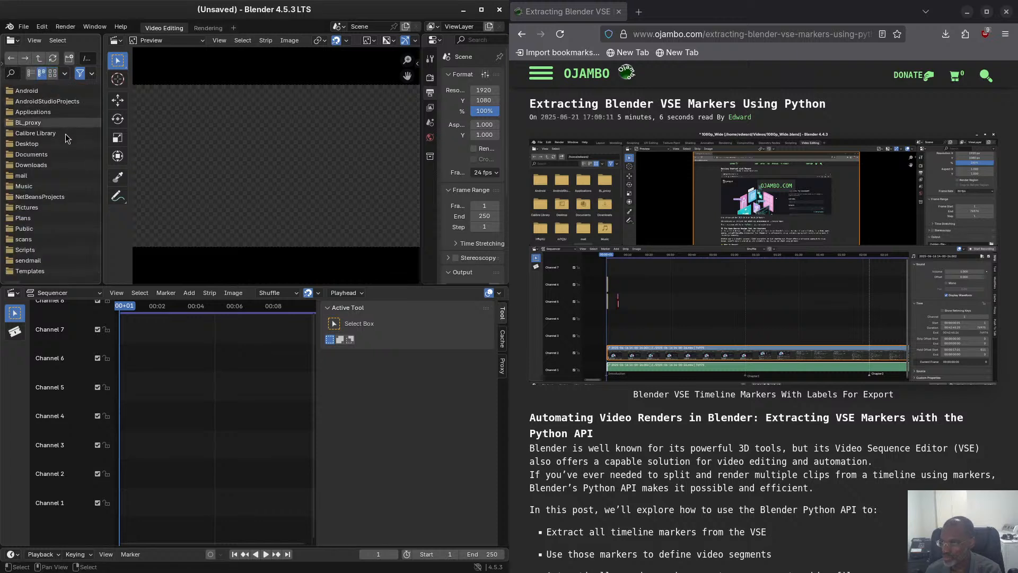
scroll(56, 130, "down", 3)
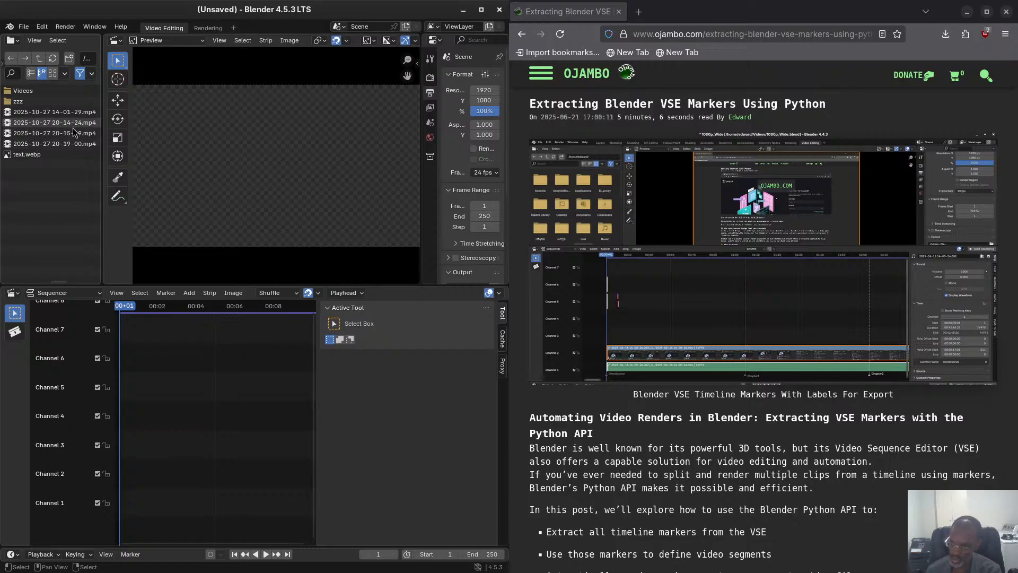
mouse_move(78, 146)
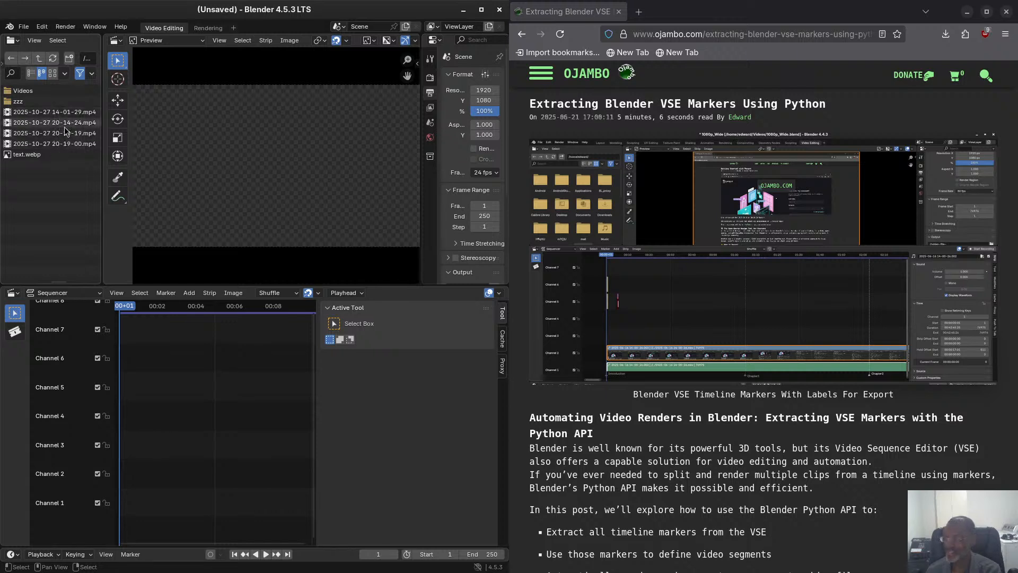
mouse_move(66, 118)
mouse_move(31, 117)
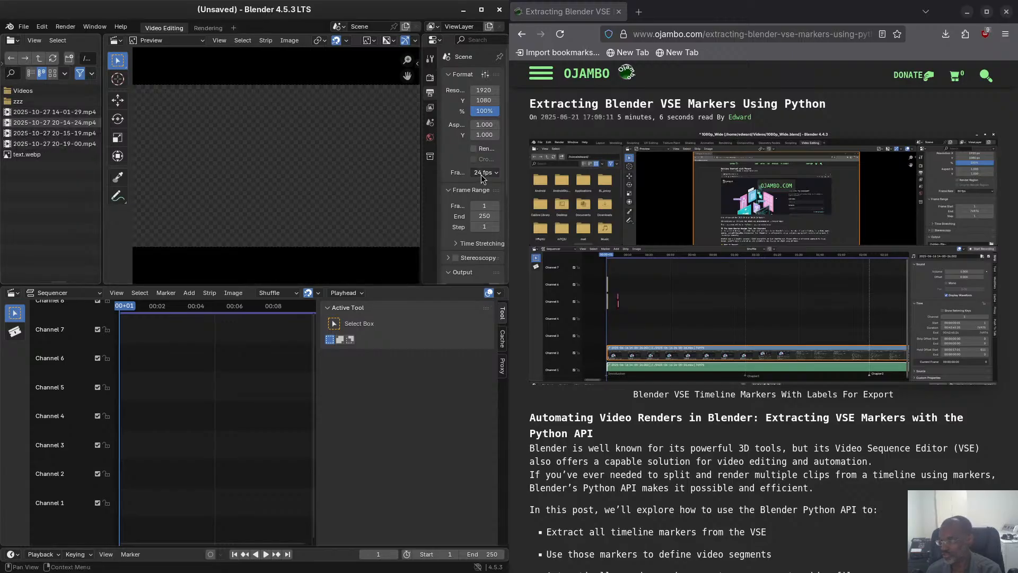
left_click_drag(66, 112, 120, 504)
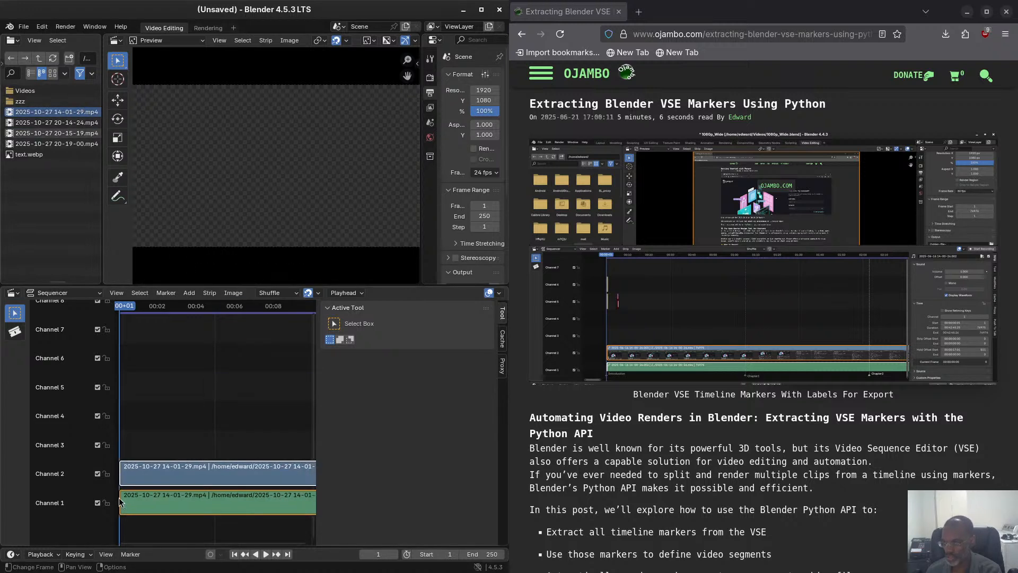
left_click(120, 504)
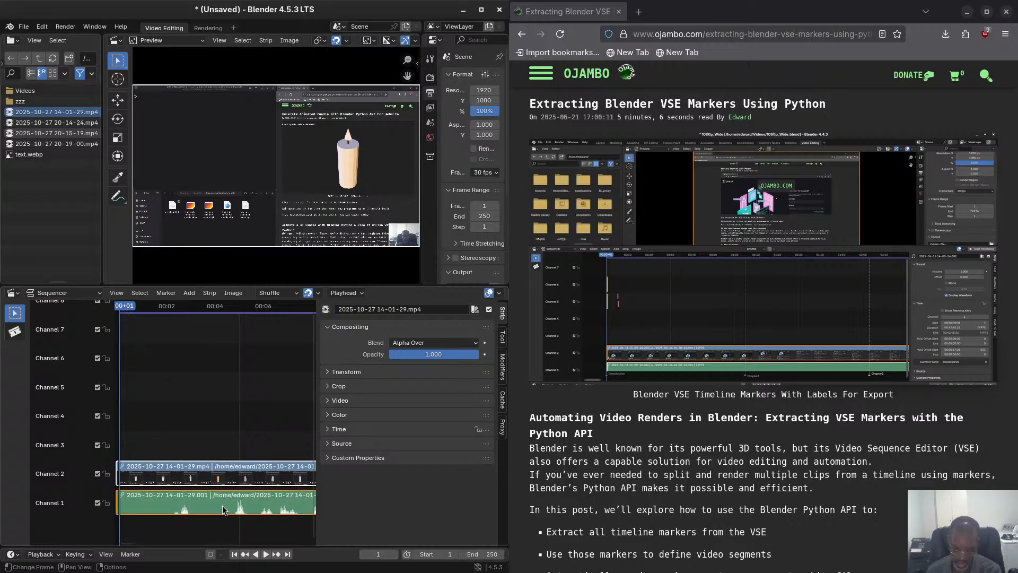
mouse_move(223, 505)
left_mouse_down()
mouse_move(258, 501)
mouse_move(229, 504)
left_mouse_up()
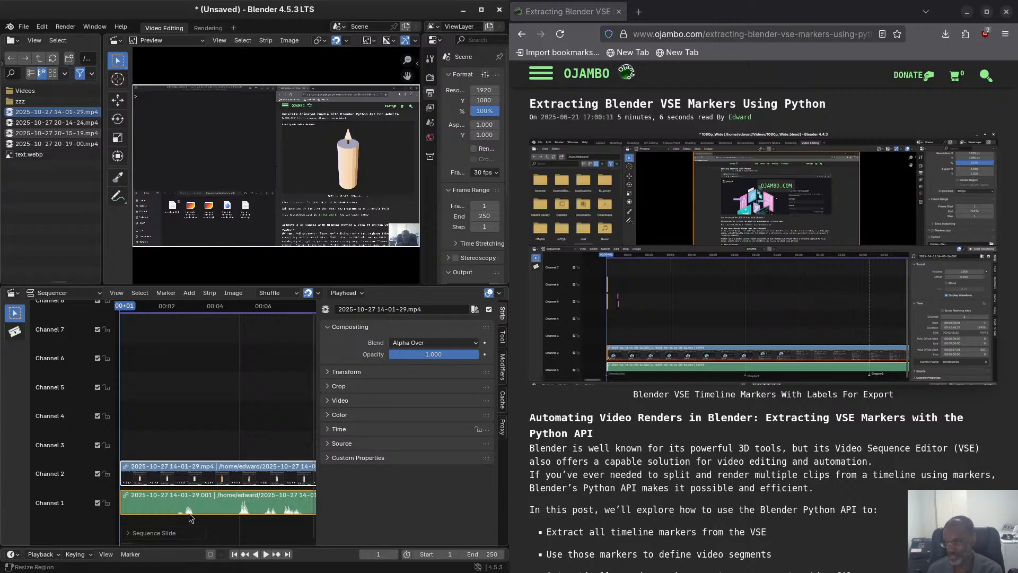
Preview the clip's playback from frame 68, stop it, and move the playhead to frame 113.
left_click_drag(125, 311, 173, 306)
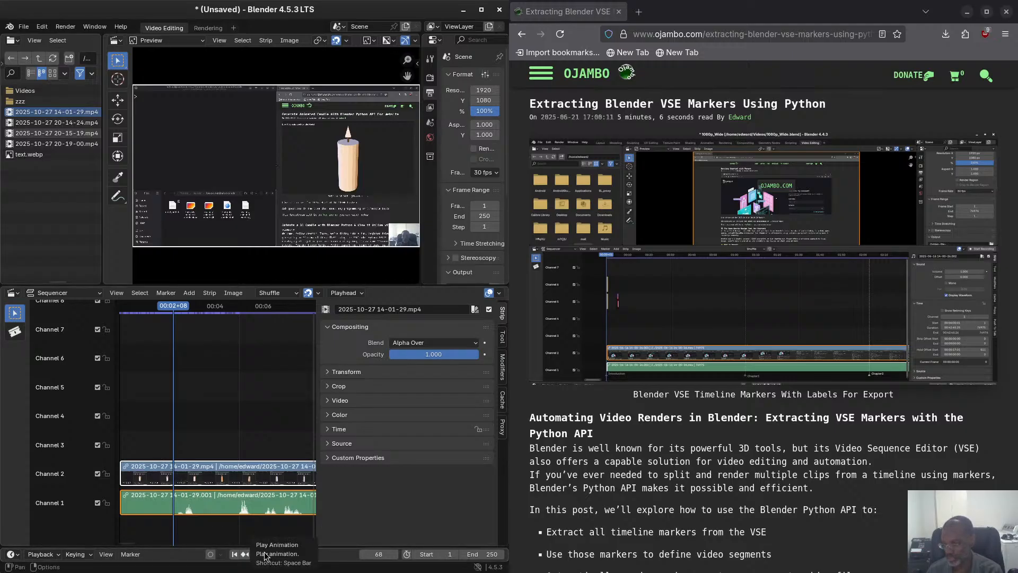
left_click(265, 554)
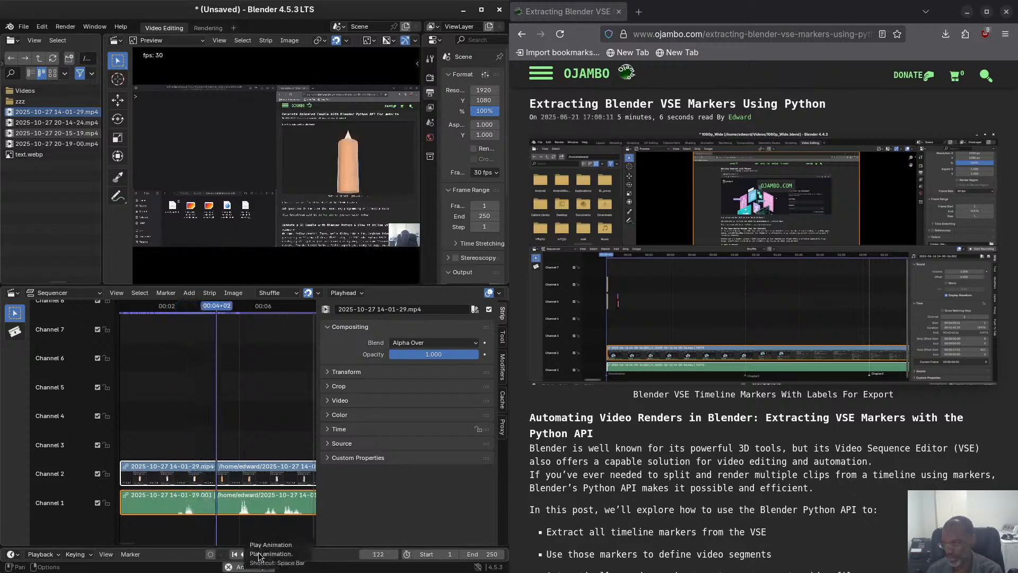
left_click(261, 554)
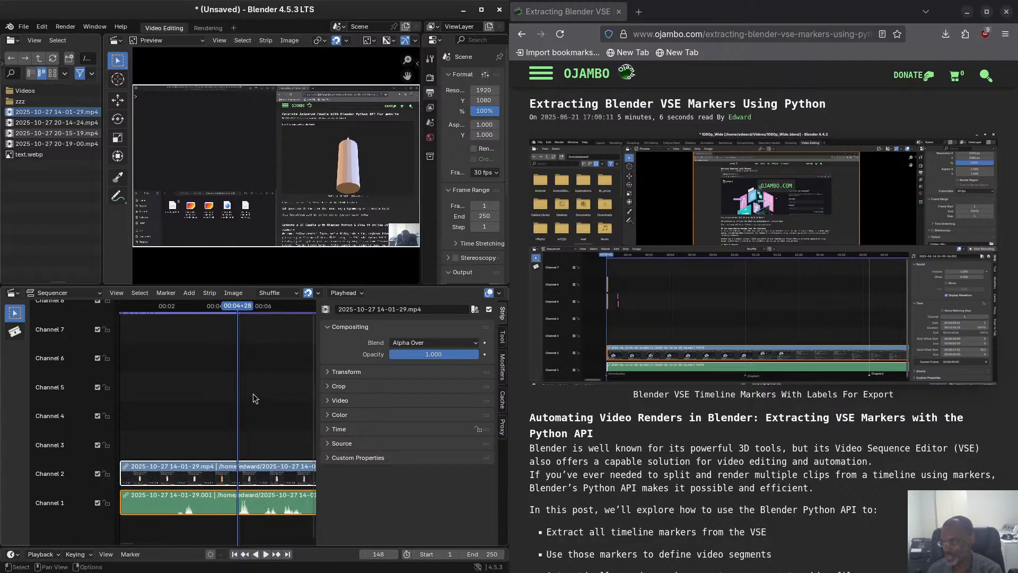
left_click(214, 317)
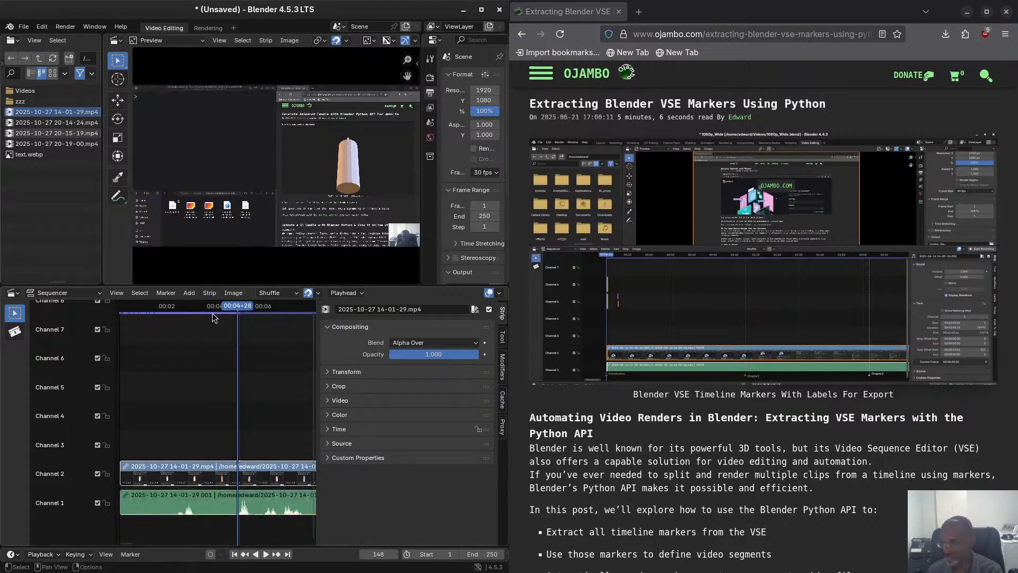
left_click_drag(237, 305, 210, 302)
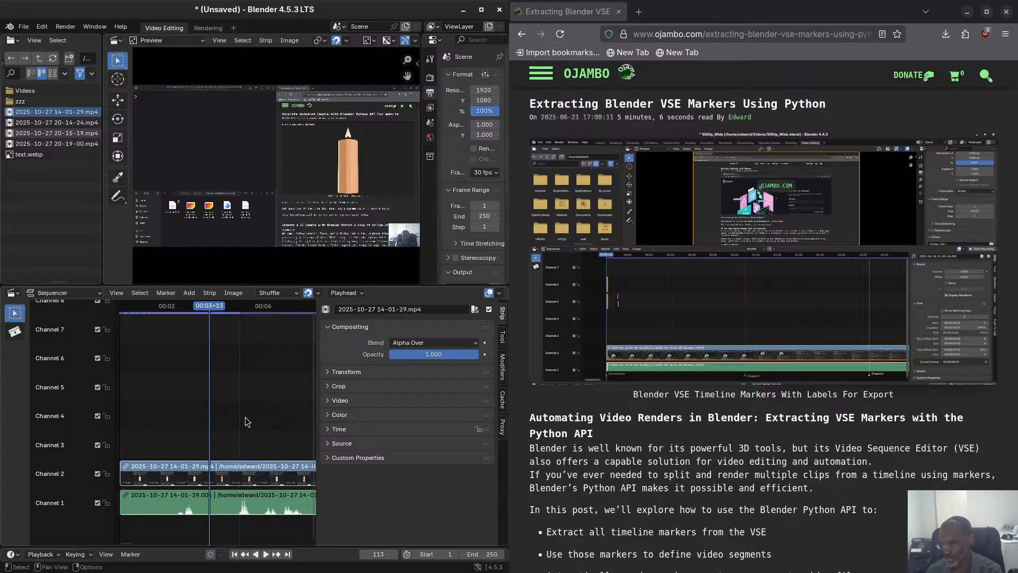
Examine the selected movie strip's blend, transform and crop settings.
left_click(248, 485)
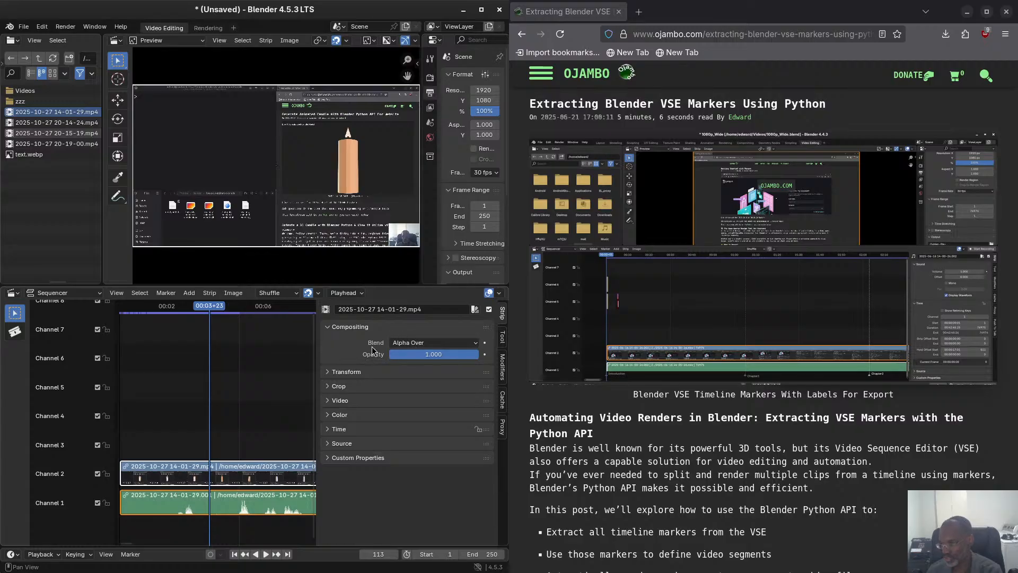
left_click(433, 343)
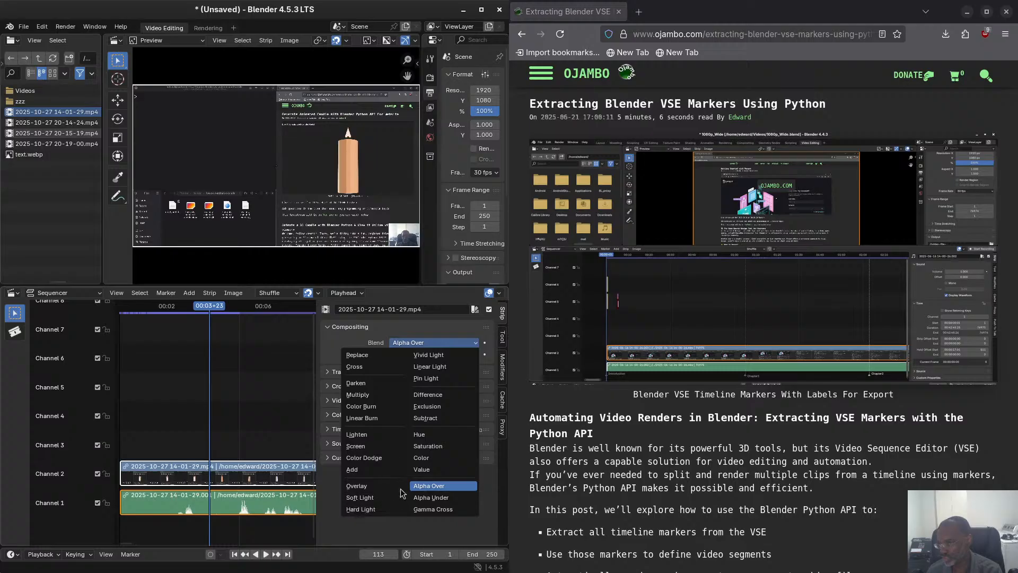
left_click(282, 392)
left_click(327, 373)
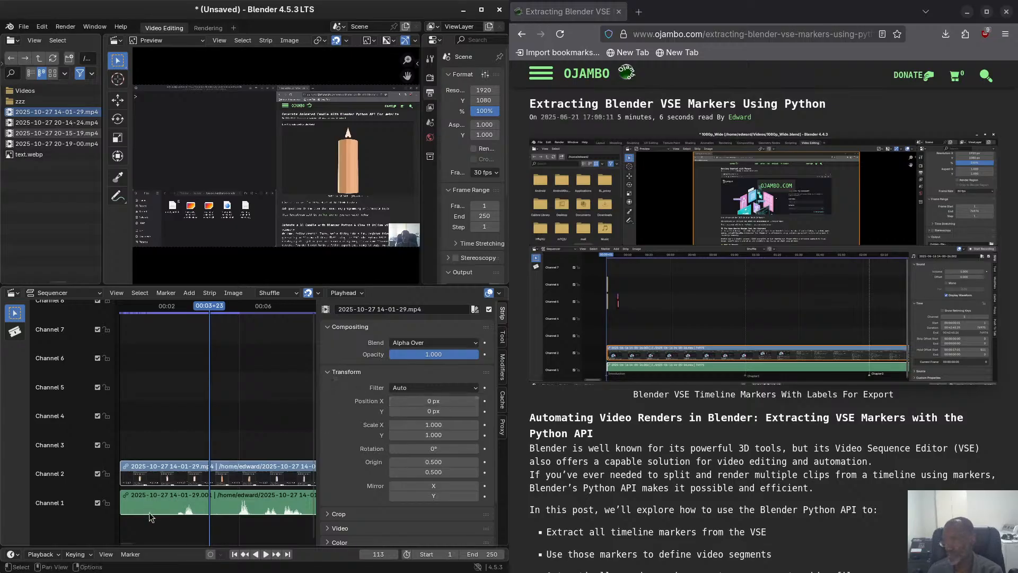
left_click(327, 371)
left_click(326, 386)
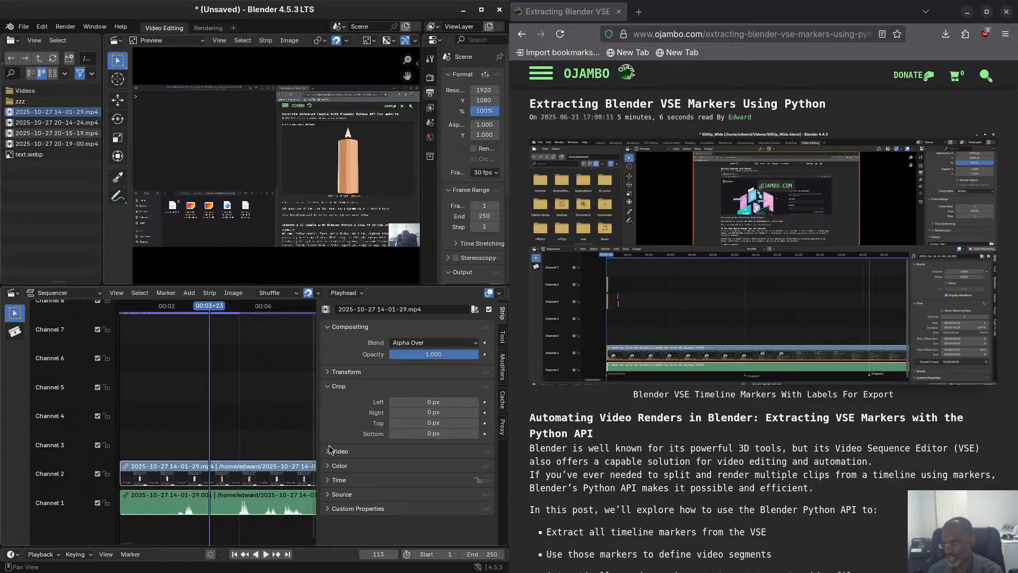
Look through the strip types that can be added to the sequencer, without adding one.
left_click(189, 293)
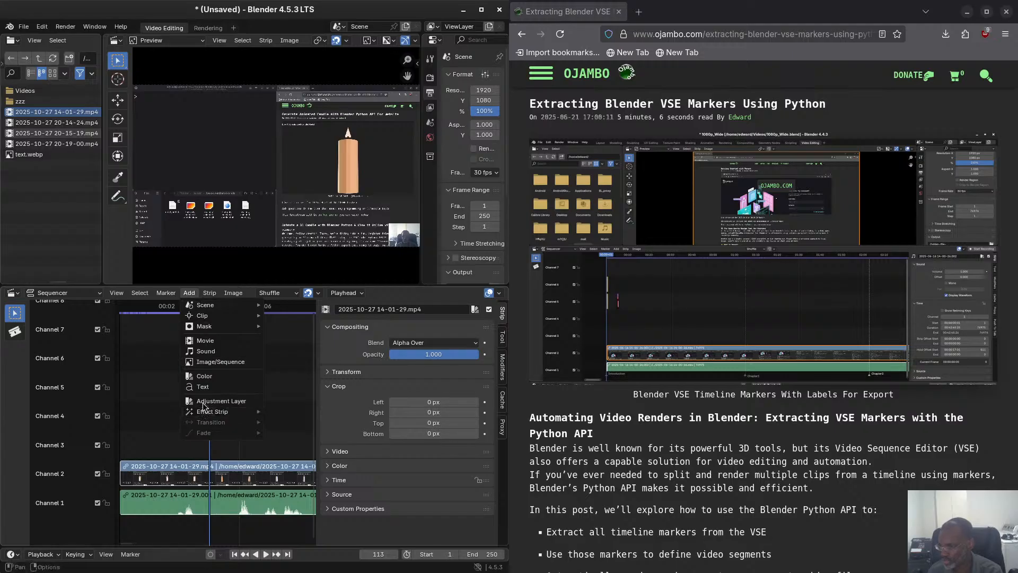
mouse_move(212, 293)
left_click(160, 394)
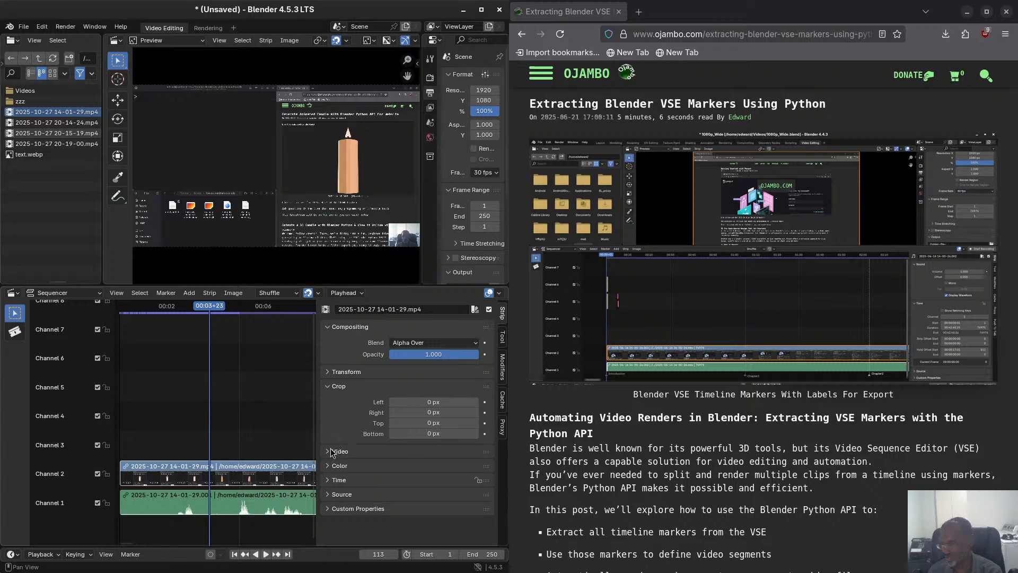
Examine the movie strip's video and color settings, collapsing each section when done.
left_click(324, 387)
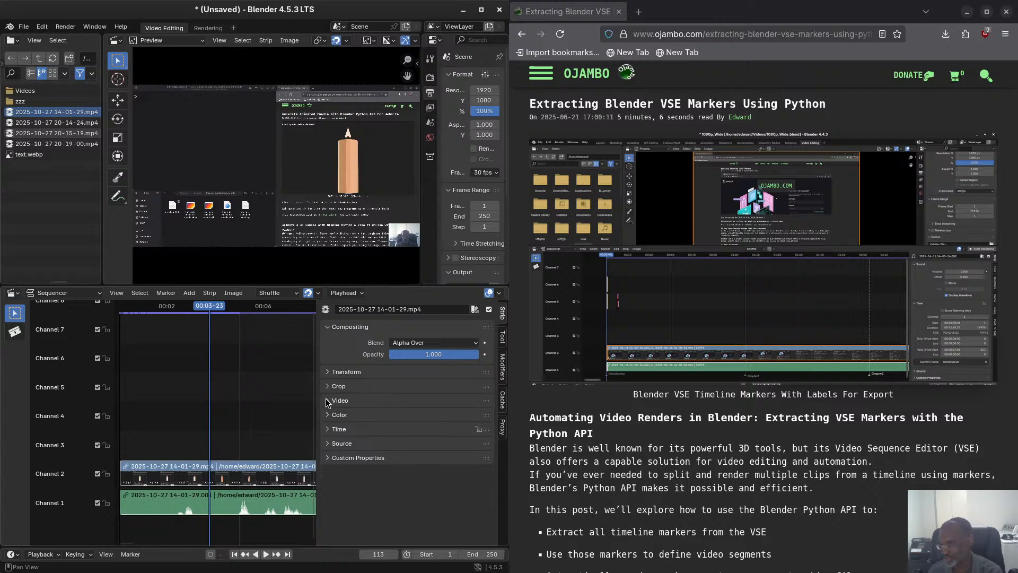
left_click(325, 401)
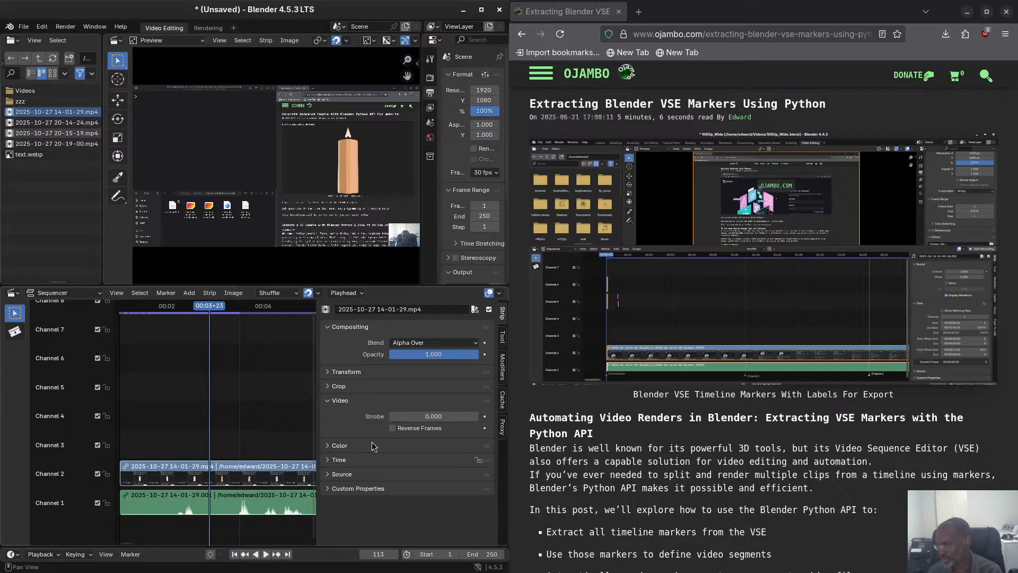
left_click(333, 401)
left_click(330, 415)
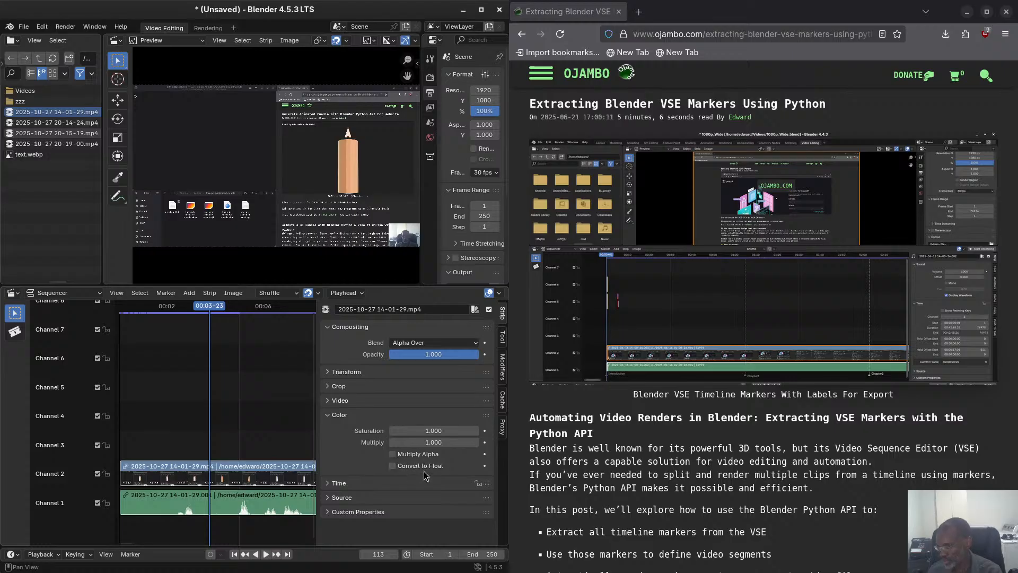
left_click(331, 417)
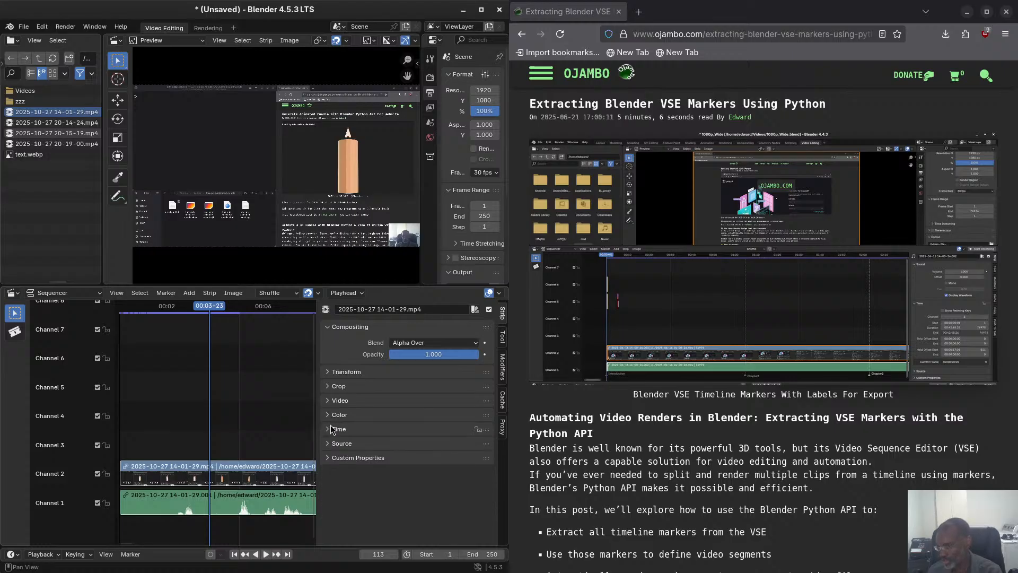
Examine the movie strip's time settings, including channel and offsets, and move the playhead to frame 120.
left_click(332, 431)
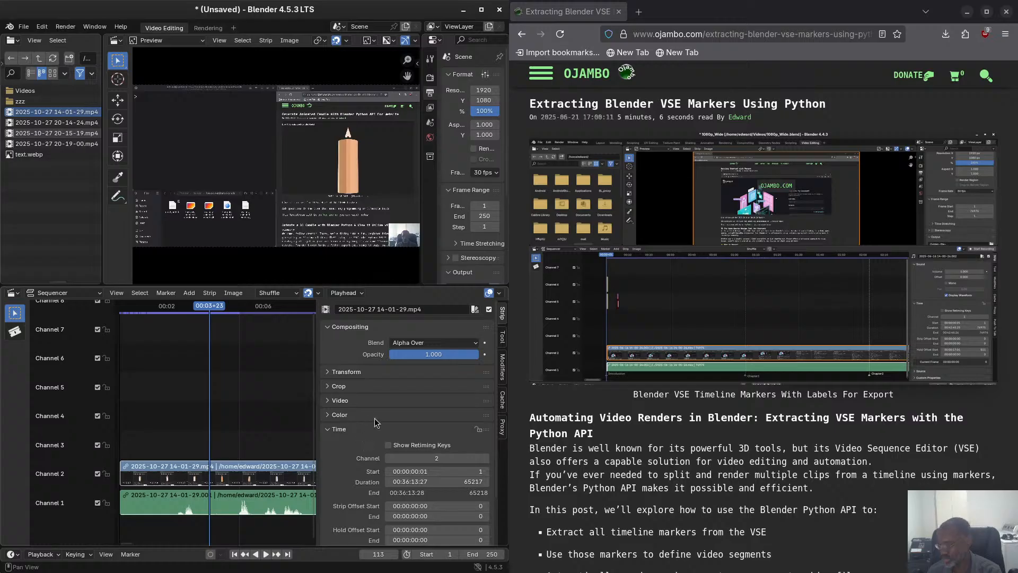
scroll(371, 430, "down", 1)
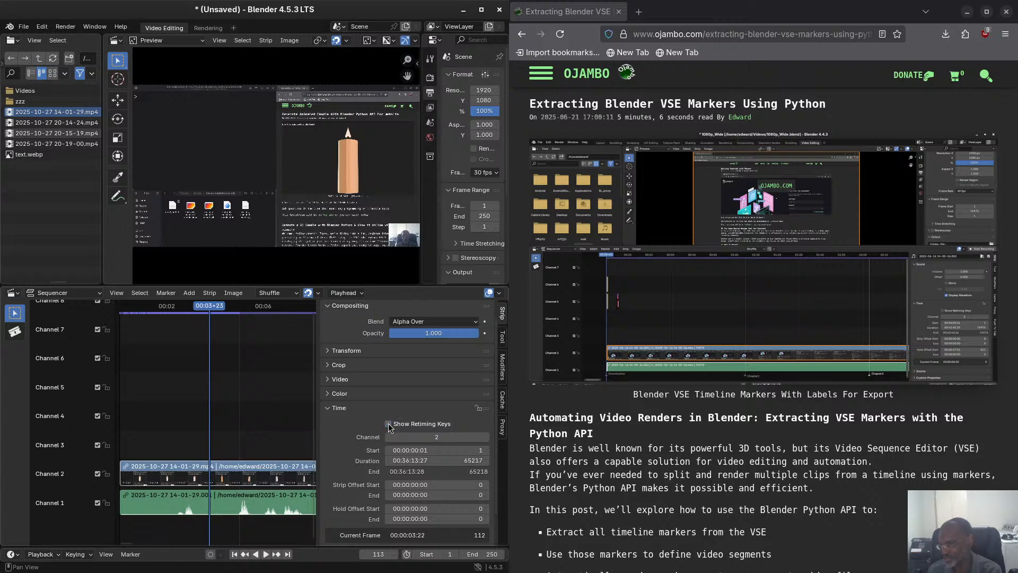
left_click(389, 424)
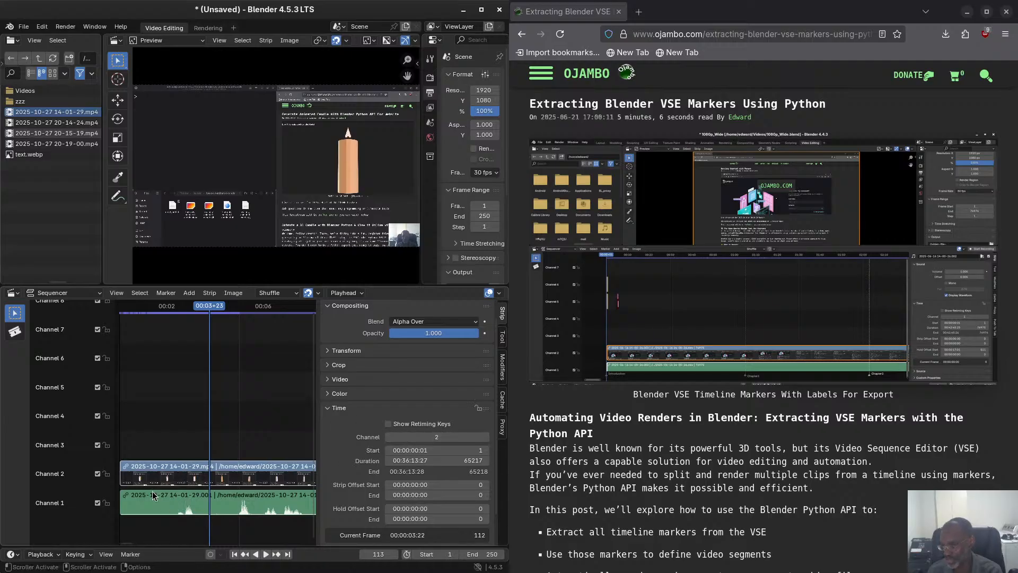
left_click(443, 432)
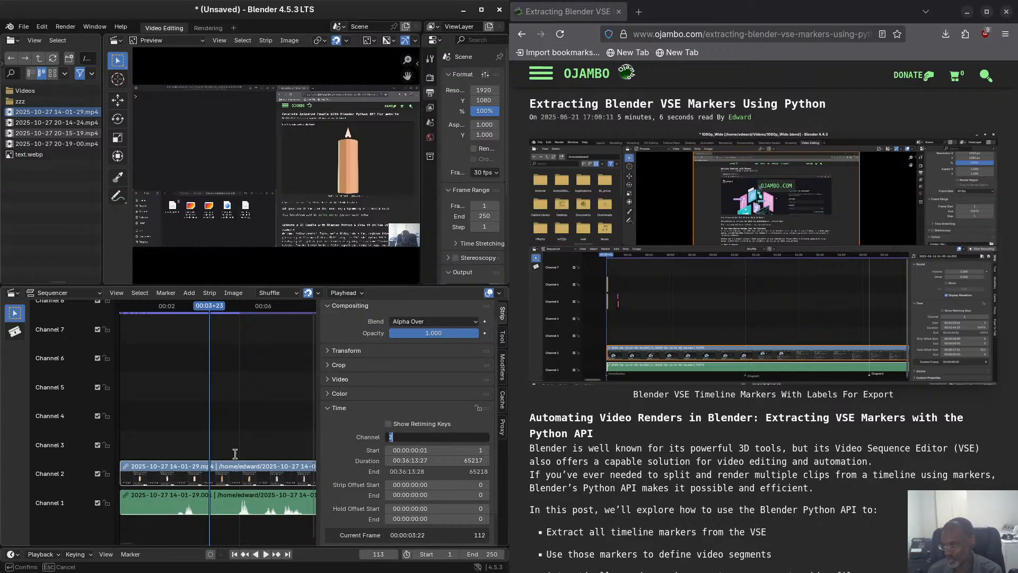
key("Return")
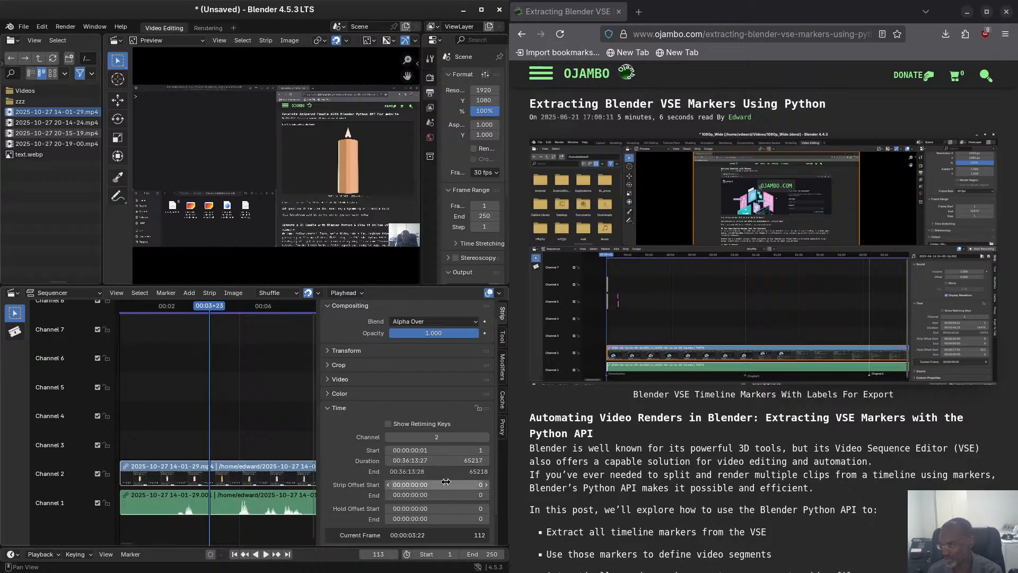
scroll(456, 475, "down", 2)
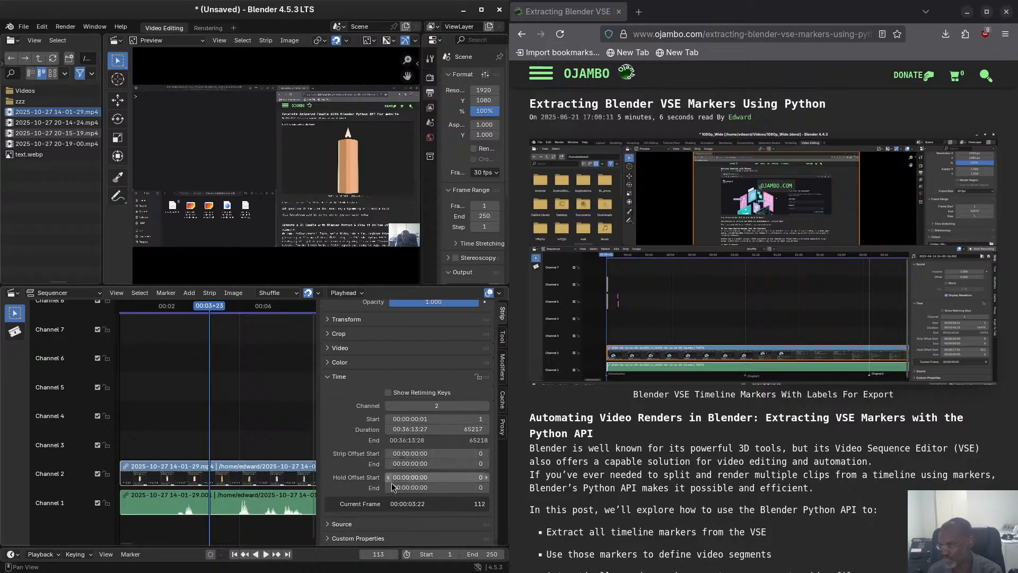
scroll(397, 474, "up", 1)
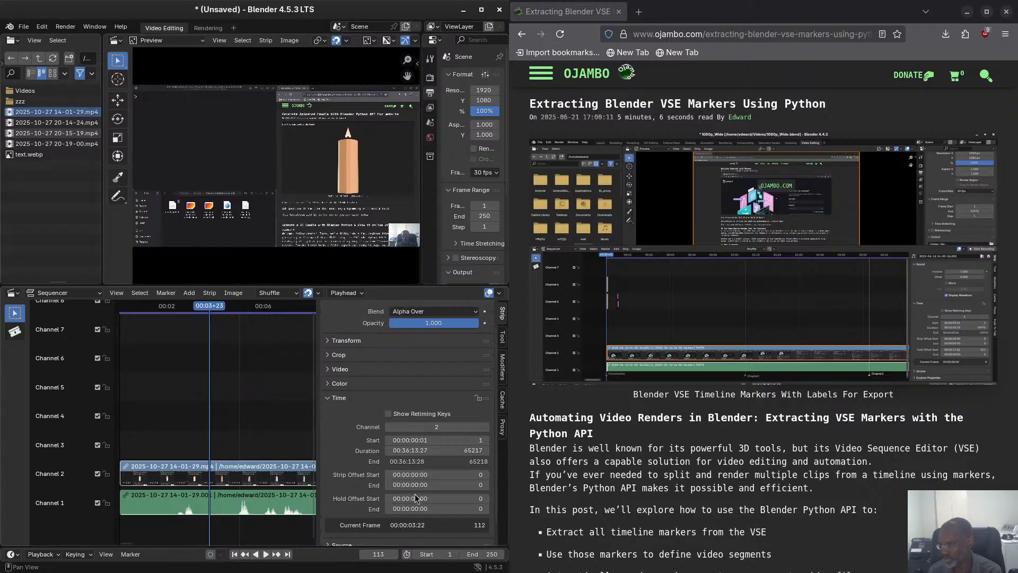
scroll(415, 520, "down", 1)
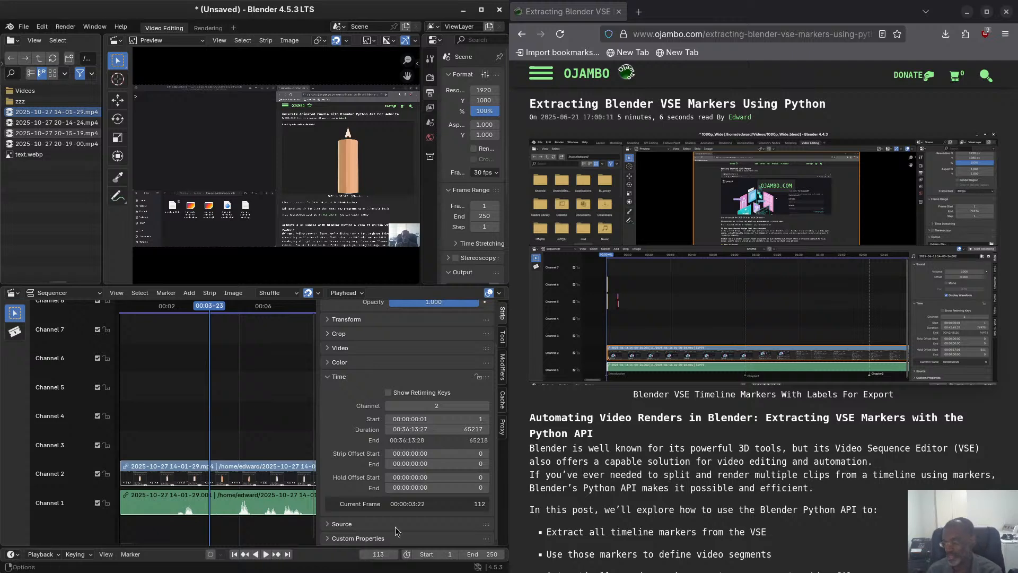
mouse_move(199, 312)
left_mouse_down()
mouse_move(247, 311)
mouse_move(214, 312)
left_mouse_up()
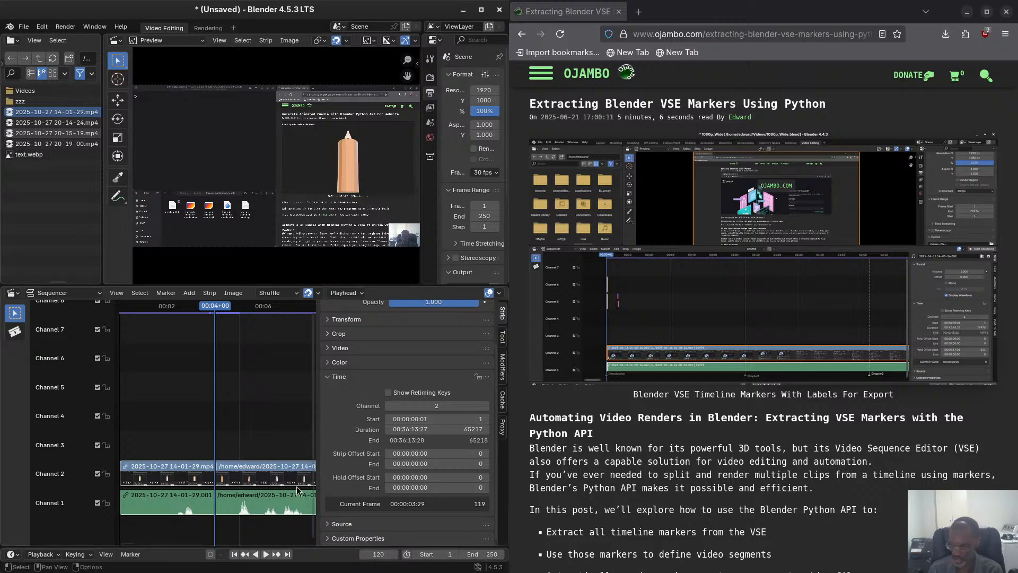
scroll(249, 482, "down", 1)
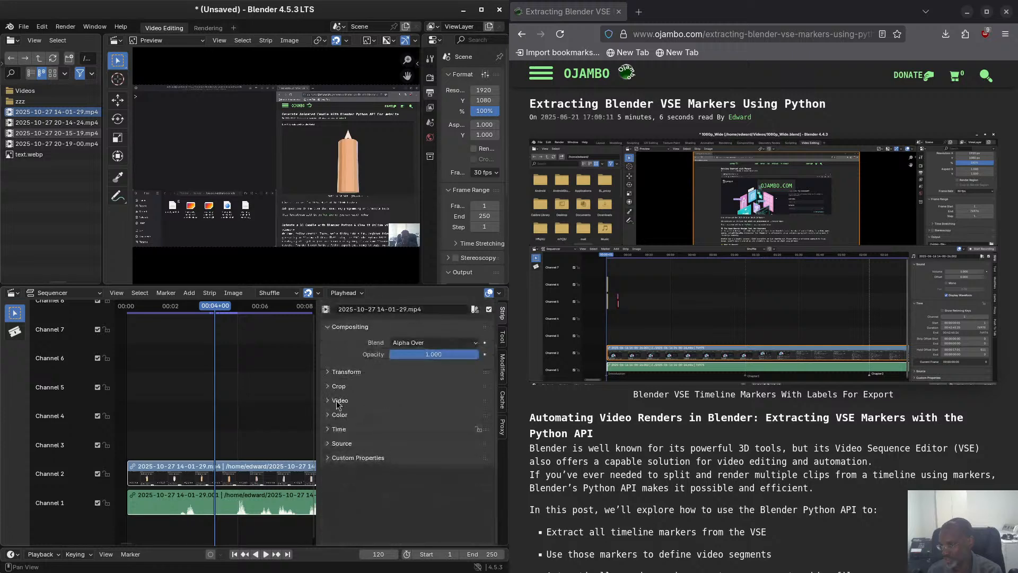
Examine the movie strip's source settings, including the color space choices, and expand its custom properties.
left_click(330, 444)
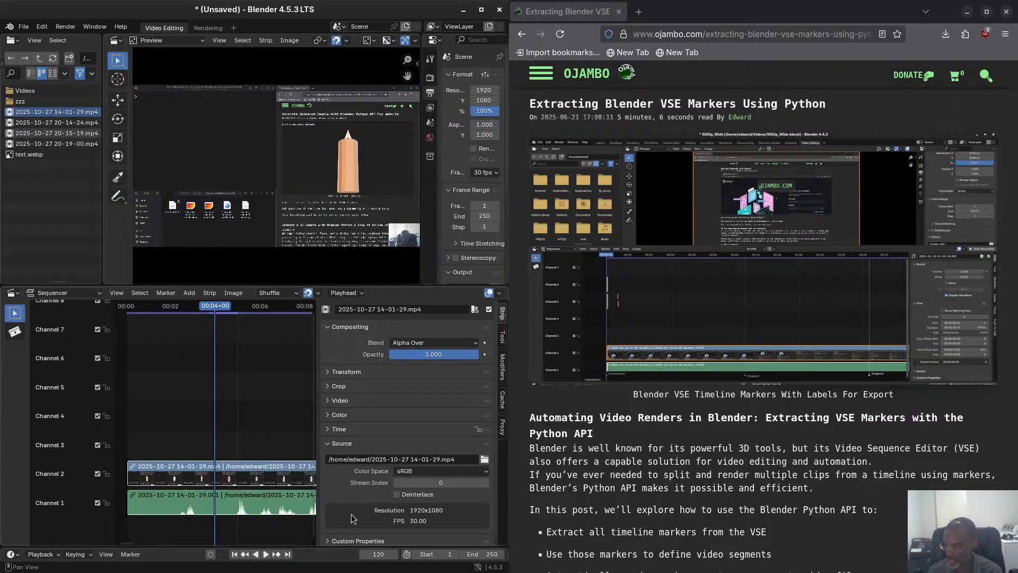
left_click(422, 474)
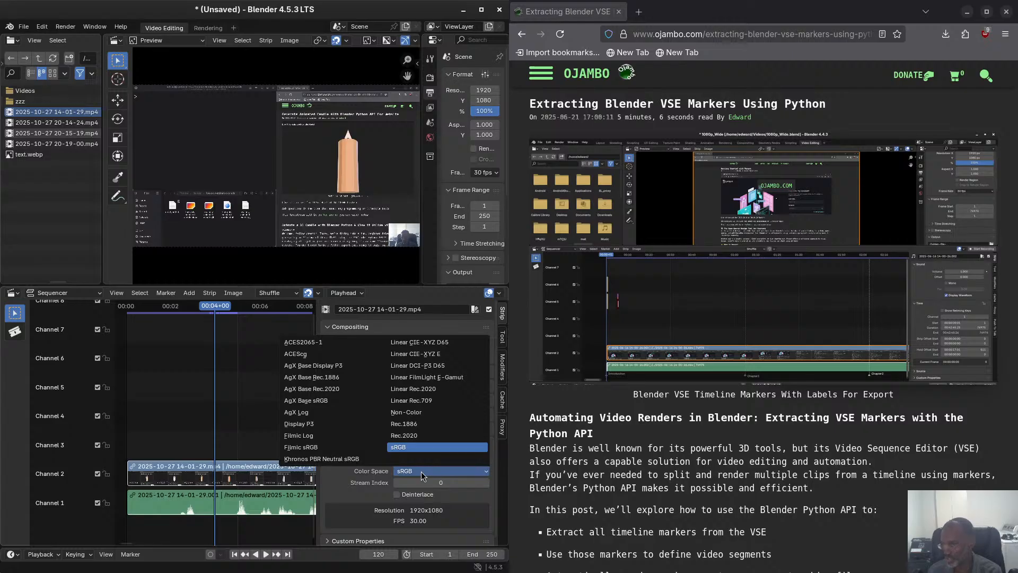
left_click(421, 472)
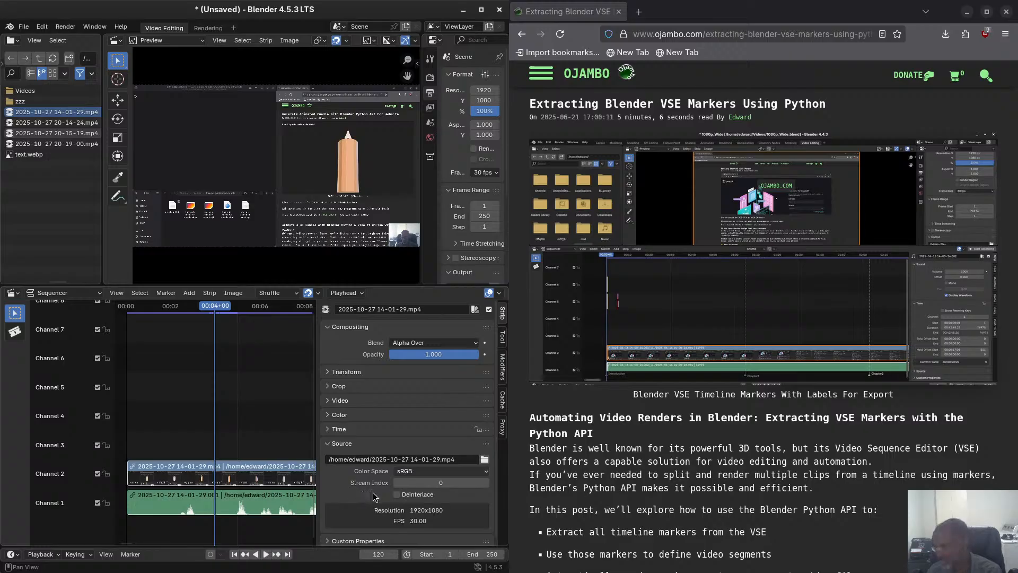
scroll(373, 496, "down", 1)
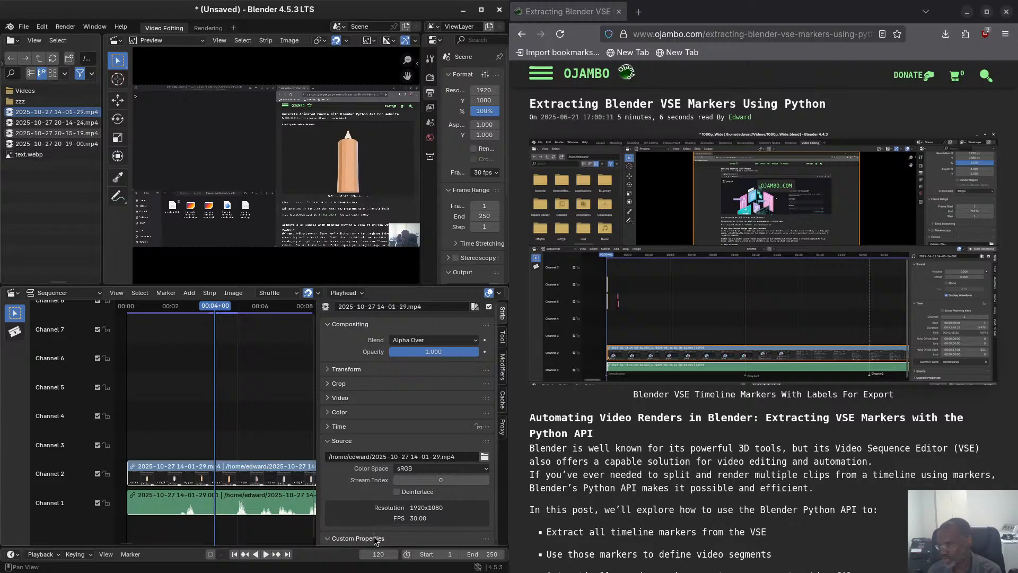
left_click(335, 538)
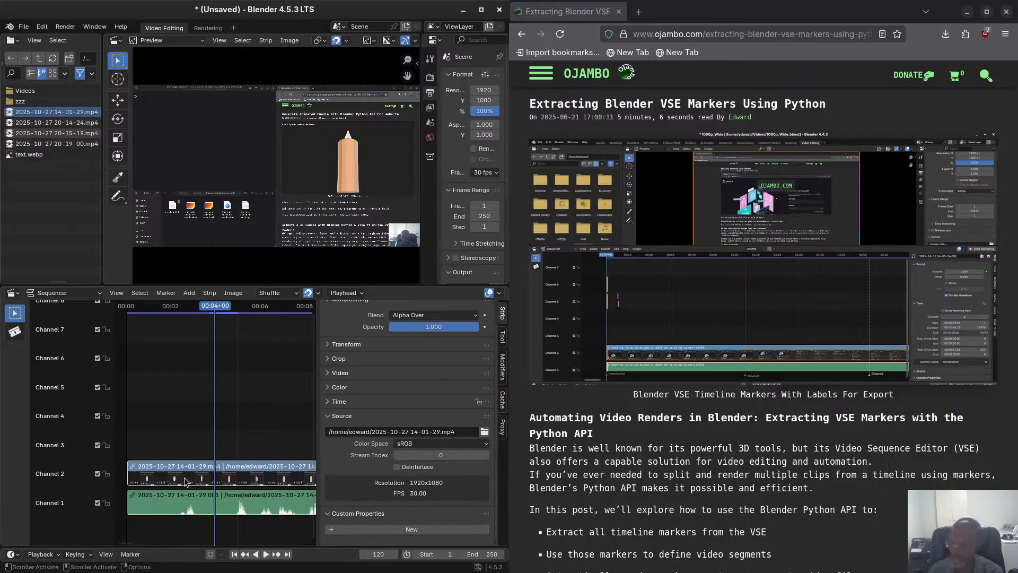
Preview the clip from near its beginning and place the playhead at frame 57.
left_click_drag(218, 311, 131, 293)
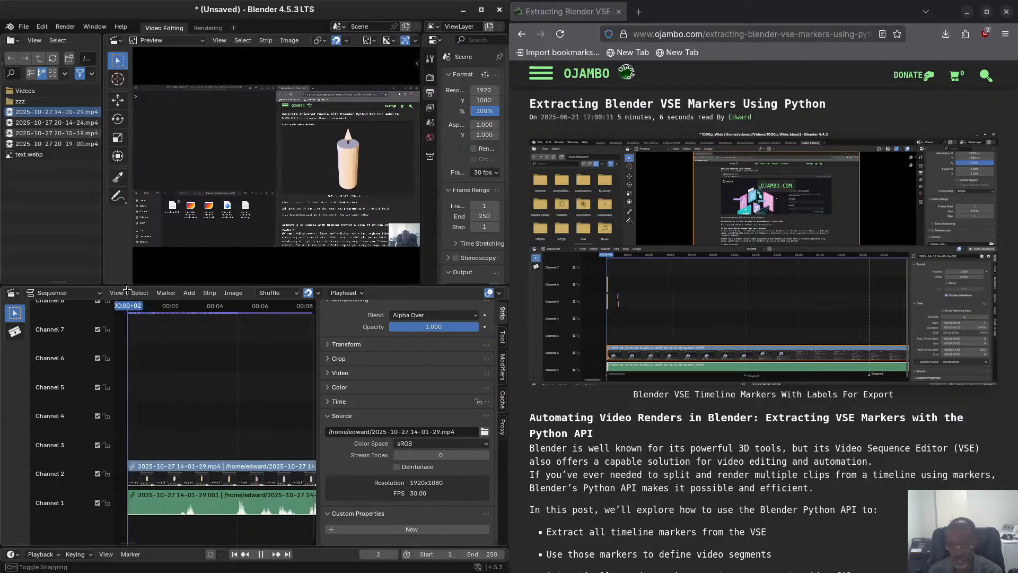
left_click(189, 293)
mouse_move(242, 304)
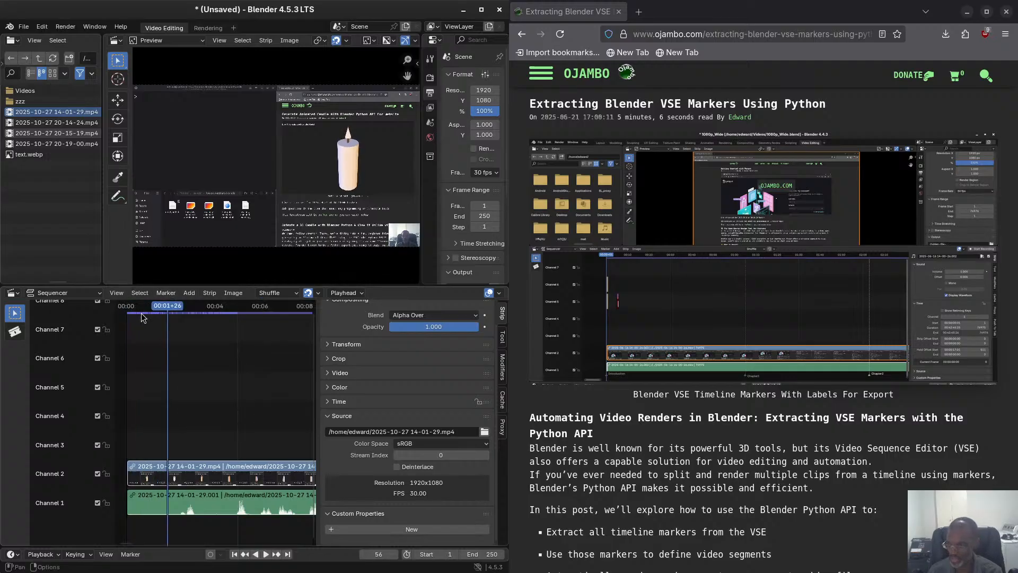
left_click_drag(169, 307, 128, 302)
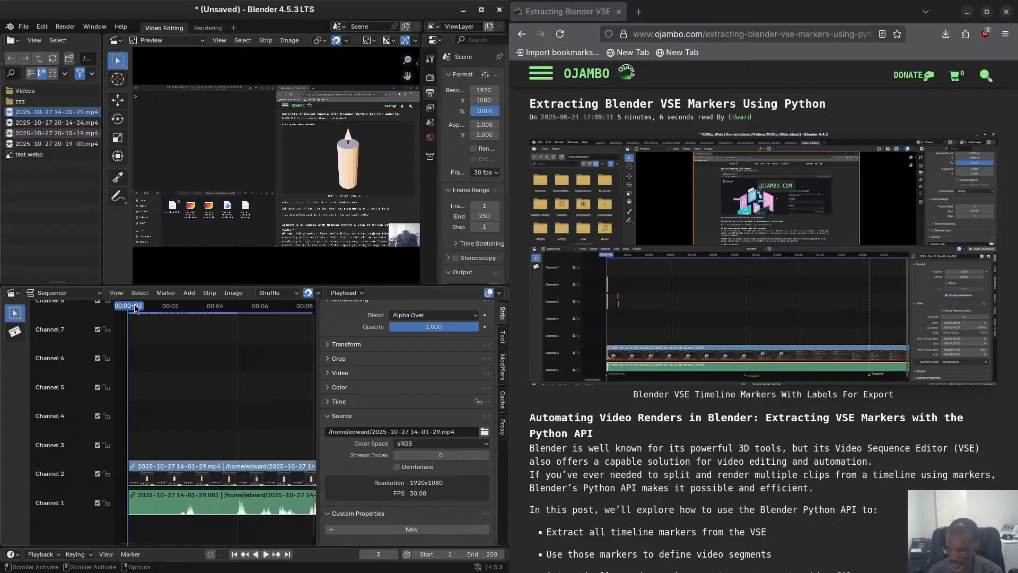
left_click_drag(134, 307, 167, 306)
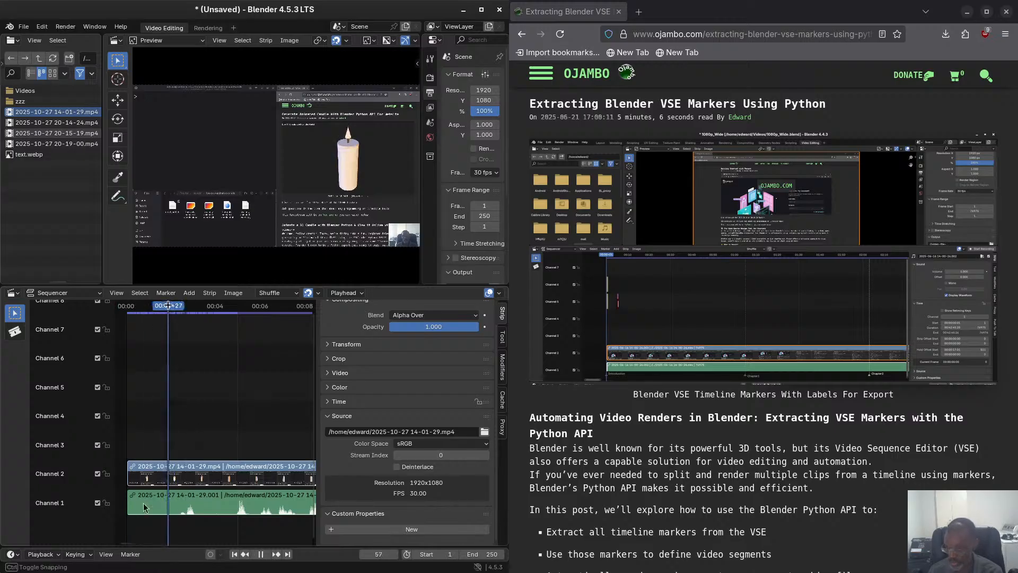
Add a timeline marker at the playhead and rename it start.
left_click(130, 554)
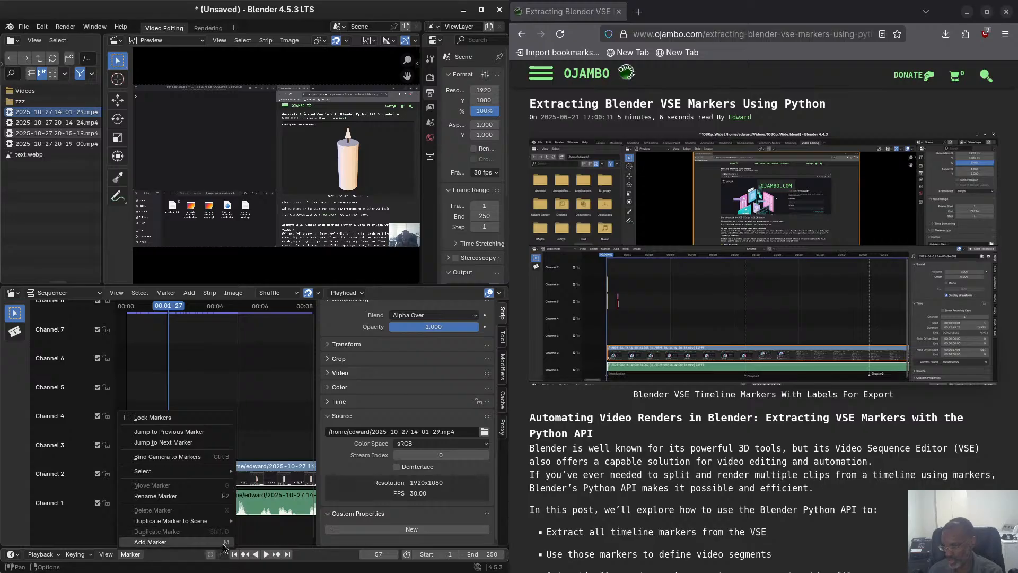
left_click(172, 542)
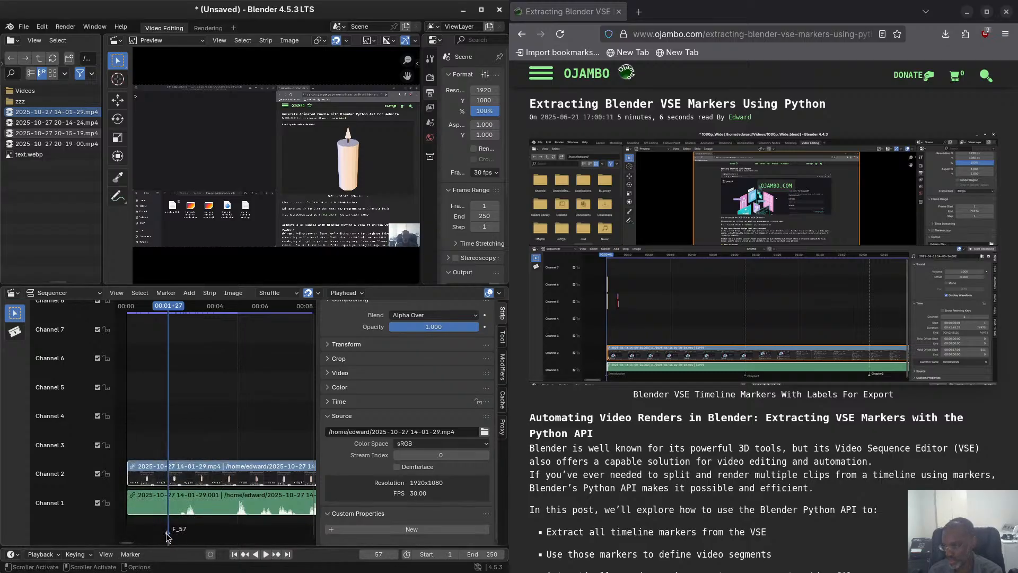
key("F2")
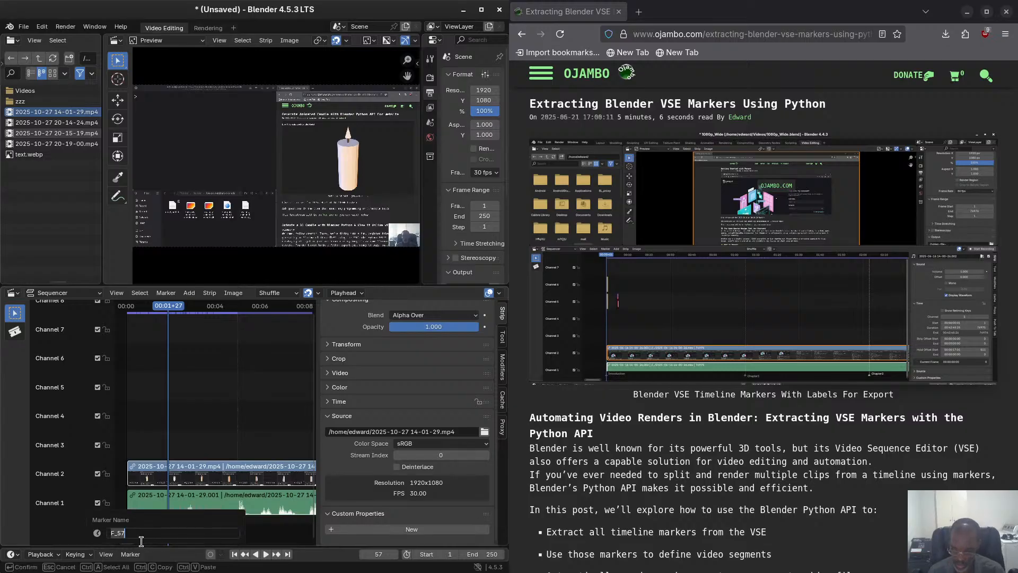
type("start")
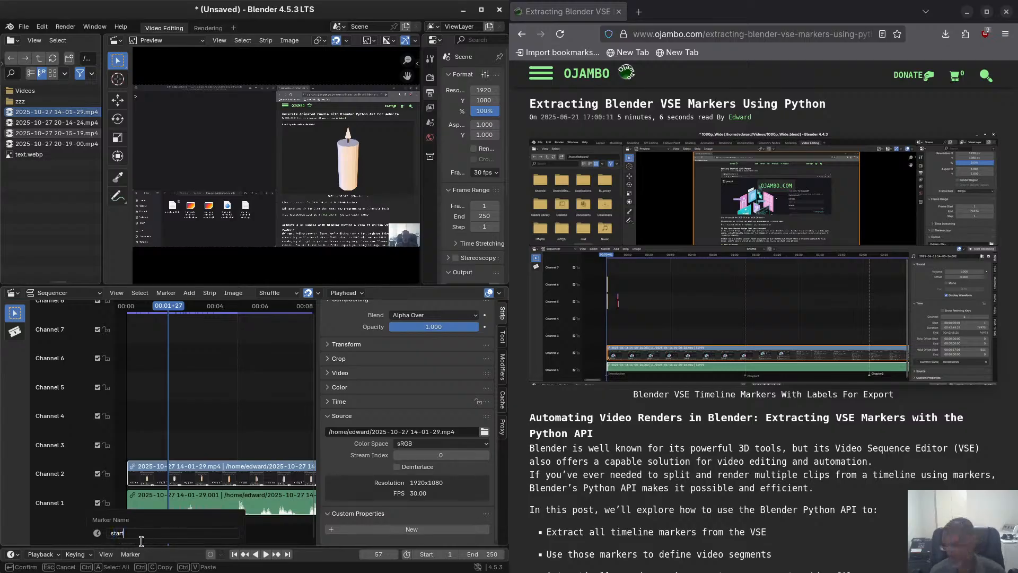
key("Return")
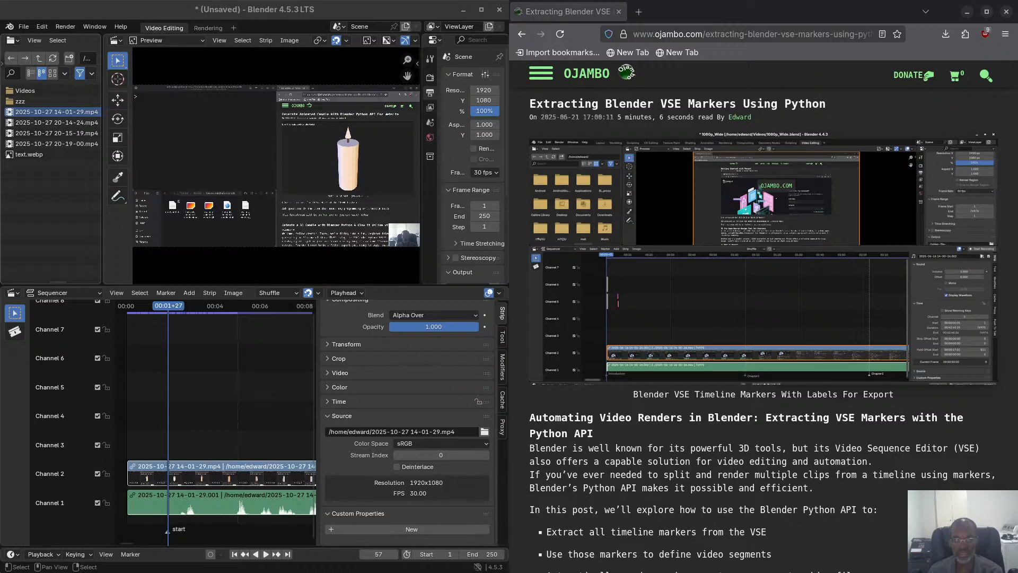
Switch to the OBS settings and examine the stream destination and the streaming output's encoder settings, including the VAAPI device choices.
left_click_drag(0, 120, 478, 71)
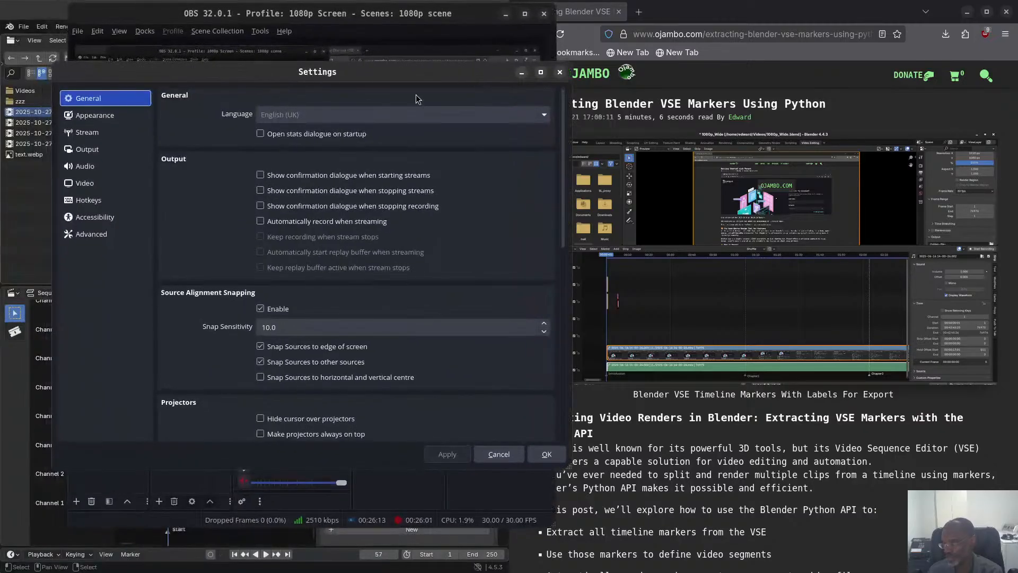
left_click(98, 135)
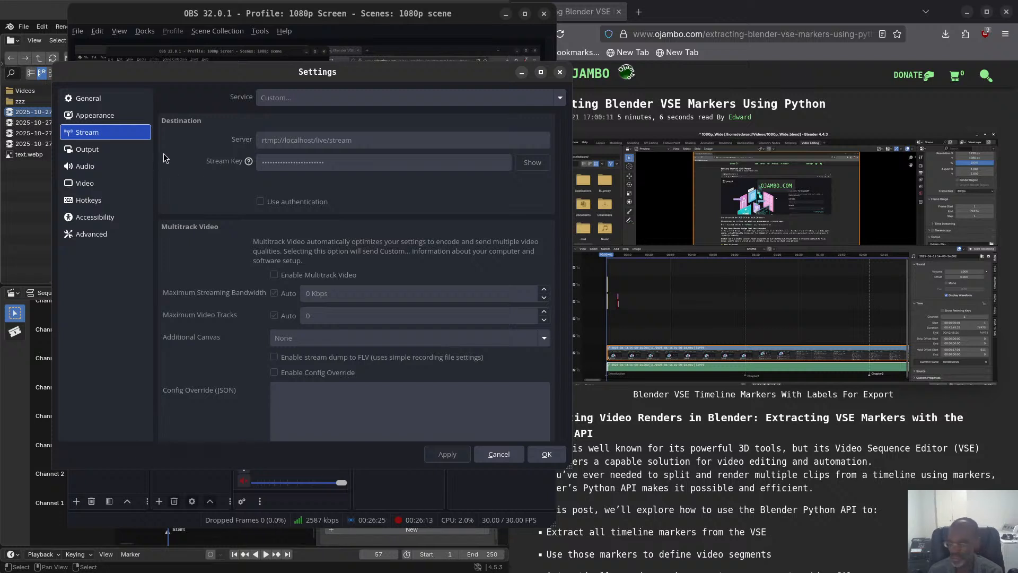
left_click(107, 151)
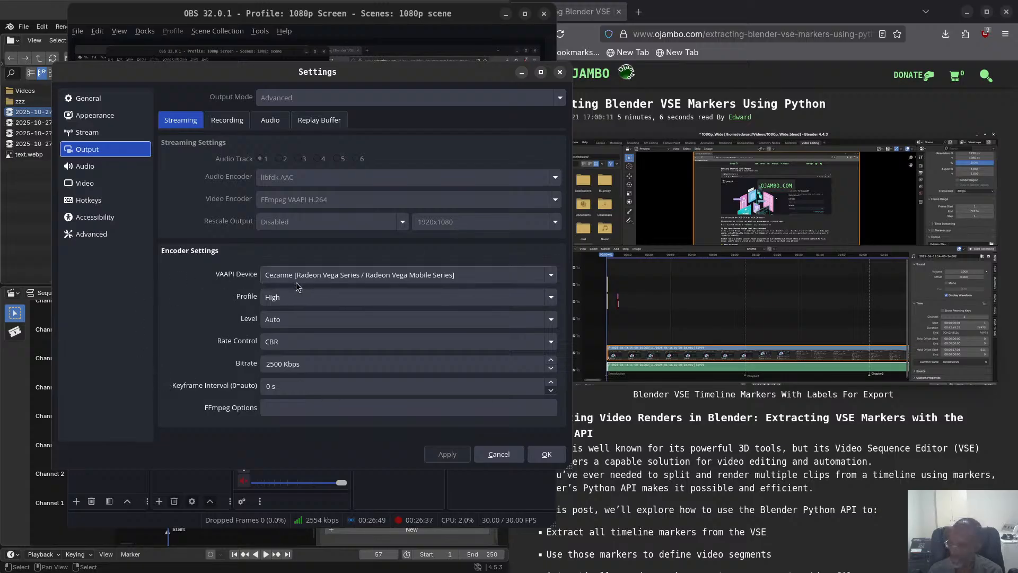
left_click(374, 280)
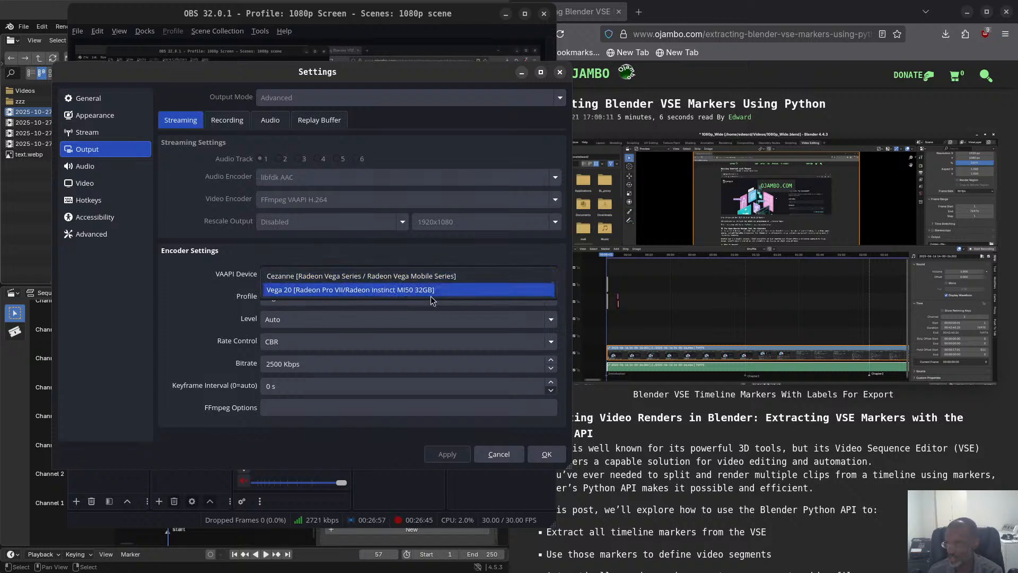
left_click(318, 252)
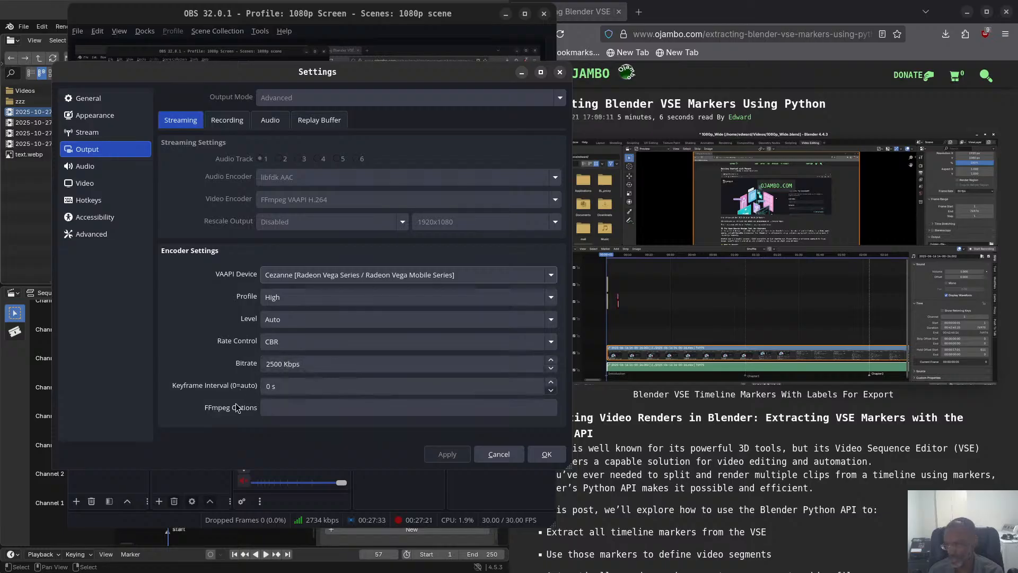
left_click(268, 406)
Examine the OBS recording output's encoder settings and audio track bitrates, close the settings without saving and return to Blender.
left_click(228, 120)
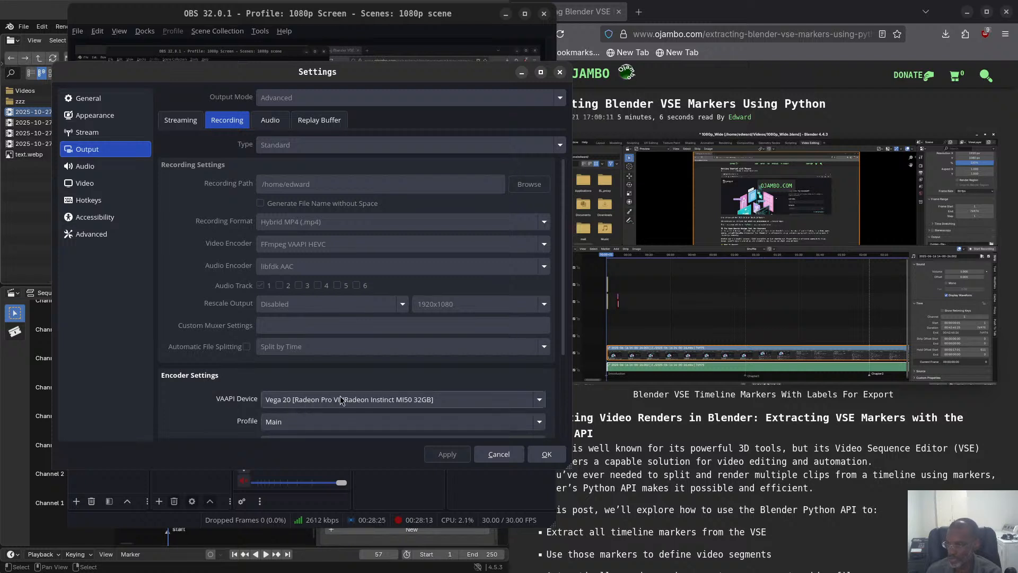
scroll(207, 387, "down", 3)
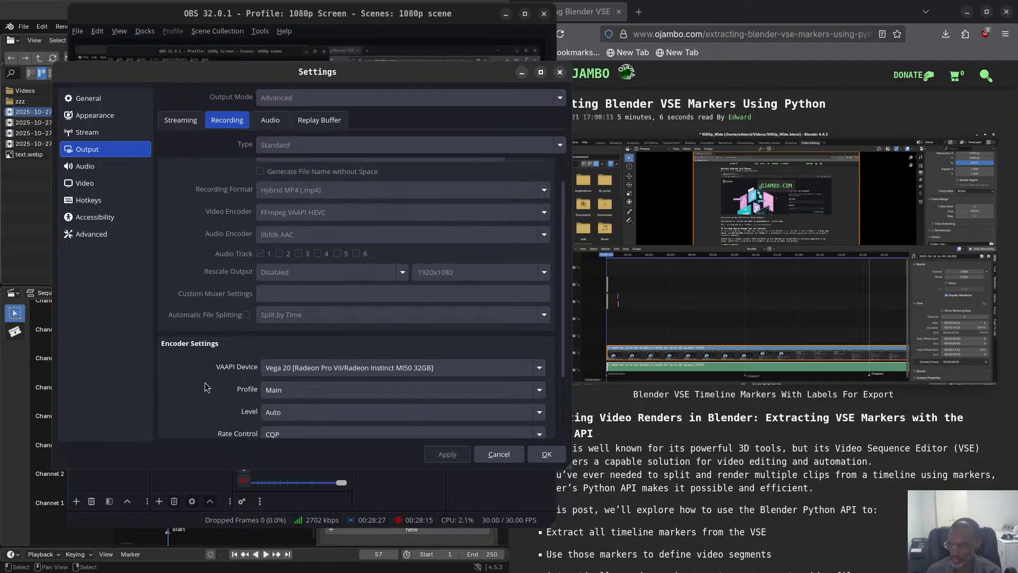
scroll(207, 387, "down", 1)
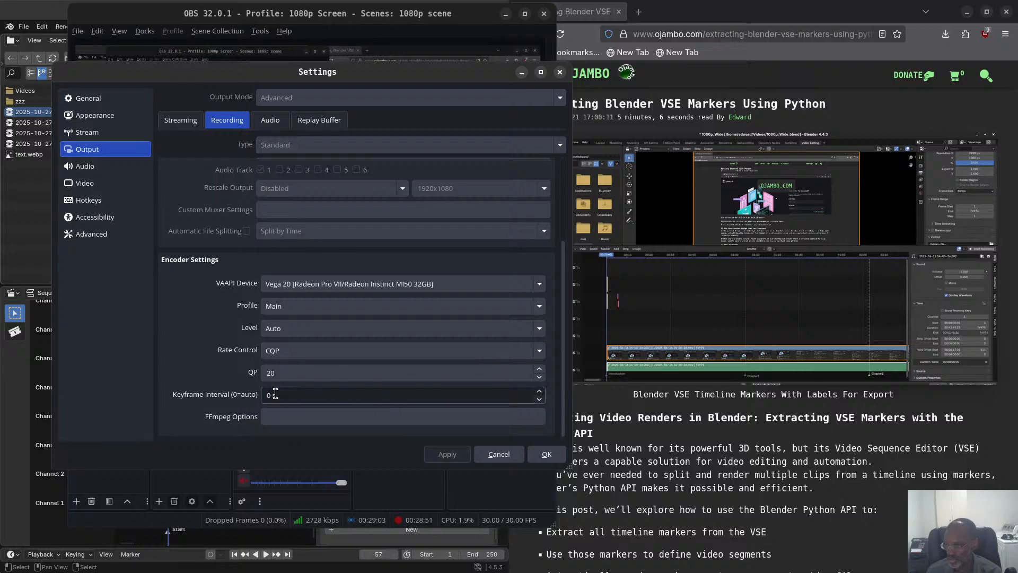
left_click(273, 416)
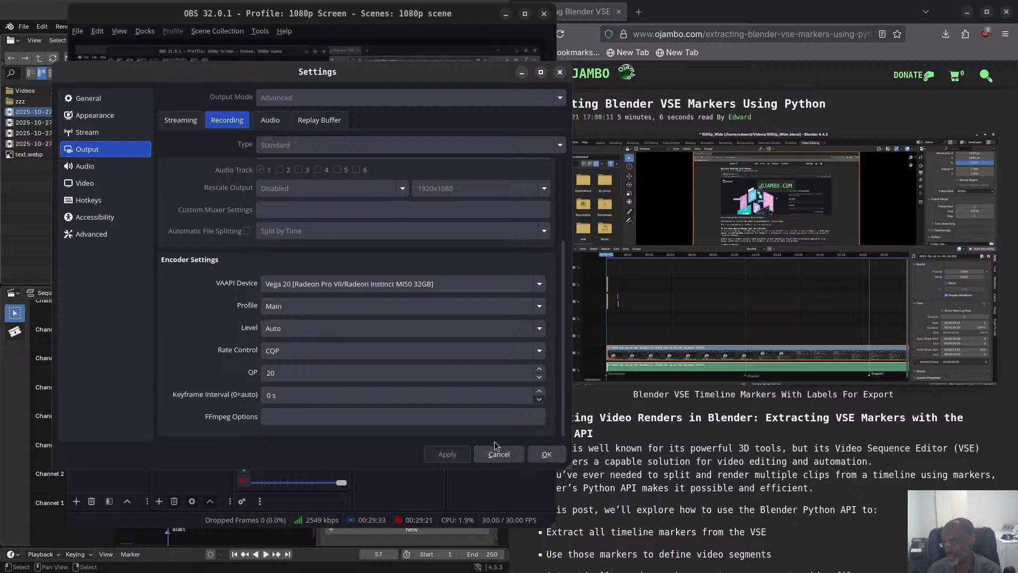
left_click(269, 120)
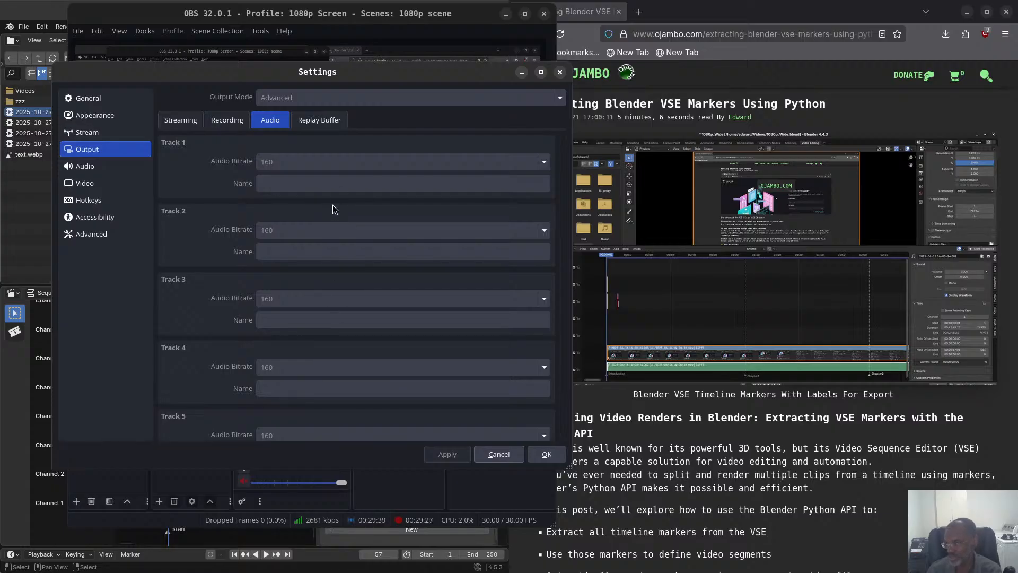
left_click(498, 454)
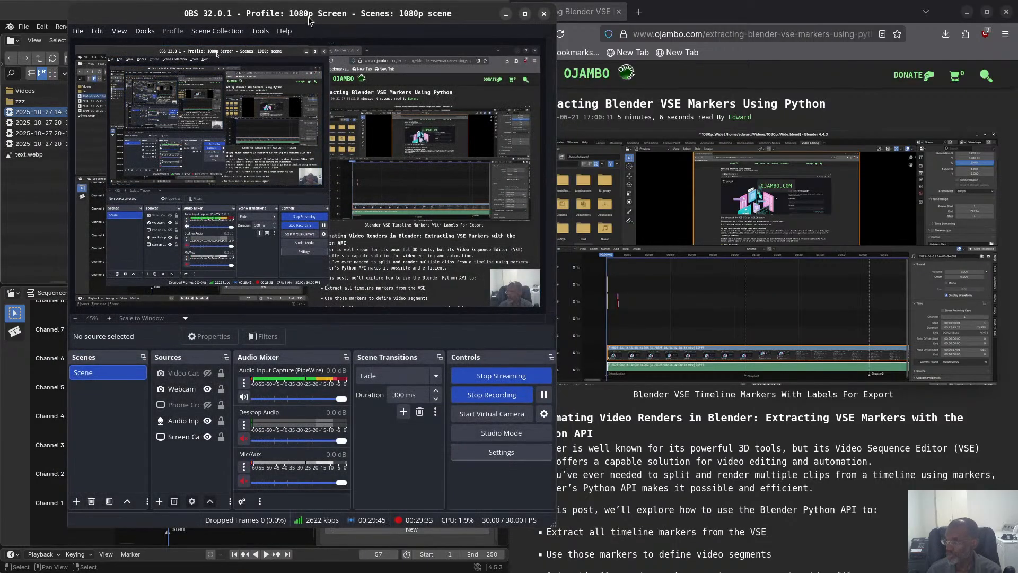
left_click_drag(306, 26, 0, 32)
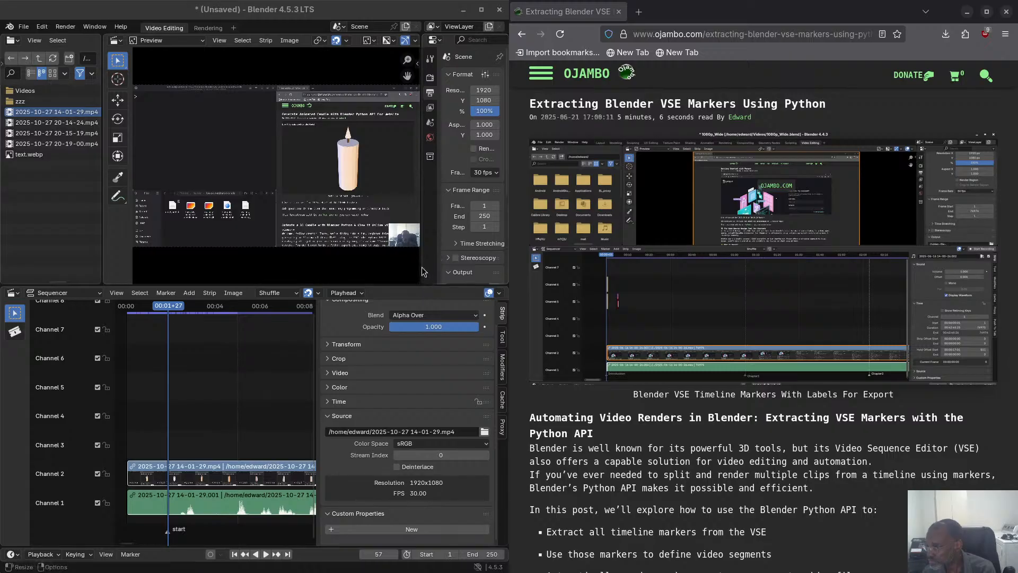
Widen the output properties editor and set the scene's end frame to 65218 to match the movie strip's end.
left_click_drag(424, 248, 206, 223)
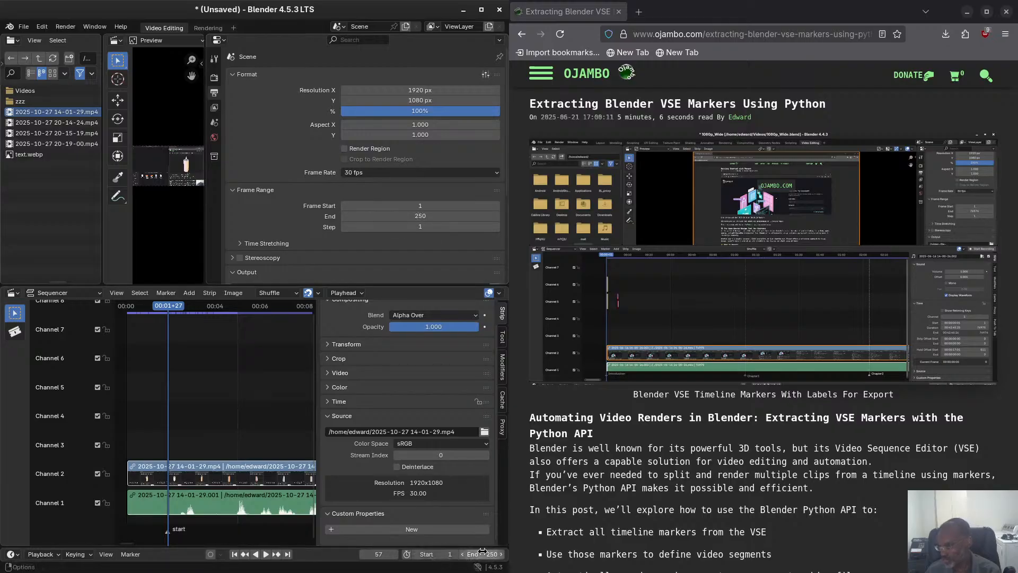
left_click(224, 479)
left_click(341, 401)
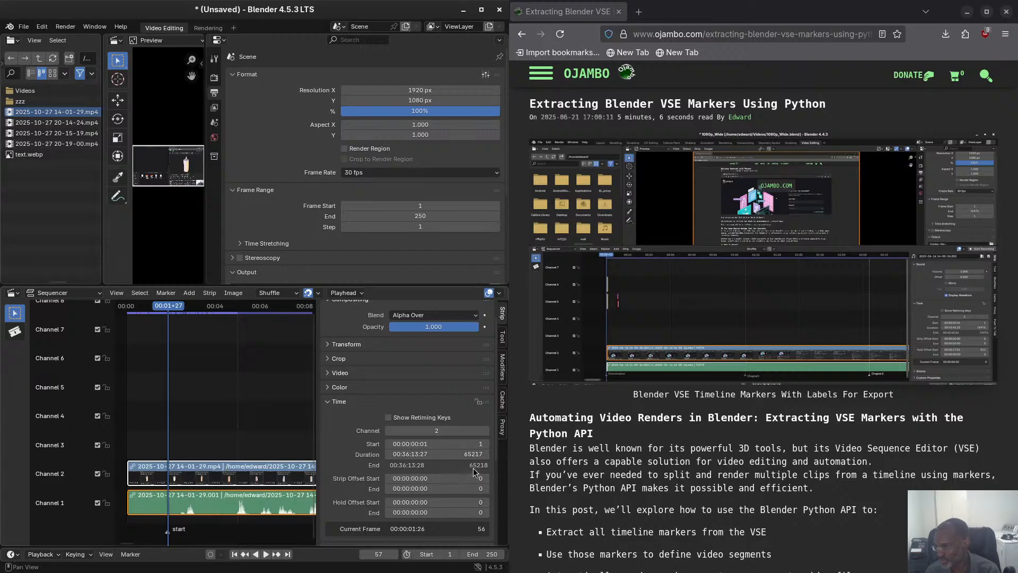
left_click(491, 554)
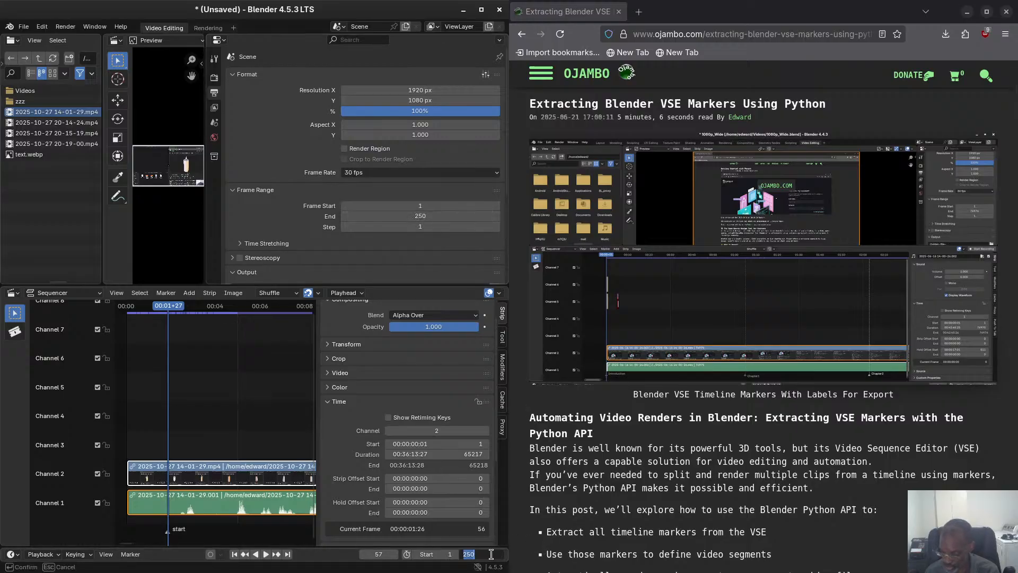
type("6")
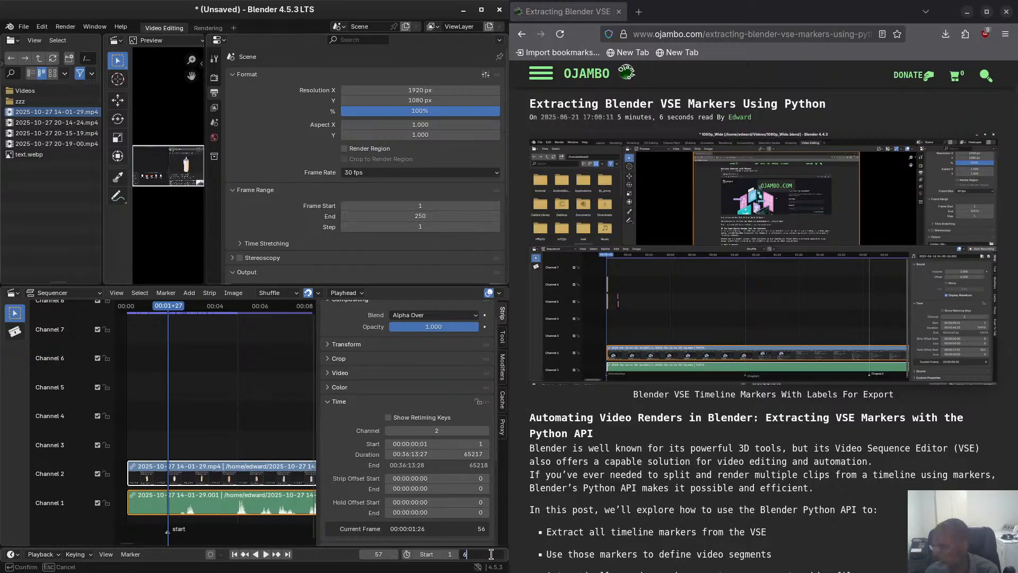
type("5218")
key("Return")
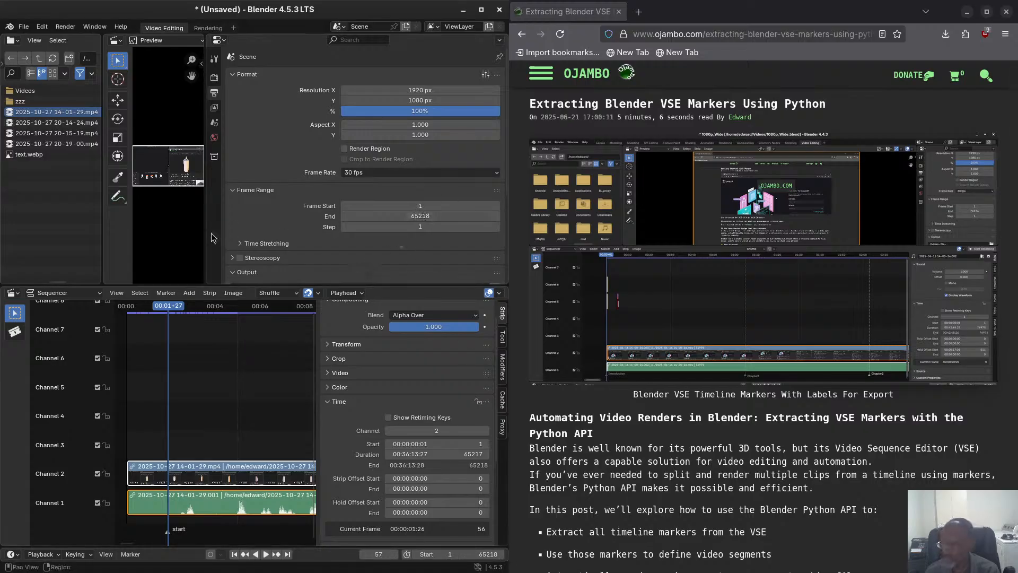
Try PNG as the render output's file format and switch it back to FFmpeg Video.
scroll(291, 228, "down", 1)
scroll(290, 226, "down", 1)
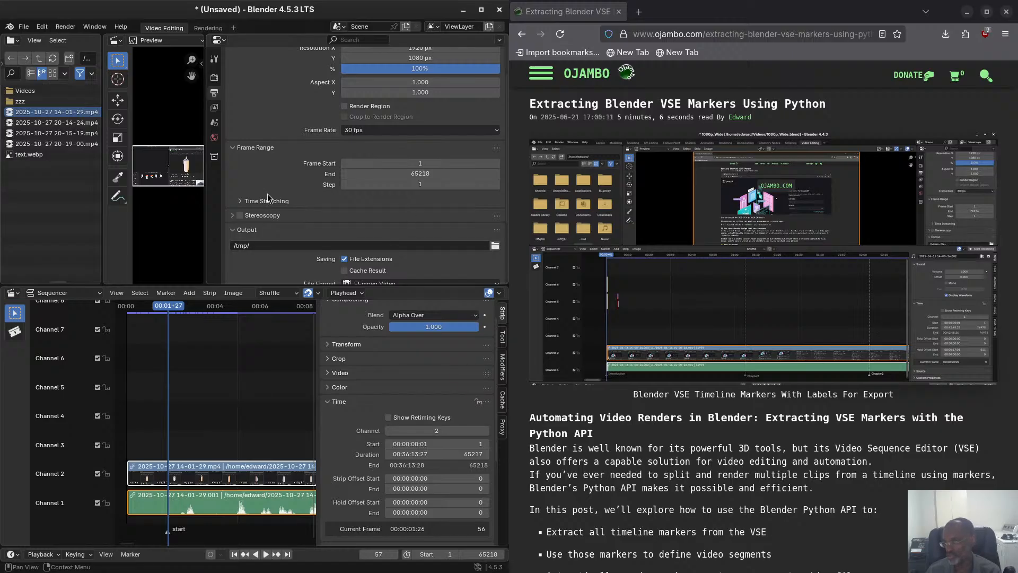
scroll(267, 197, "down", 1)
scroll(269, 198, "down", 3)
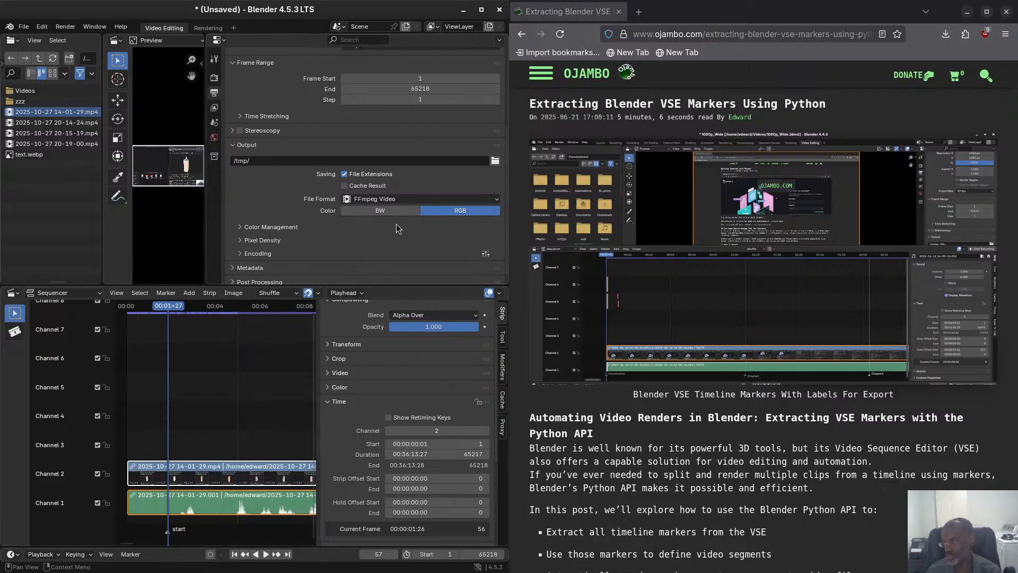
left_click(402, 199)
left_click(424, 199)
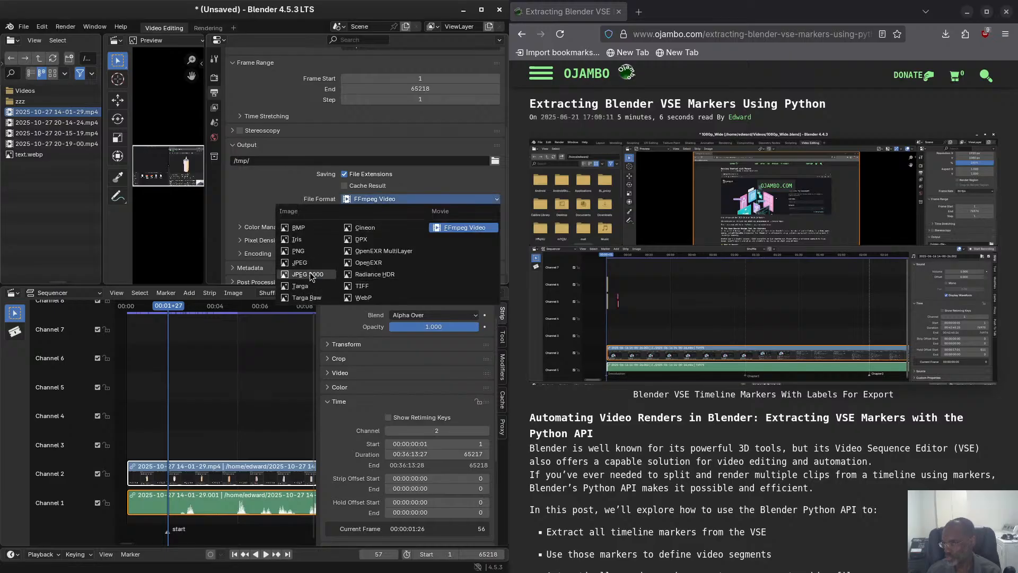
left_click(306, 251)
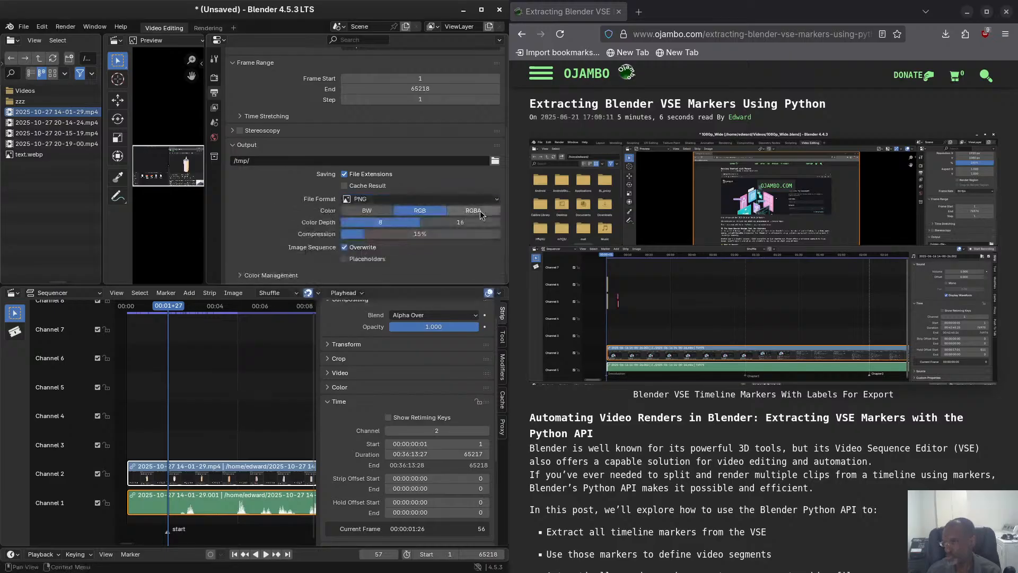
left_click(379, 198)
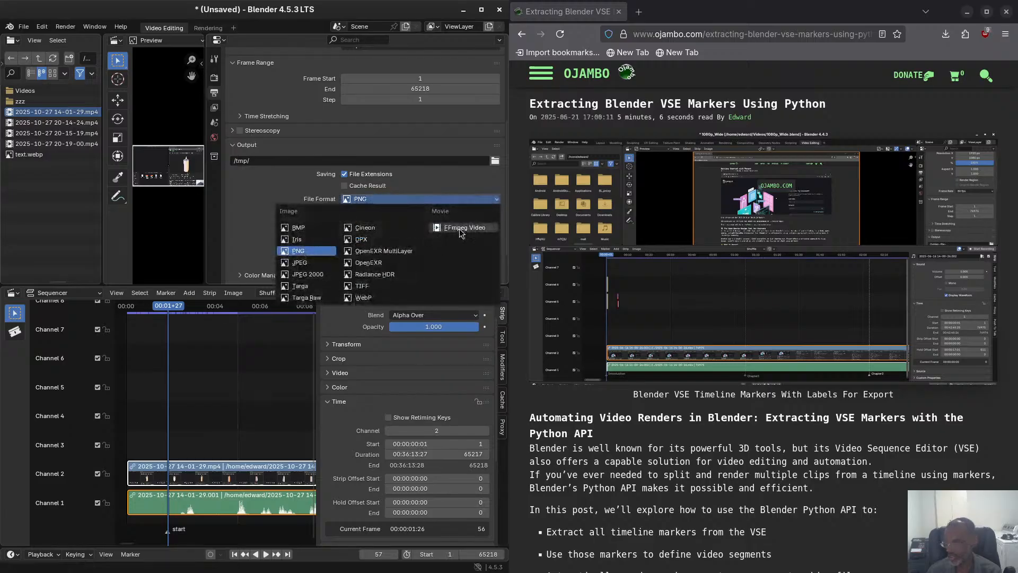
left_click(459, 228)
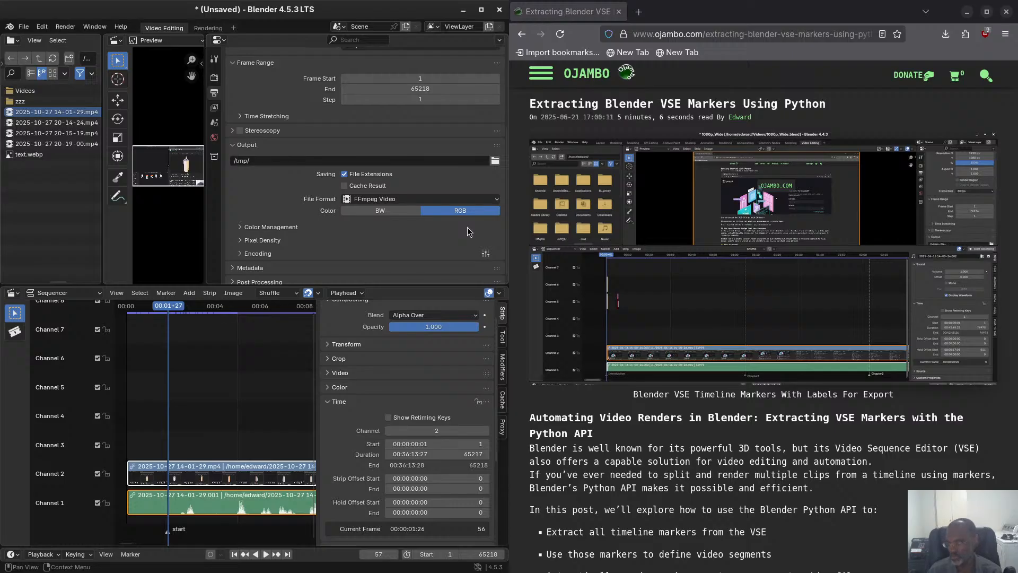
Examine the render output's color management settings and collapse them again.
left_click(260, 228)
scroll(258, 229, "down", 2)
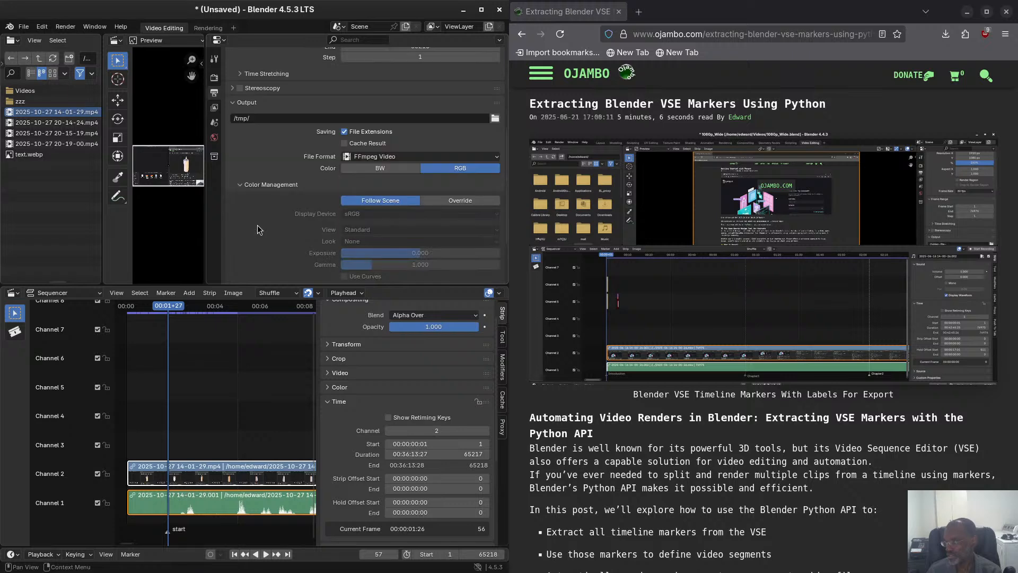
scroll(263, 222, "down", 3)
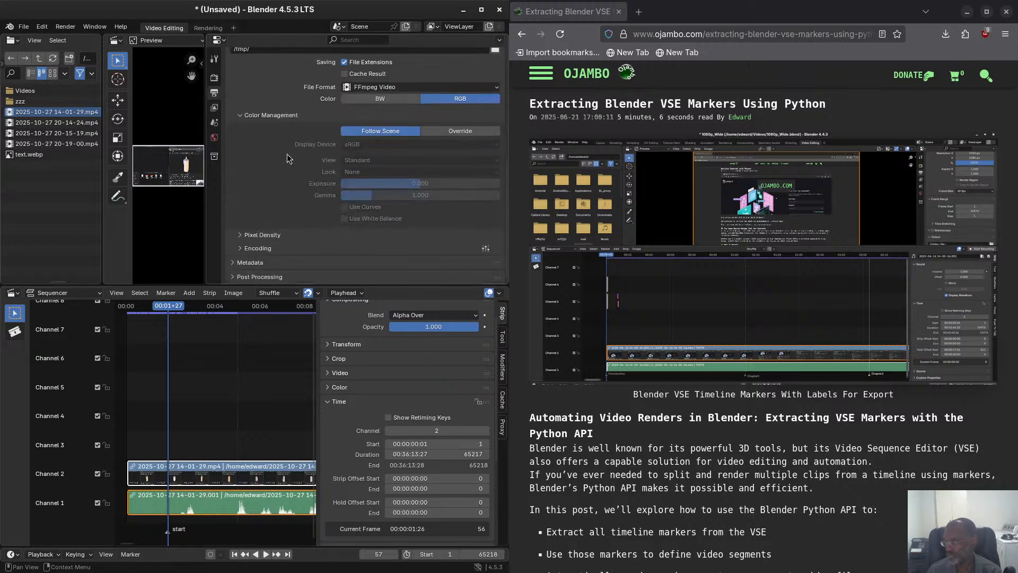
left_click(269, 117)
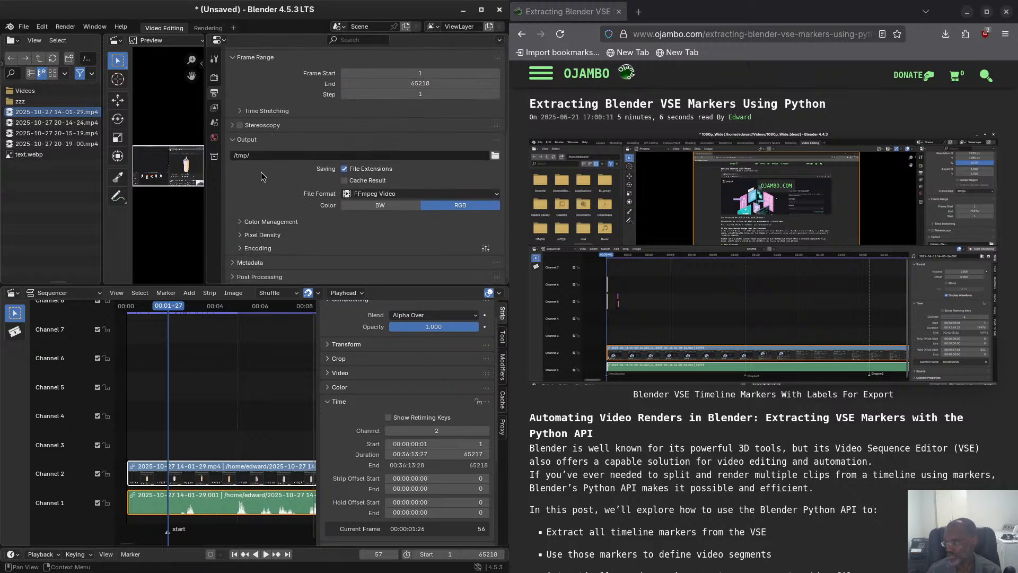
Expand the output's encoding settings and review the container choices and the video options.
left_click(263, 246)
scroll(265, 238, "down", 4)
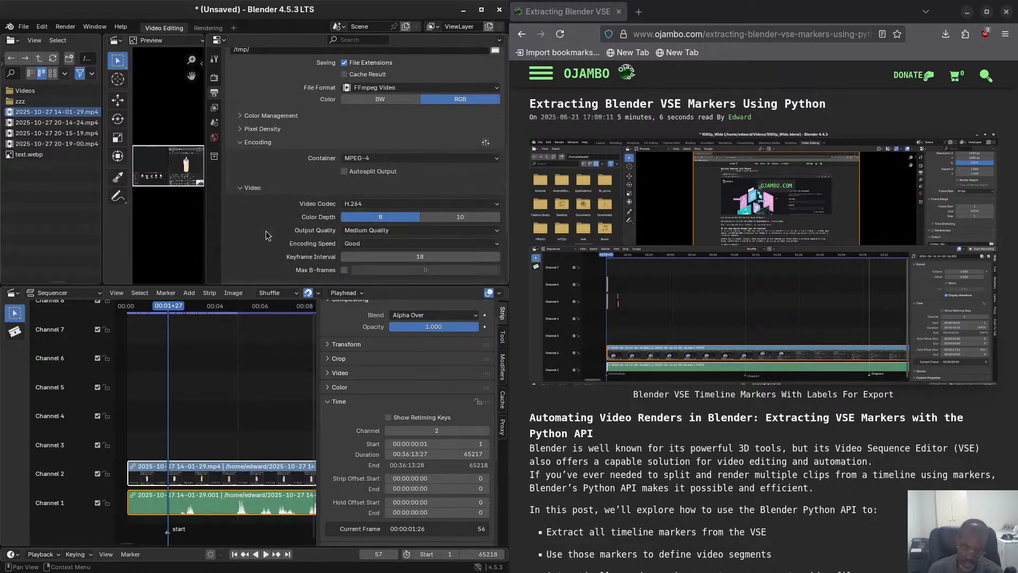
left_click(390, 158)
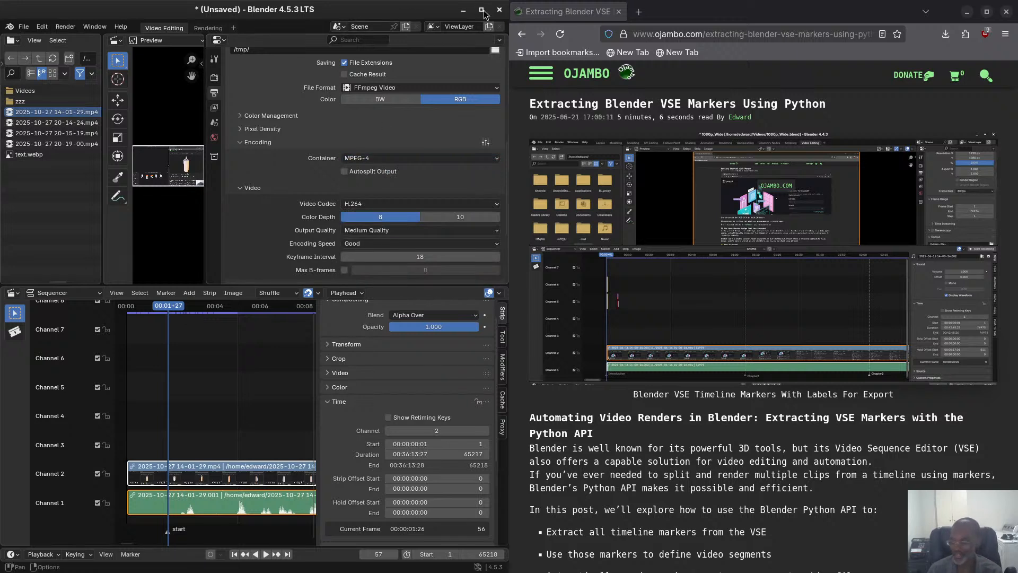
scroll(268, 207, "down", 3)
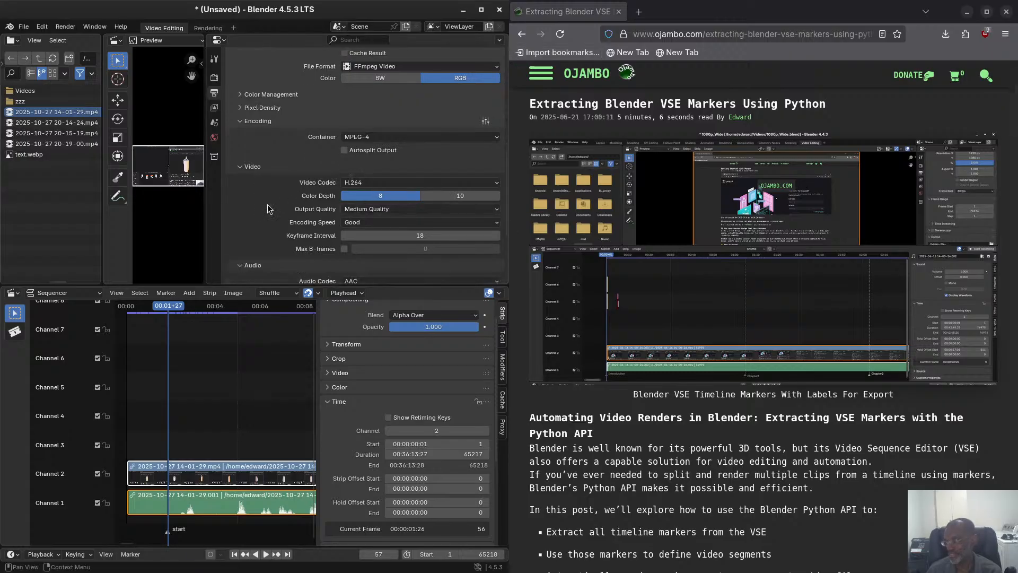
scroll(272, 186, "up", 2)
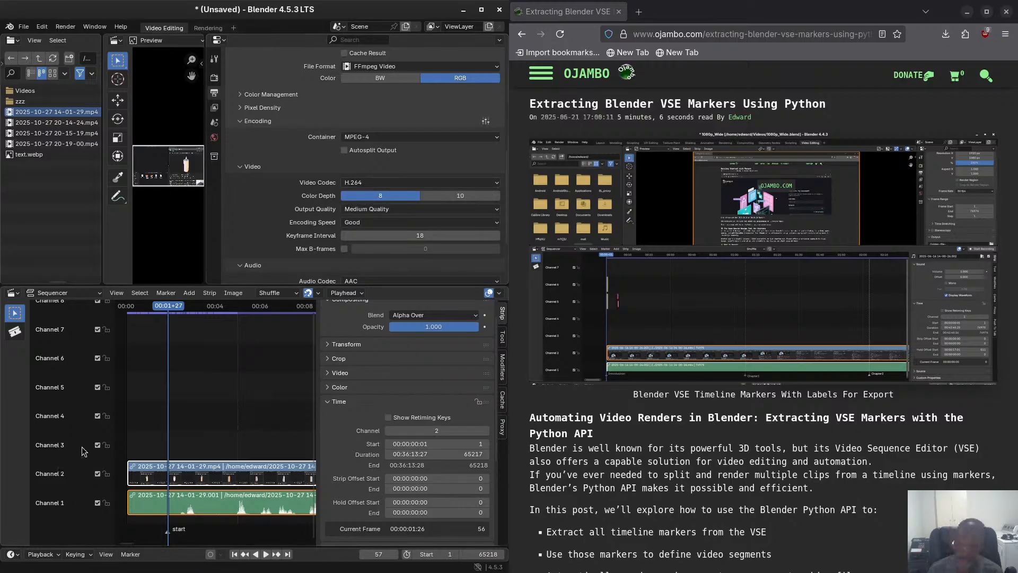
Review the video codec and output quality choices and set the encoding speed to Realtime.
left_click(387, 183)
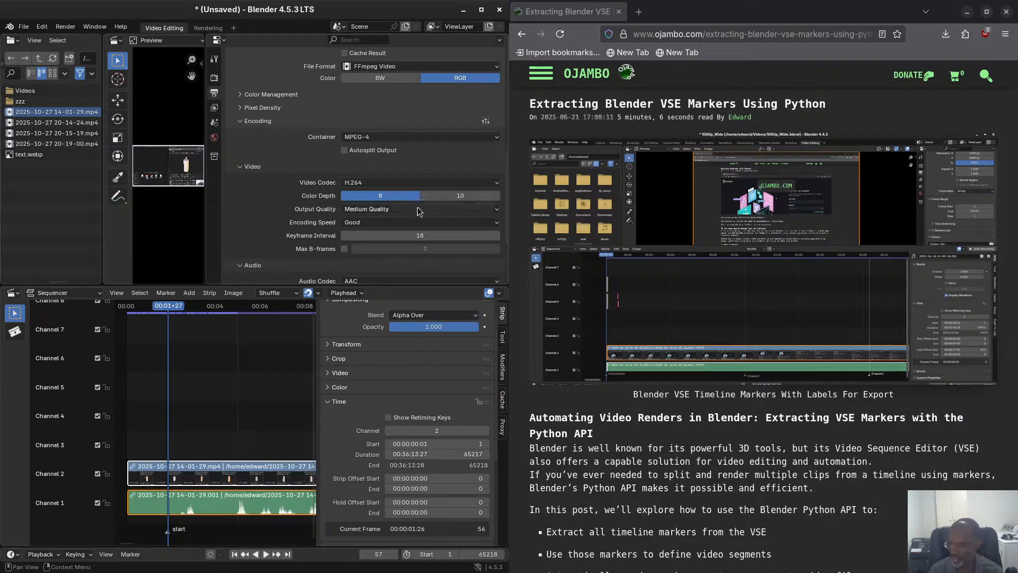
left_click(386, 210)
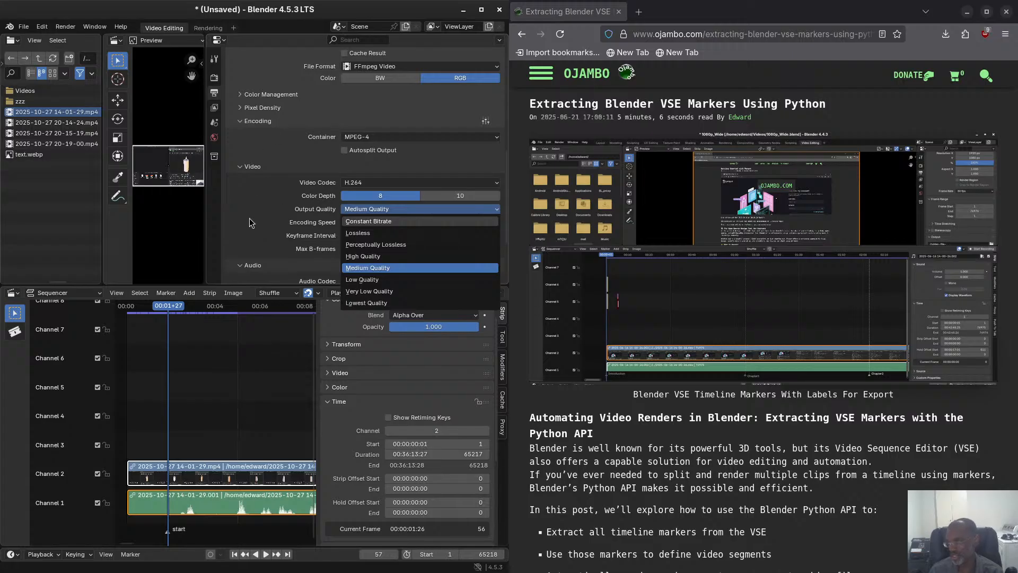
left_click(323, 218)
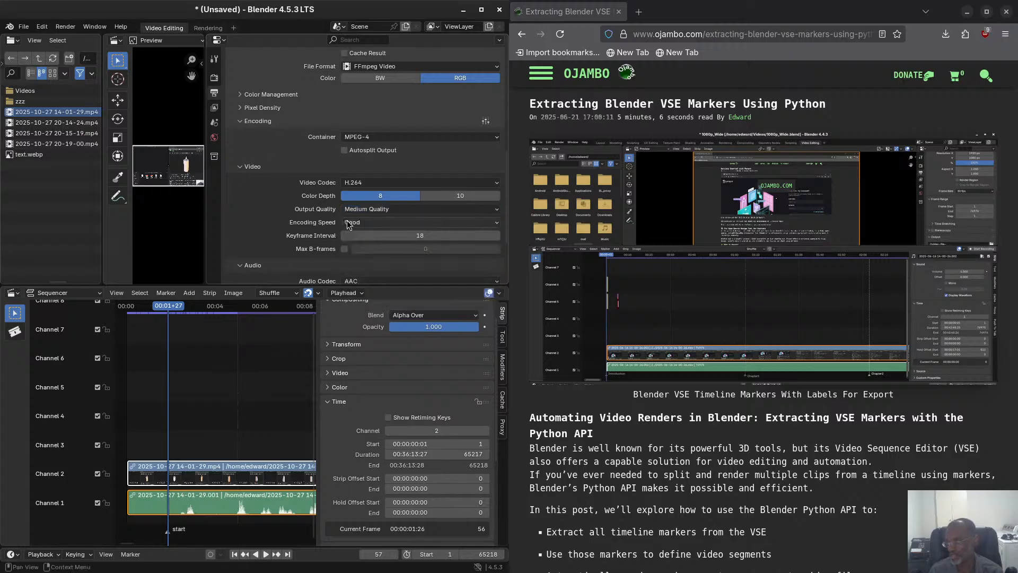
left_click(377, 224)
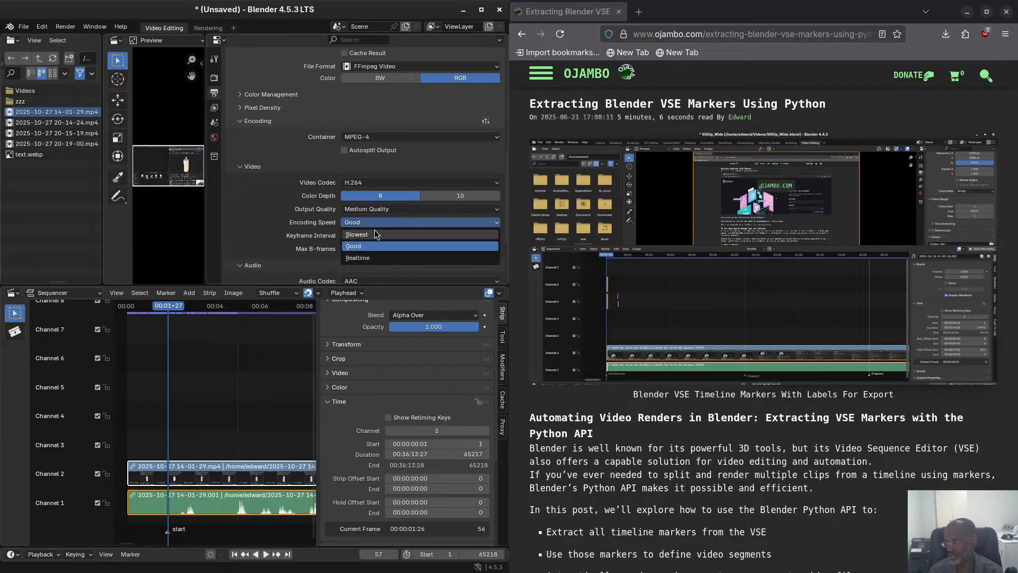
left_click(382, 262)
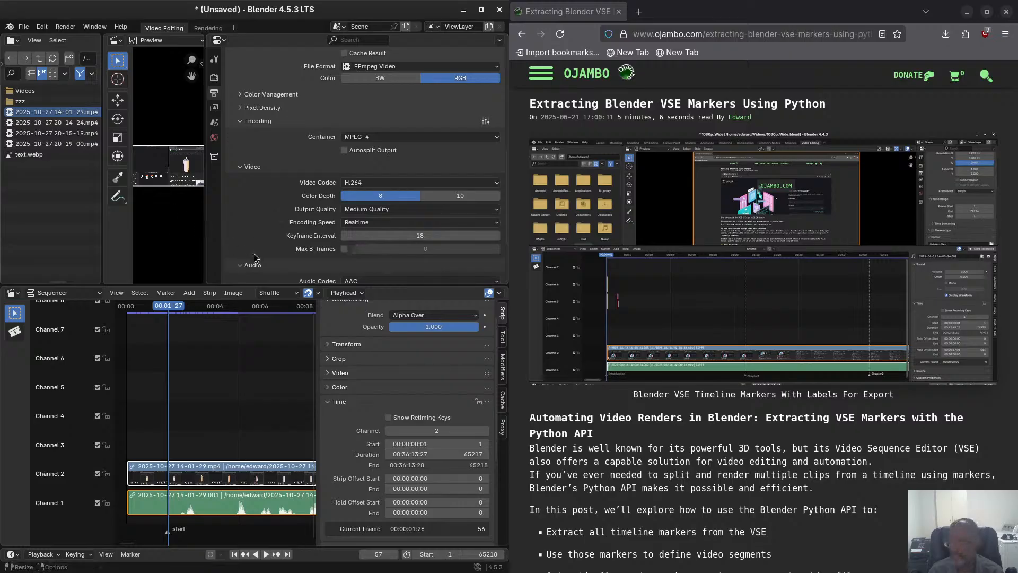
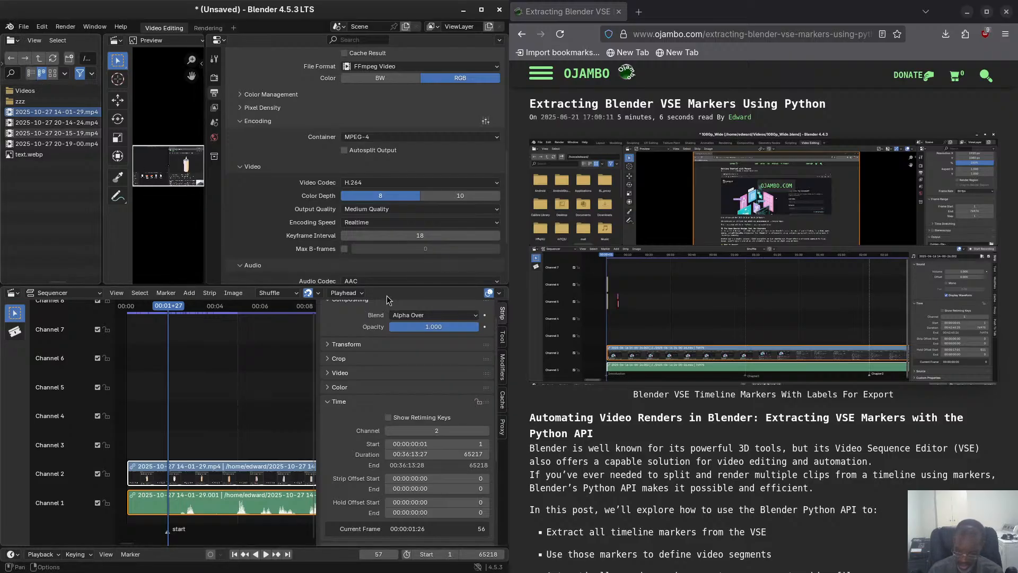
Try H.265 / HEVC, WebM / VP9 and AV1 as the output's video codec and switch back to H.264.
scroll(454, 228, "down", 2)
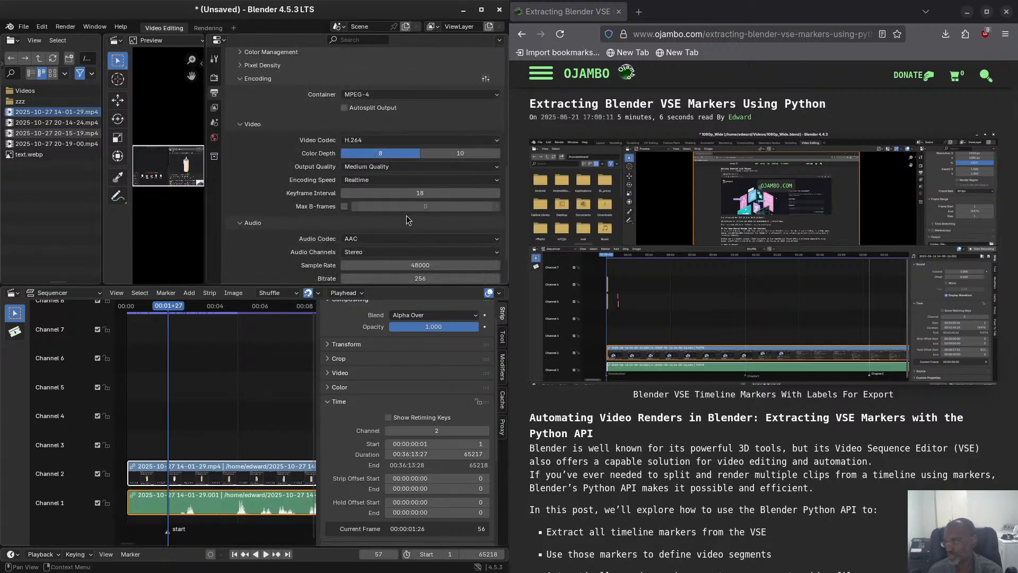
left_click(365, 141)
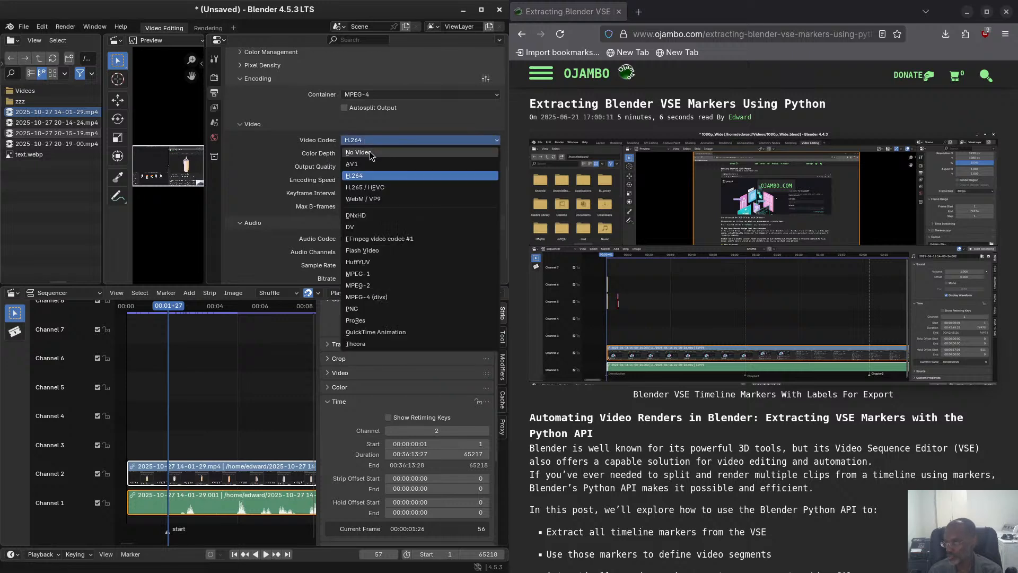
left_click(375, 188)
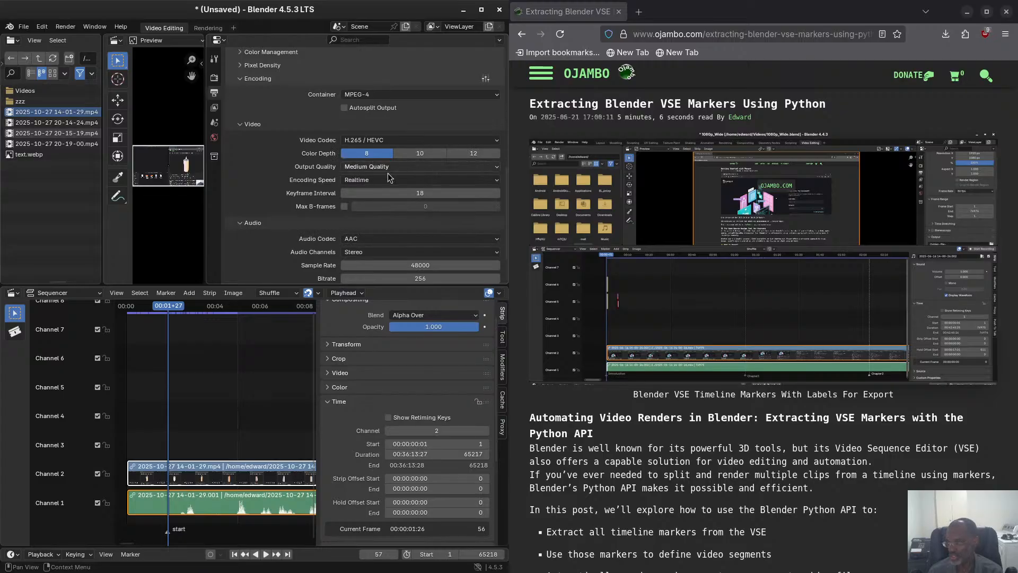
left_click(382, 141)
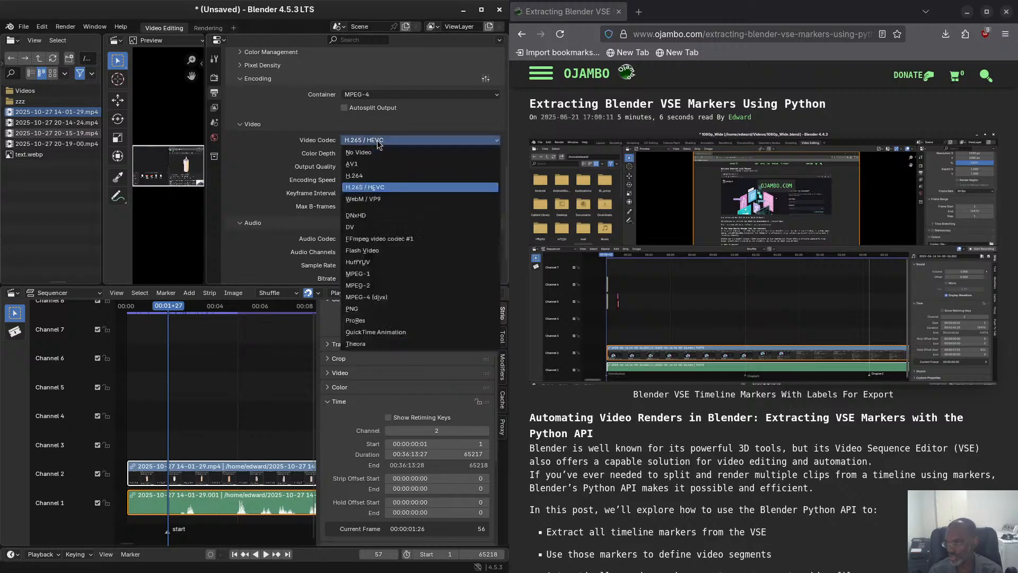
left_click(365, 200)
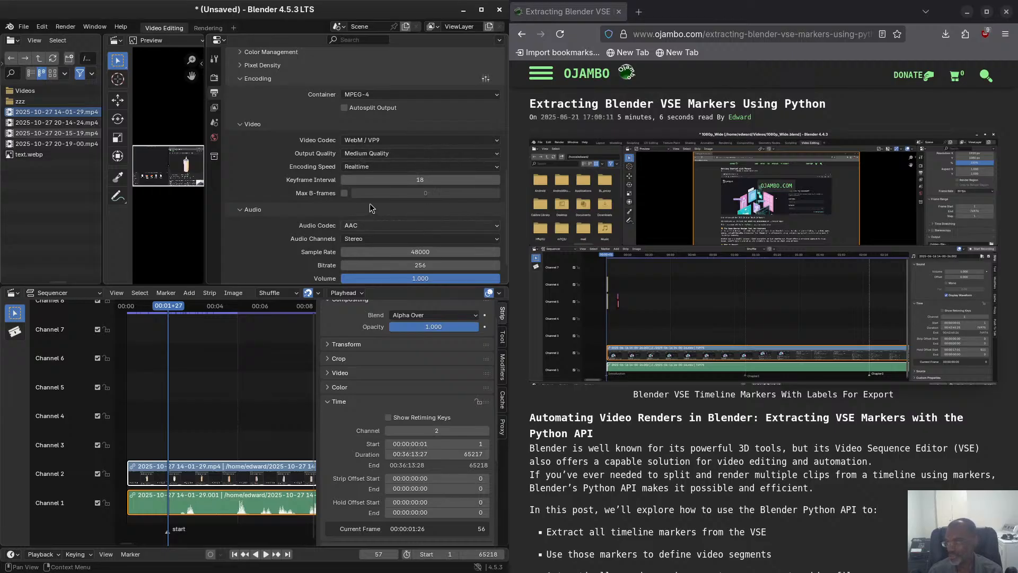
left_click(375, 140)
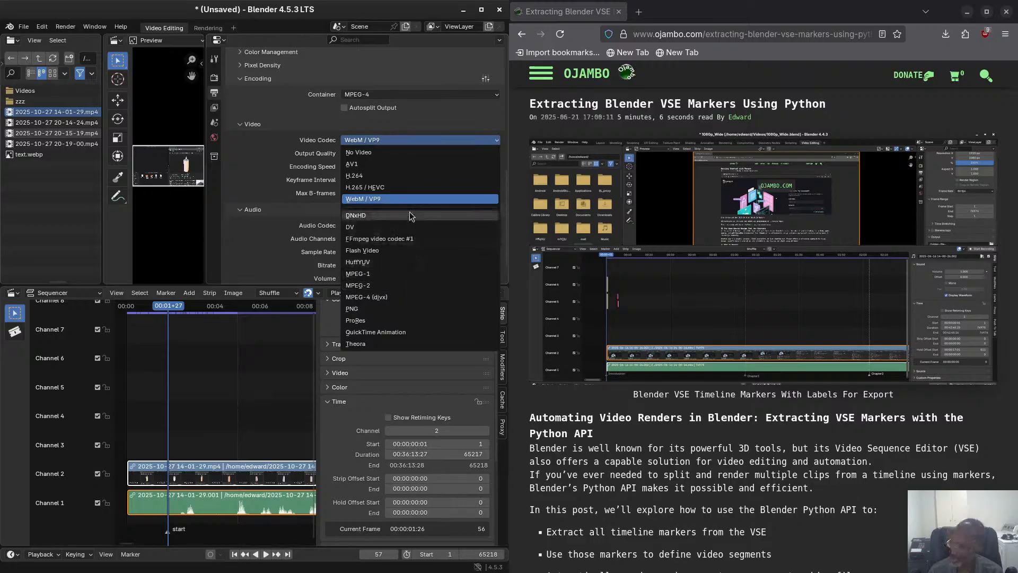
left_click(397, 166)
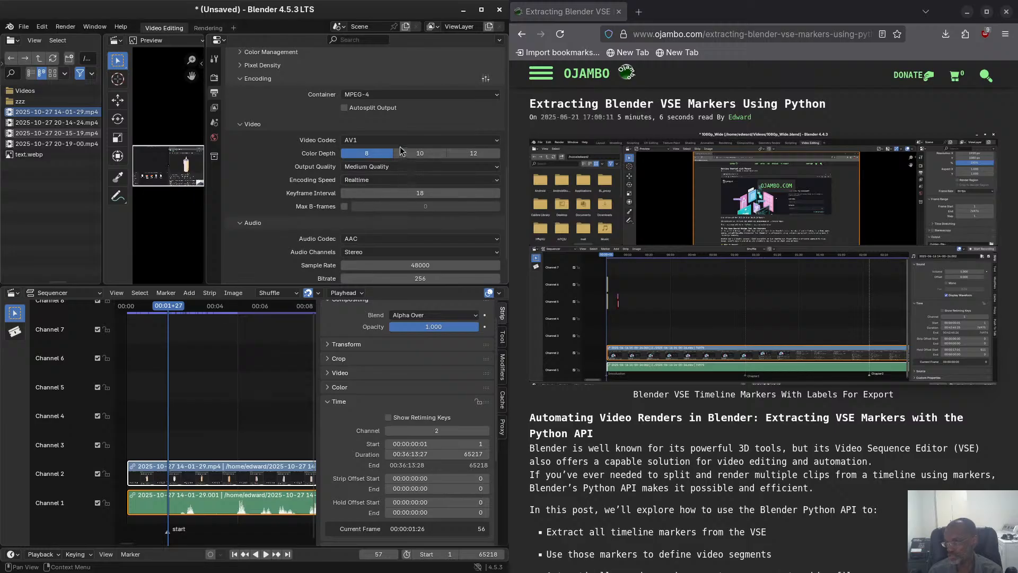
left_click(365, 140)
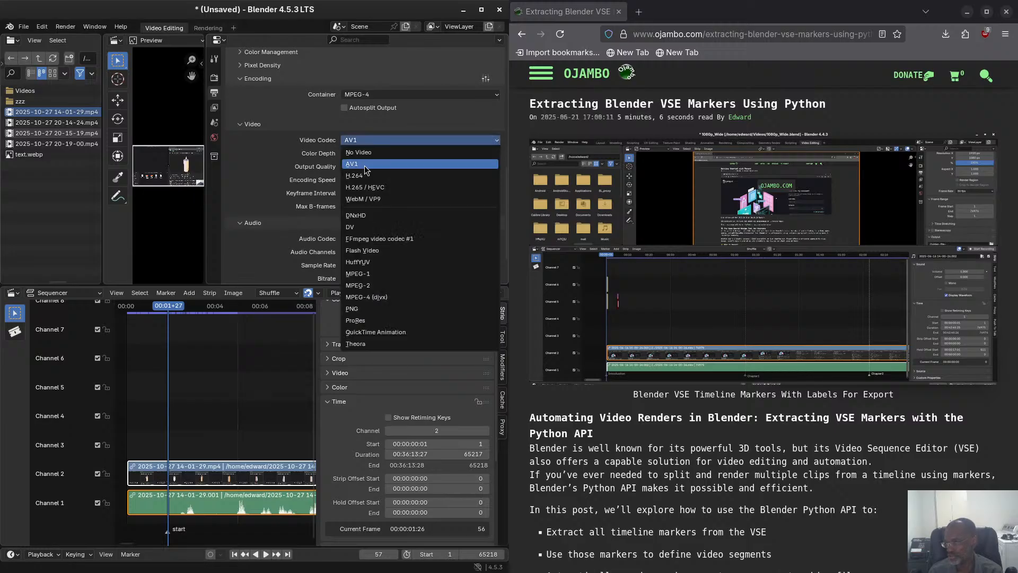
left_click(362, 175)
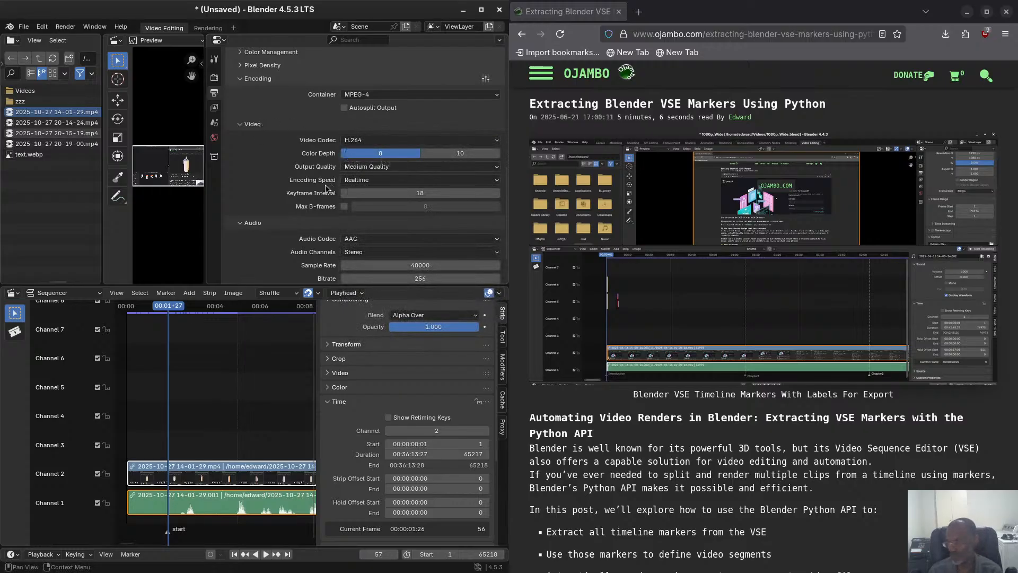
Review the output's audio encoding settings and the available audio codec choices.
scroll(329, 207, "down", 1)
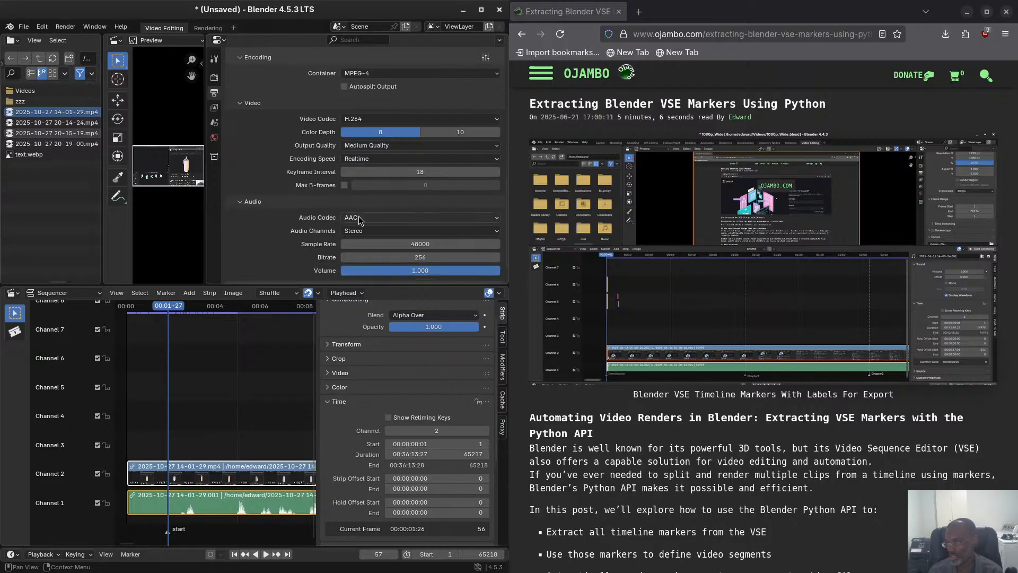
left_click(359, 216)
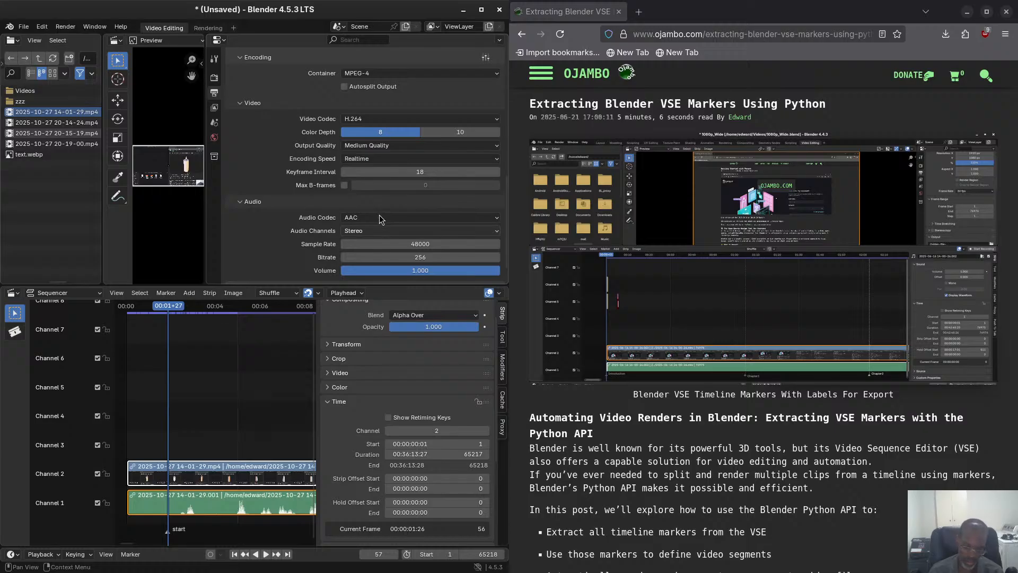
left_click(380, 218)
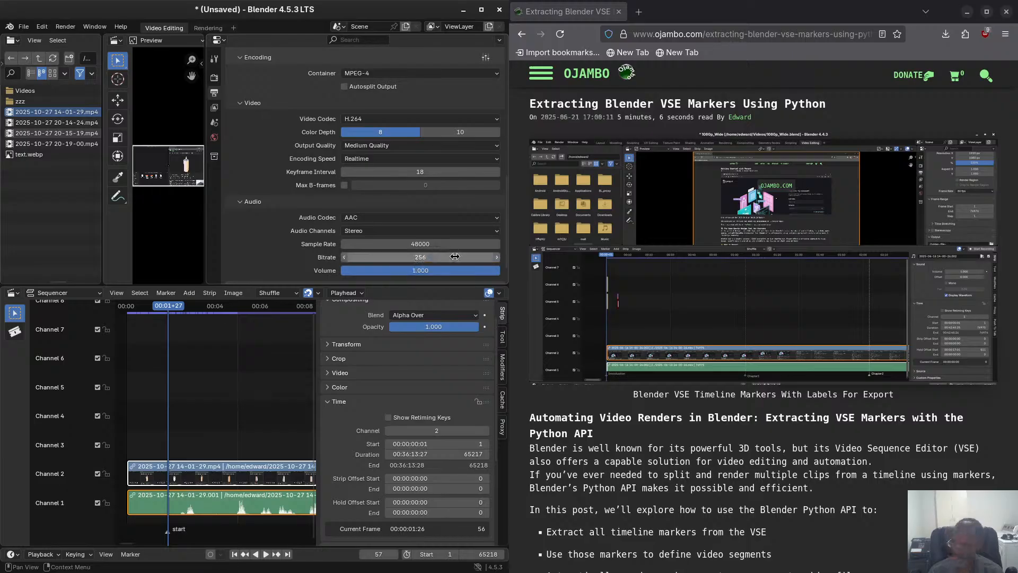
Examine the output's metadata options, collapse them again and check the post processing settings.
scroll(439, 281, "down", 1)
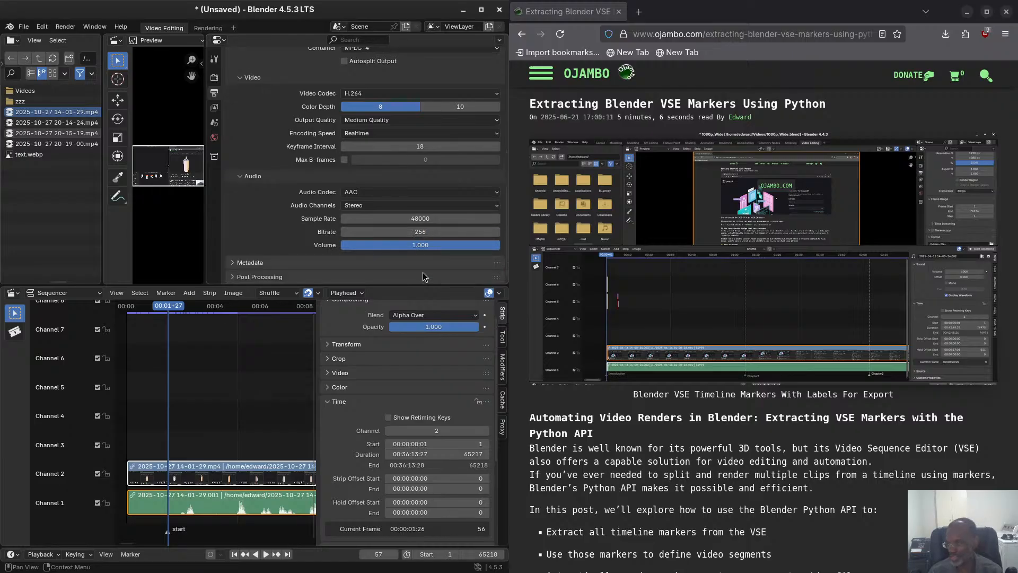
left_click(267, 263)
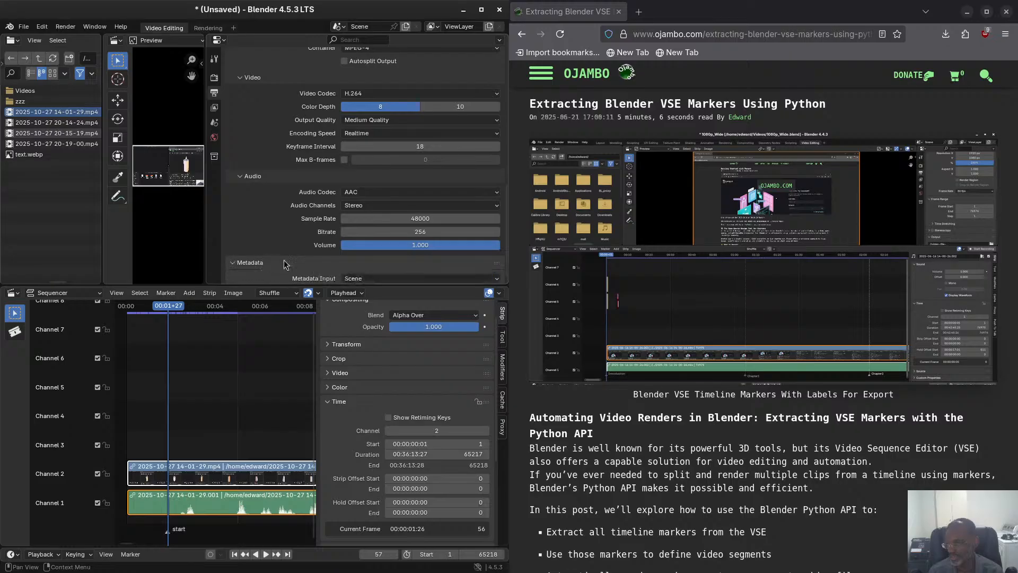
scroll(281, 266, "down", 7)
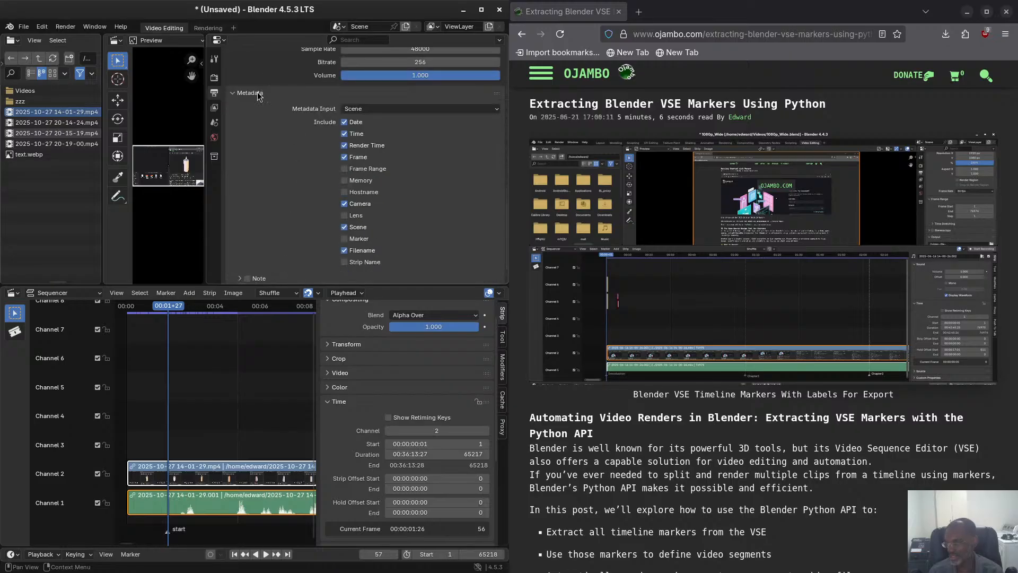
left_click(258, 94)
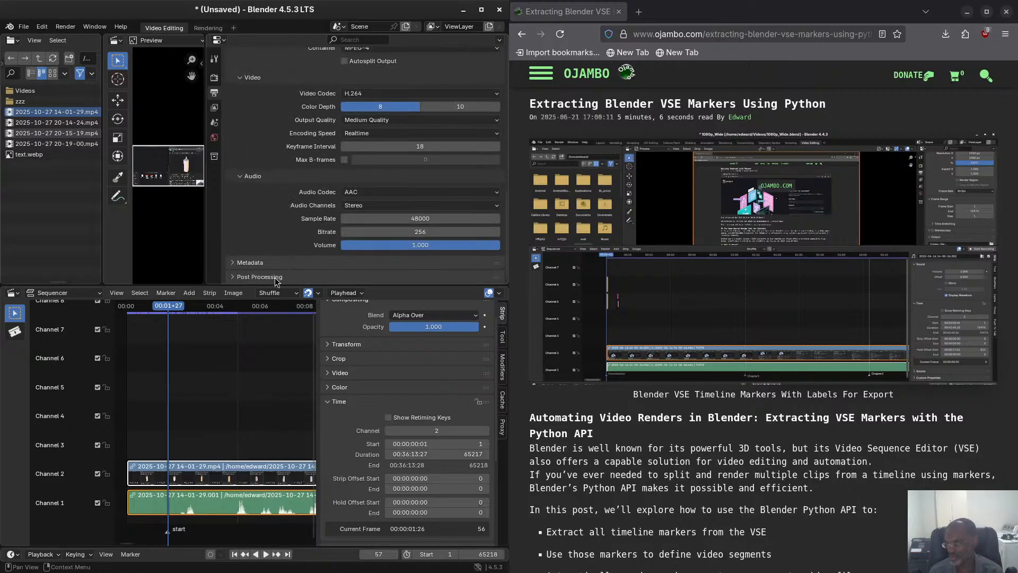
scroll(280, 277, "down", 2)
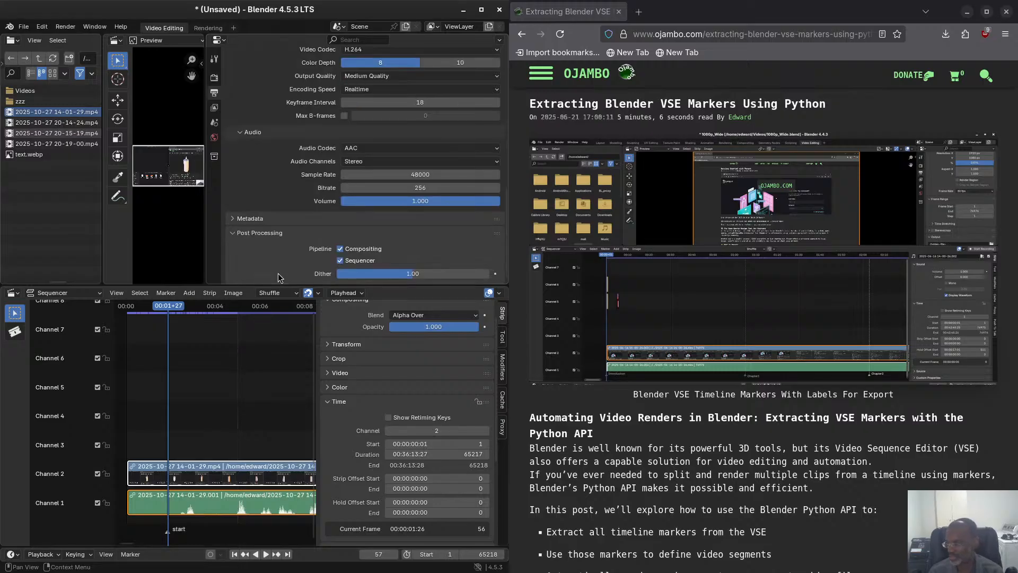
scroll(276, 218, "up", 8)
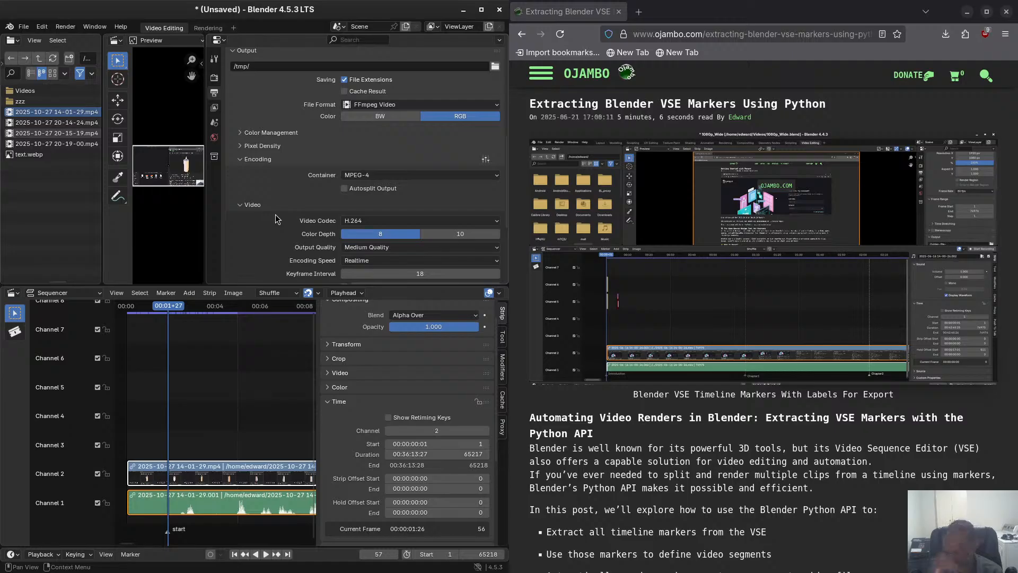
scroll(291, 200, "up", 2)
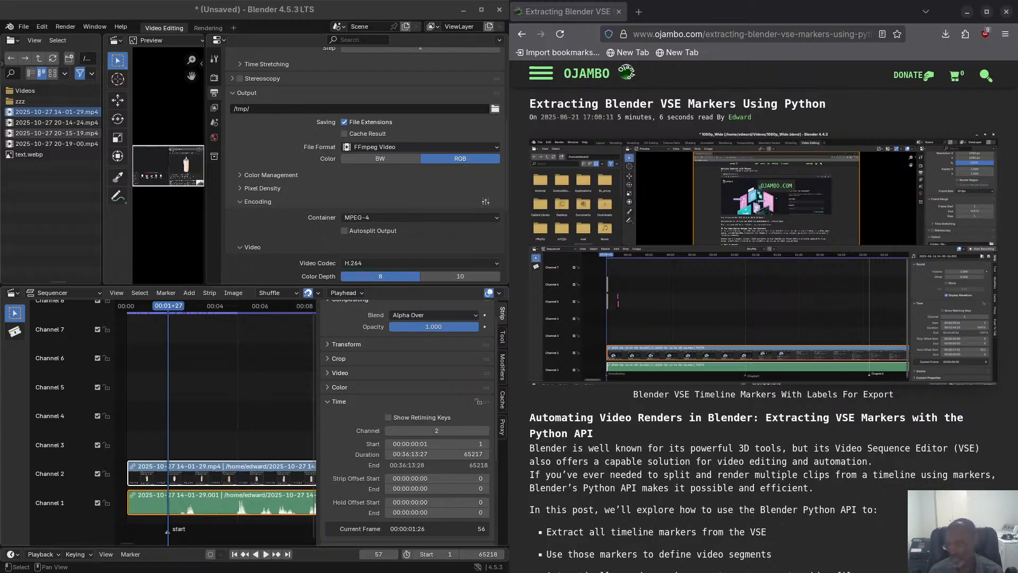
Add Ebook_Cover_Image_MasteringBlenderPythonAPI_0001.png from the file manager's Videos folder to channel 4 at about frame 70.
left_click_drag(233, 572, 556, 92)
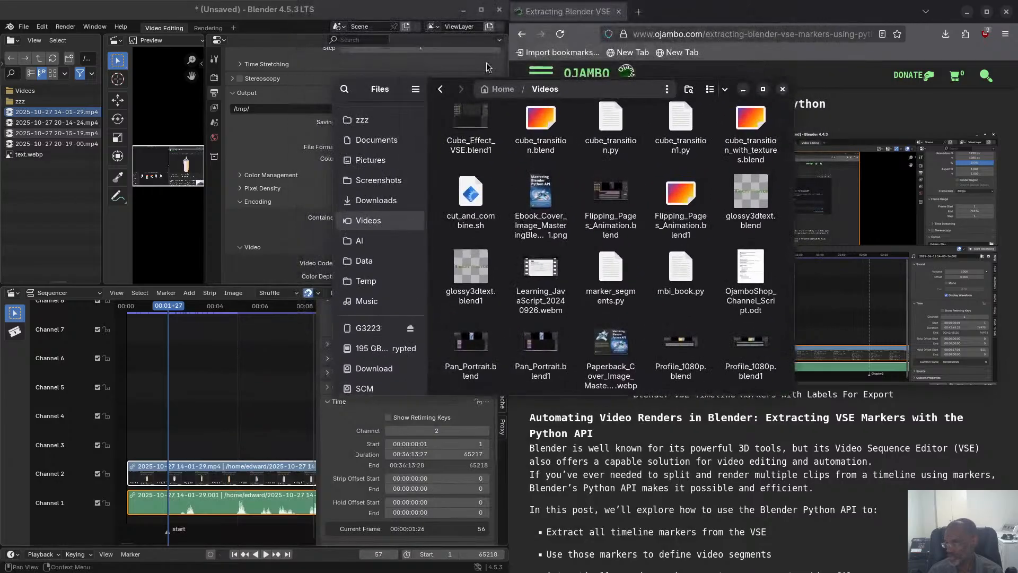
left_click_drag(335, 79, 349, 200)
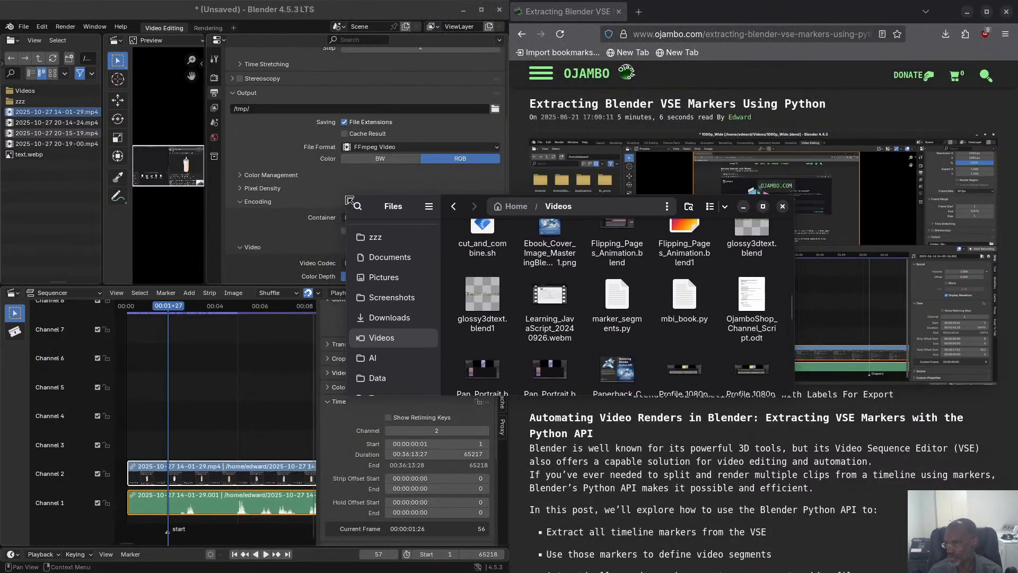
left_click_drag(583, 213, 437, 77)
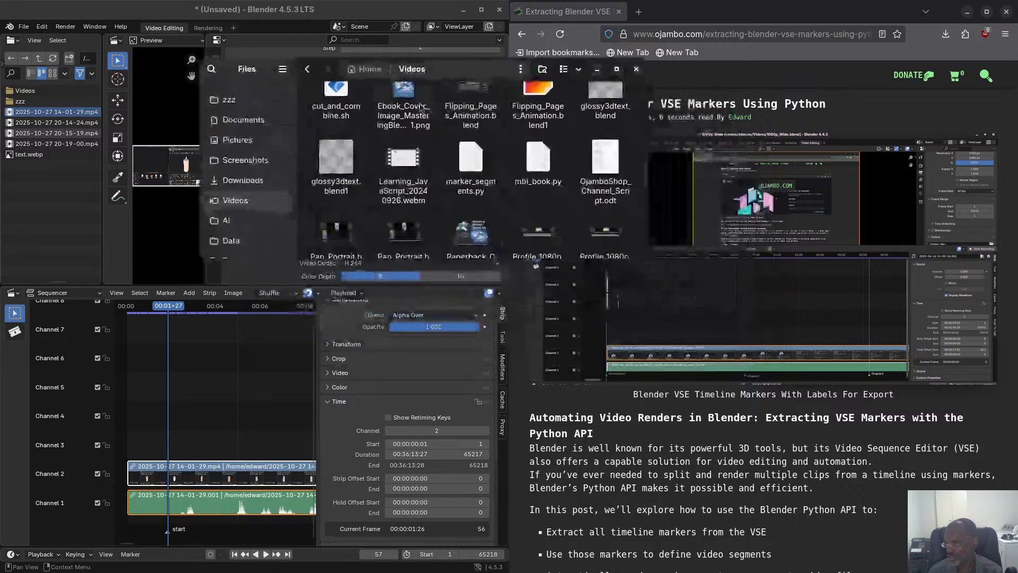
left_click(403, 101)
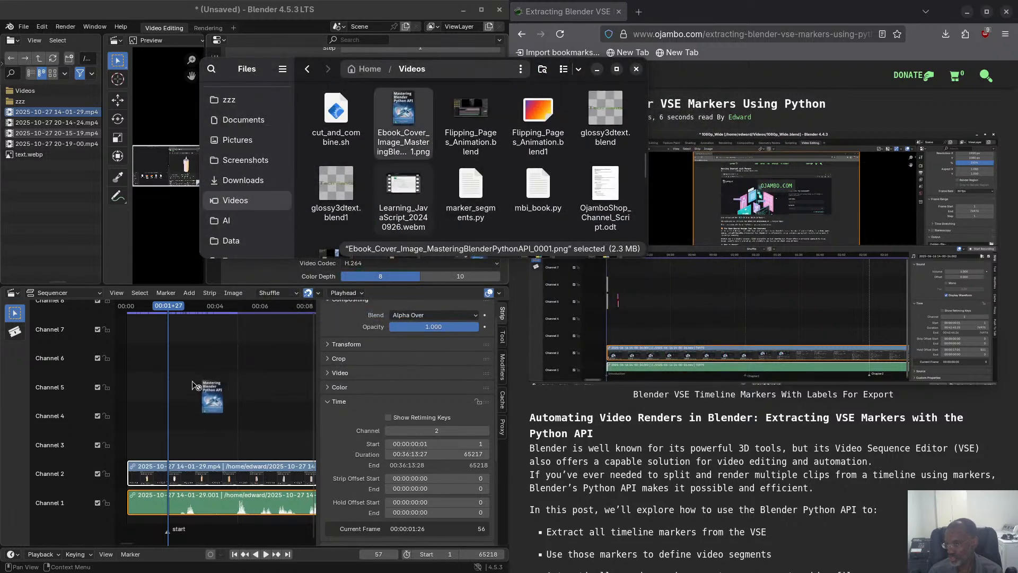
left_click_drag(403, 122, 177, 410)
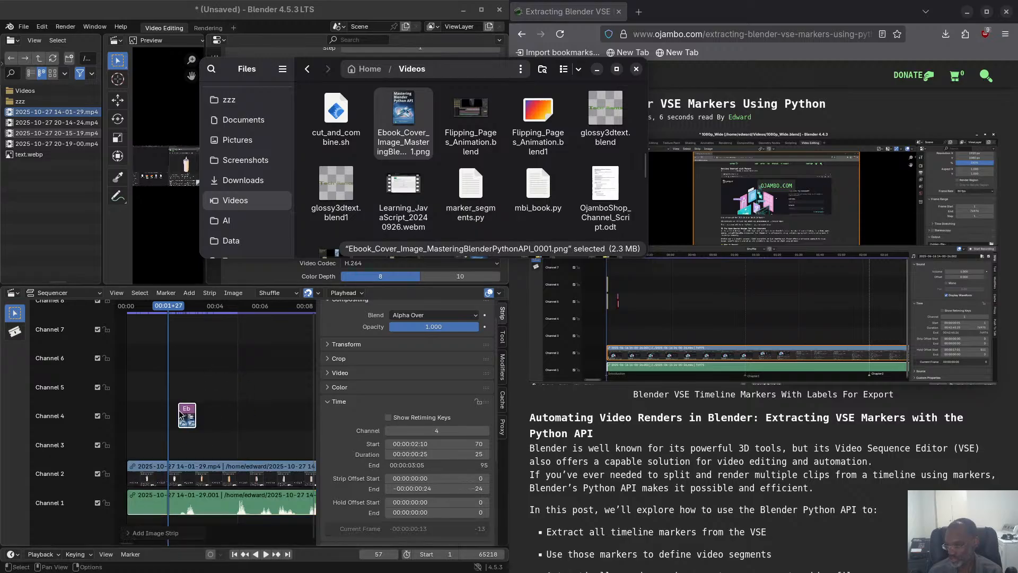
Add Learning_JavaScript_20240926.webm from the Videos folder after the image strip, at about frame 148 on channels 4 and 5.
mouse_move(176, 312)
left_mouse_down()
mouse_move(189, 307)
mouse_move(157, 308)
left_mouse_up()
left_click(584, 165)
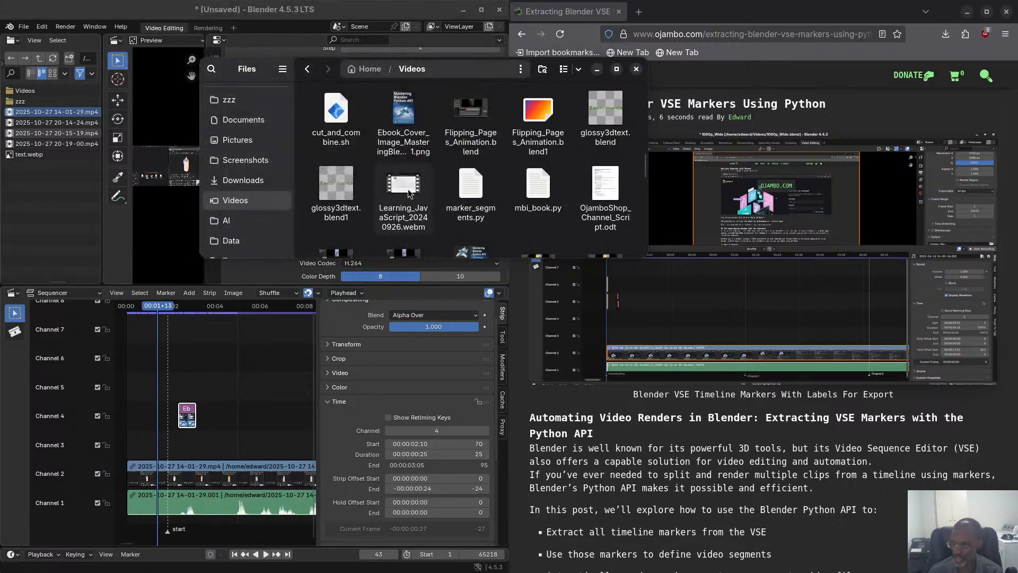
left_click_drag(407, 196, 268, 417)
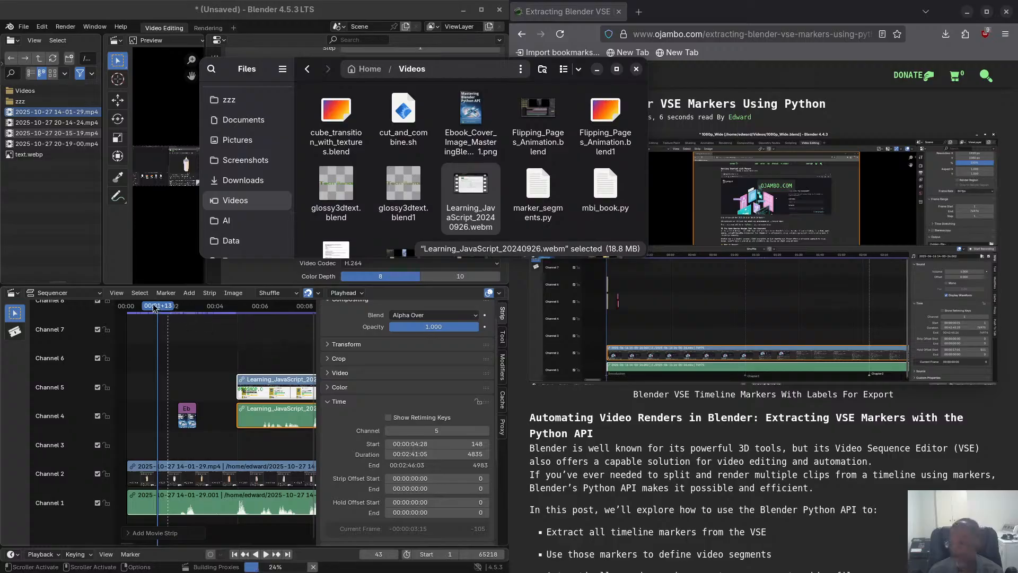
Move the playhead to frame 93 within the book cover image strip and put the file manager out of view.
left_click_drag(156, 307, 195, 307)
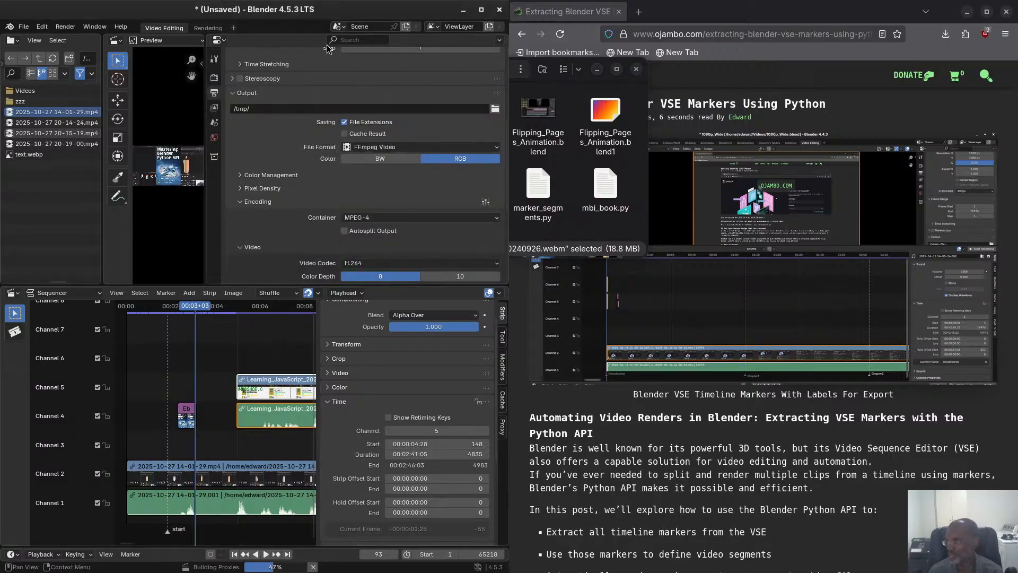
left_click(538, 185)
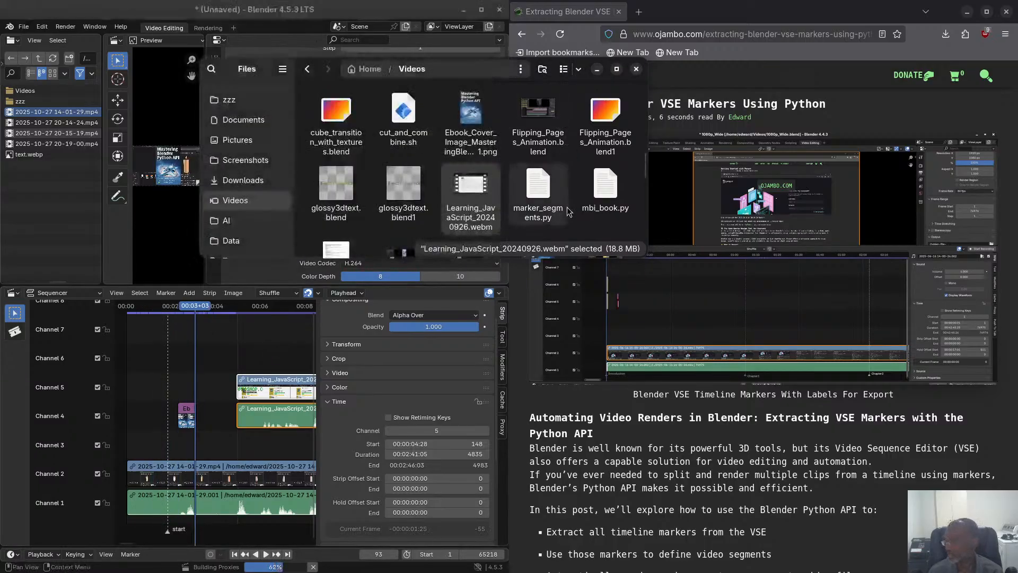
left_click_drag(460, 74, 0, 1)
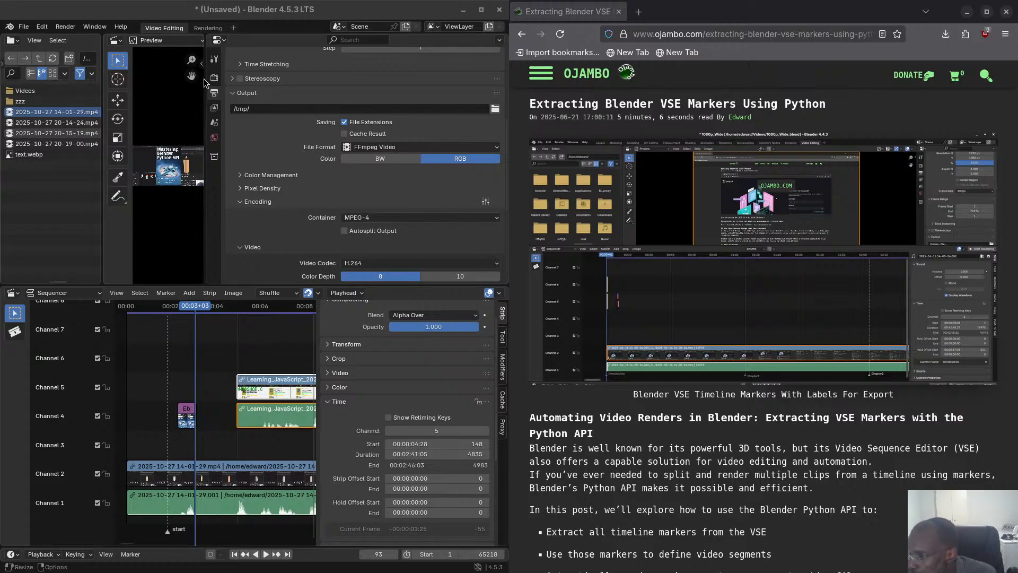
Widen the video preview and the sequencer timeline, and move the playhead to frame 85 over the book cover strip.
left_click_drag(204, 94, 402, 80)
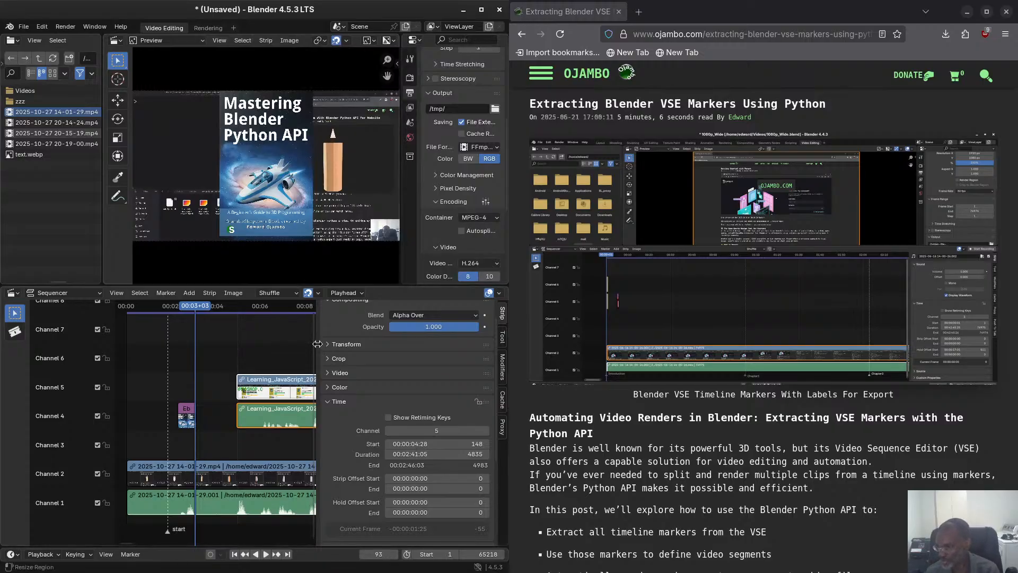
left_click_drag(313, 348, 378, 345)
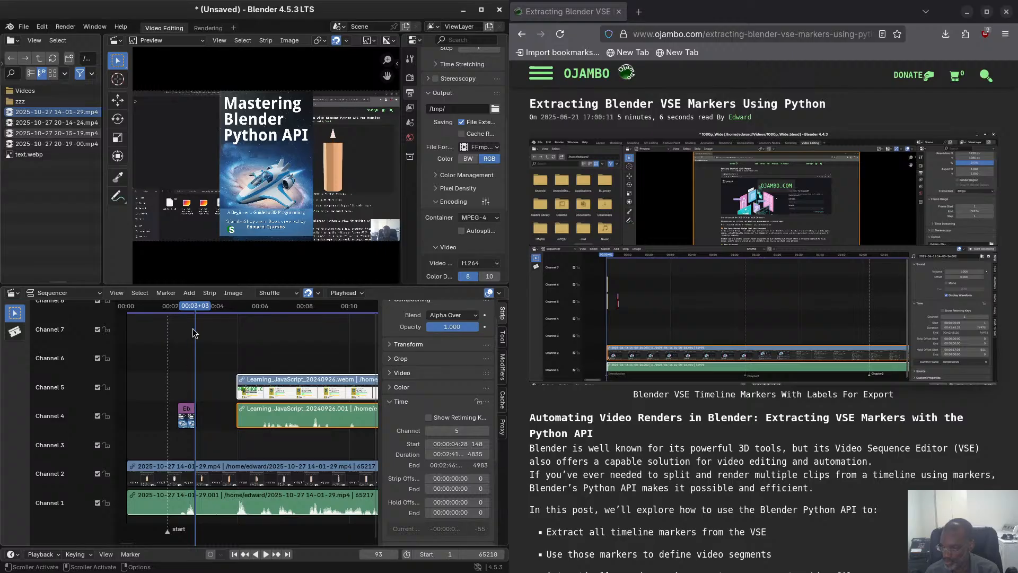
left_click_drag(195, 309, 190, 309)
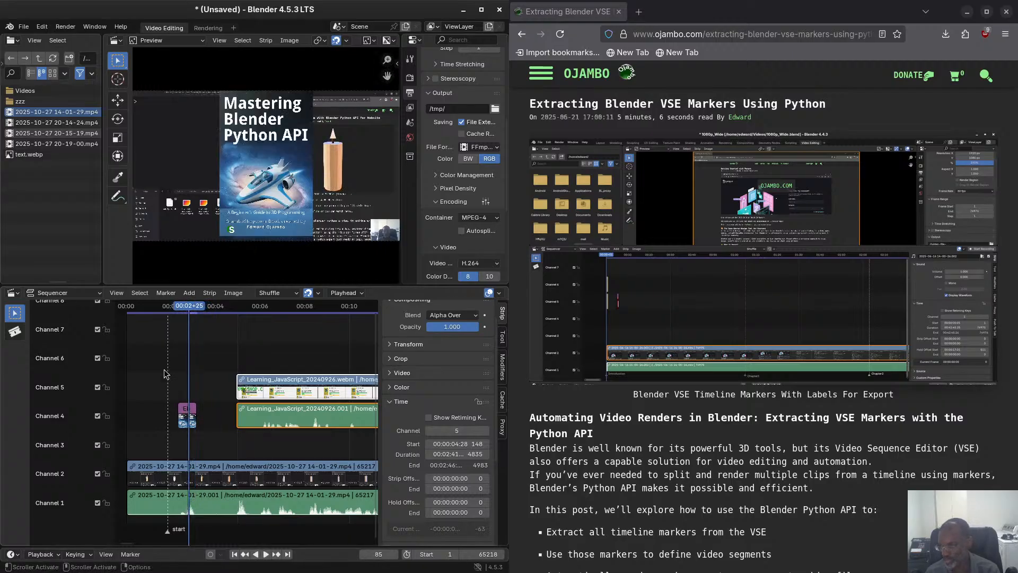
Review the strip and effect types that can be added and the selected movie strip's blend and opacity settings.
left_click(189, 293)
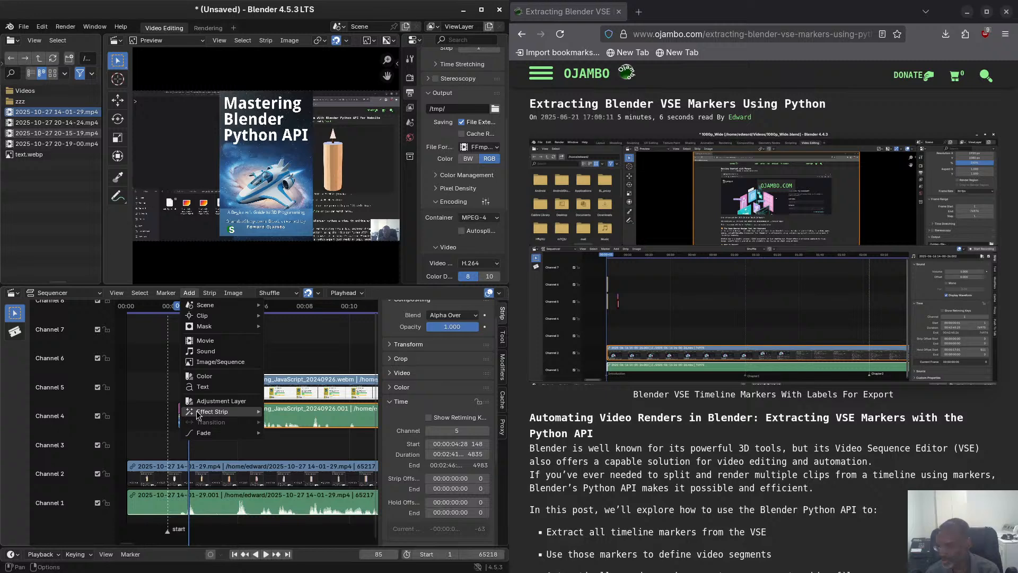
mouse_move(239, 412)
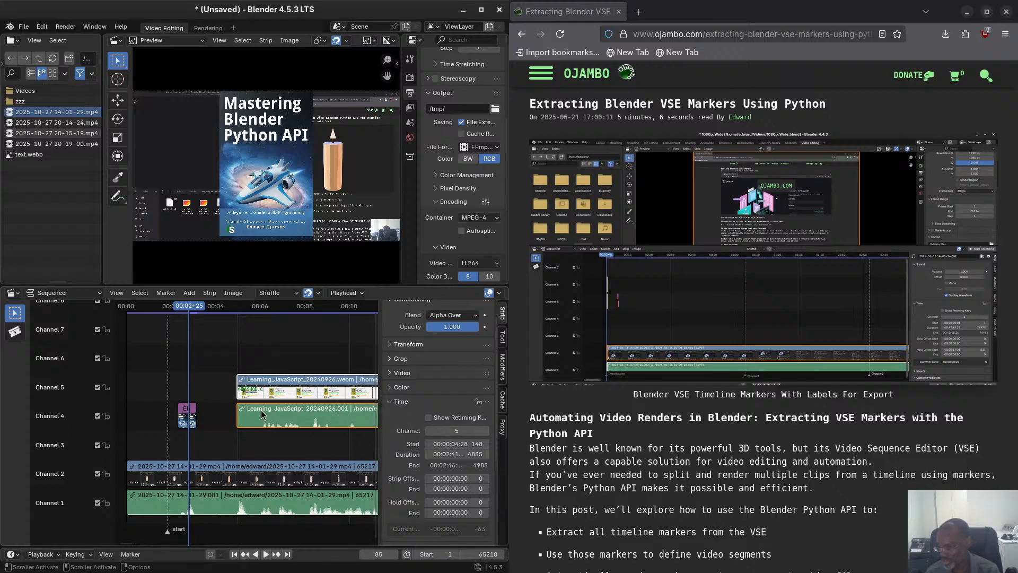
left_click(448, 327)
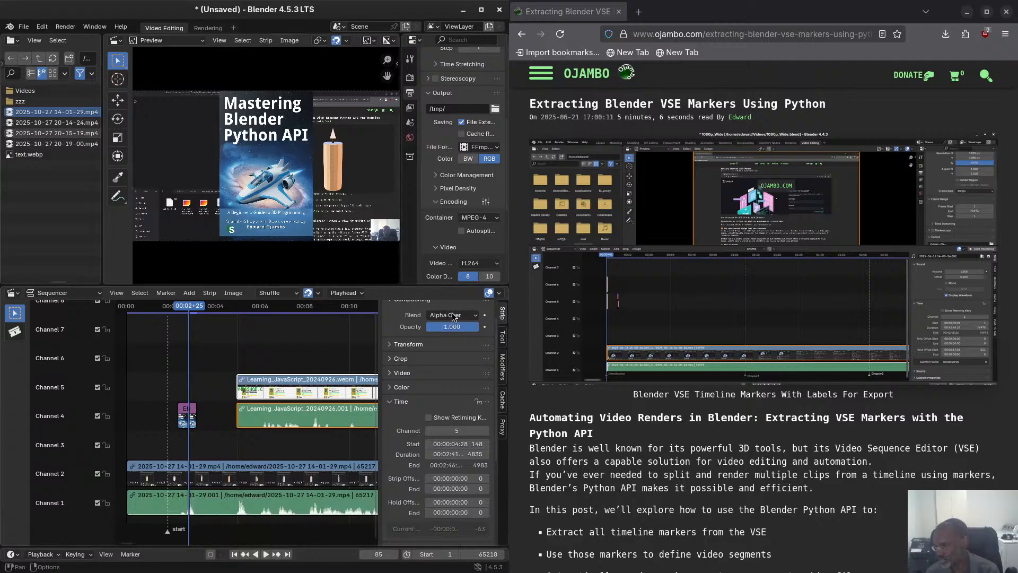
Try the Difference blend mode on the Learning_JavaScript_20240926 movie strip and preview the result up to frame 213.
left_click(452, 315)
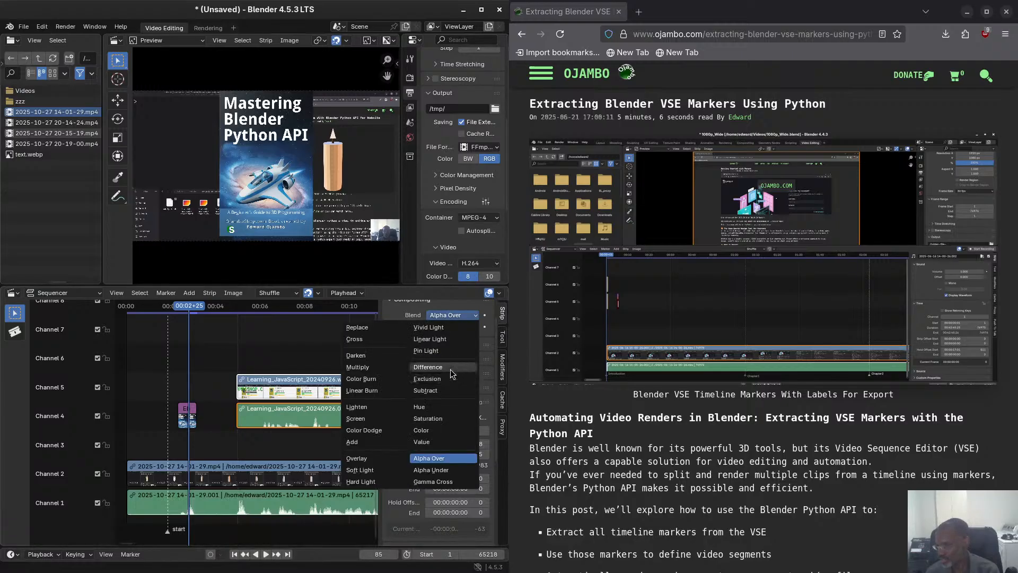
left_click(450, 369)
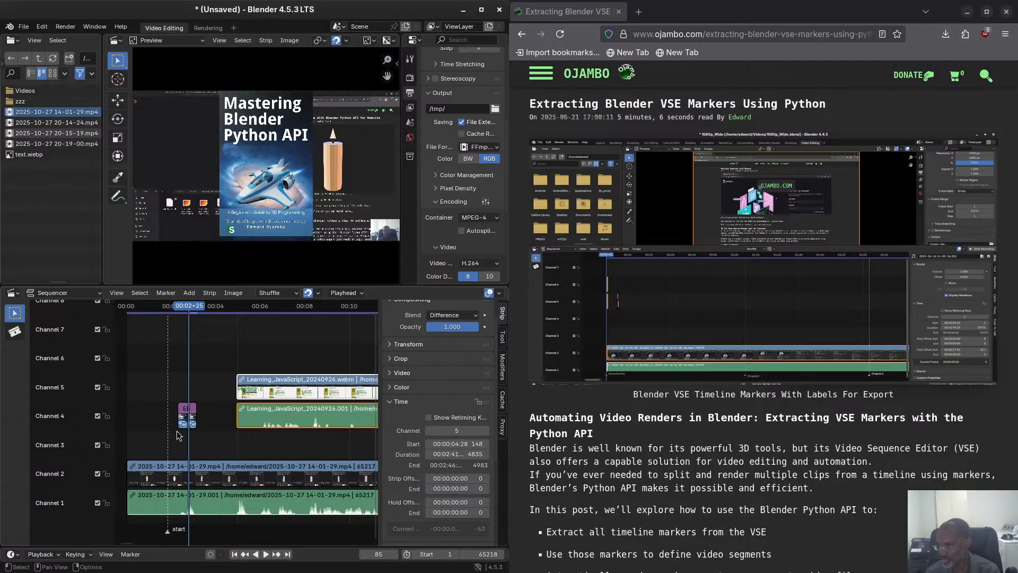
key("space")
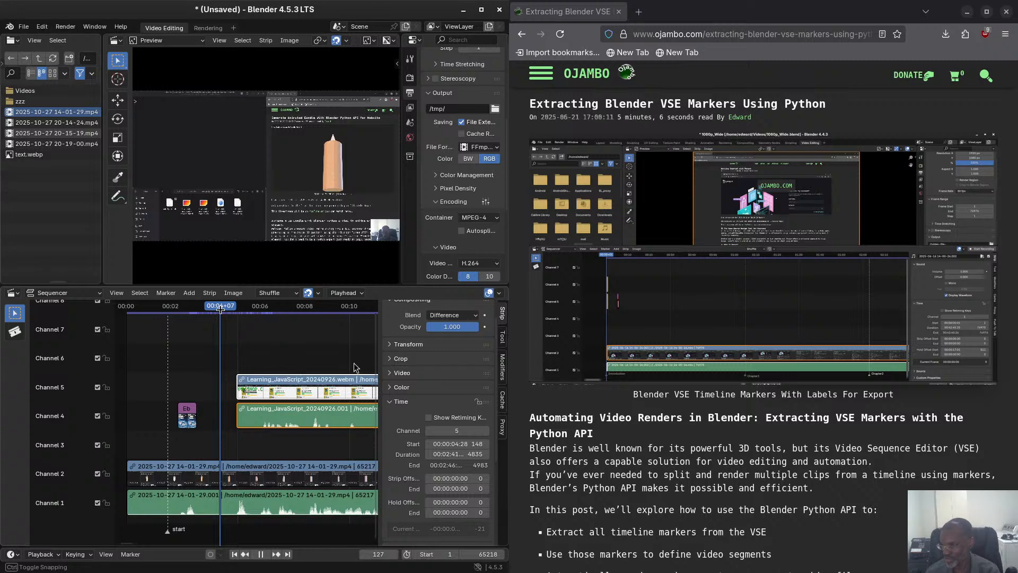
key("space")
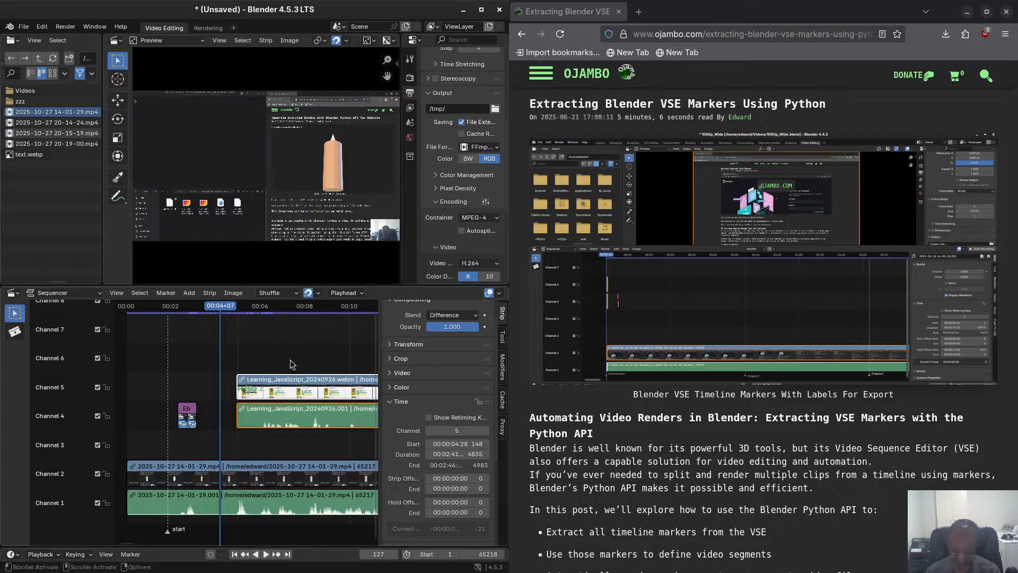
key("ctrl+z")
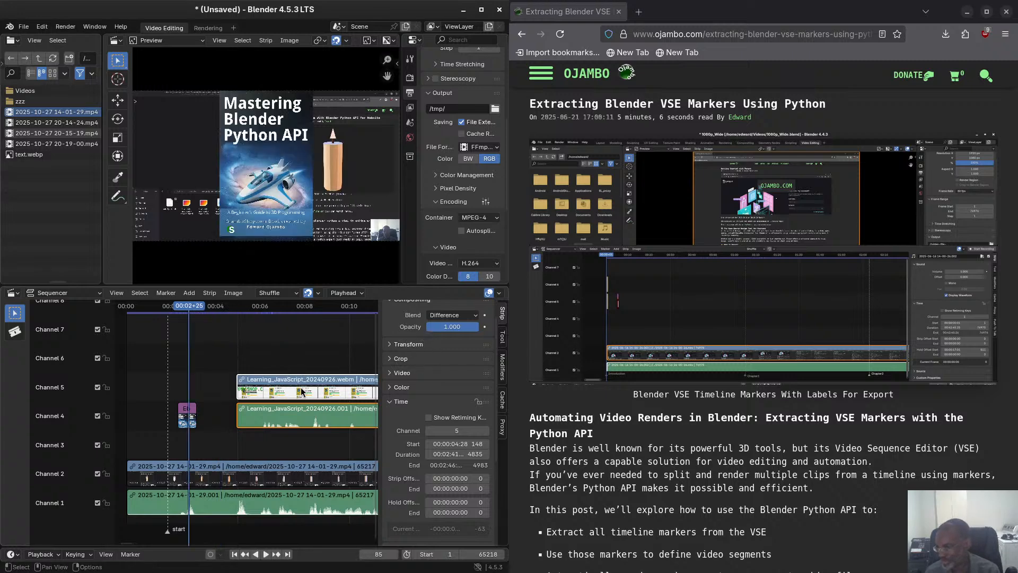
left_click_drag(196, 308, 284, 308)
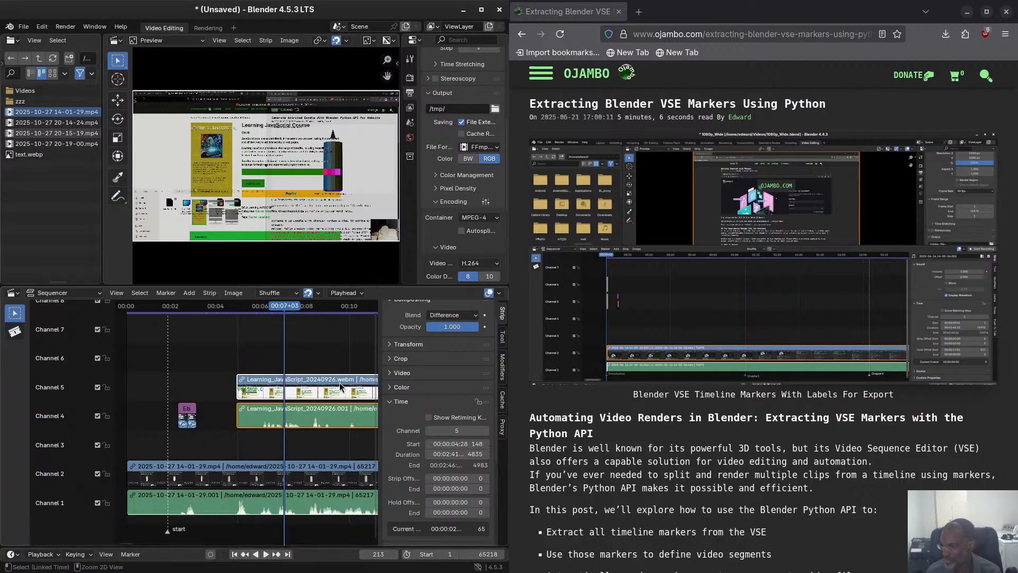
key("ctrl+z")
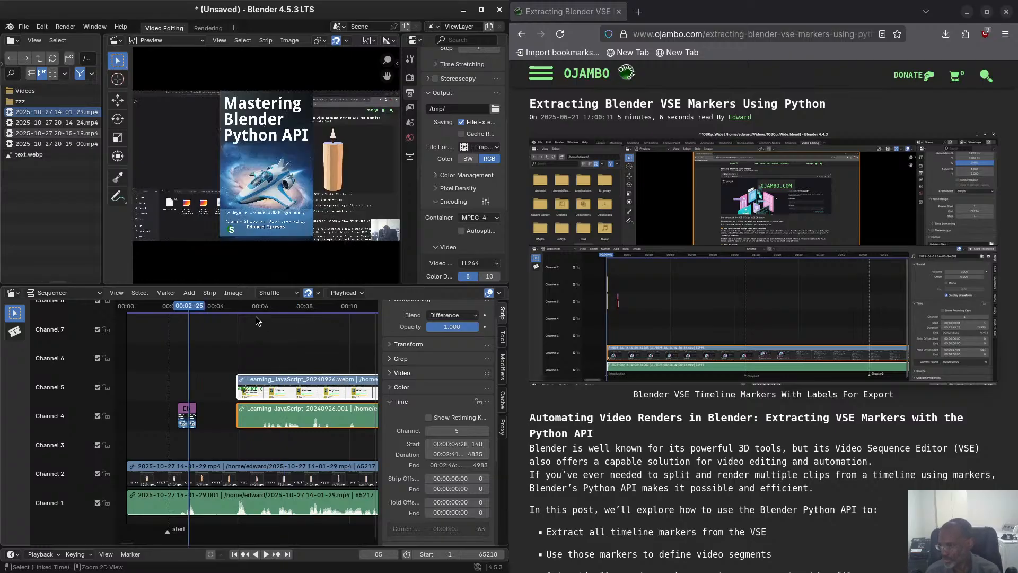
Move the playhead to frame 198 and set the Learning_JavaScript_20240926 movie strip's blend mode back to Alpha Over.
left_click_drag(195, 308, 273, 309)
left_click(462, 316)
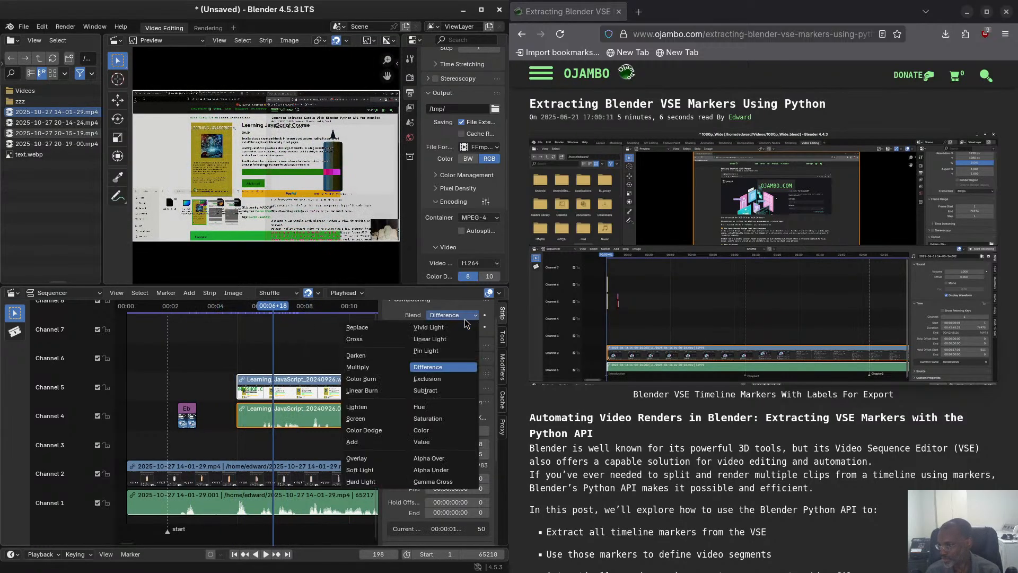
left_click(454, 458)
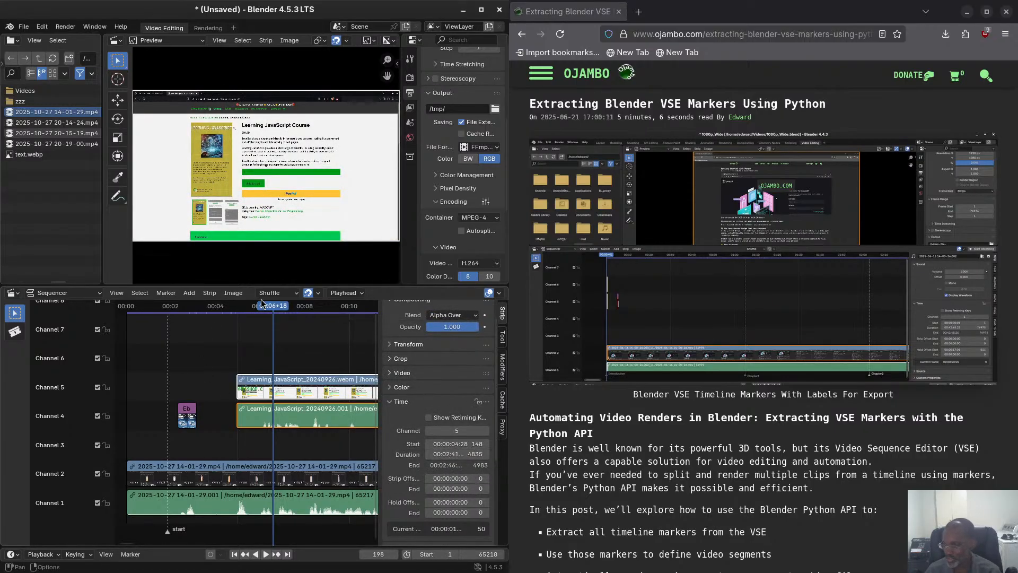
With the playhead at frame 82, try the Cross and Overlay blend modes on the book cover image strip.
left_click_drag(273, 306, 192, 423)
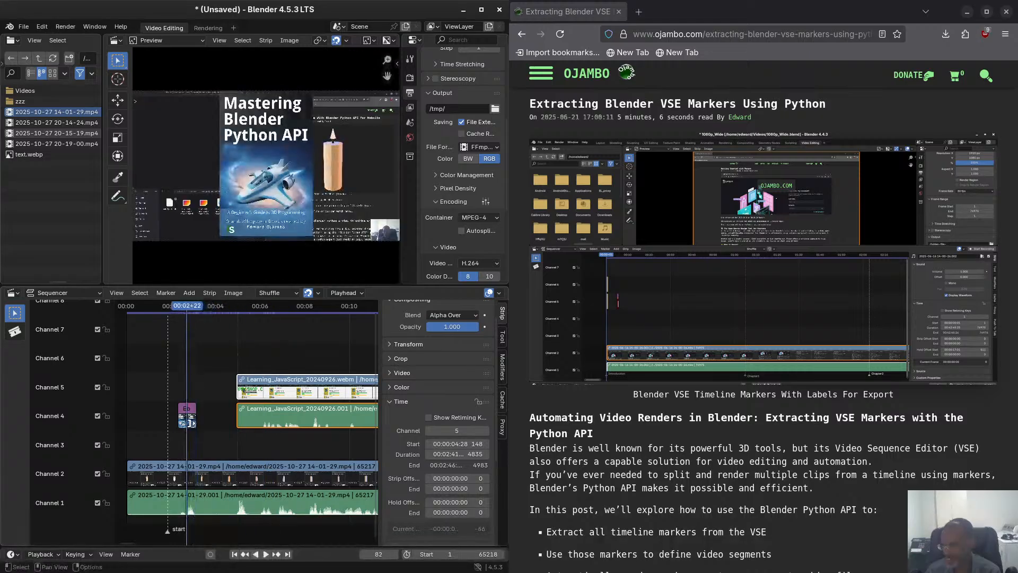
left_click(183, 418)
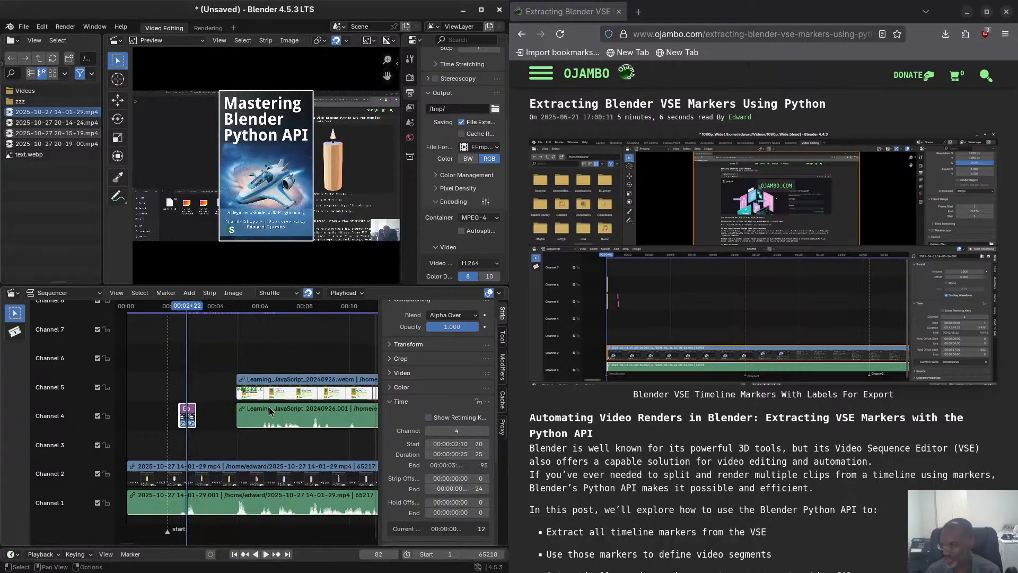
left_click(449, 315)
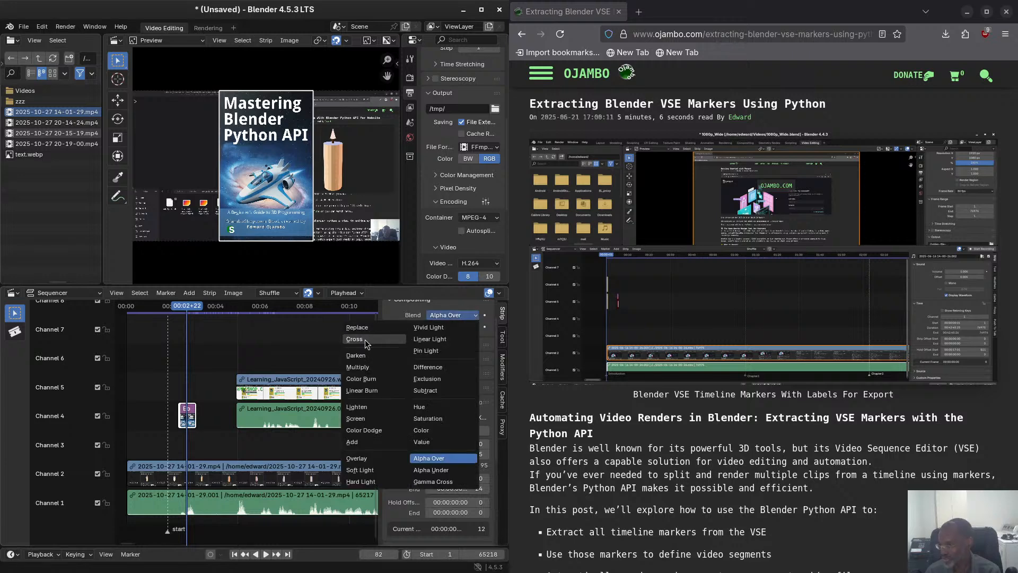
left_click(366, 342)
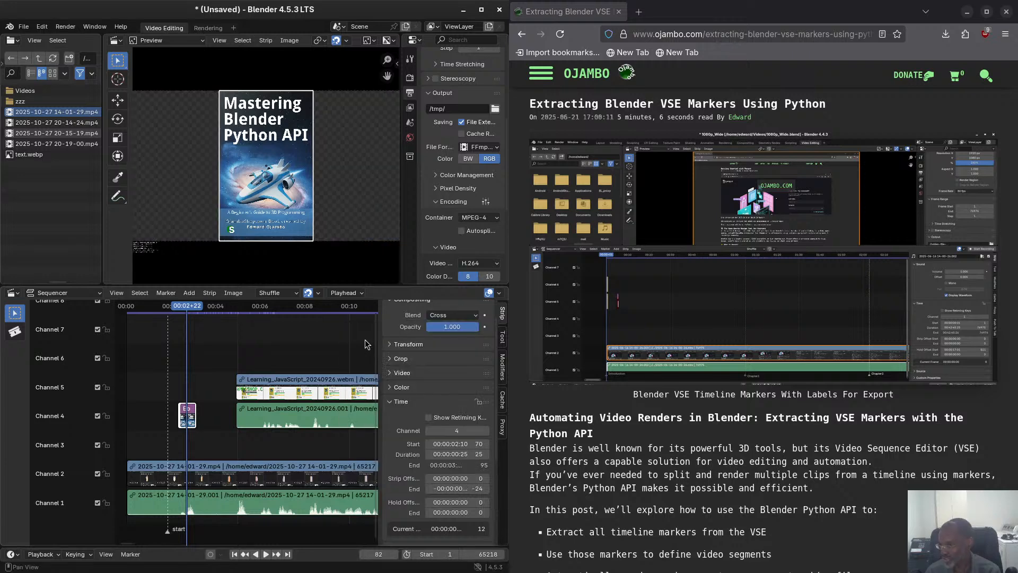
left_click(447, 317)
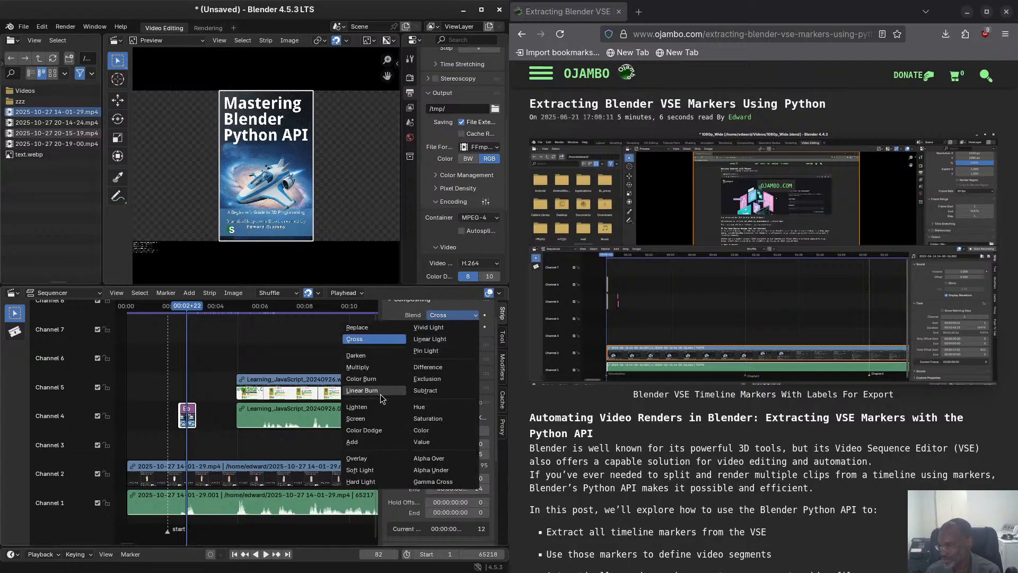
left_click(386, 459)
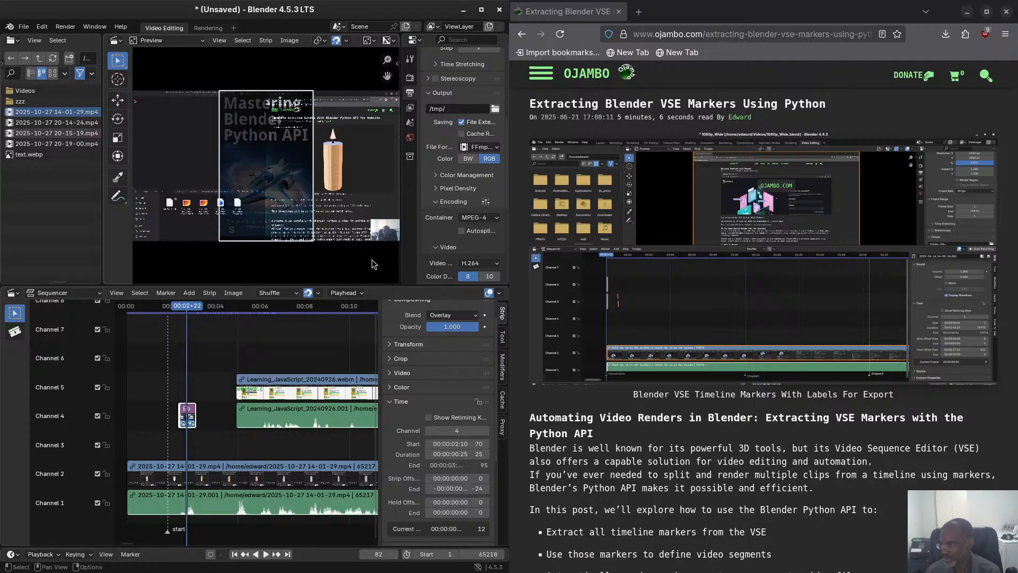
Try the Hard Light and Alpha Under blend modes on the book cover image strip.
left_click(451, 315)
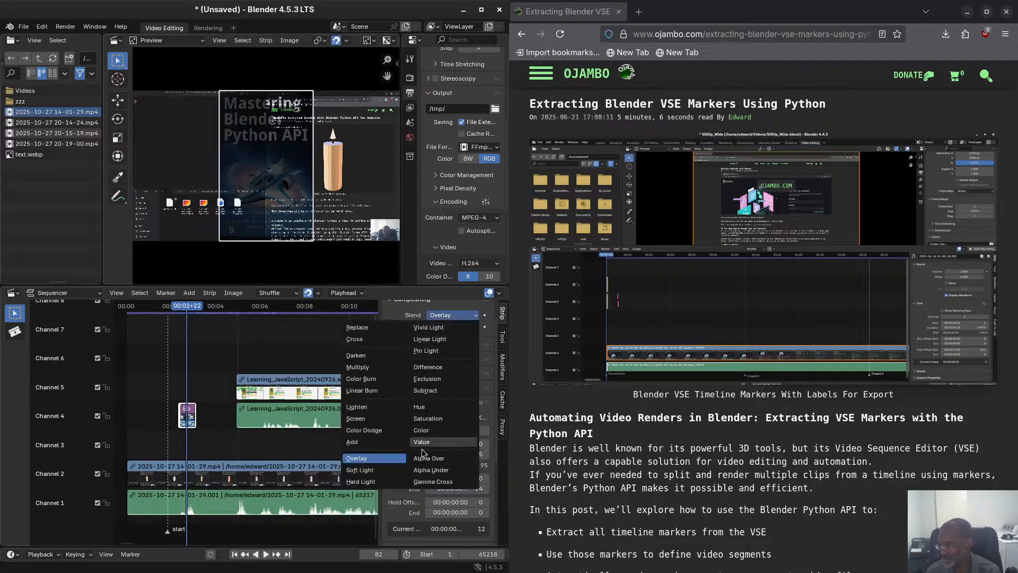
left_click(364, 482)
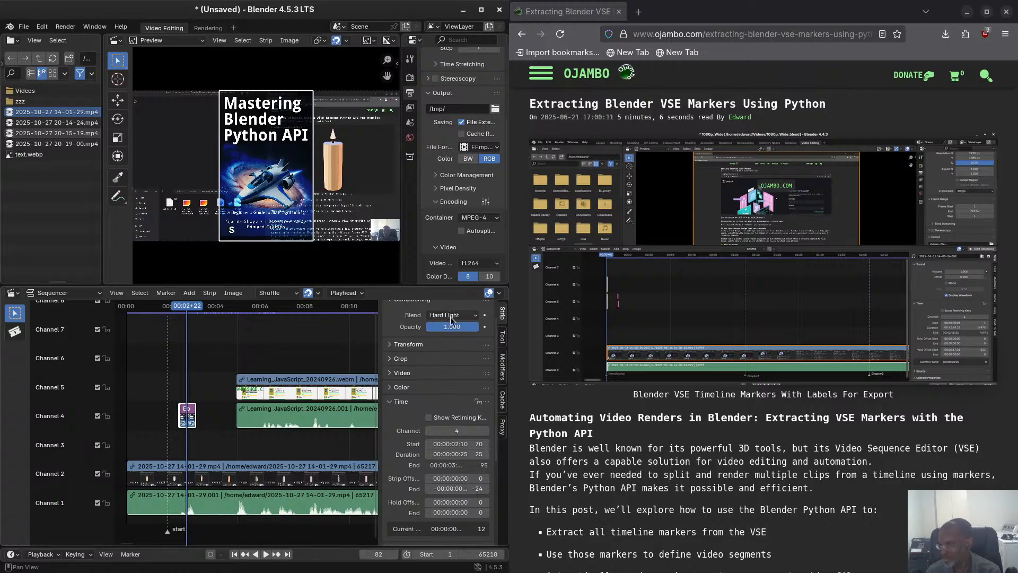
left_click(450, 316)
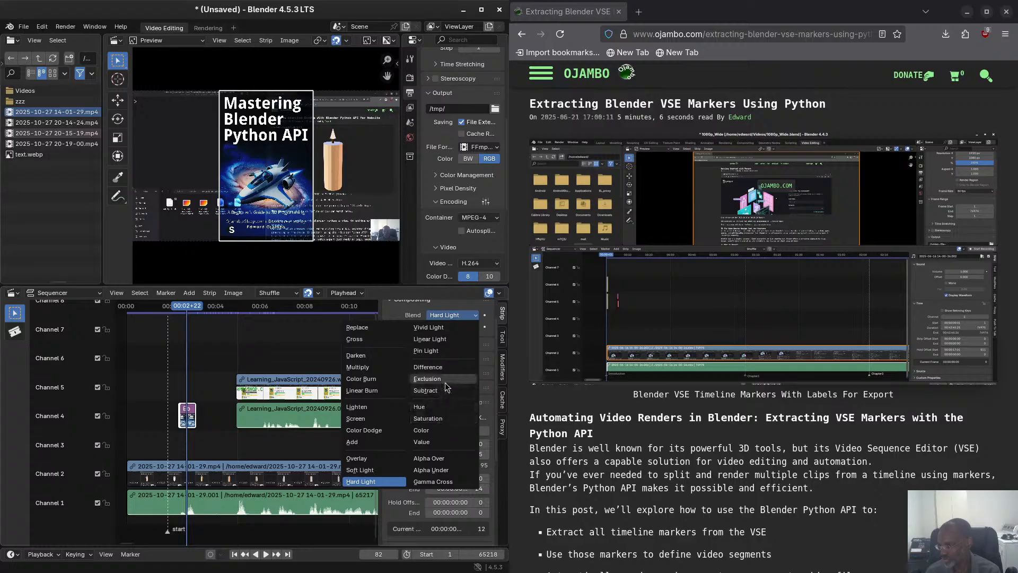
left_click(449, 471)
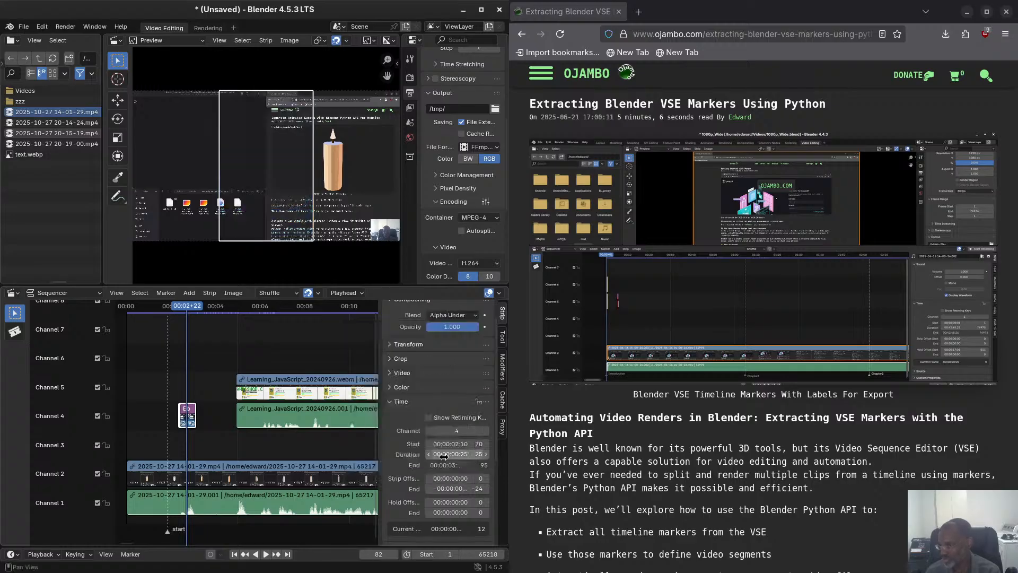
Try the Gamma Cross blend mode on the book cover image strip, and return it to Alpha Over.
left_click(460, 316)
left_click(454, 485)
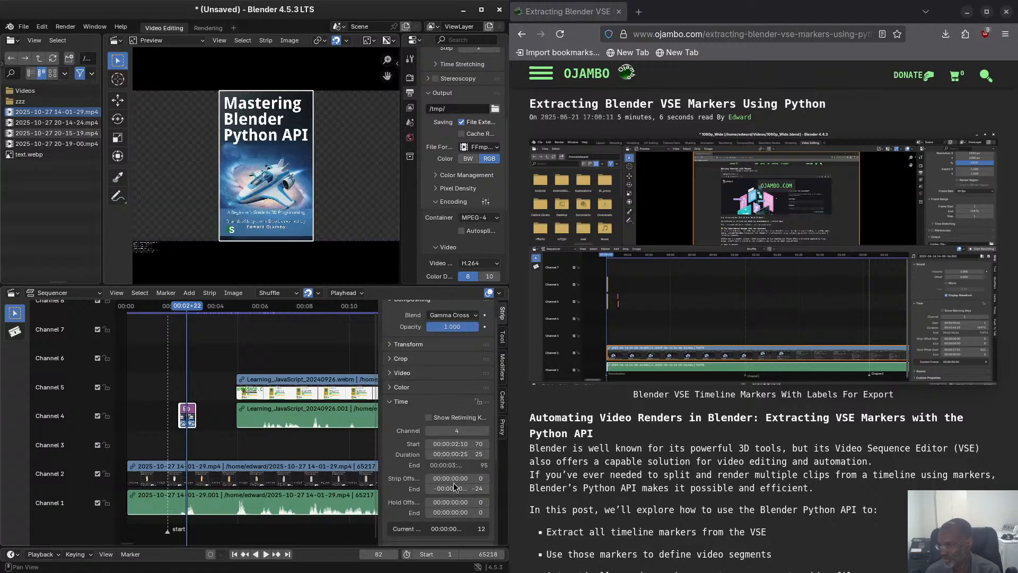
left_click(462, 316)
left_click(447, 456)
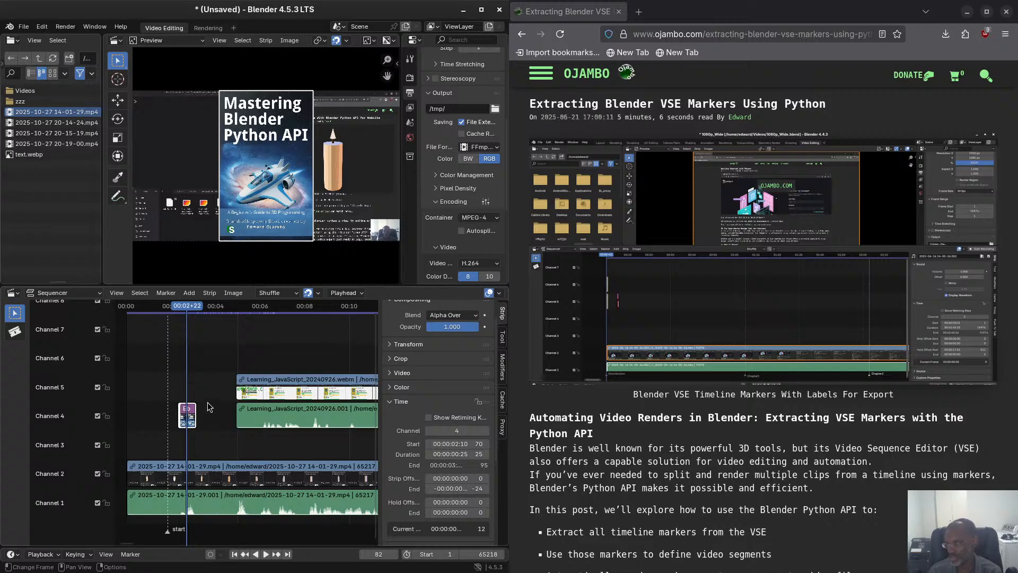
Open the recent project 1080p_Wide.blend without saving the changes to the untitled project.
left_click(66, 27)
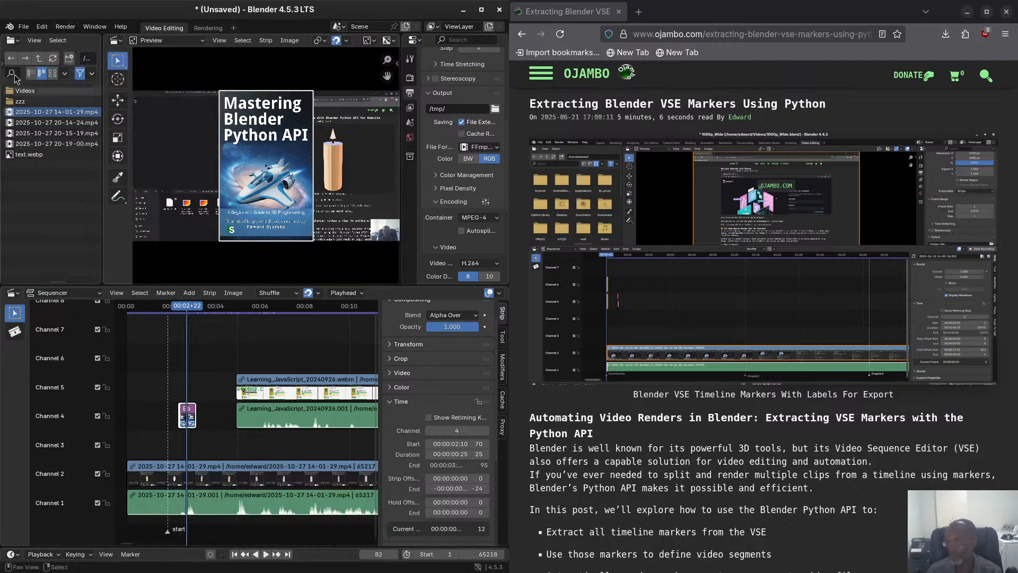
left_click(24, 27)
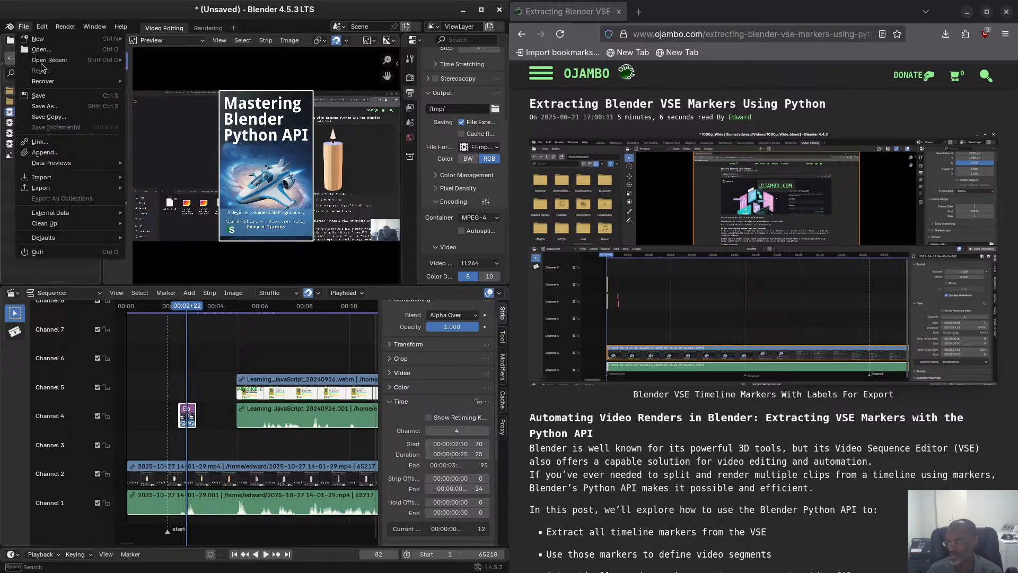
mouse_move(47, 60)
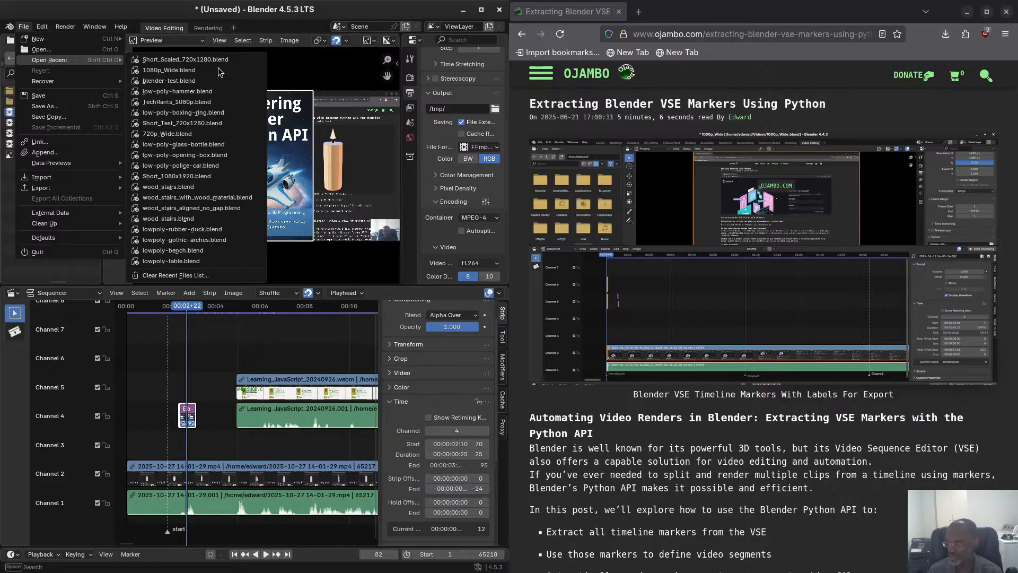
left_click(218, 69)
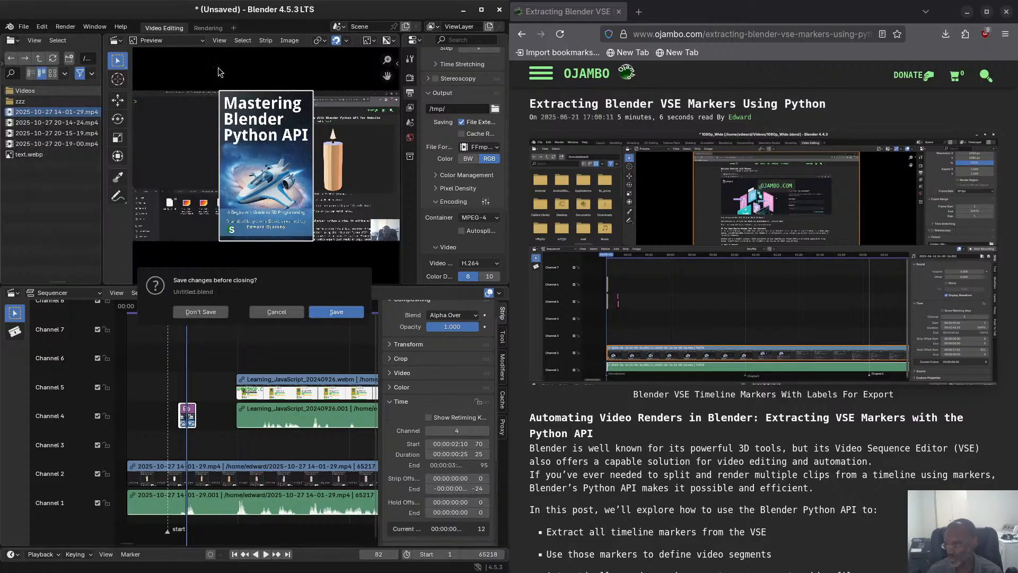
left_click(211, 311)
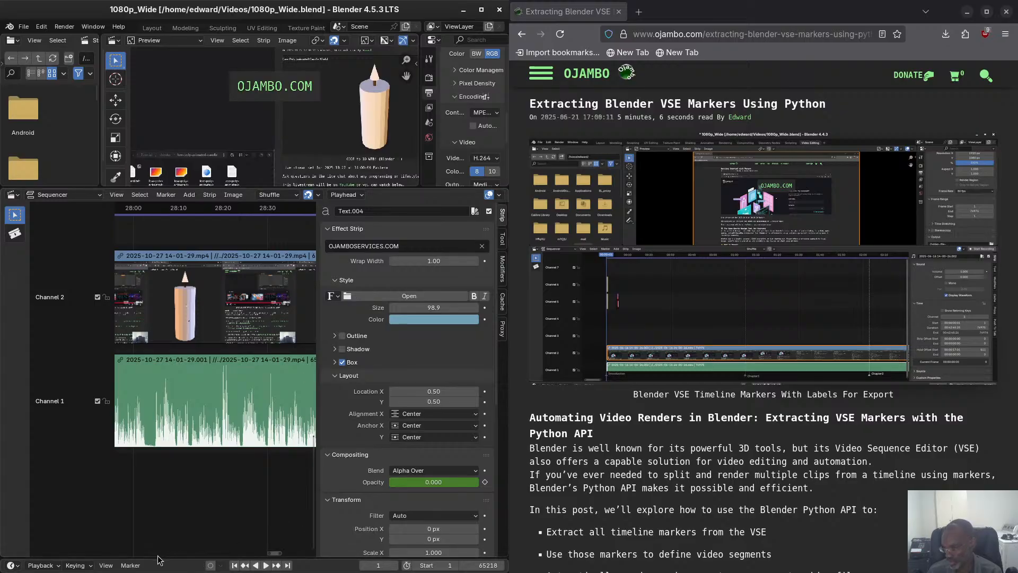
Examine the beginning of the recording's video and audio strips on channels 2 and 1 in the sequencer timeline.
left_click_drag(276, 554, 124, 548)
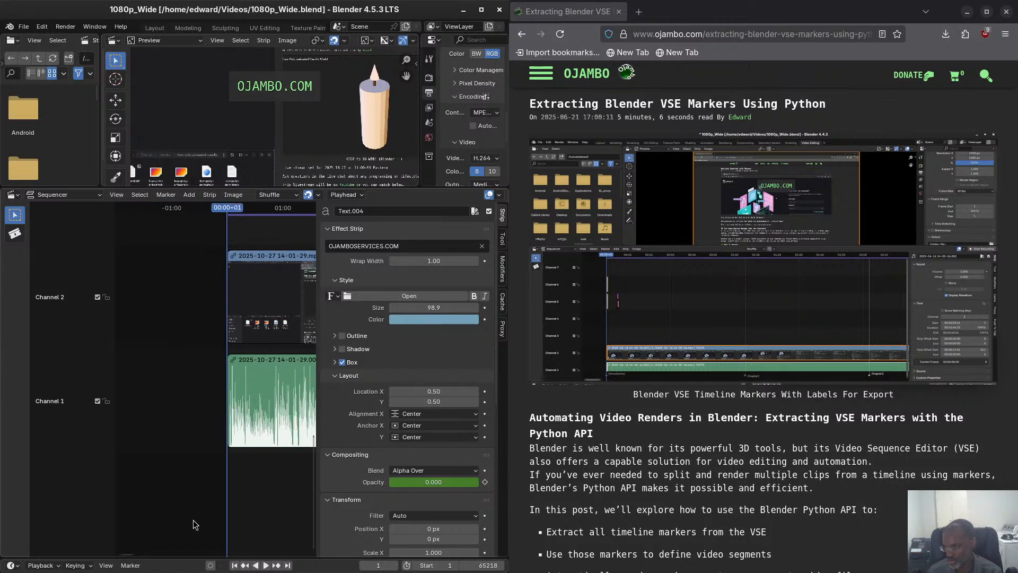
scroll(170, 511, "up", 2)
scroll(178, 512, "up", 2)
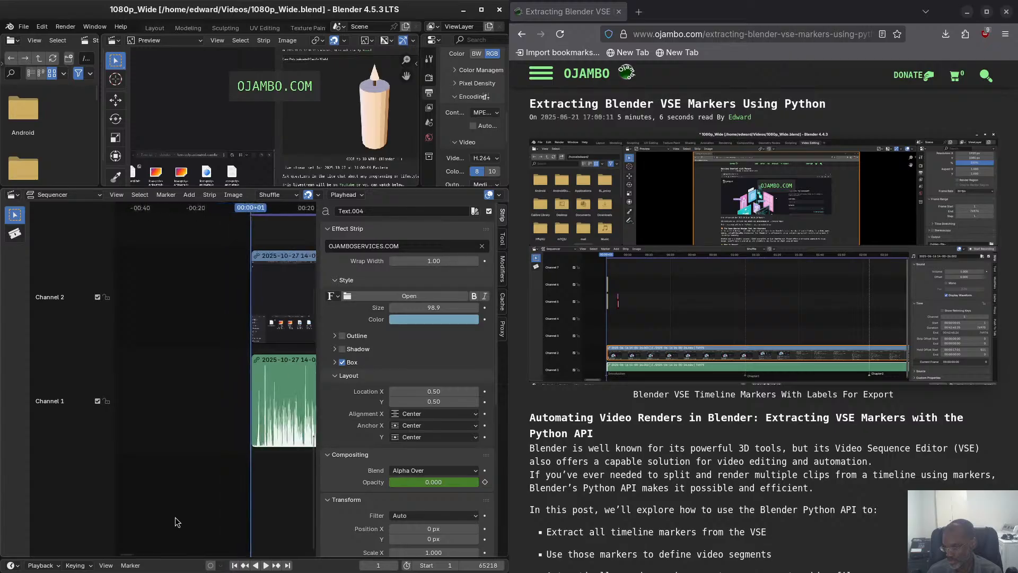
mouse_move(131, 555)
left_mouse_down()
mouse_move(141, 555)
mouse_move(129, 555)
left_mouse_up()
scroll(187, 429, "up", 10)
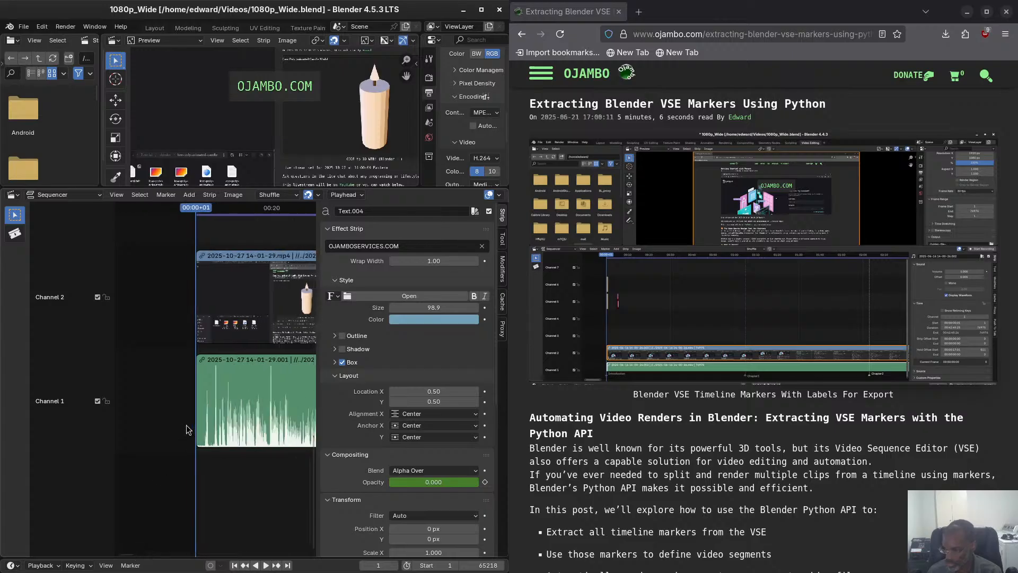
scroll(186, 430, "up", 5)
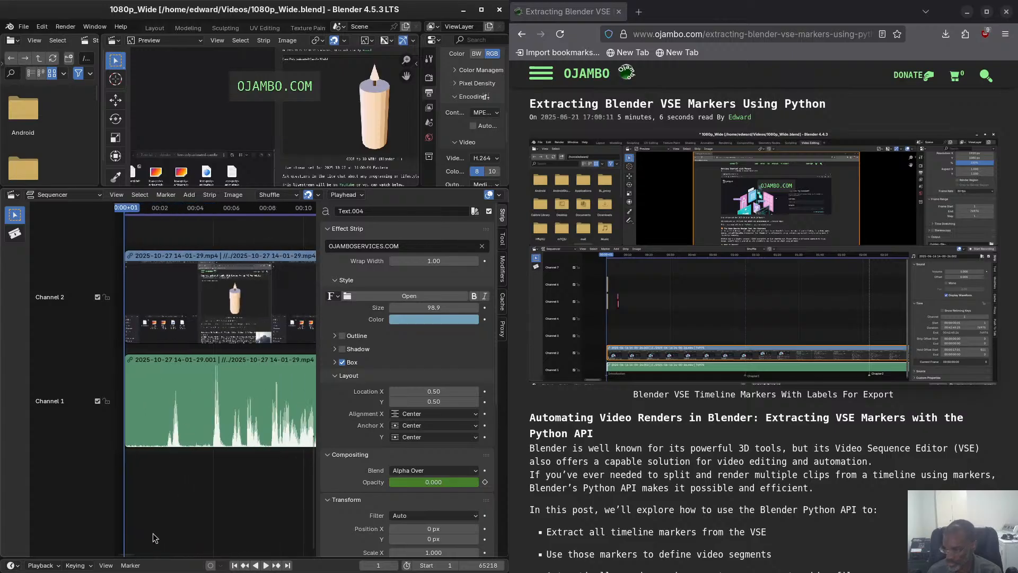
scroll(129, 557, "down", 6)
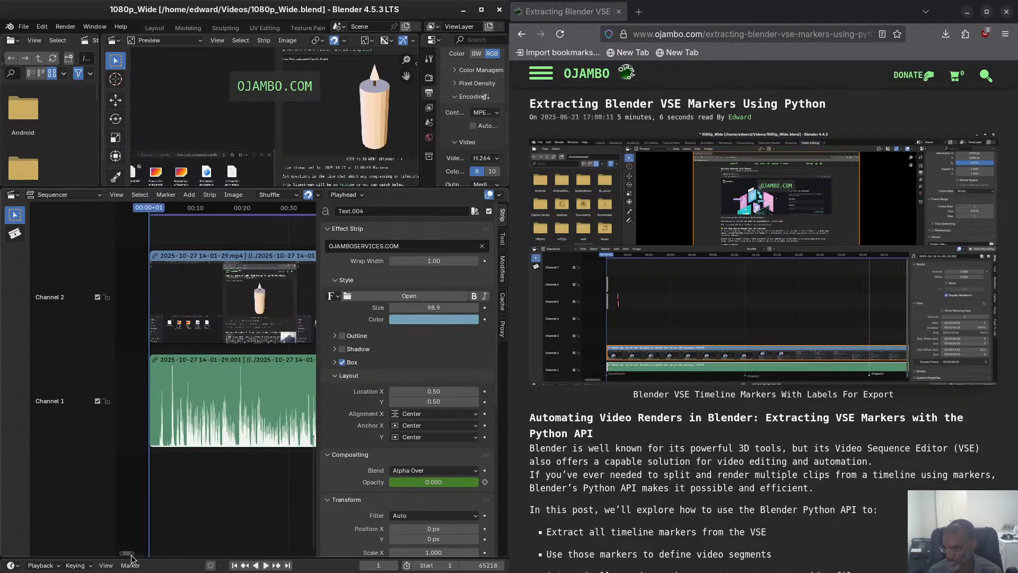
scroll(155, 315, "up", 4)
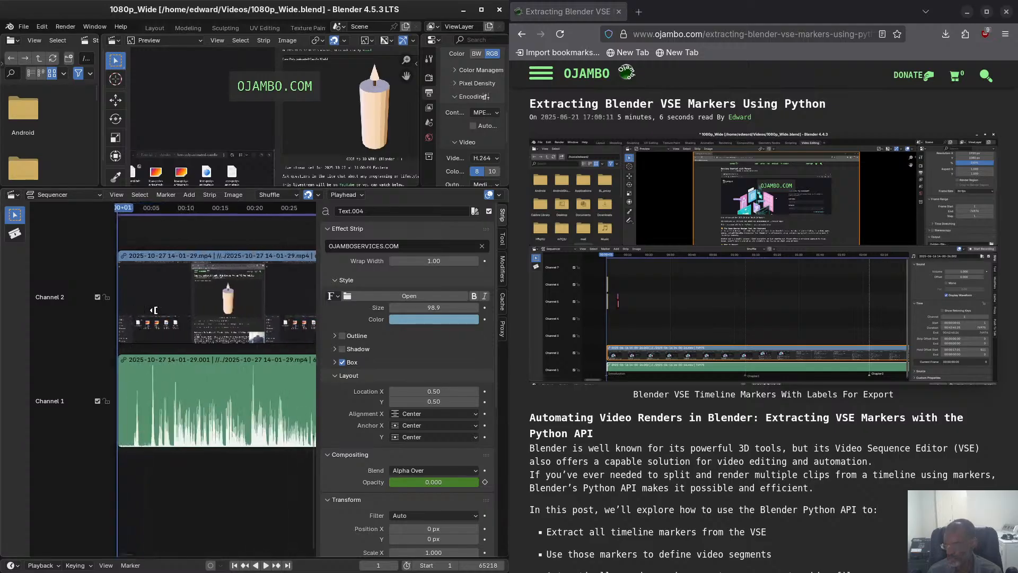
scroll(207, 374, "down", 1)
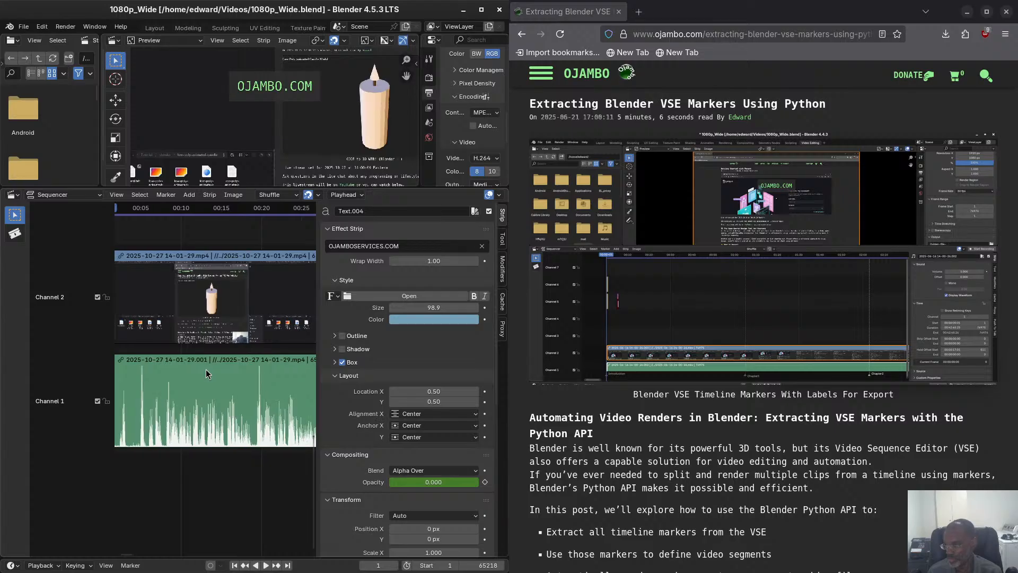
scroll(207, 374, "down", 2)
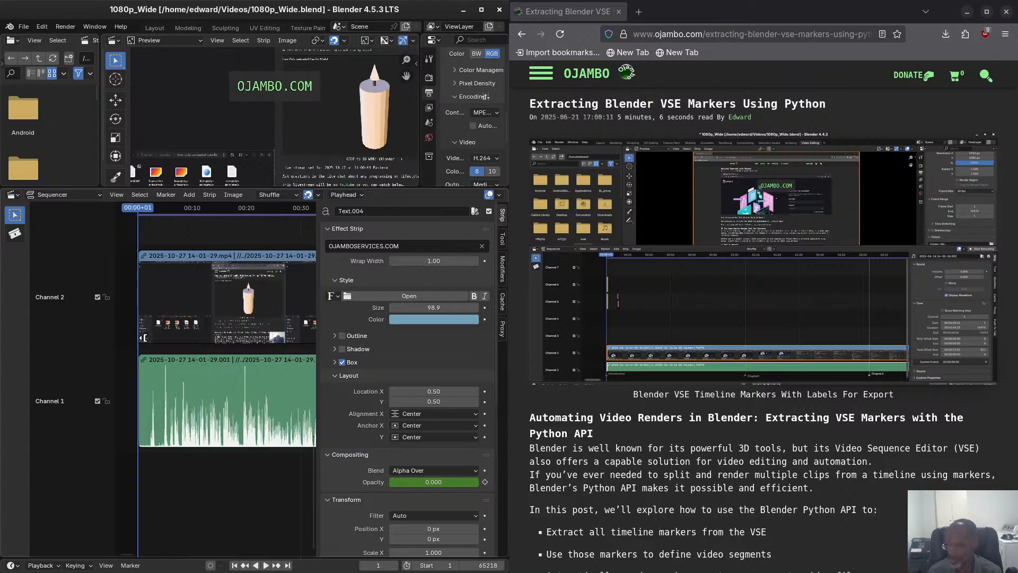
scroll(215, 332, "up", 1)
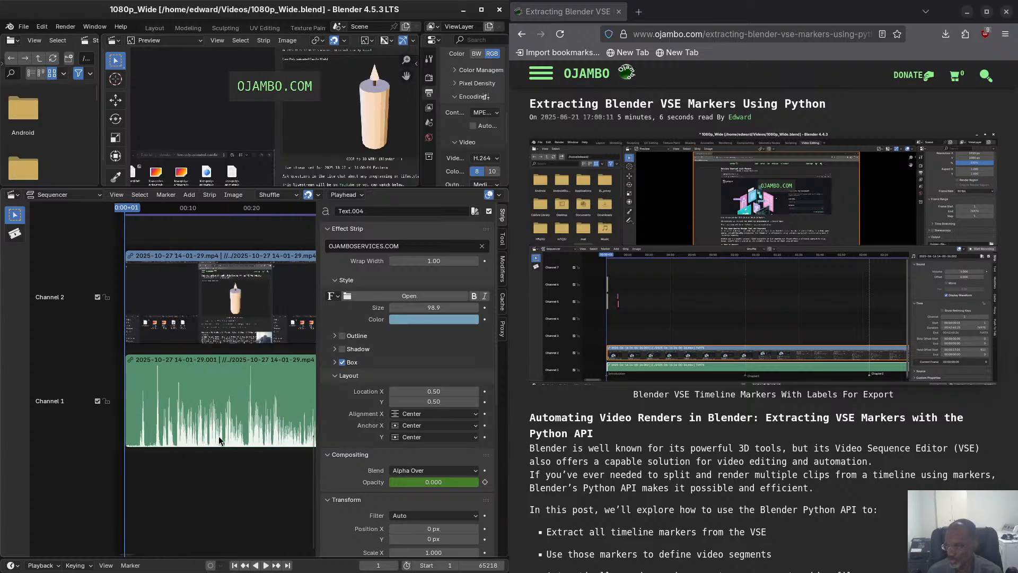
Select the text strip at the start of channel 5 to check its text and style settings.
scroll(236, 461, "up", 2)
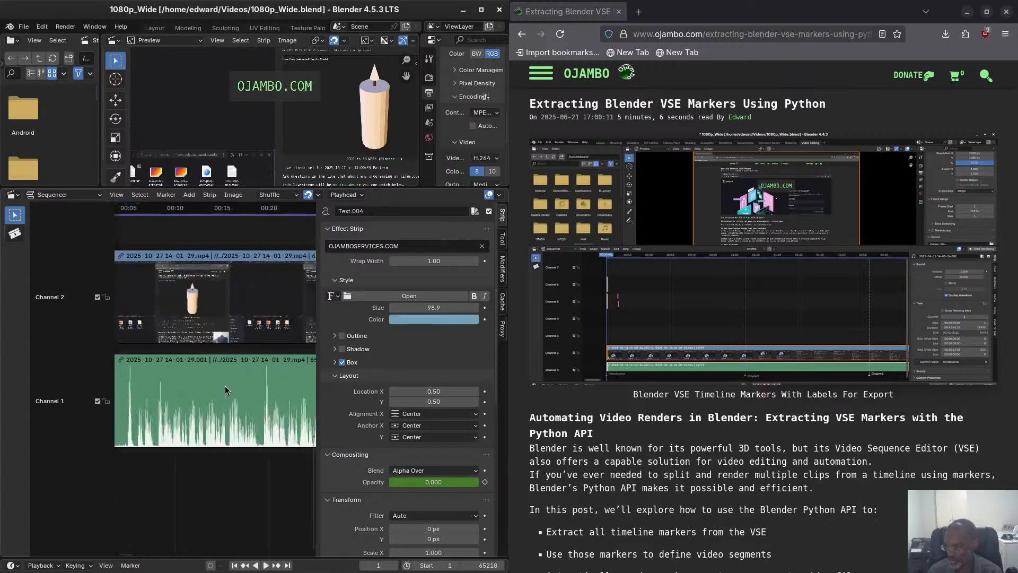
scroll(224, 390, "down", 3)
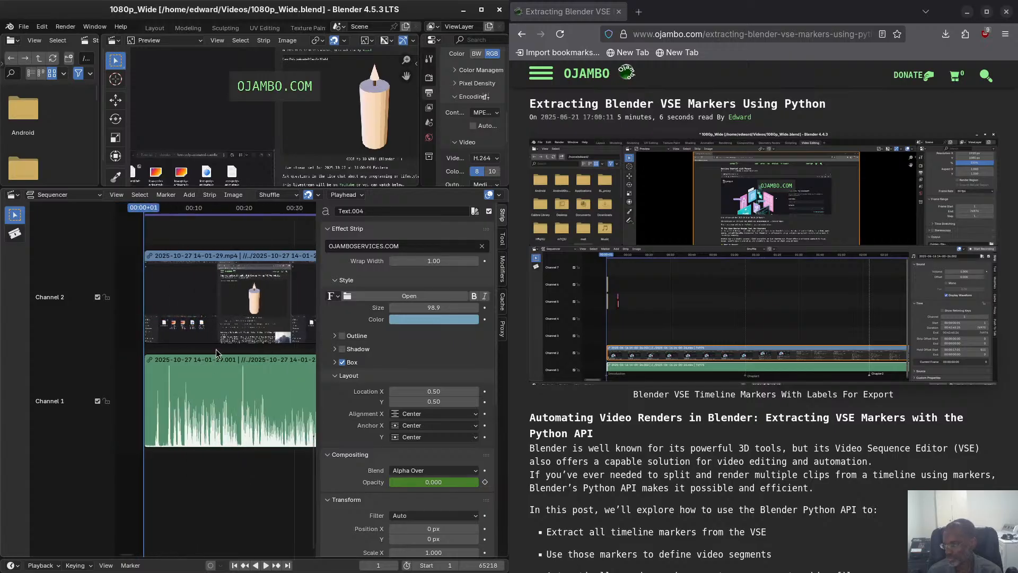
scroll(225, 390, "up", 1)
left_click_drag(314, 452, 280, 325)
scroll(280, 325, "up", 3, "shift")
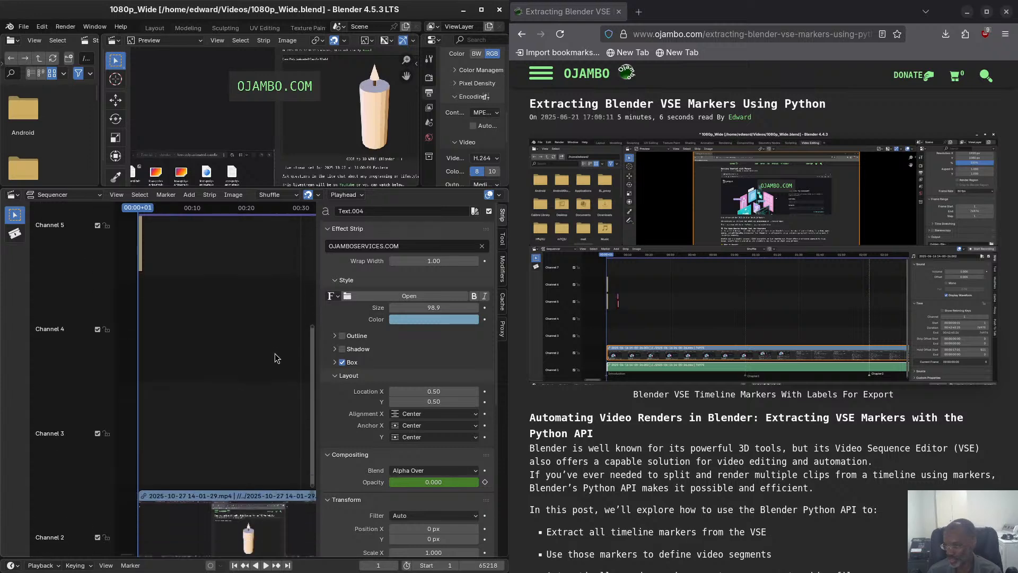
scroll(275, 298, "up", 1, "shift")
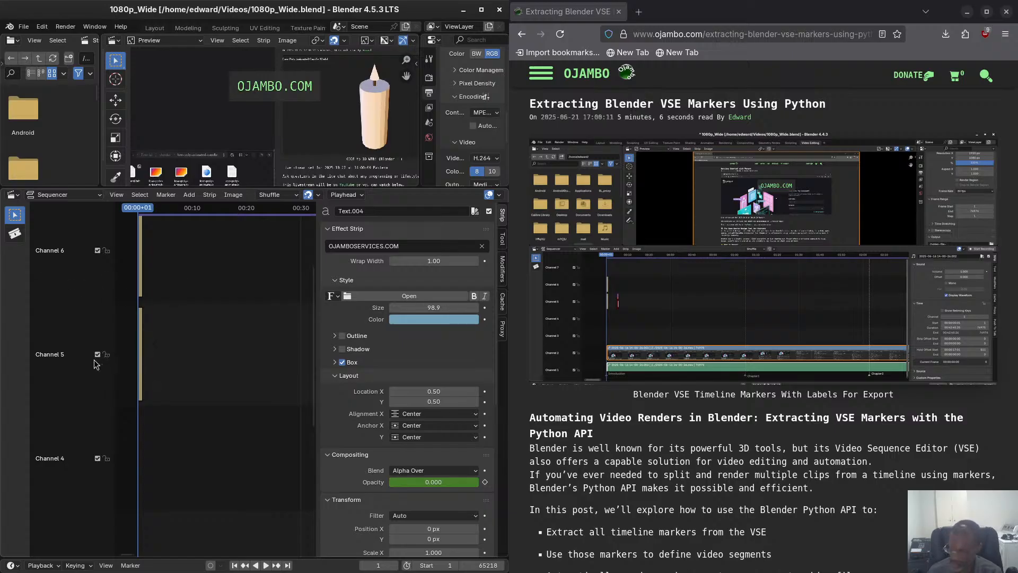
left_click(142, 361)
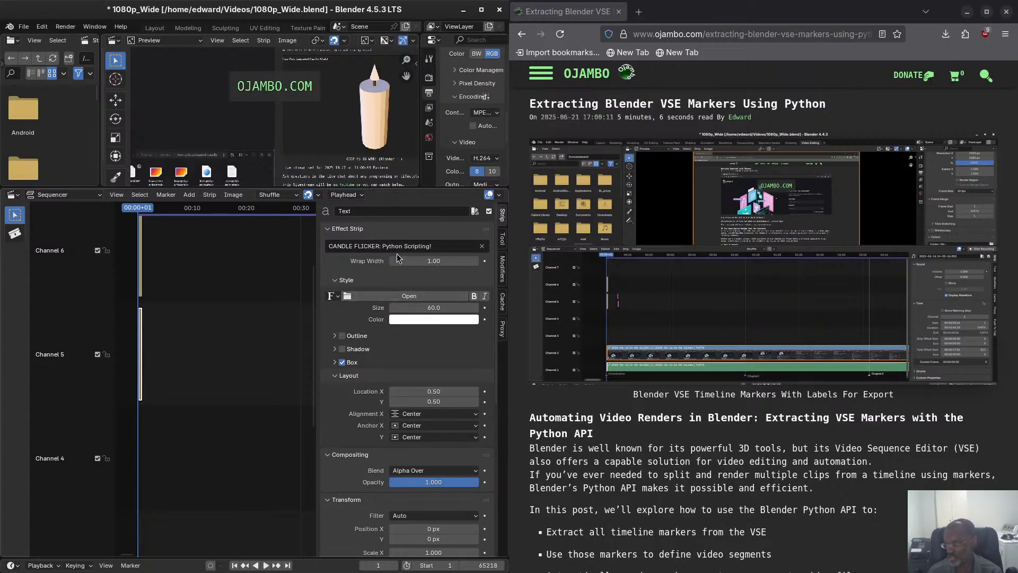
Select the OJAMBO.COM text strip on channel 6 and review its colour, box, layout, transform, crop and time settings.
left_click(141, 285)
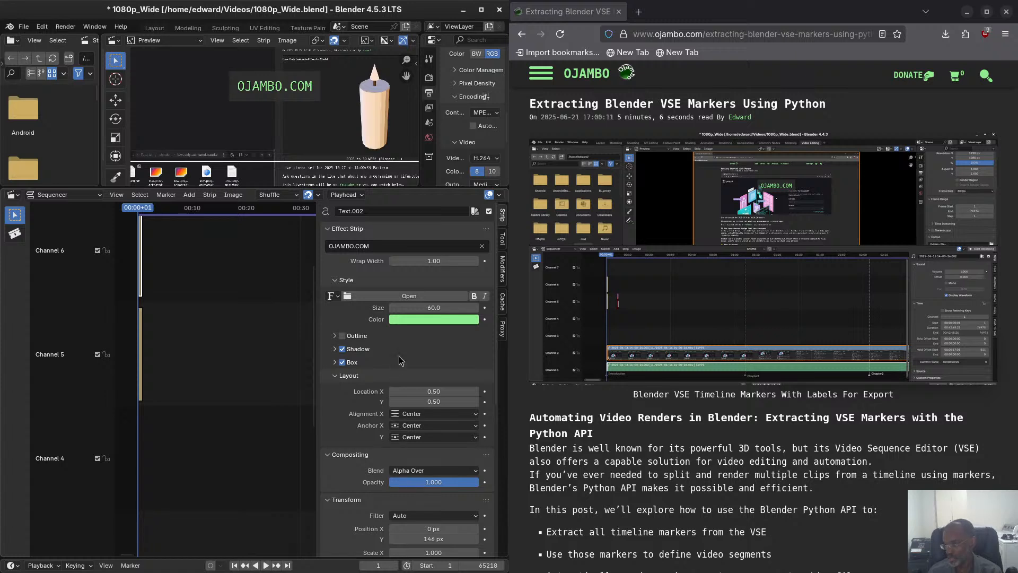
left_click(416, 319)
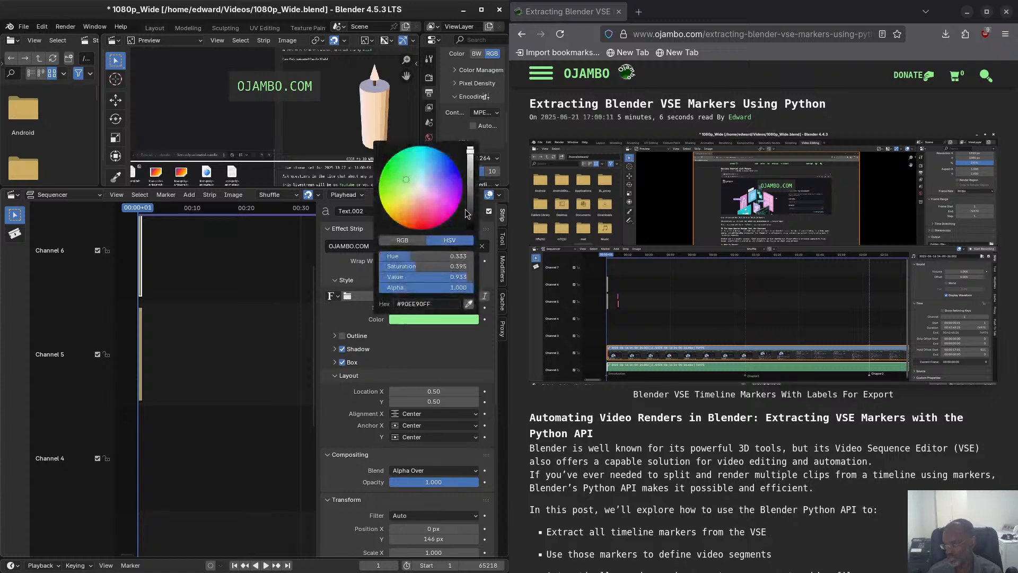
left_click(447, 366)
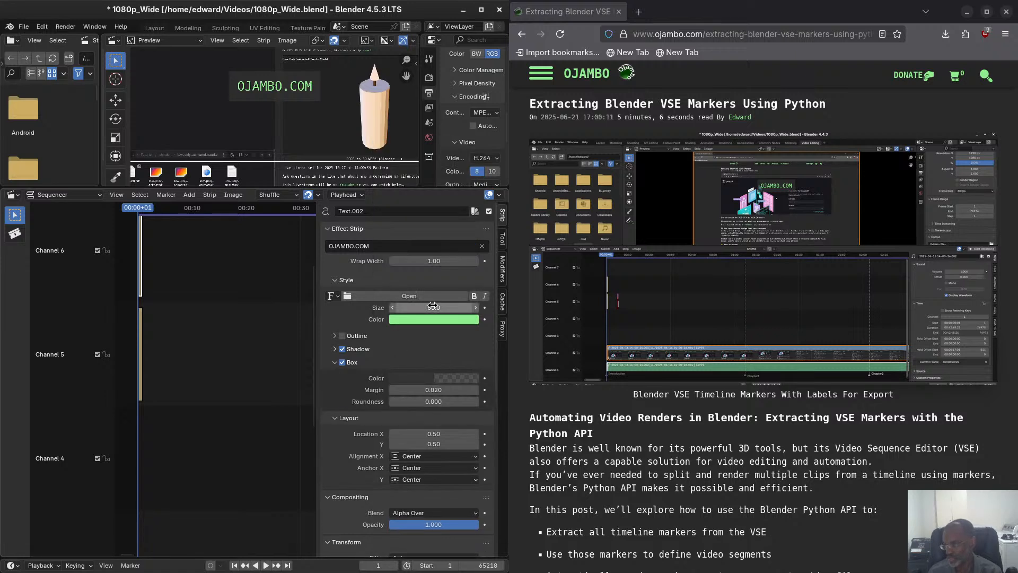
scroll(395, 355, "down", 5)
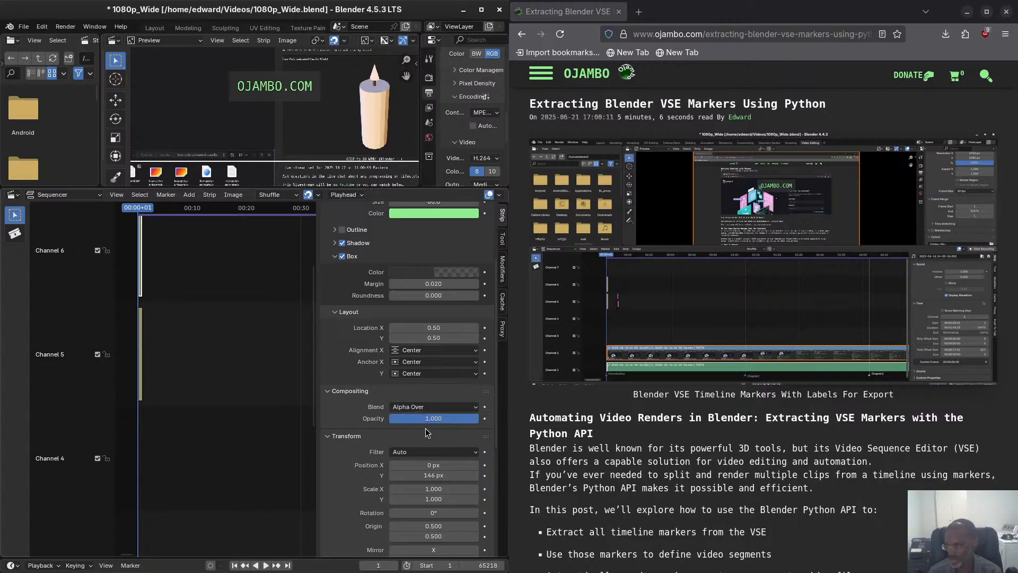
scroll(366, 448, "down", 8)
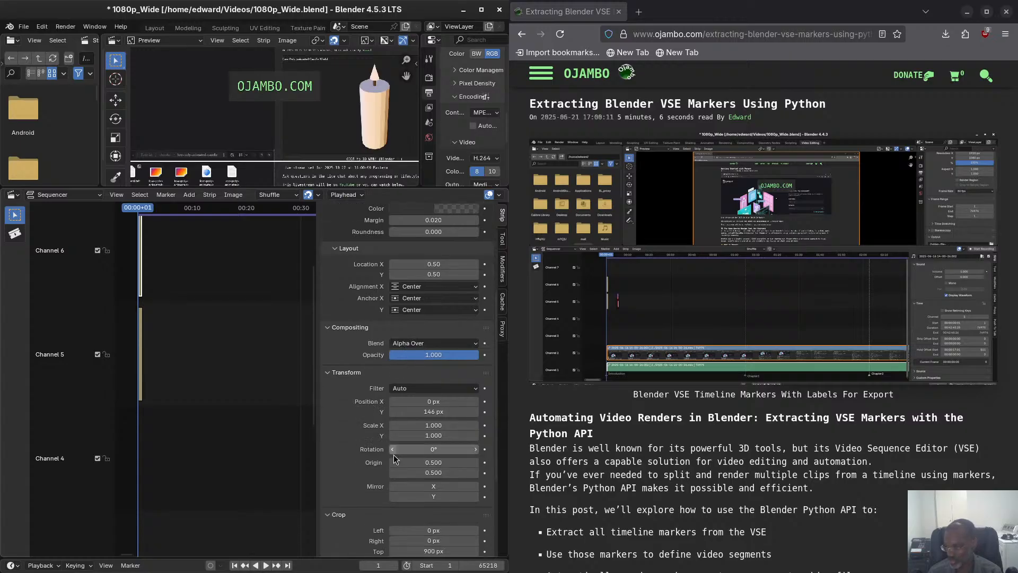
scroll(384, 454, "down", 1)
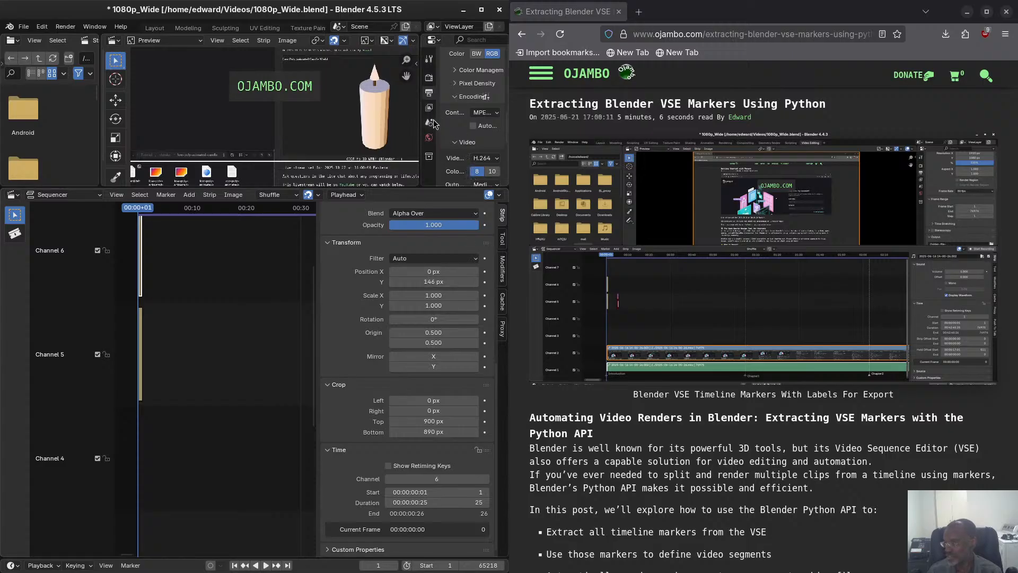
Widen the properties editor and review the output encoding settings for container, video and audio.
left_click_drag(423, 124, 214, 104)
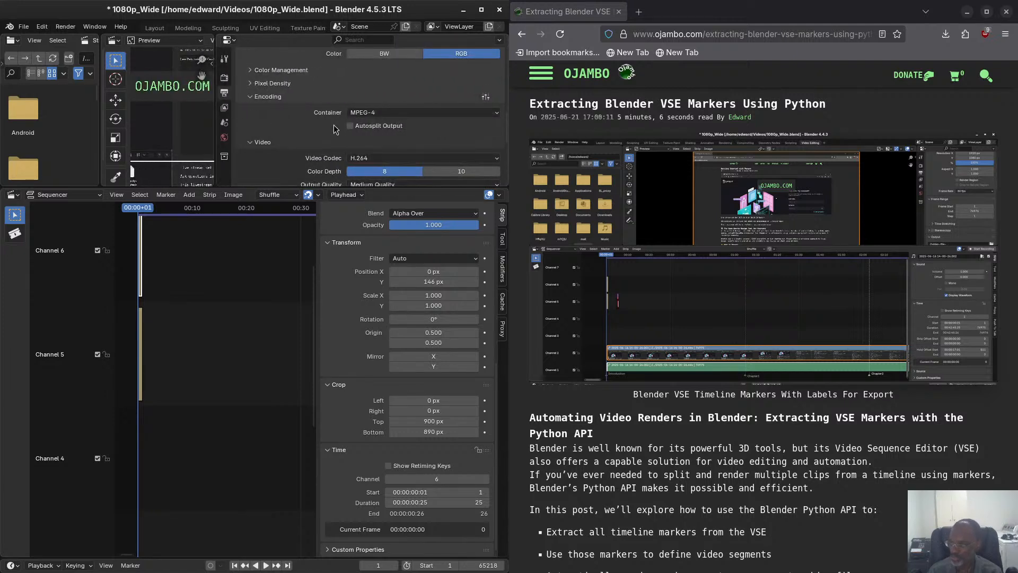
scroll(318, 130, "down", 2)
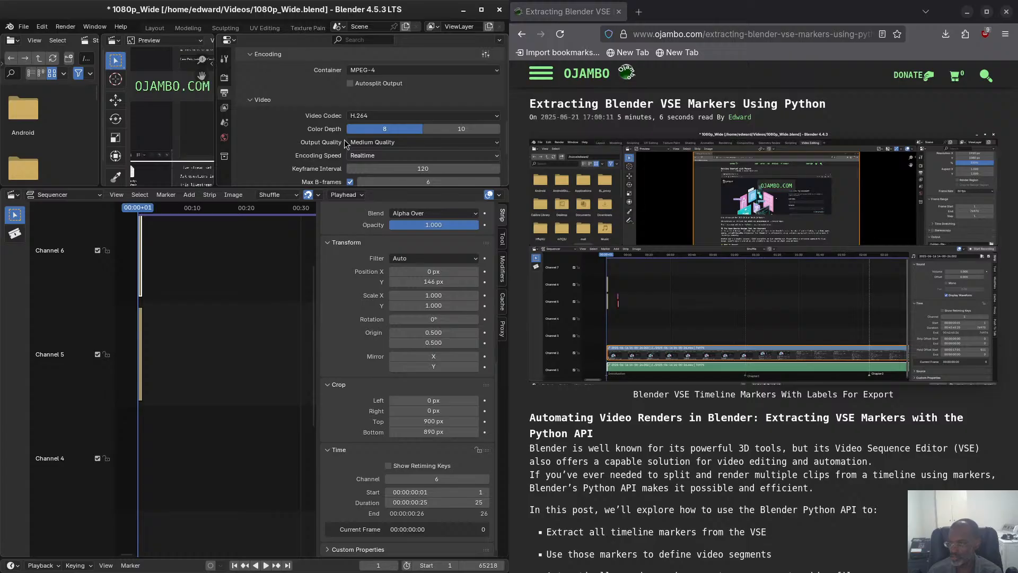
scroll(345, 145, "down", 2)
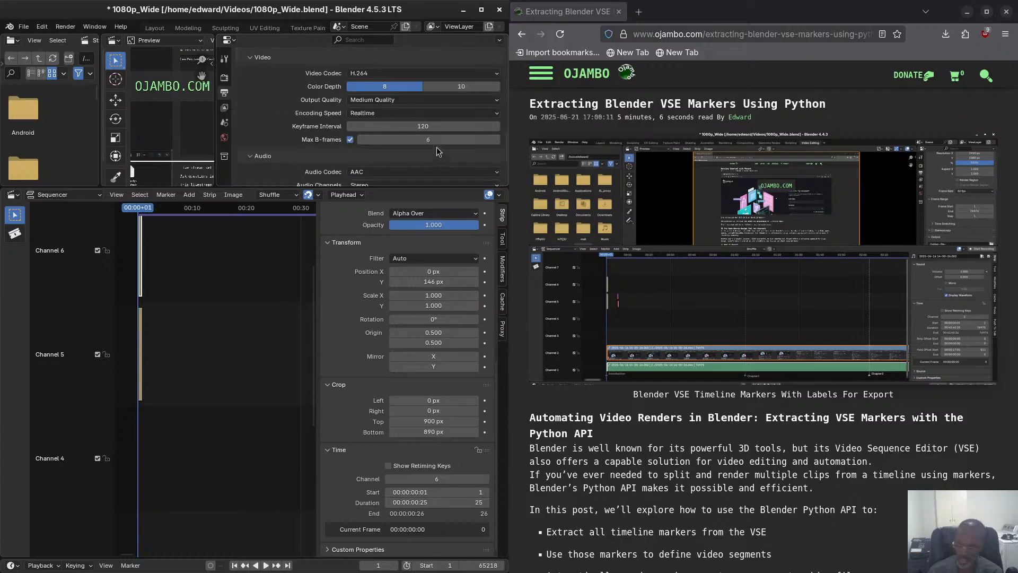
scroll(437, 148, "down", 3)
scroll(424, 141, "down", 1)
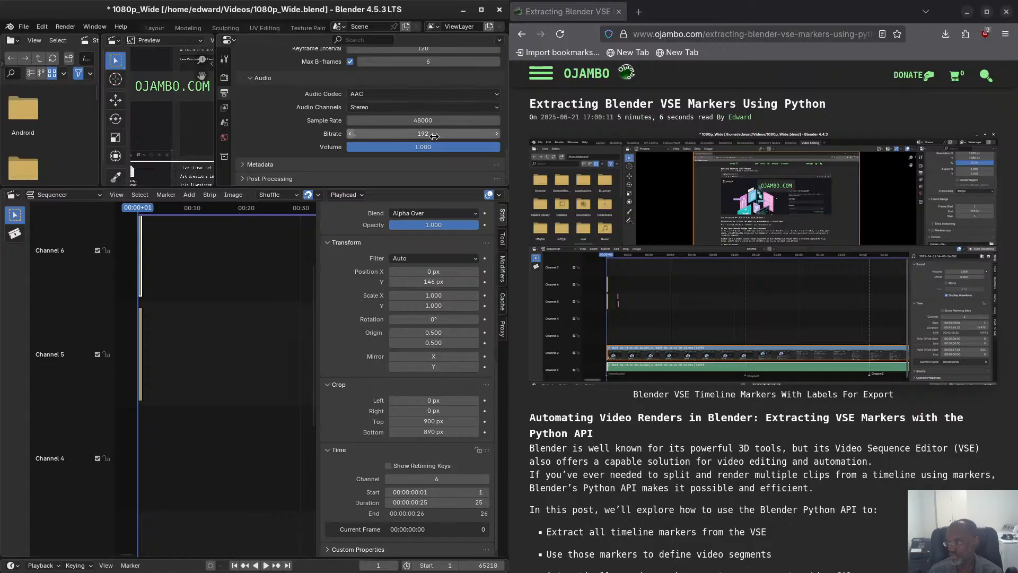
scroll(440, 135, "up", 1)
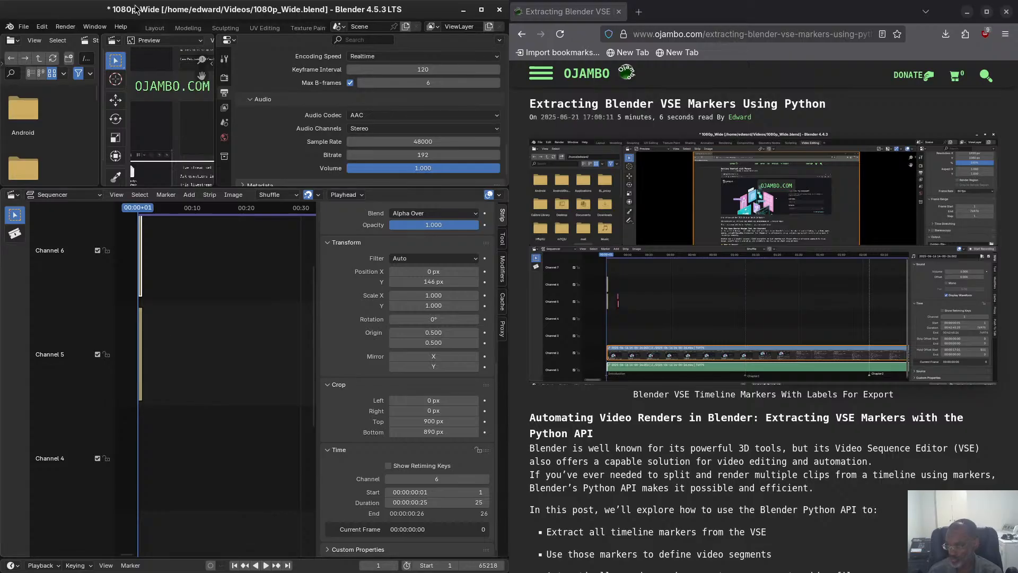
Maximize the window and fit all strips of the project in the sequencer timeline.
left_click_drag(181, 6, 376, 1)
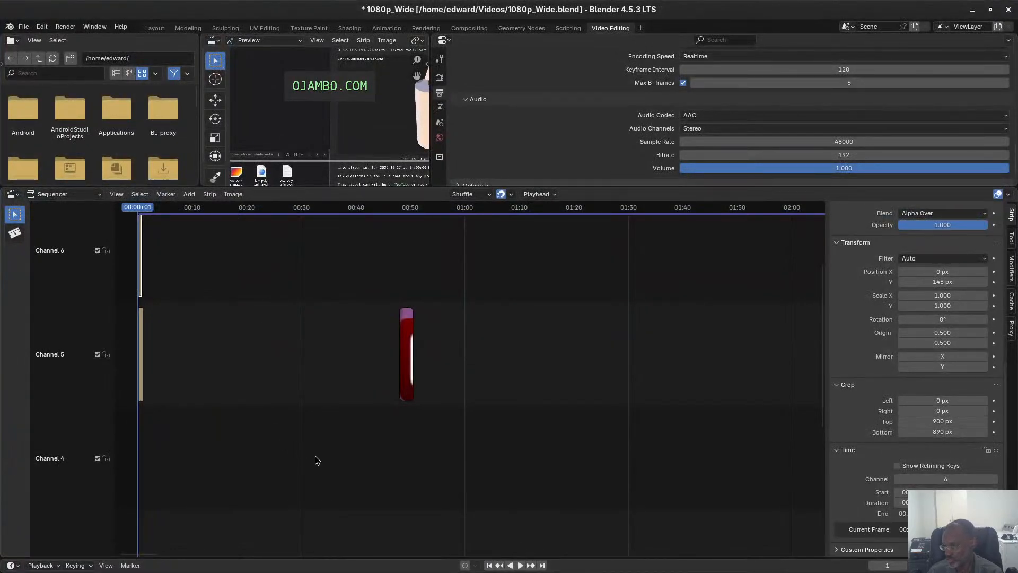
scroll(313, 443, "down", 1)
scroll(311, 442, "down", 1)
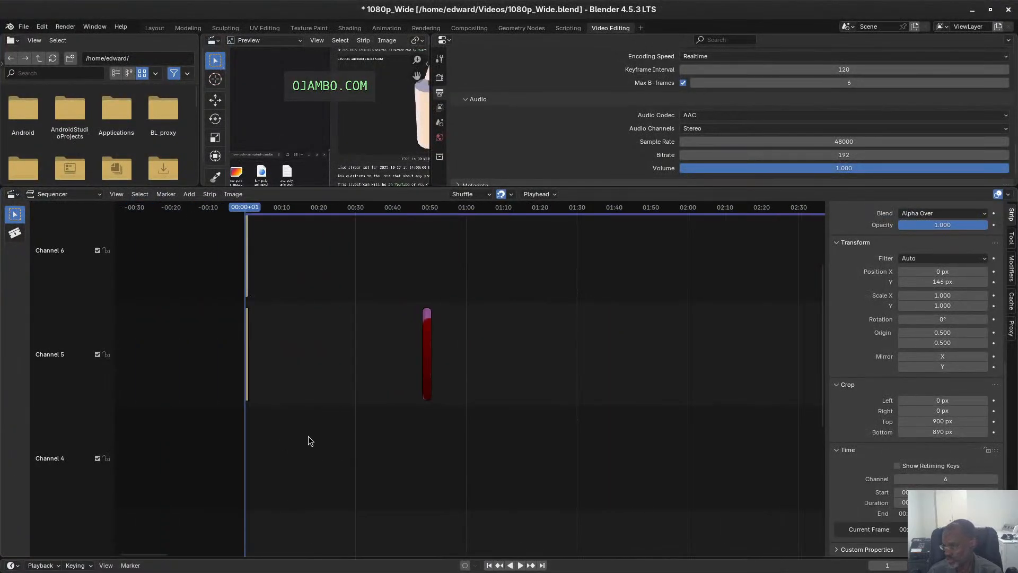
key("Home")
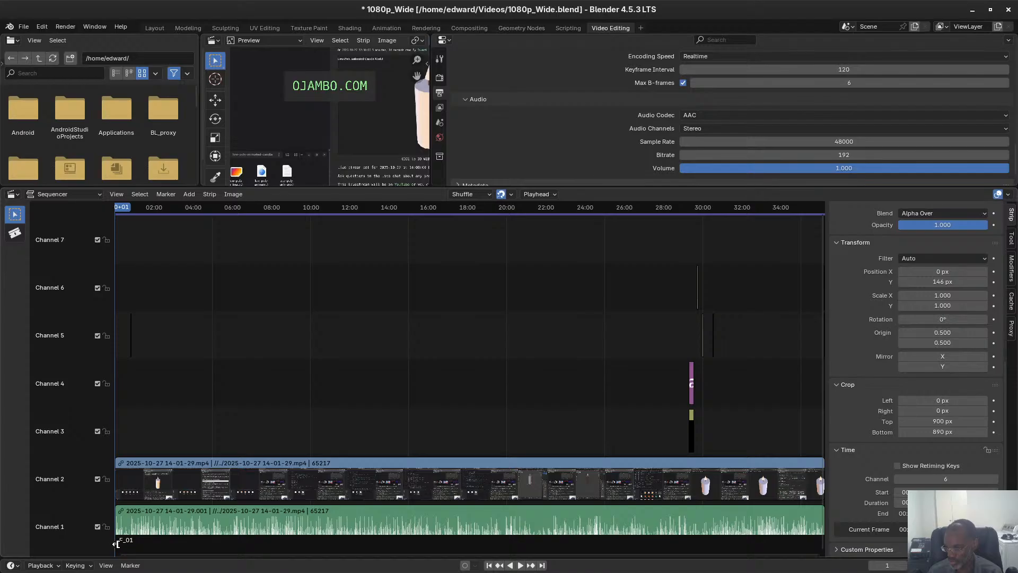
Move the playhead to 01:38+00 in the recording.
scroll(180, 515, "up", 3)
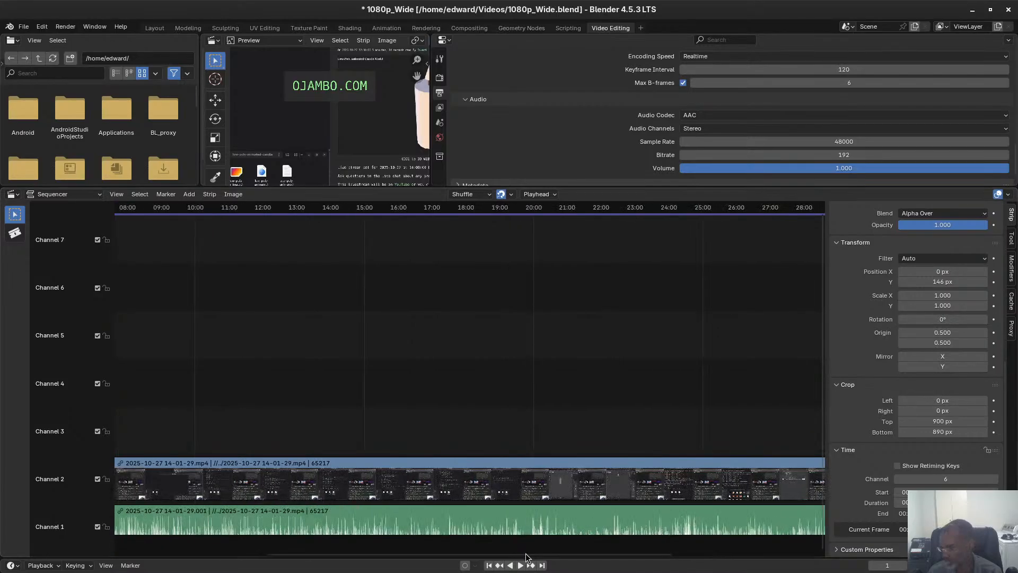
left_click_drag(525, 553, 374, 553)
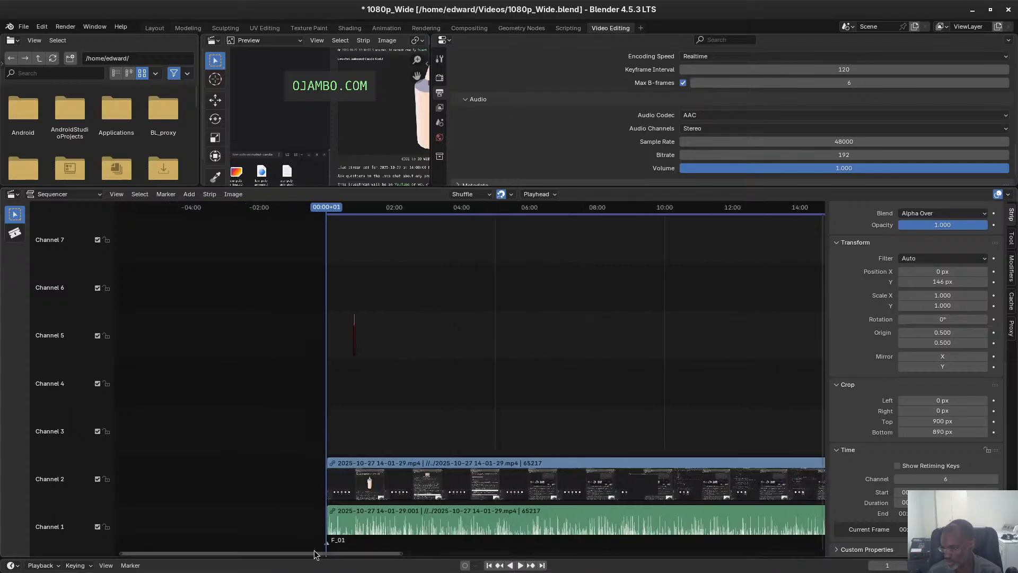
scroll(304, 523, "down", 1)
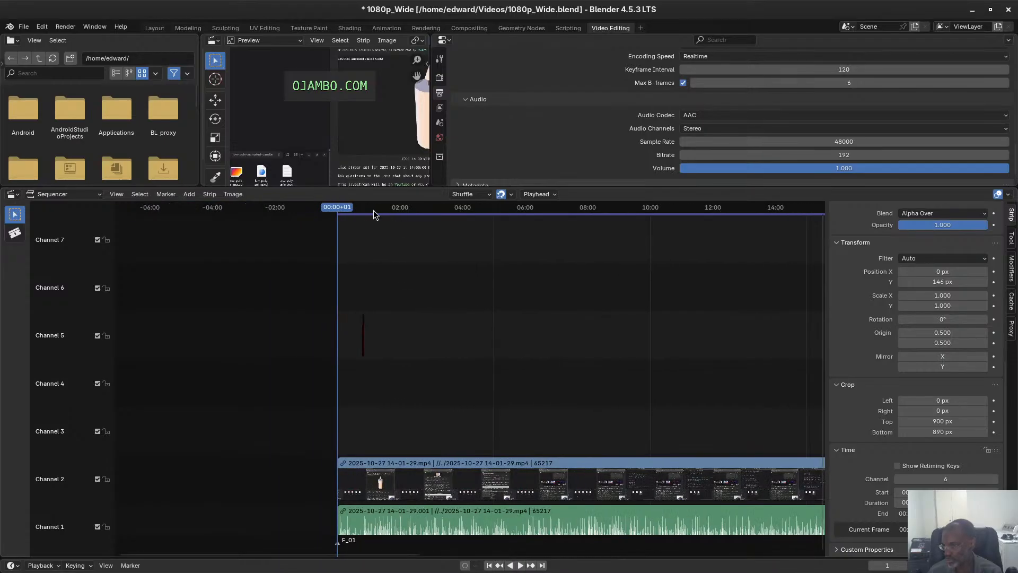
left_click_drag(347, 208, 388, 210)
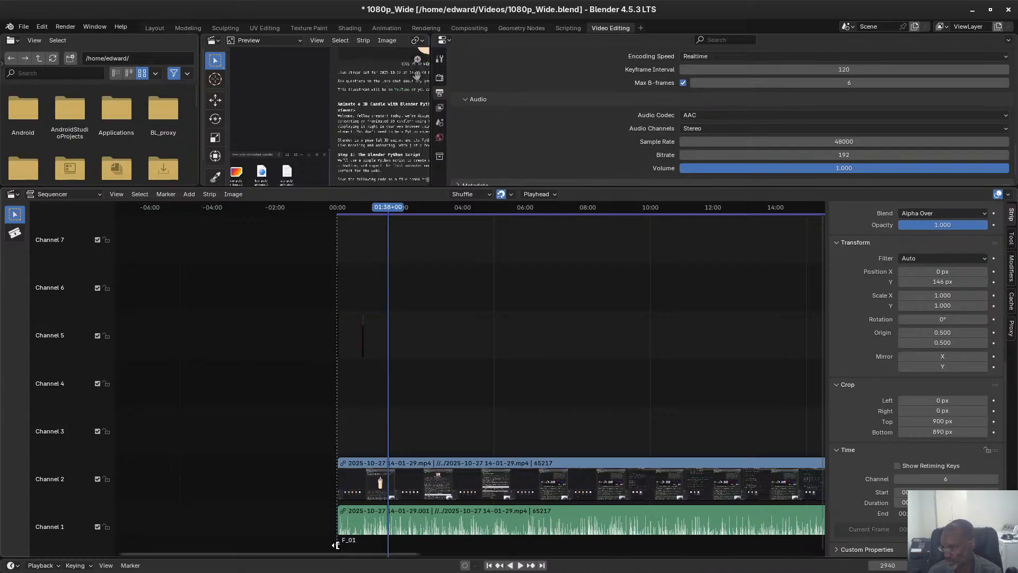
Try to move the F_01 marker 349 frames earlier, and undo the move.
scroll(332, 532, "up", 7)
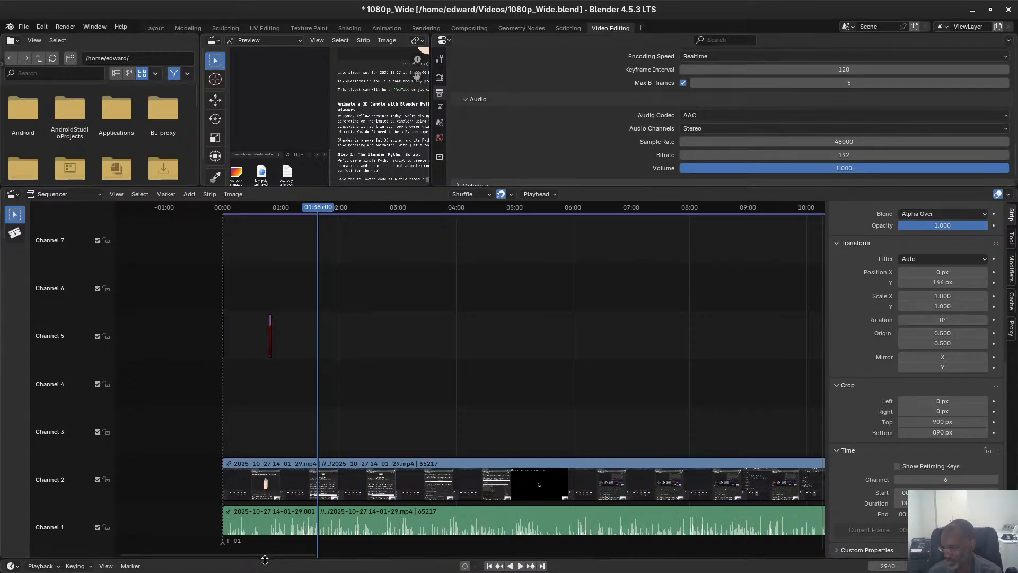
left_click_drag(271, 555, 246, 556)
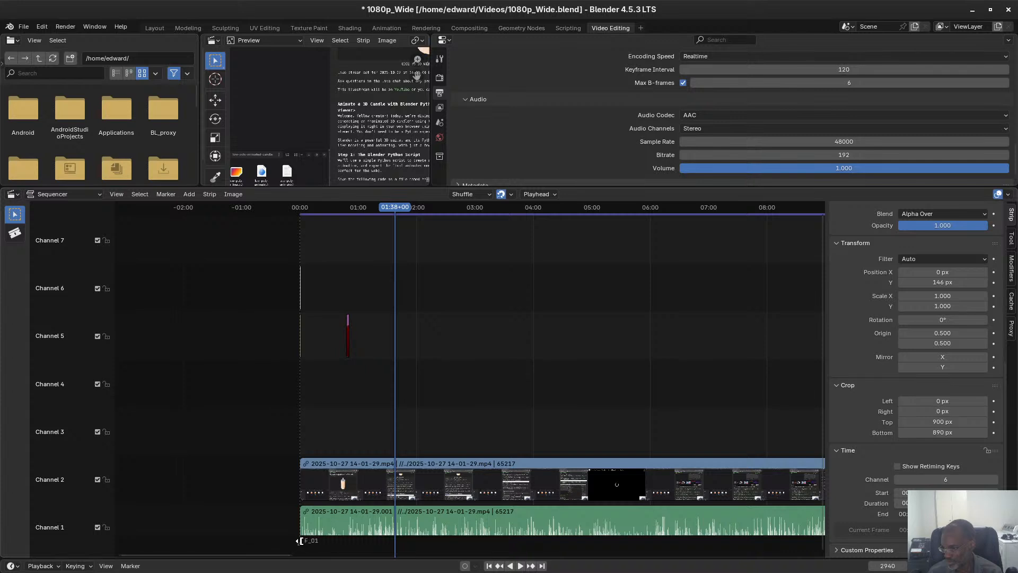
scroll(299, 542, "up", 1)
scroll(289, 542, "up", 2)
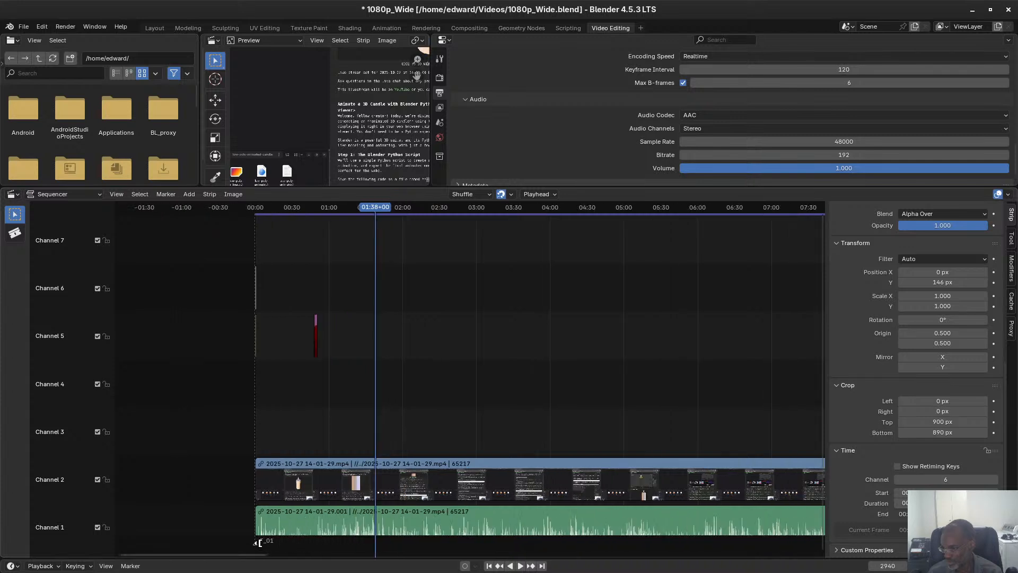
left_click_drag(255, 543, 241, 545)
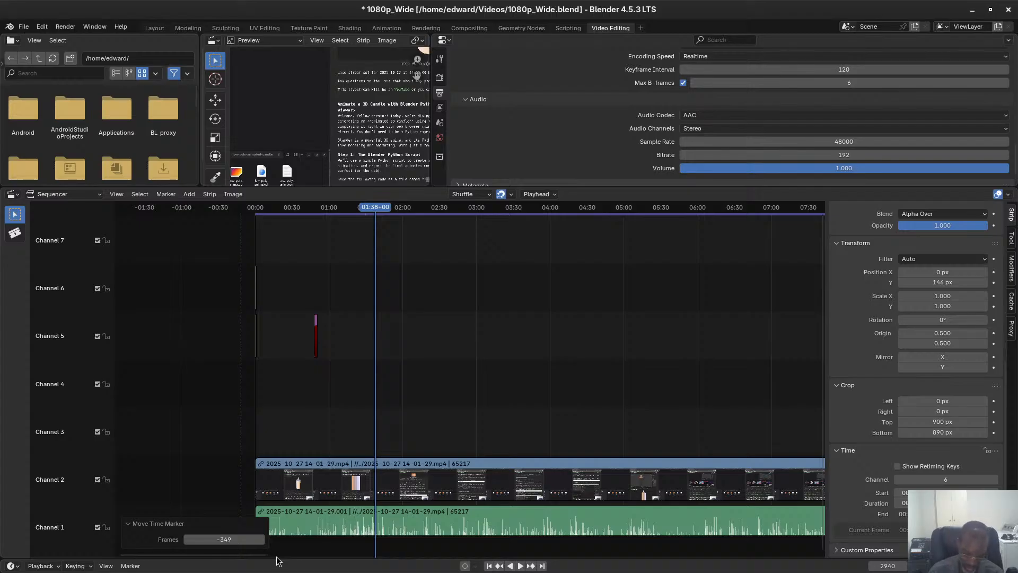
key("ctrl+z")
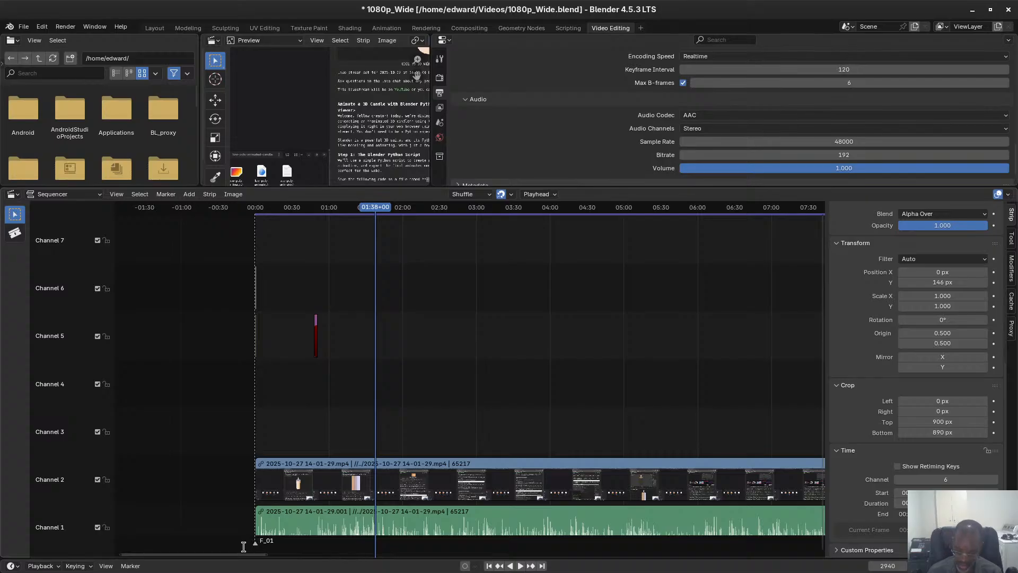
Rename the F_01 marker at the start of the recording to start_into.
key("F2")
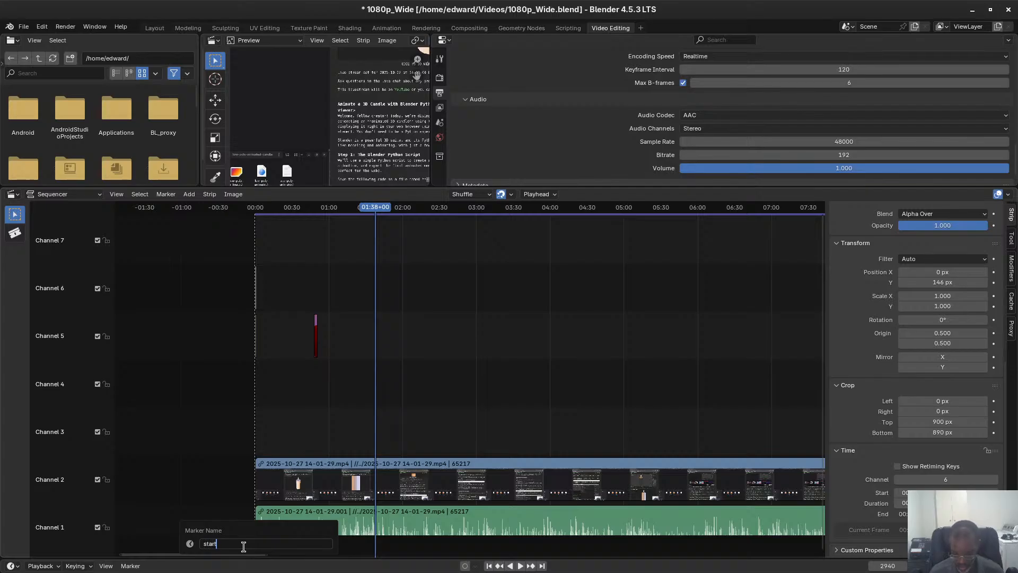
type("start_int")
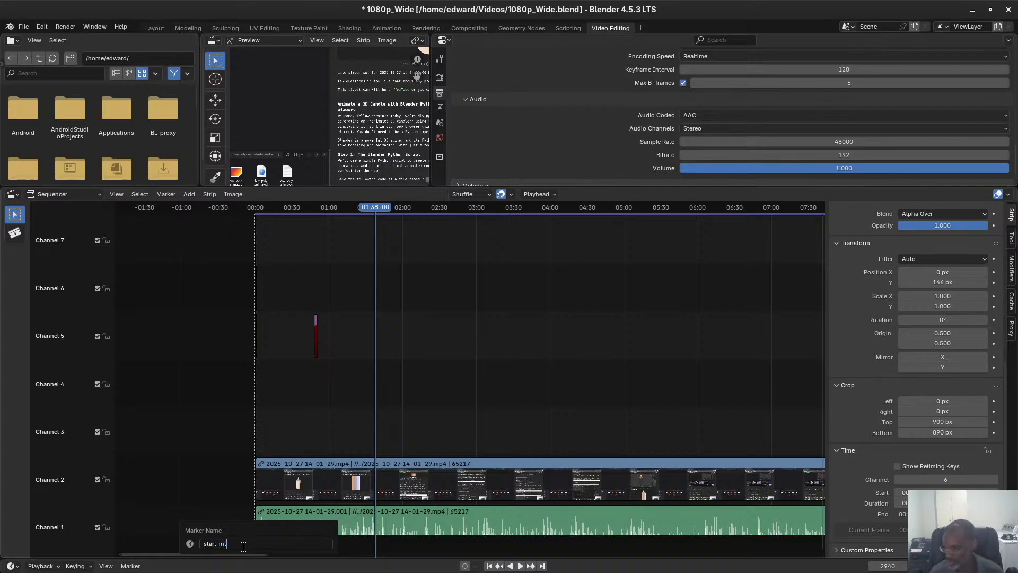
type("o")
key("Return")
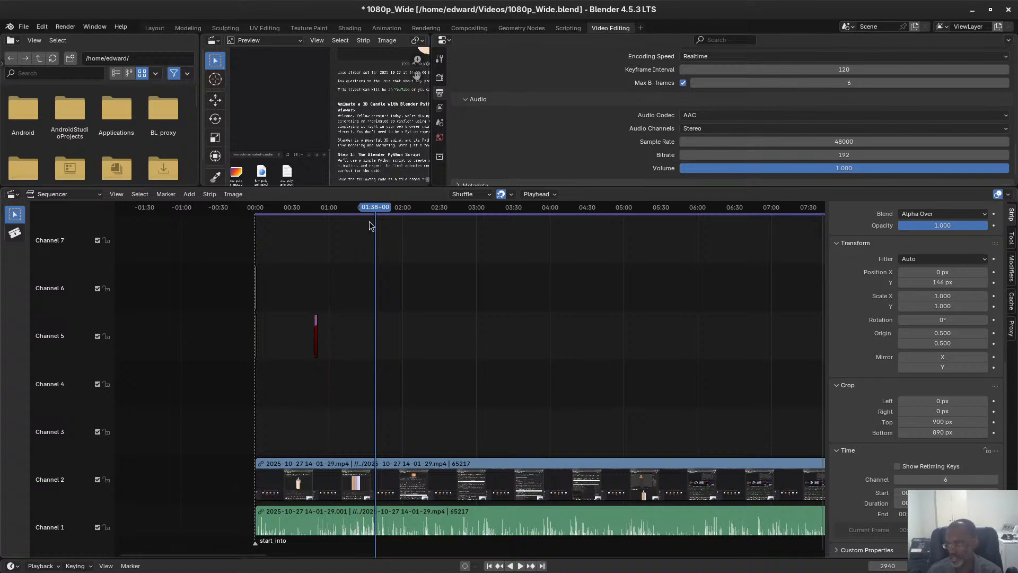
Add a timeline marker at 00:52+09, where the intro ends, and name it end_intro.
left_click_drag(383, 208, 319, 204)
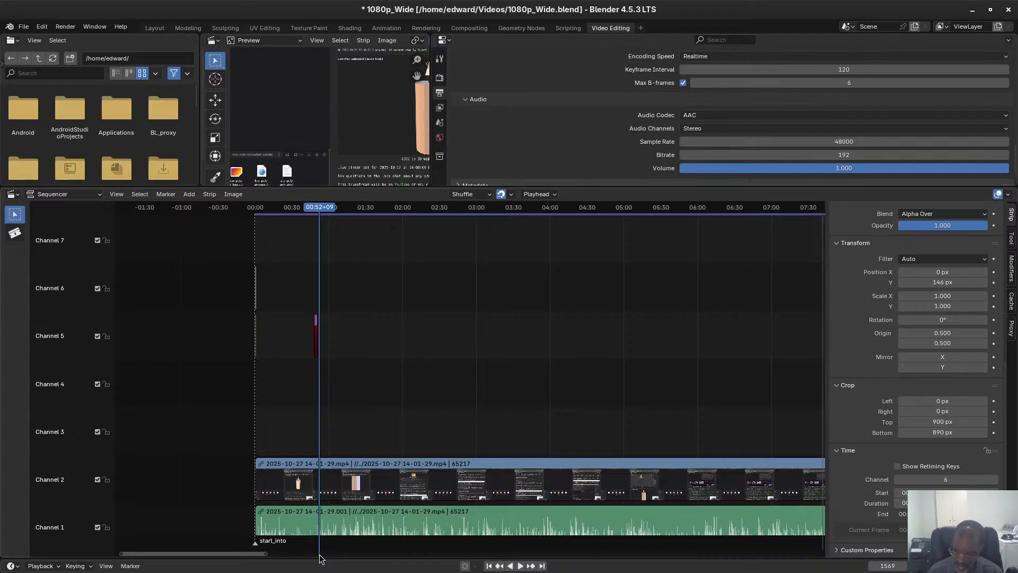
key("m")
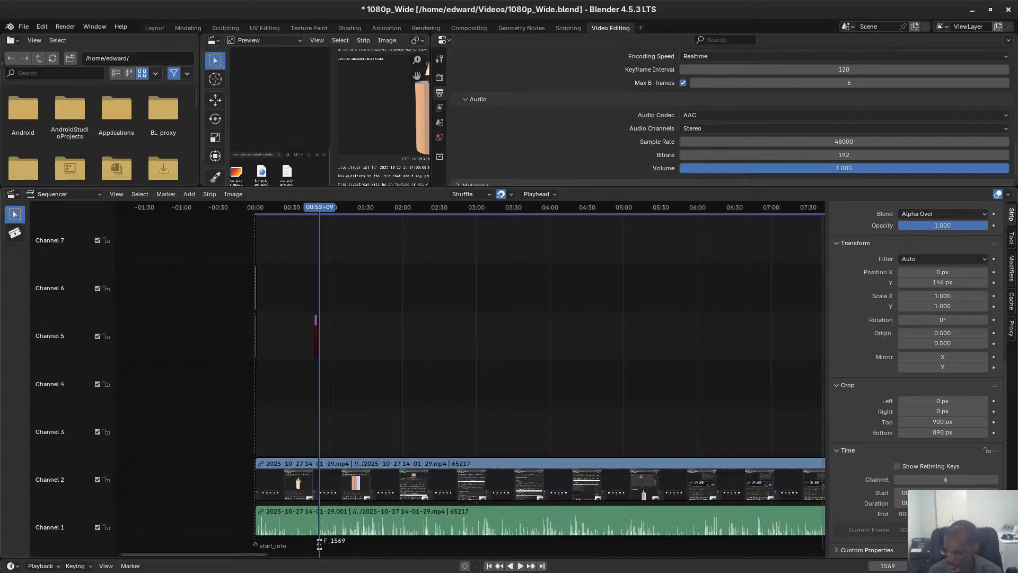
key("F2")
type("e")
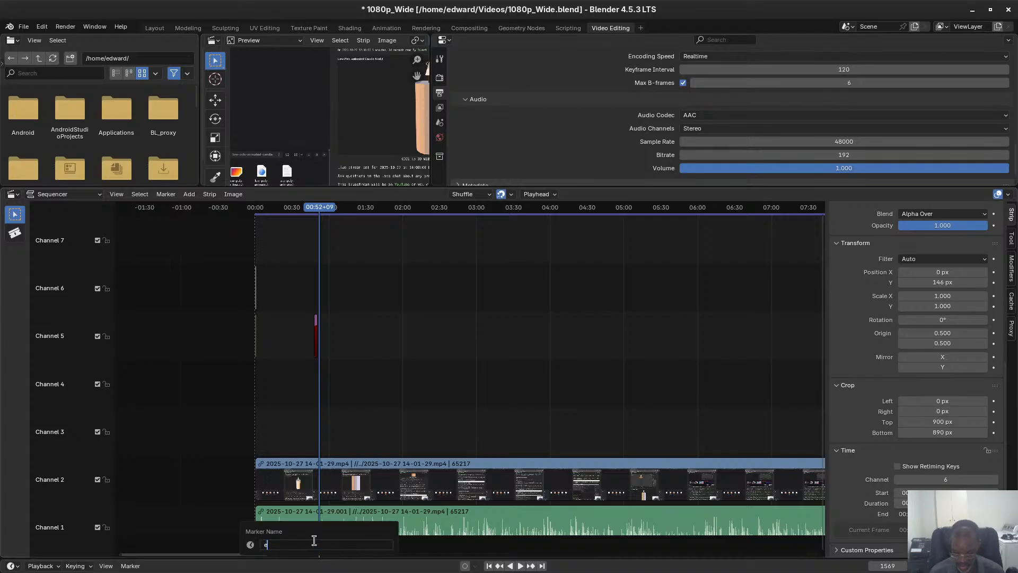
type("nd_intr")
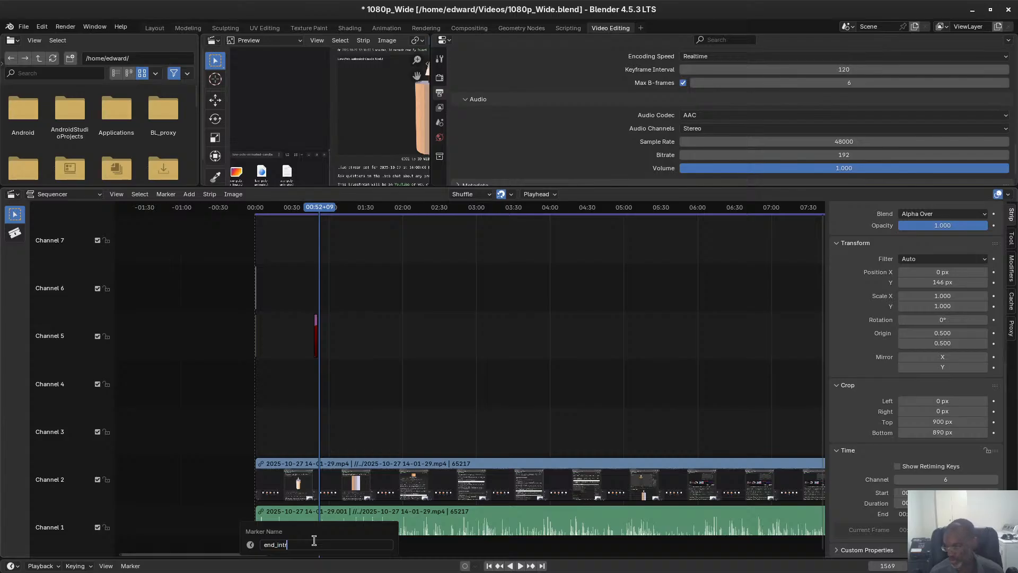
type("o")
key("Return")
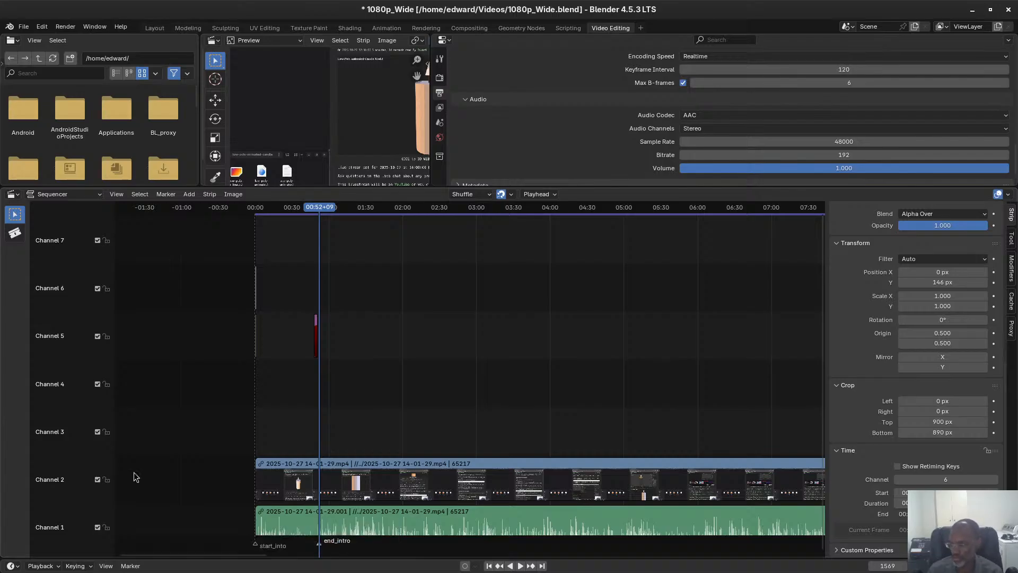
Scrub the playhead between about 28:55 and 29:25 to examine where the Amazon text overlay comes in.
left_click_drag(223, 555, 793, 569)
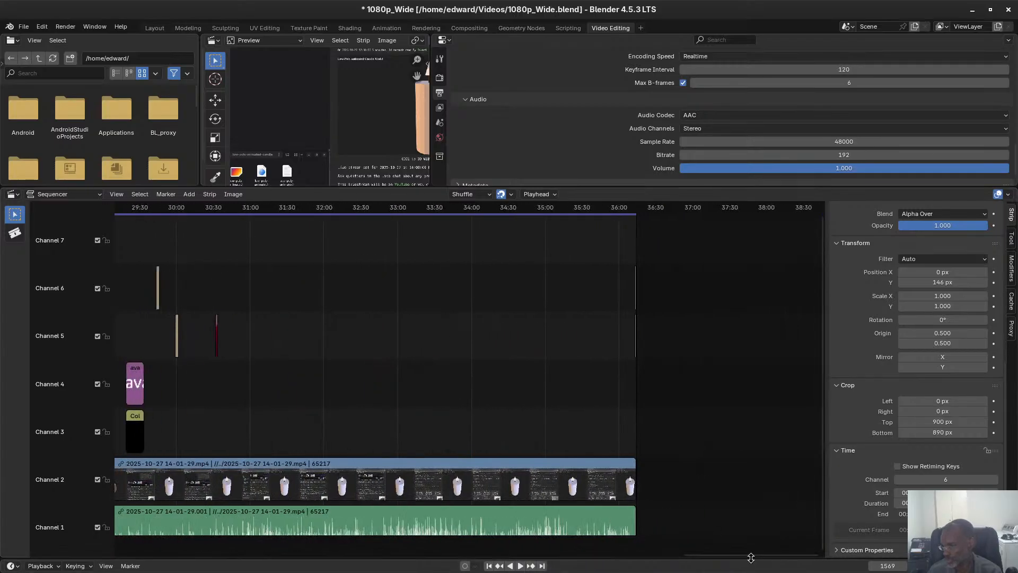
left_click_drag(751, 557, 659, 553)
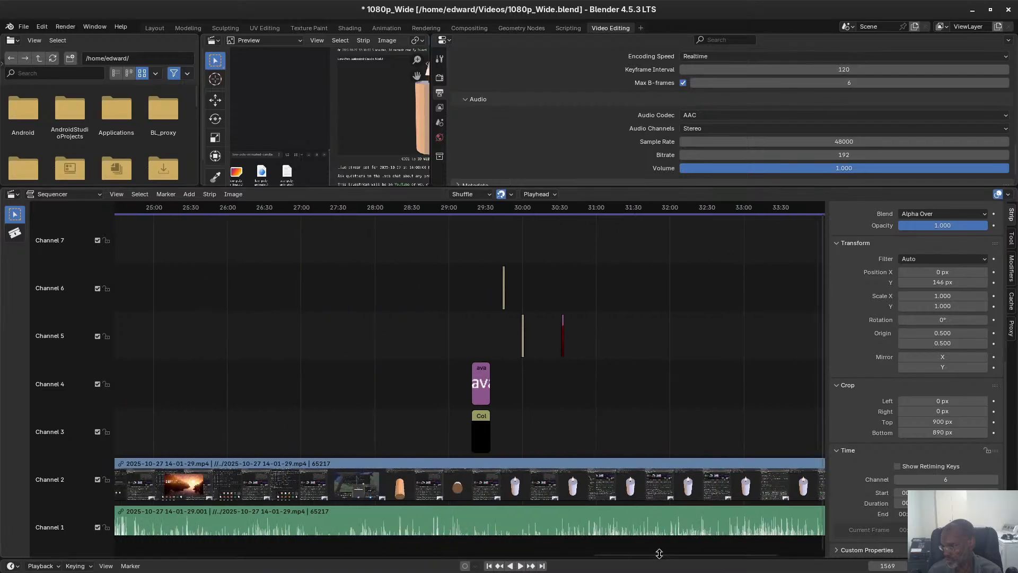
left_click(444, 208)
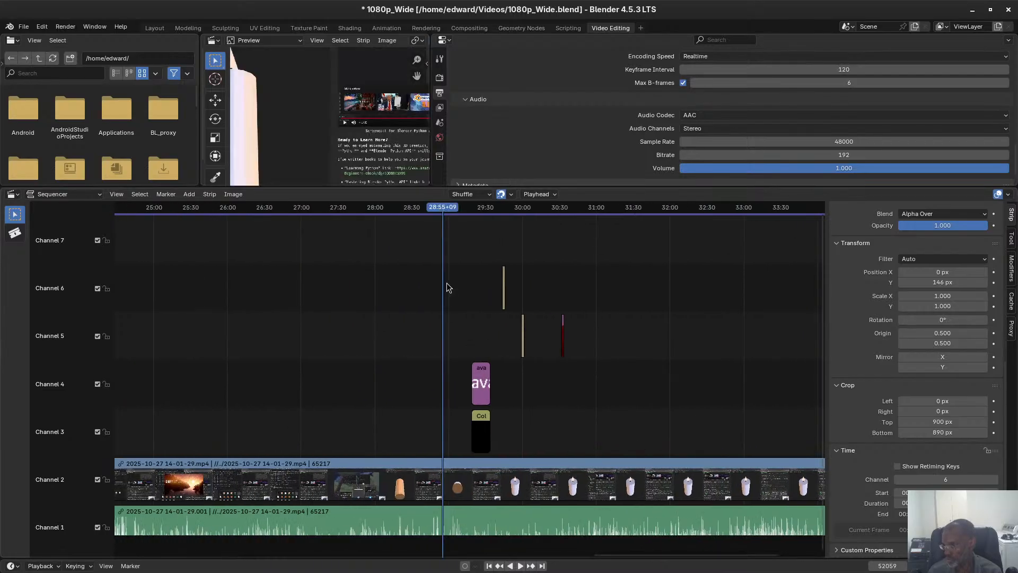
left_click_drag(442, 208, 467, 205)
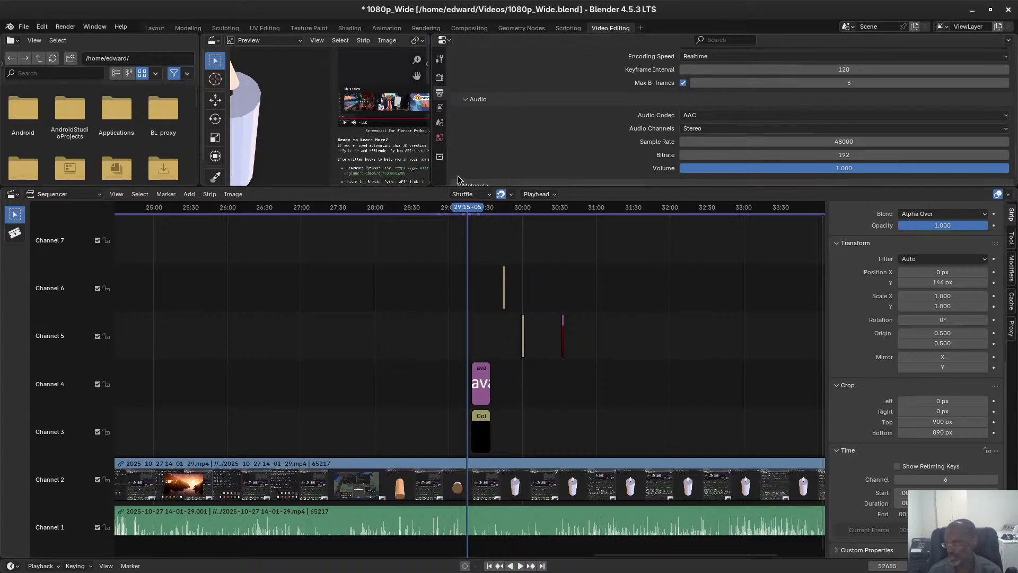
left_click_drag(464, 210, 479, 204)
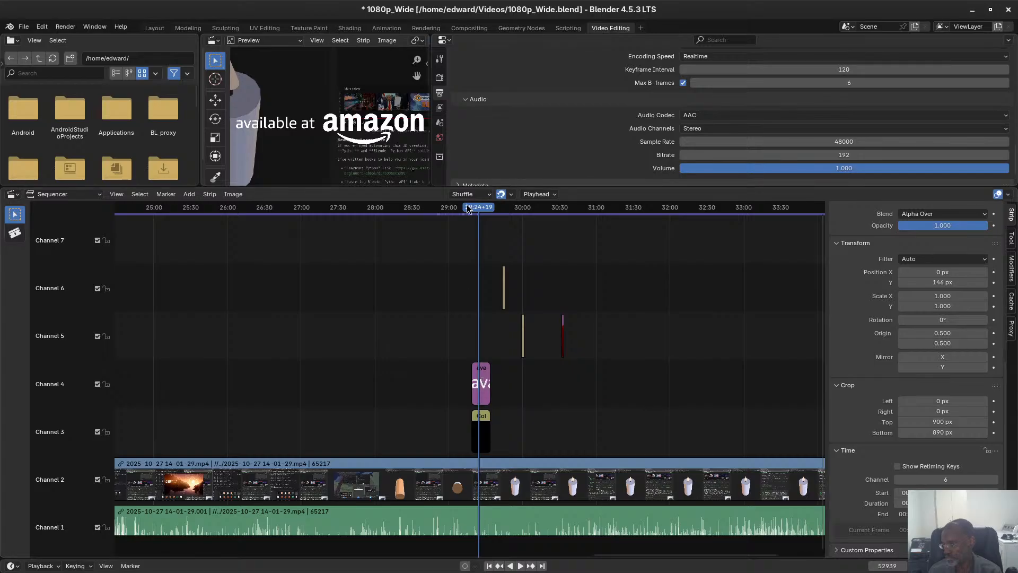
left_click_drag(468, 208, 453, 209)
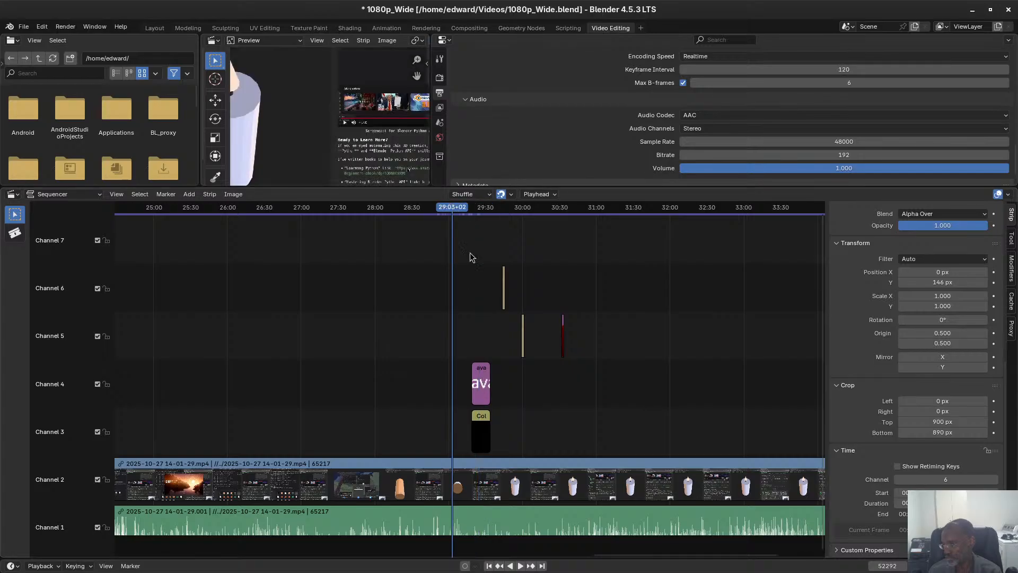
Select the text strip on channel 4 and scrub across it to examine its animated position and scale.
left_click(488, 382)
scroll(949, 287, "up", 5)
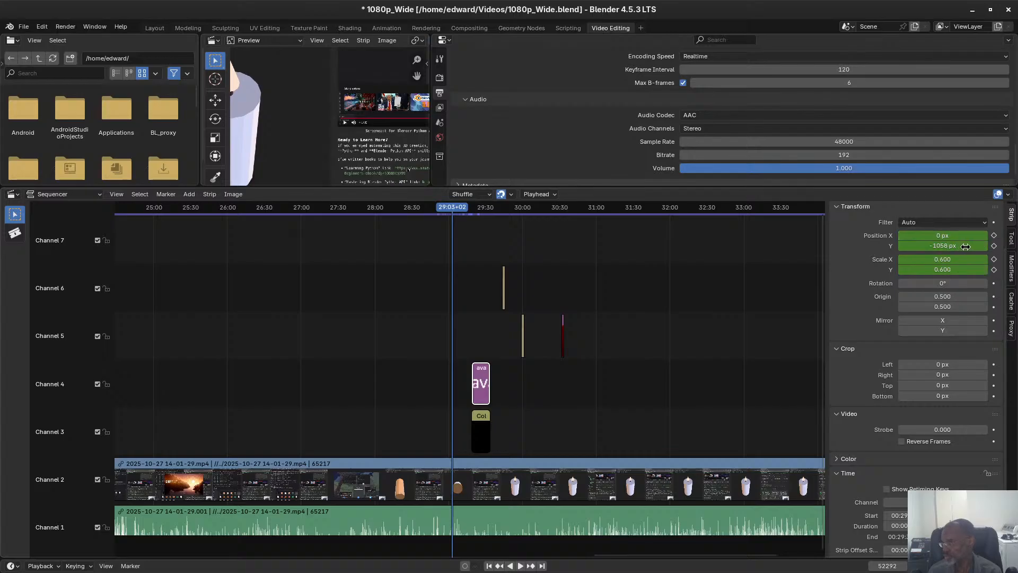
left_click_drag(460, 212, 480, 208)
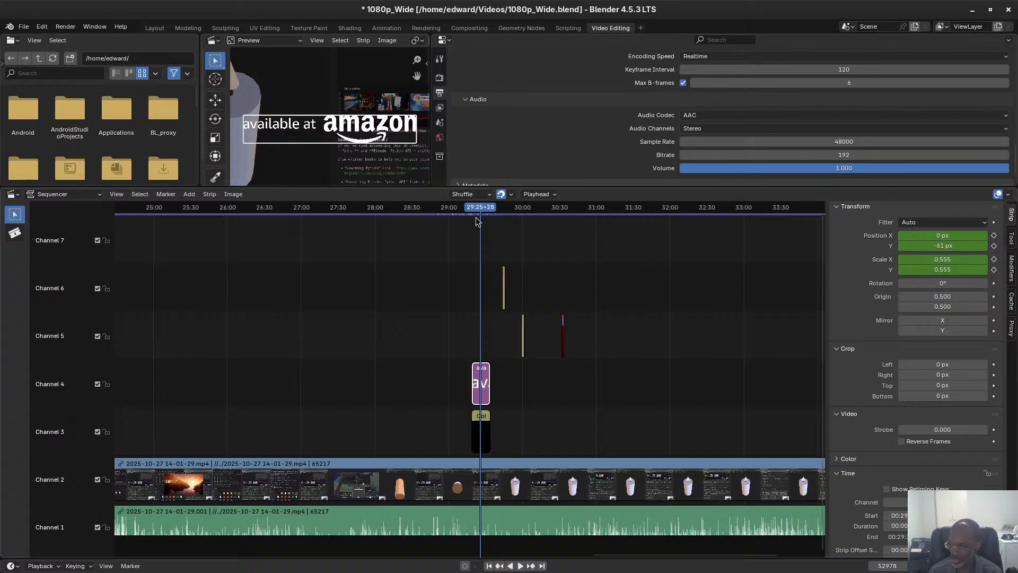
left_click_drag(477, 211, 451, 208)
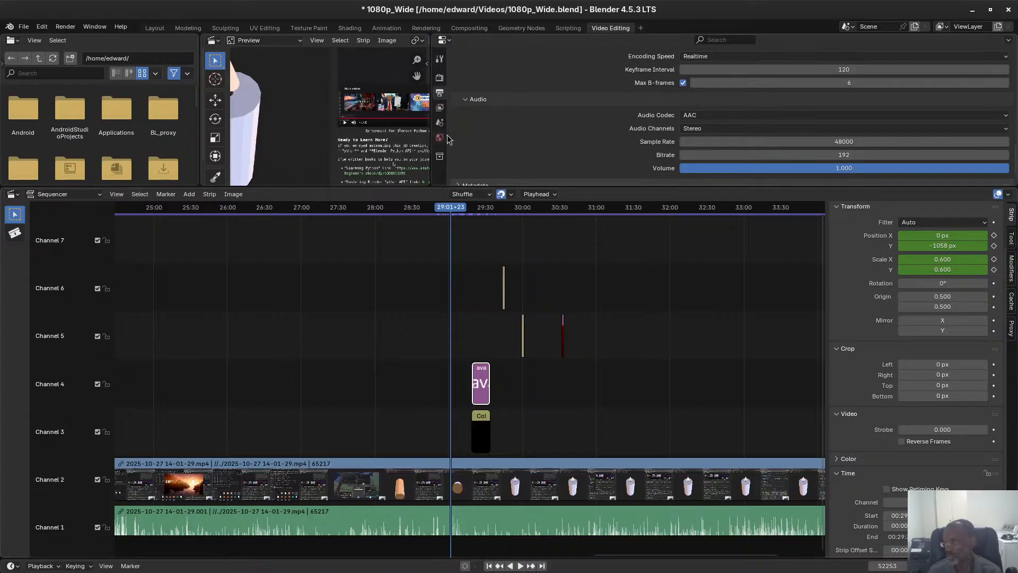
Add a marker at 29:16+13, just before the channel 4 text strip, and name it start_outro.
left_click_drag(460, 202, 468, 202)
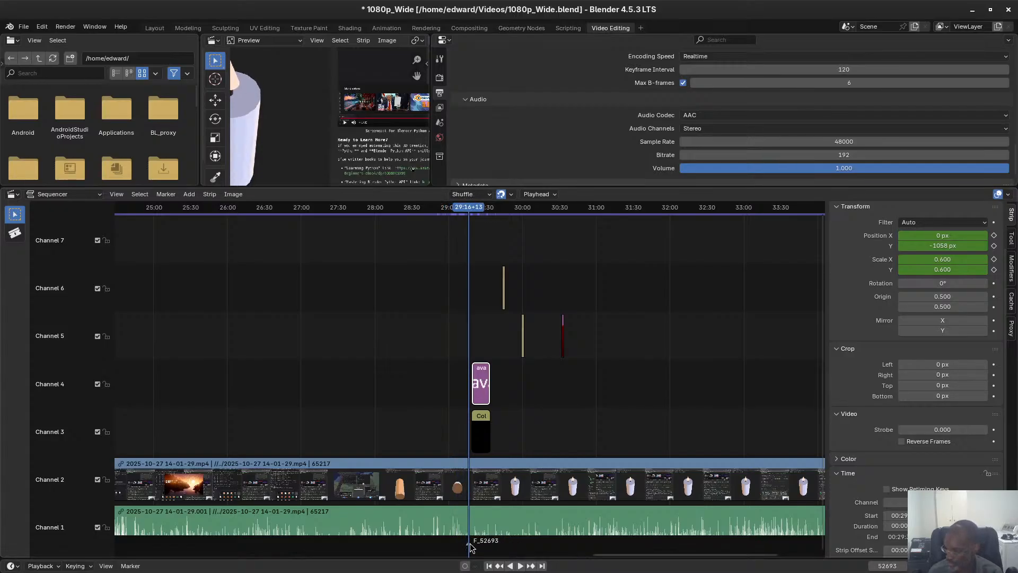
key("F2")
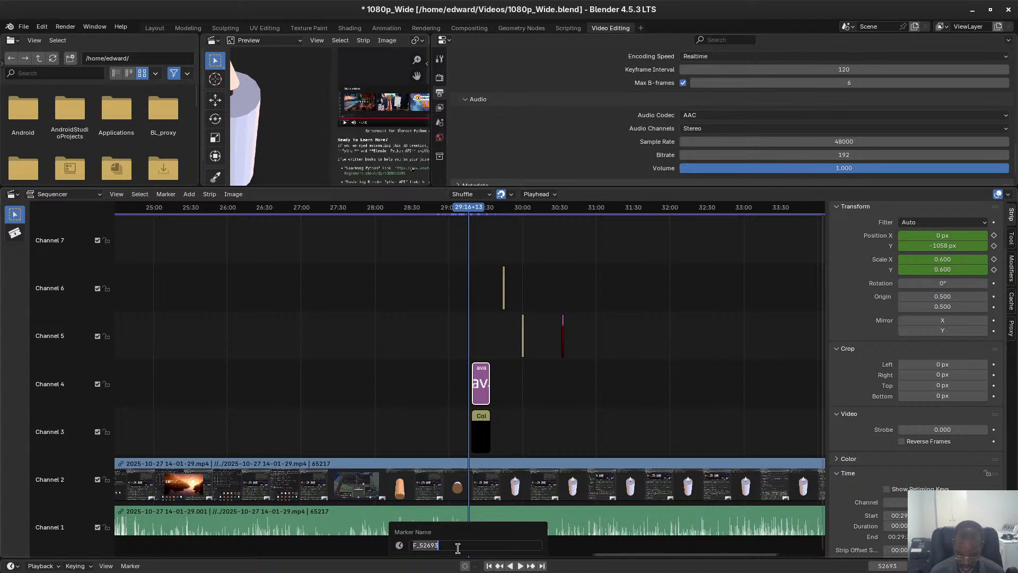
type("en")
key("BackSpace")
key("BackSpace")
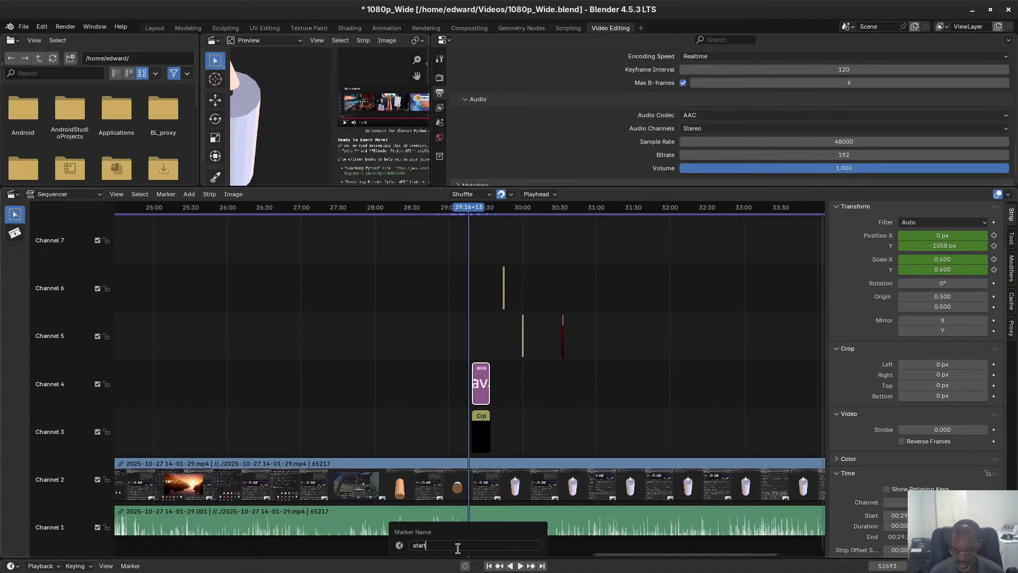
type("start_outro")
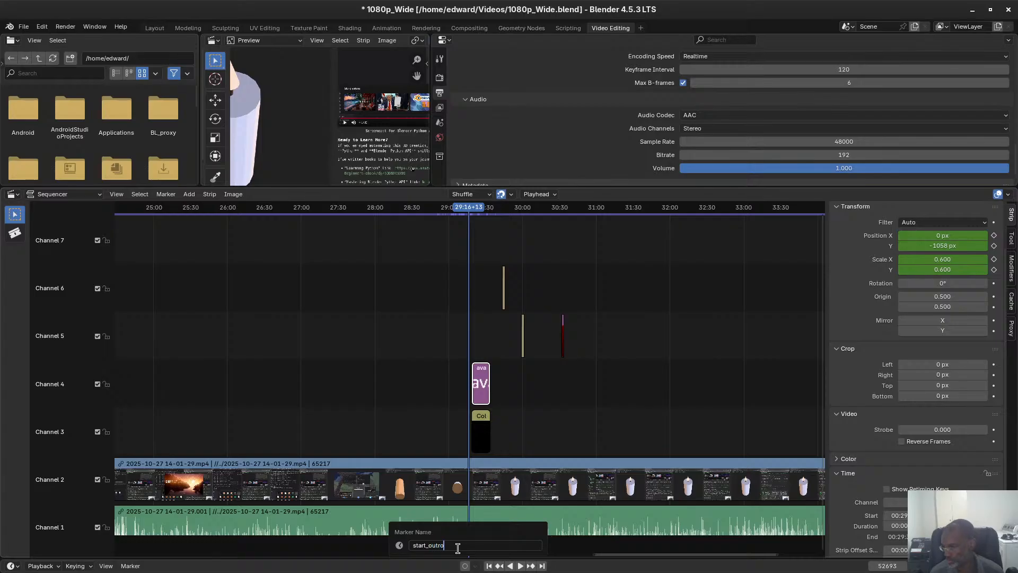
key("Return")
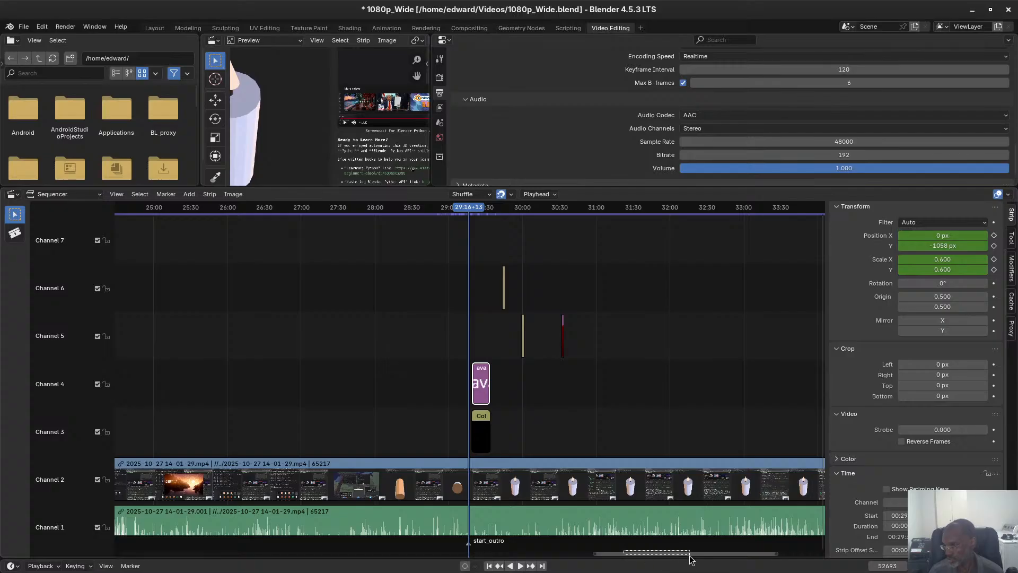
Add a marker at the end of the recording, at 36:13+28, and name it end_outro.
left_click_drag(677, 555, 772, 572)
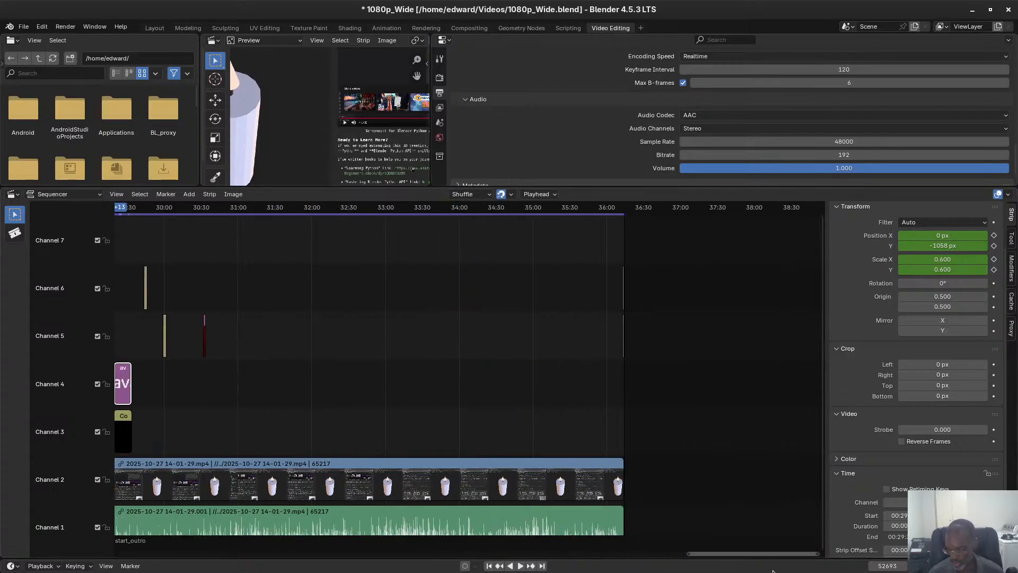
key("shift+Right")
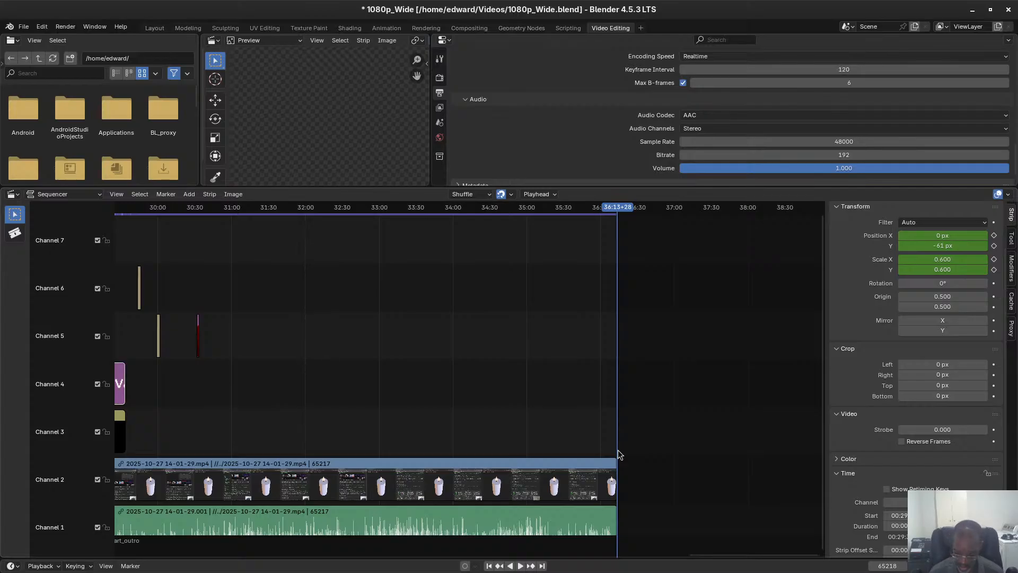
key("m")
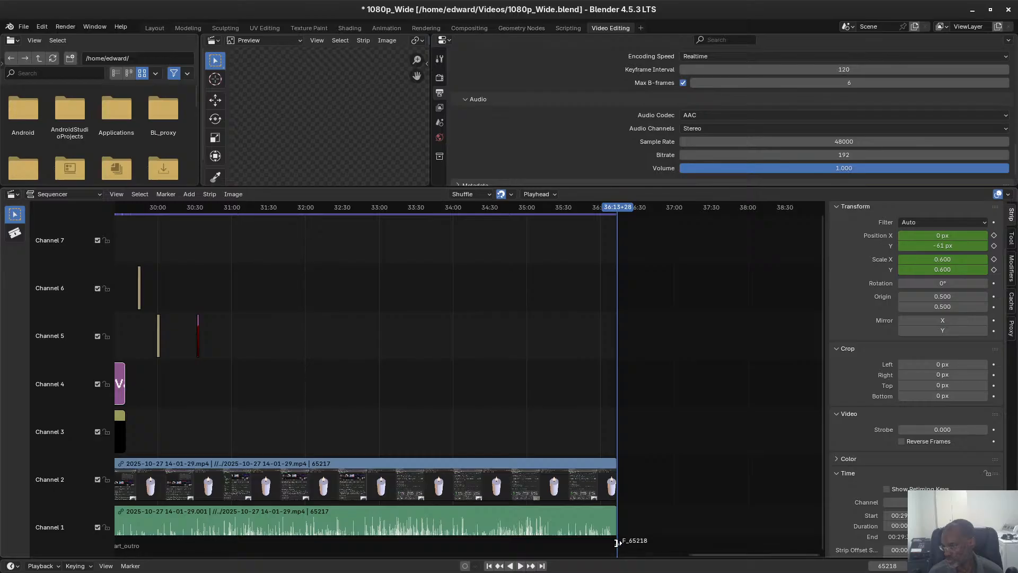
key("F2")
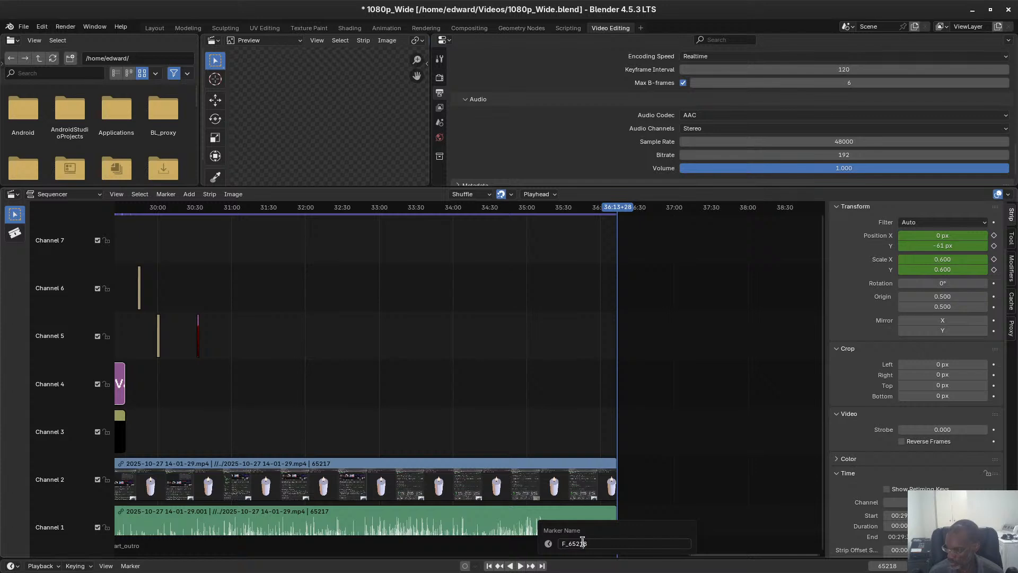
type("end")
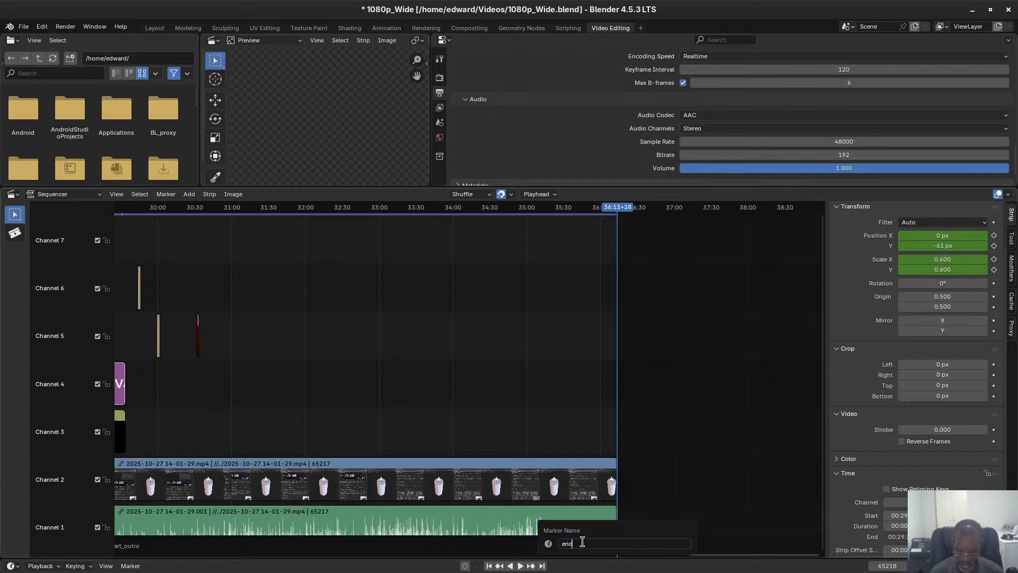
type("_outro")
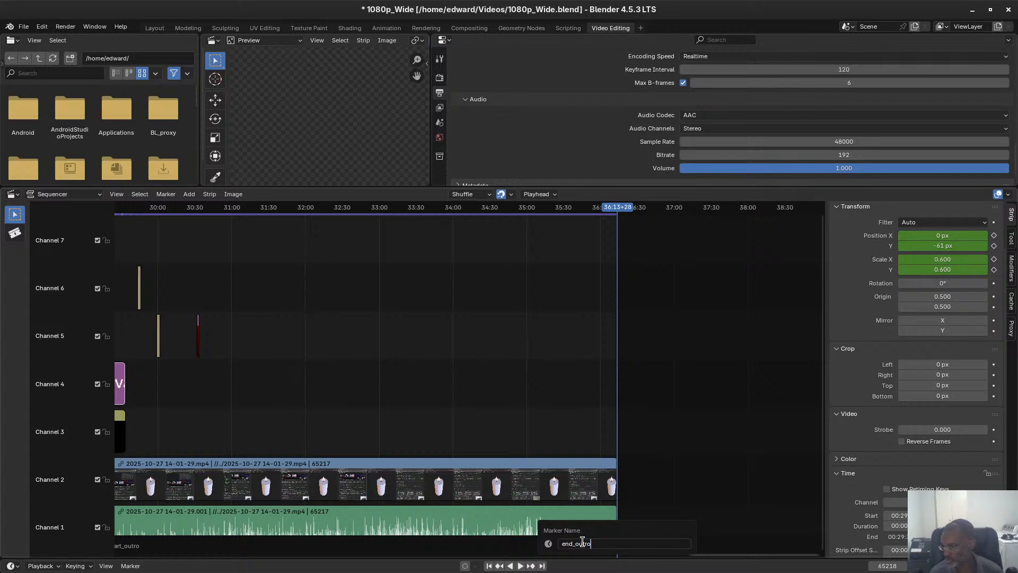
key("Return")
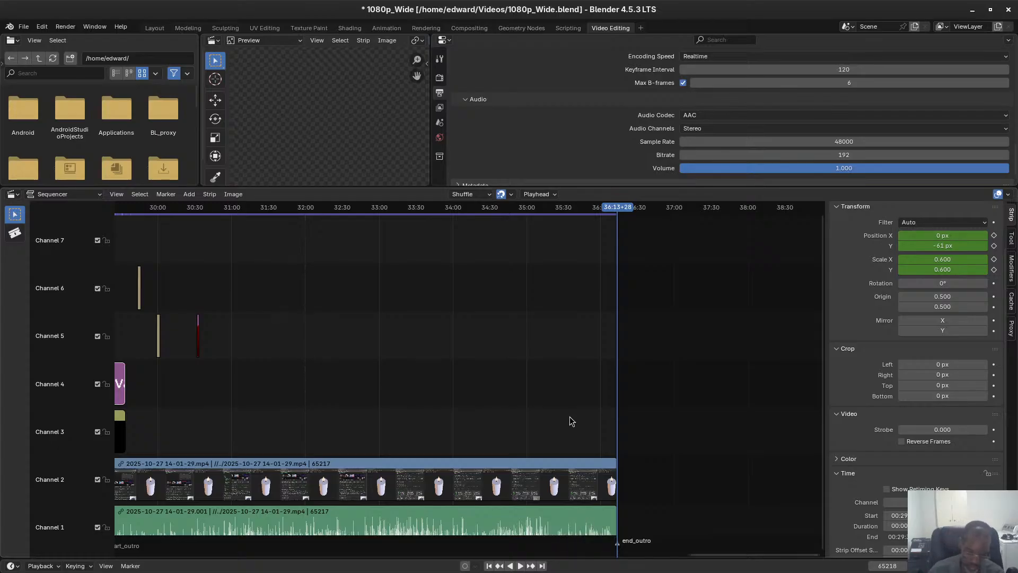
Save the project with all strips fitted in view and the playhead on the first frame, and widen the preview area.
key("ctrl+s")
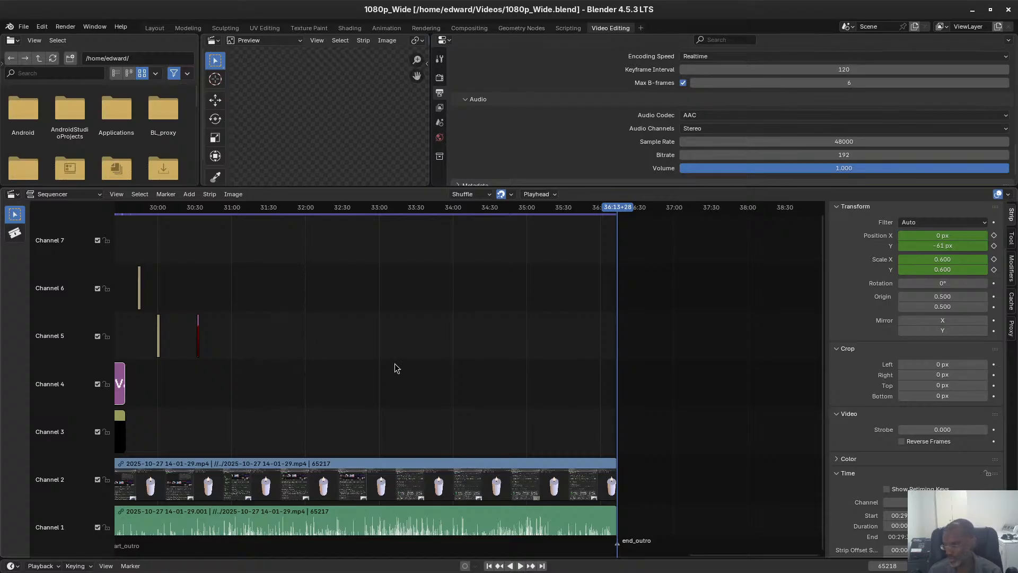
key("Home")
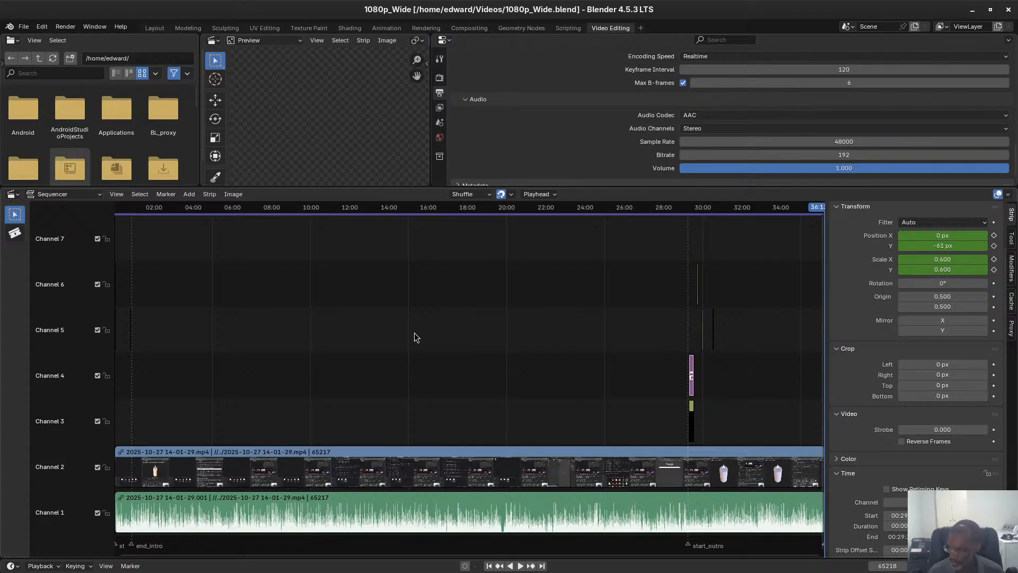
key("shift+Left")
key("ctrl+s")
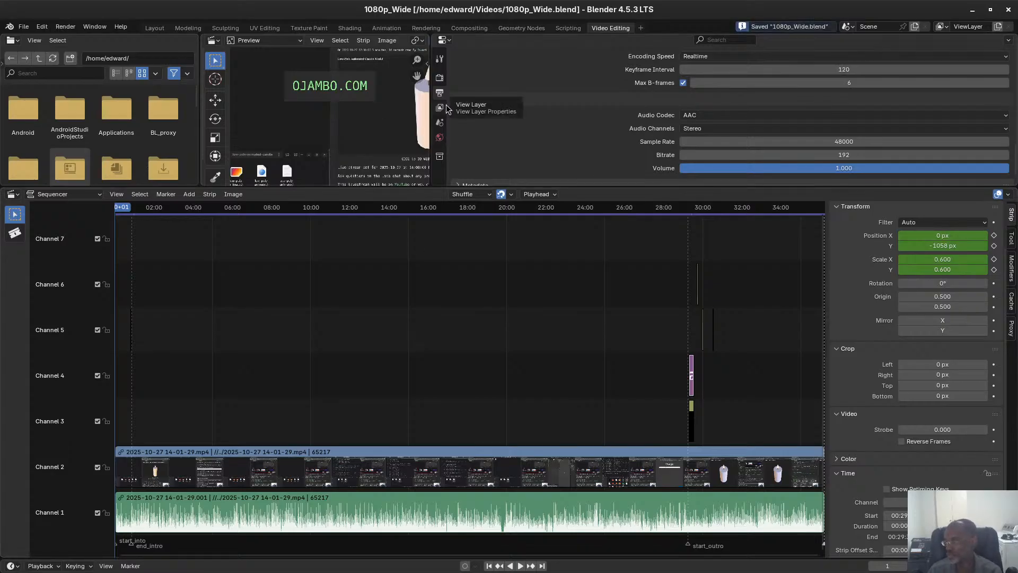
left_click_drag(435, 116, 628, 115)
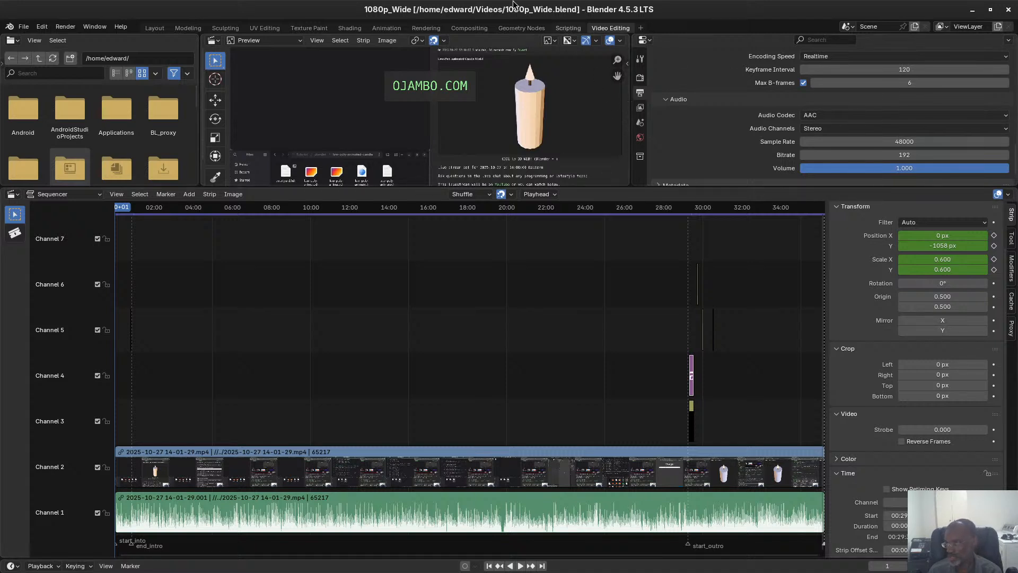
Close the project's Blender window, bring the Files window showing the Videos folder fully on screen and widen it to the screen edge.
left_click(1008, 10)
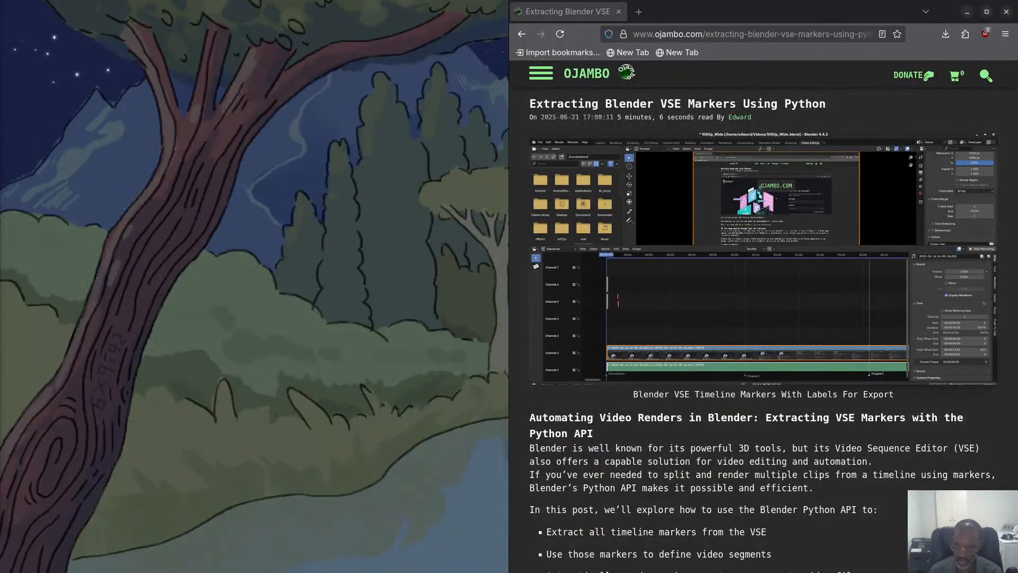
left_click_drag(0, 379, 257, 386)
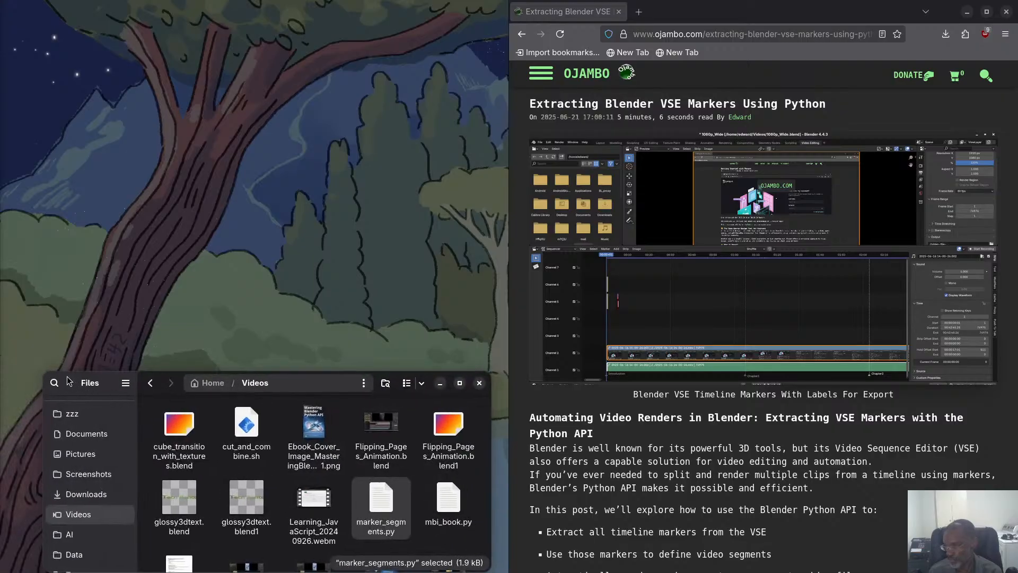
left_click_drag(44, 370, 2, 374)
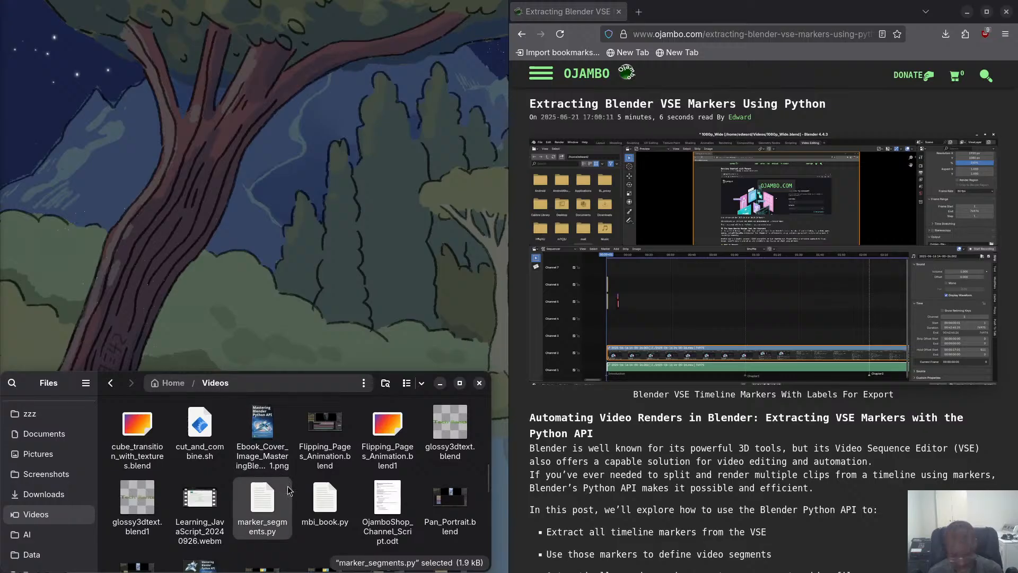
Launch a new Blender session from the desktop.
key("super")
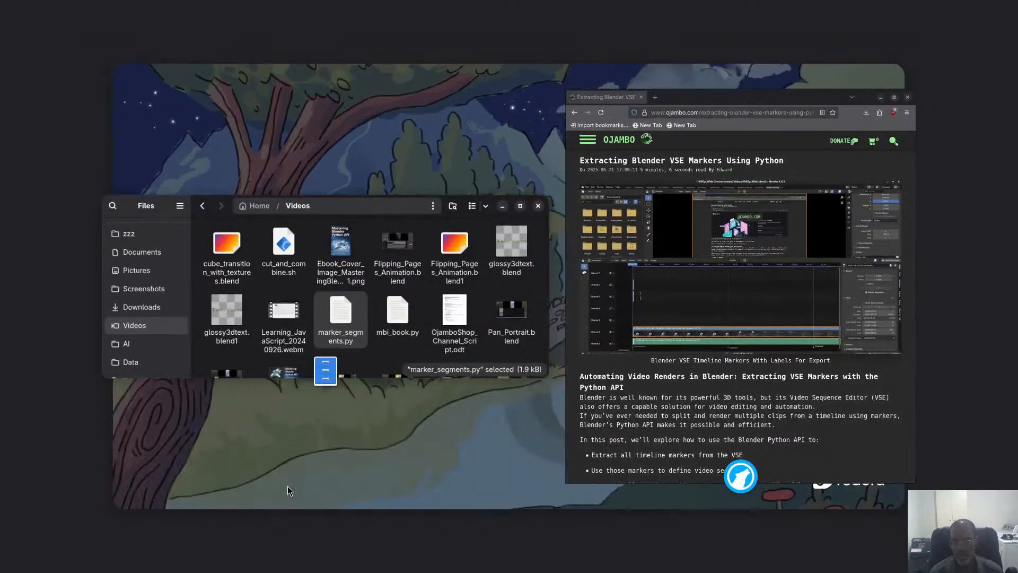
key("super")
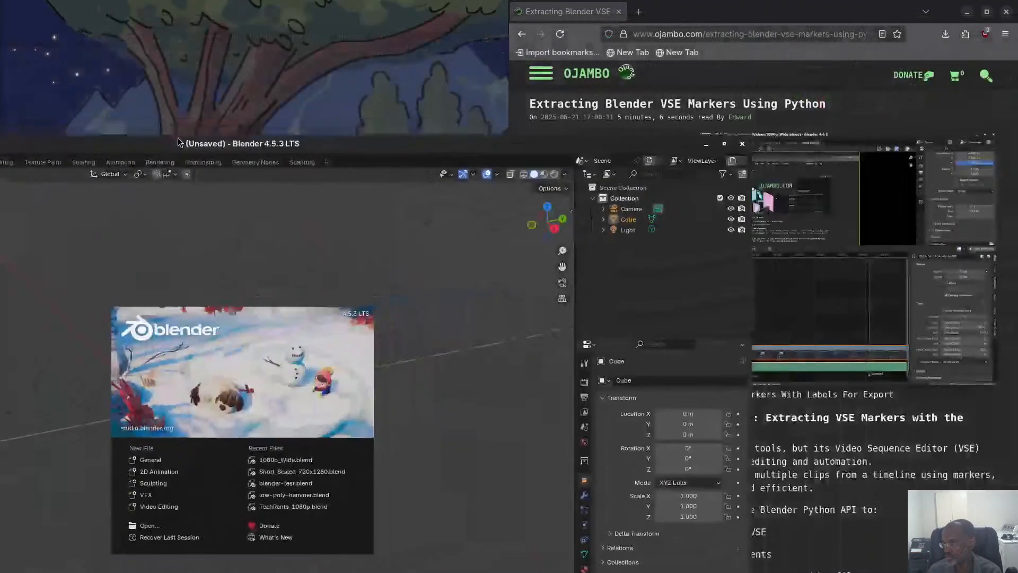
Tile the new Blender window to half of the desktop and open the recent project 1080p_Wide.blend.
left_click_drag(178, 138, 2, 139)
left_click(22, 29)
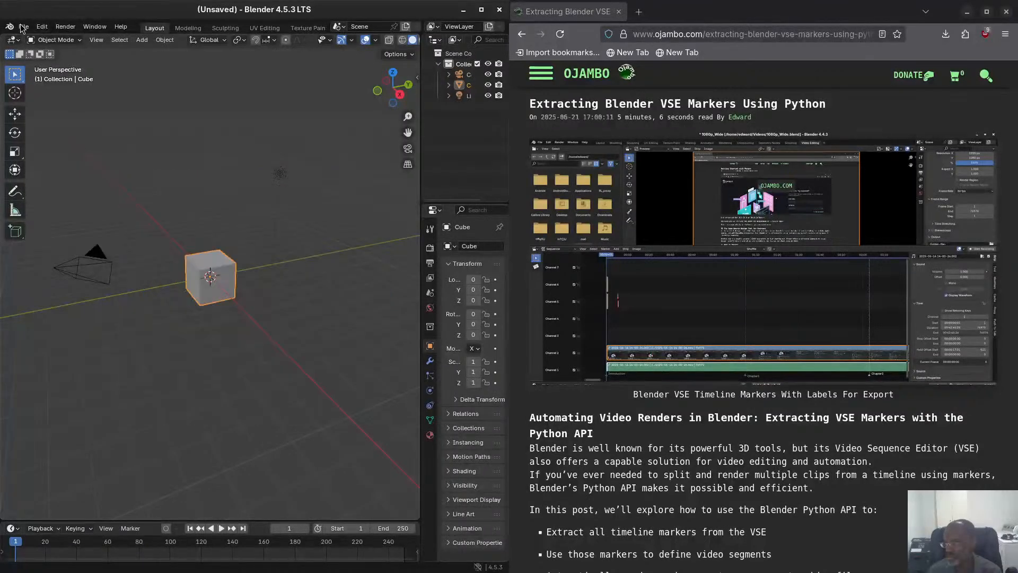
left_click(23, 27)
mouse_move(49, 60)
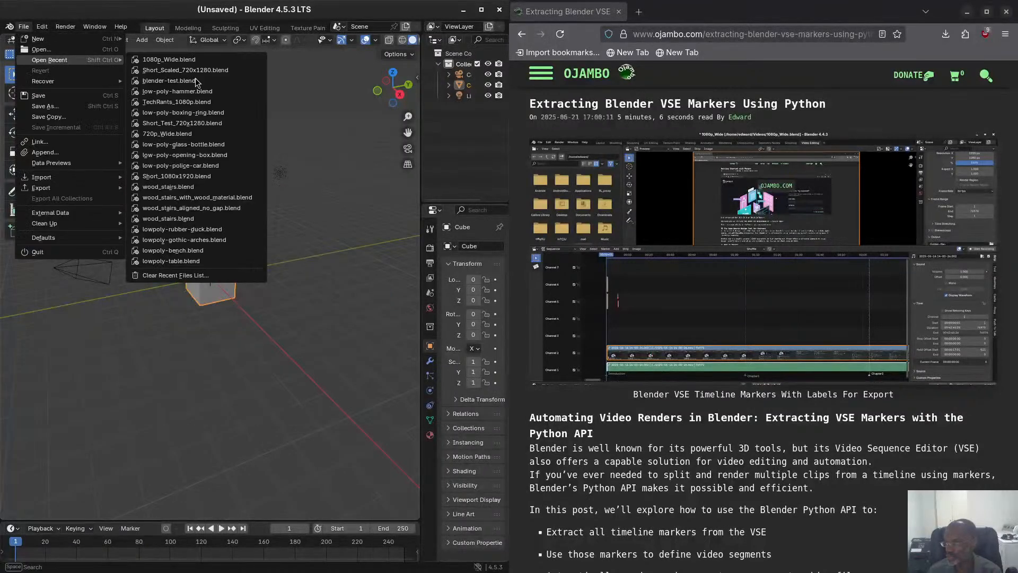
left_click(190, 60)
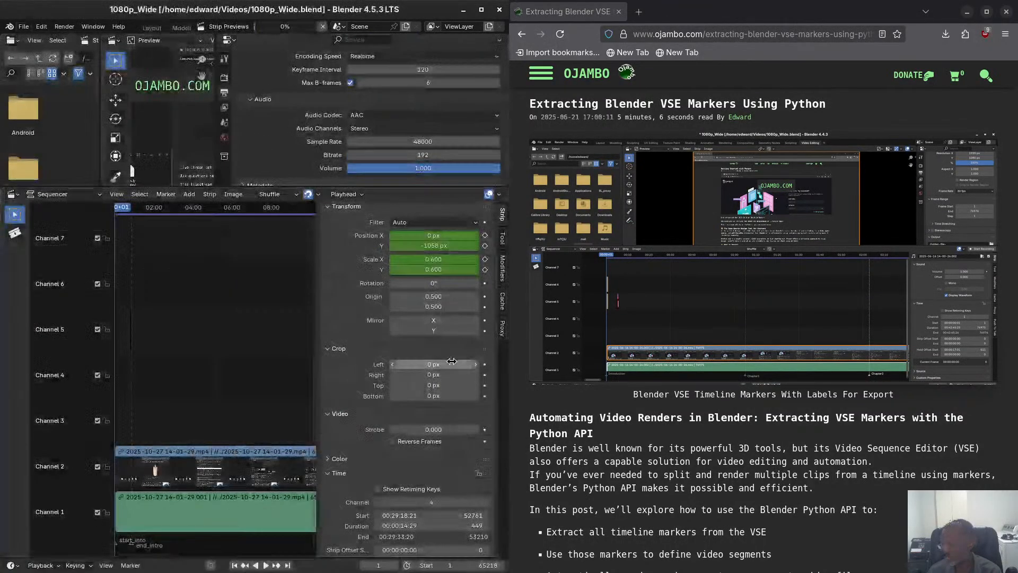
Review the project's output path, file format and audio and video encoding settings, and close the Blender window.
scroll(377, 111, "down", 2)
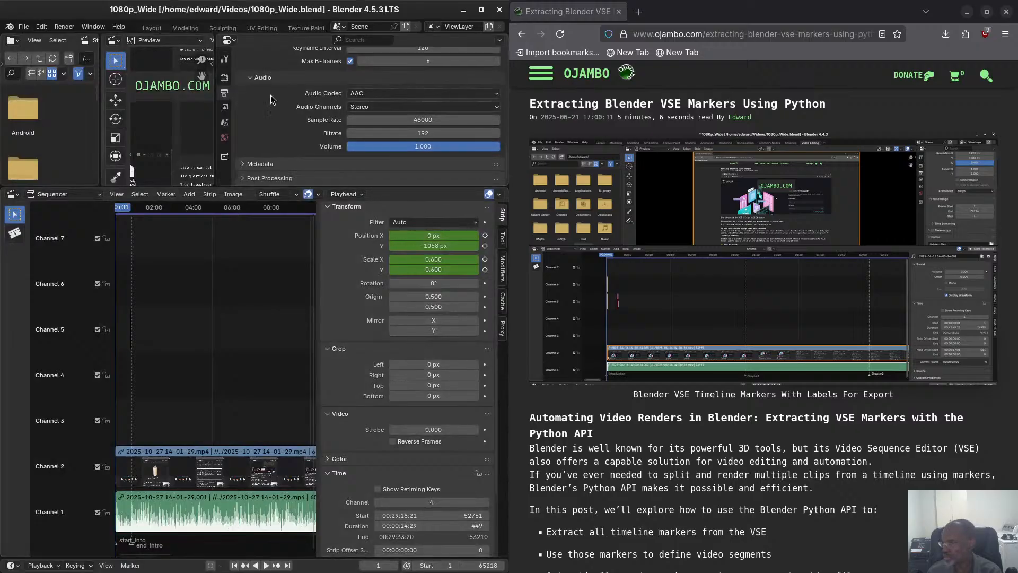
scroll(274, 101, "up", 10)
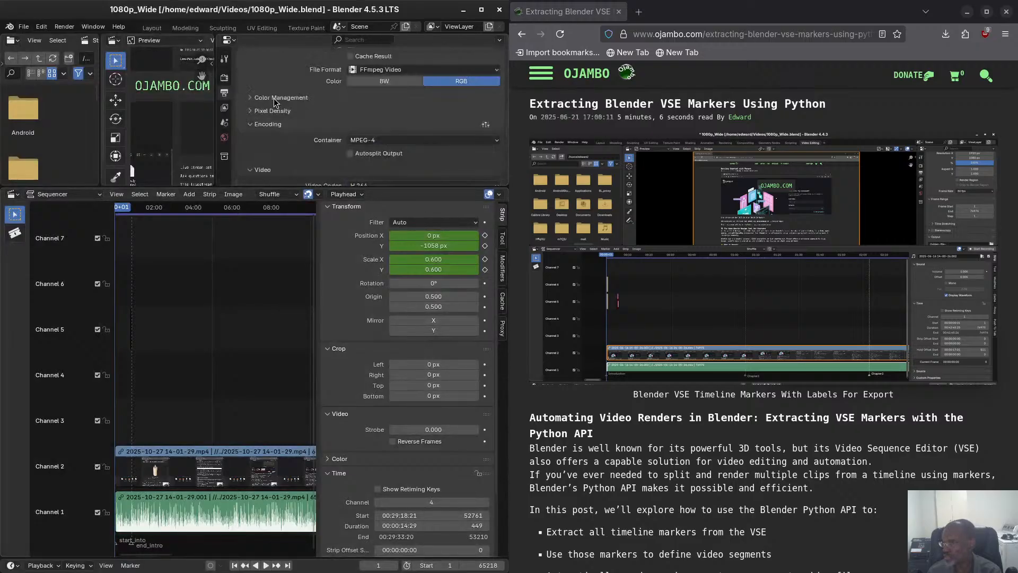
scroll(275, 102, "up", 3)
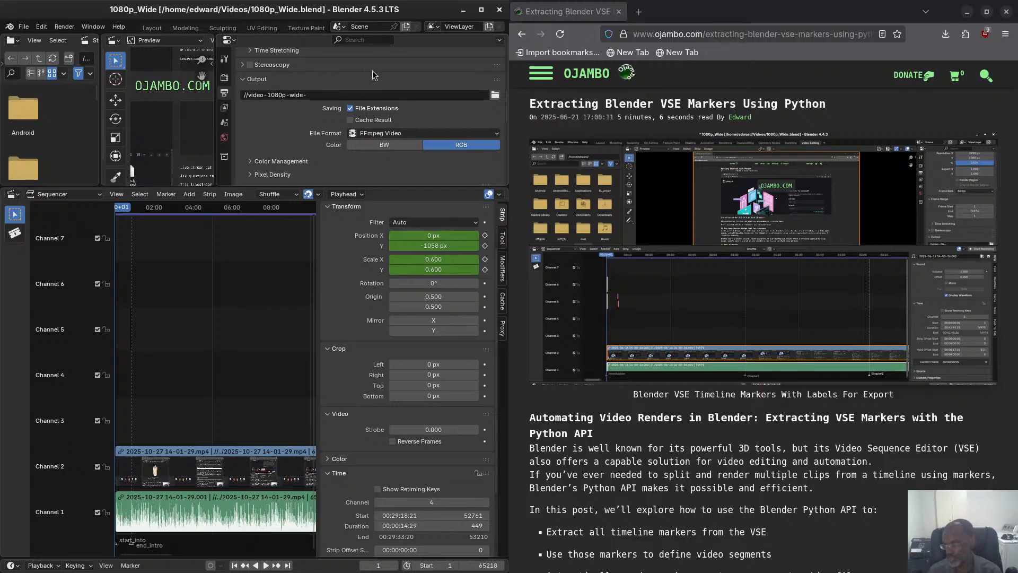
left_click(499, 9)
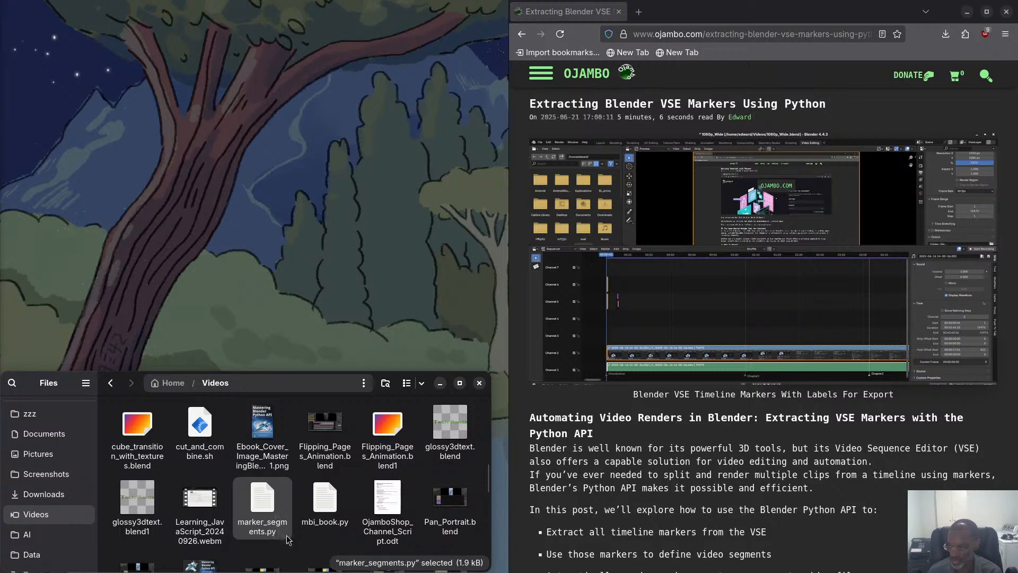
Open marker_segments.py from the Videos folder with Text Editor instead of the default Geany.
right_click(271, 502)
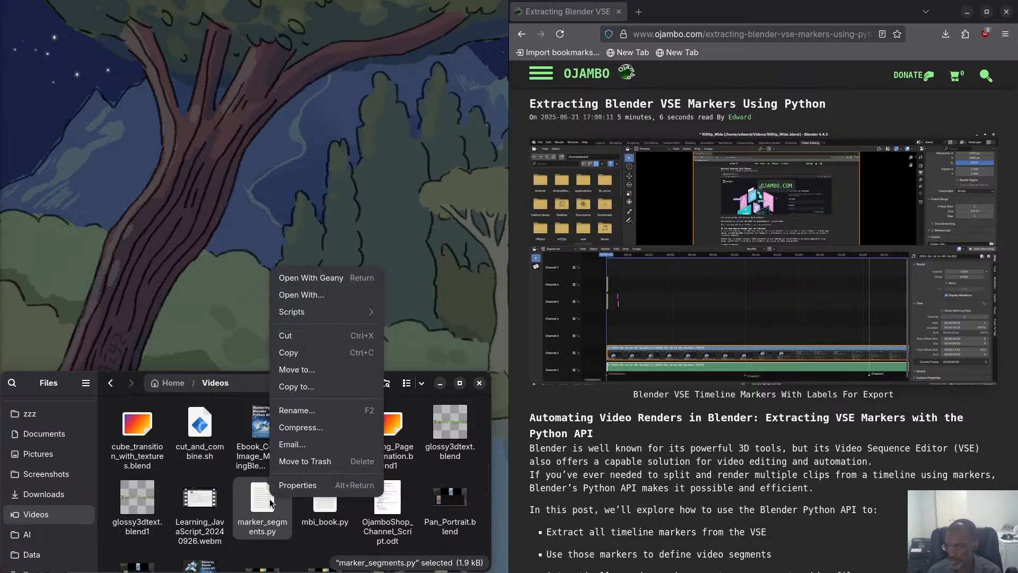
left_click(302, 295)
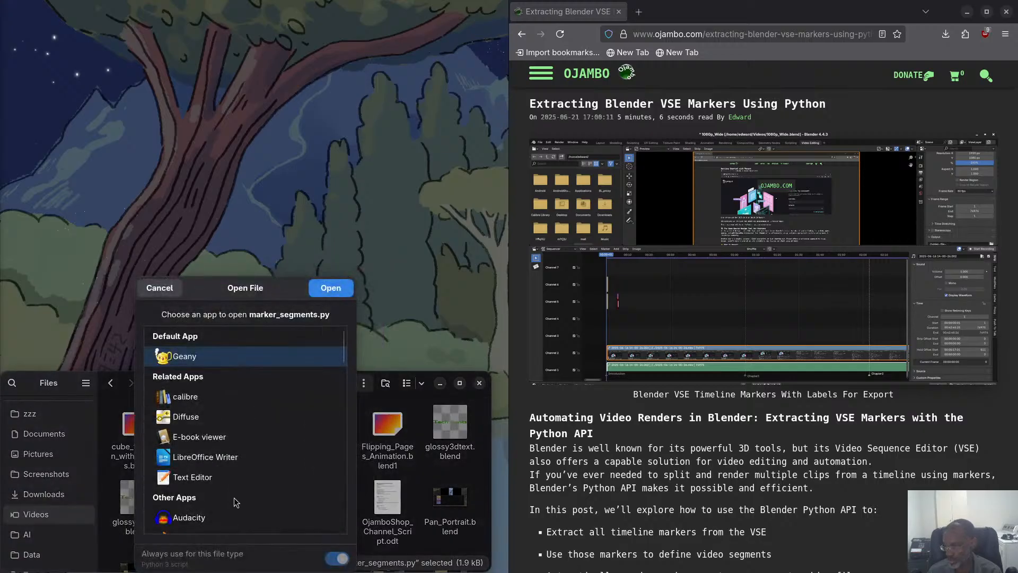
left_click(224, 469)
left_click(330, 288)
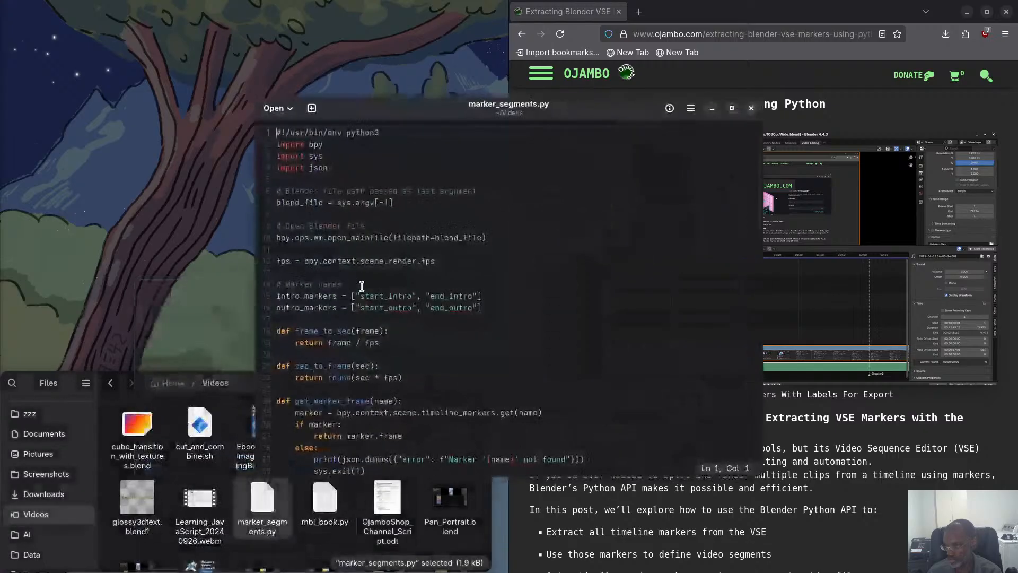
Tile the text editor showing marker_segments.py beside the browser and enlarge its text three levels.
left_click_drag(464, 114, 14, 68)
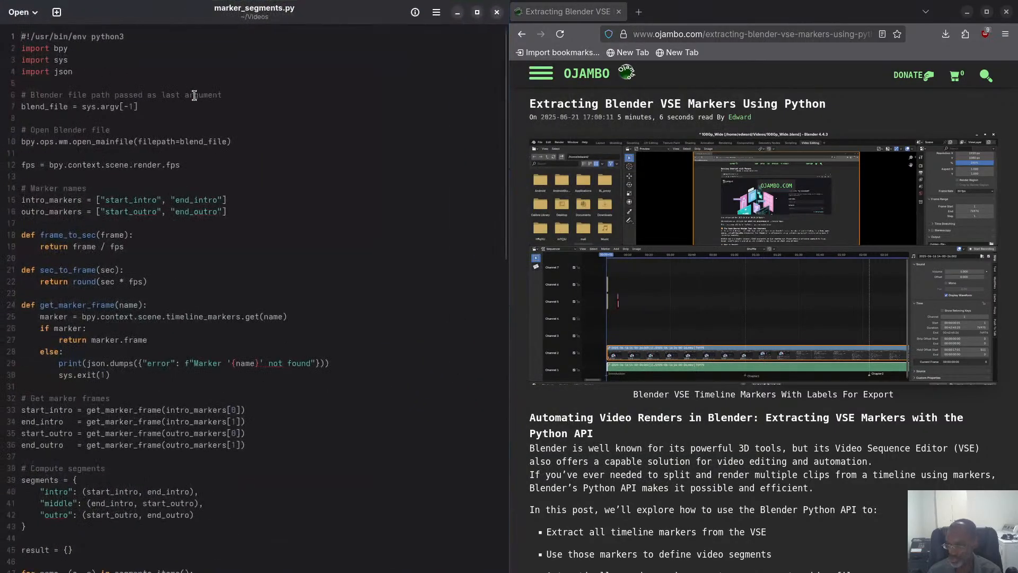
key("ctrl+plus")
key("ctrl+plus")
key("ctrl+plus")
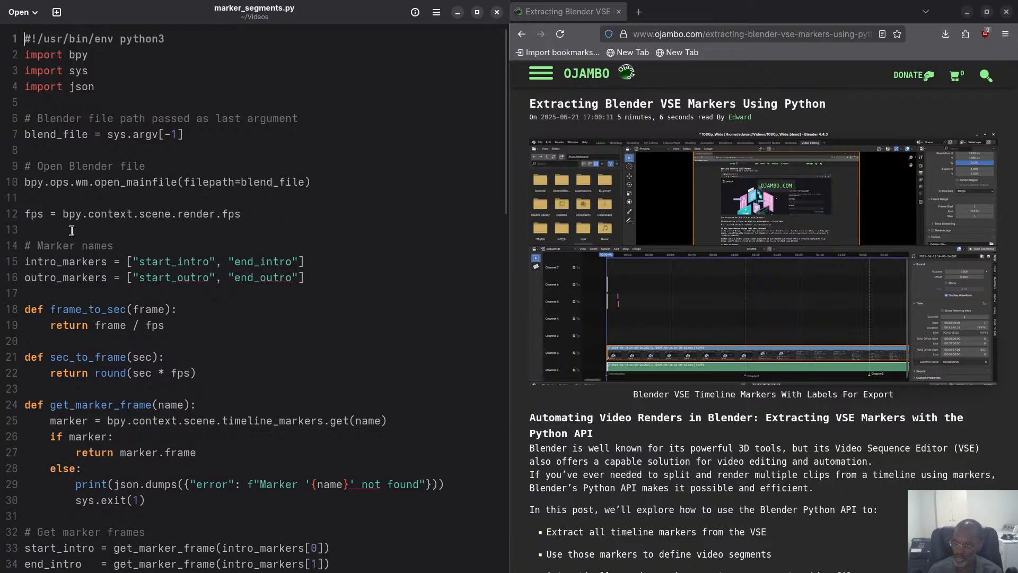
Highlight the fps assignment on line 12 and read through the script's marker lookup, segment calculation, rounding and JSON output.
left_click_drag(273, 214, 24, 214)
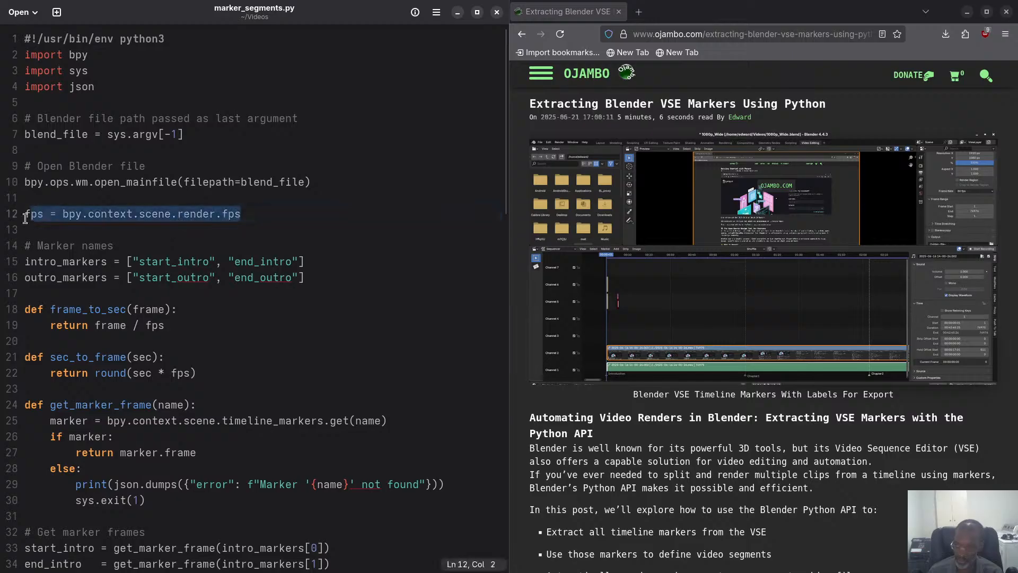
scroll(163, 258, "down", 2)
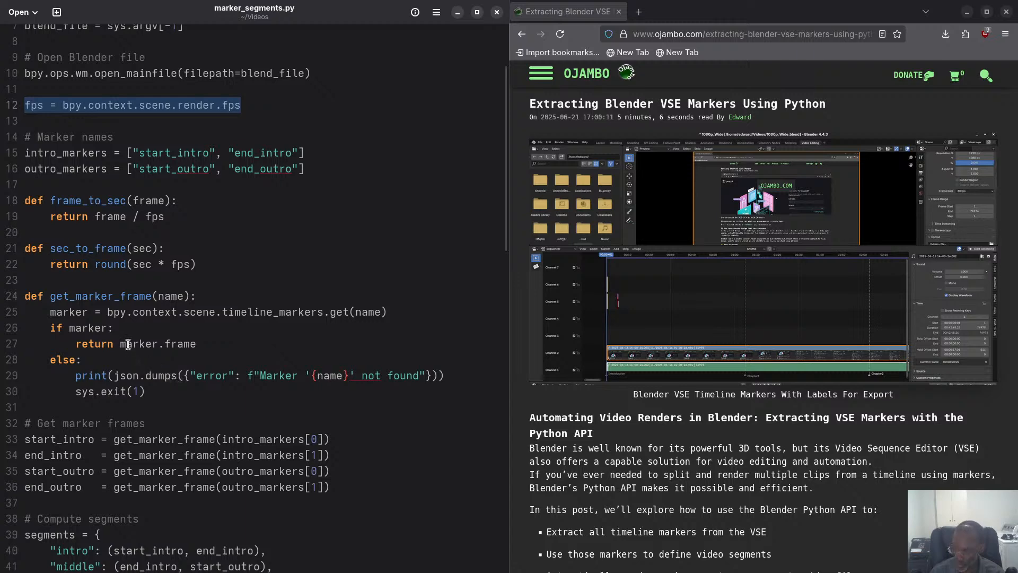
scroll(208, 334, "down", 2)
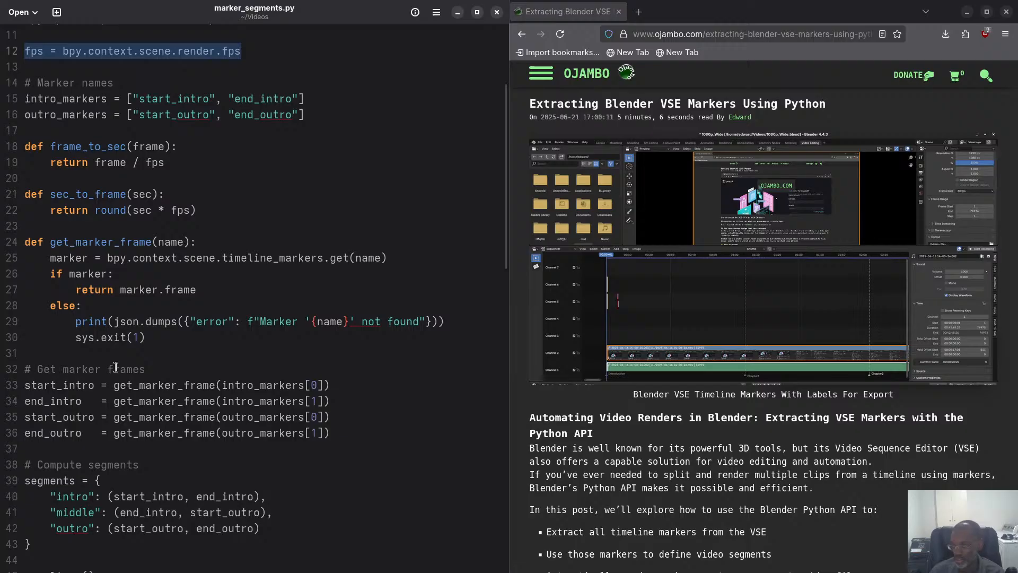
scroll(113, 371, "down", 3)
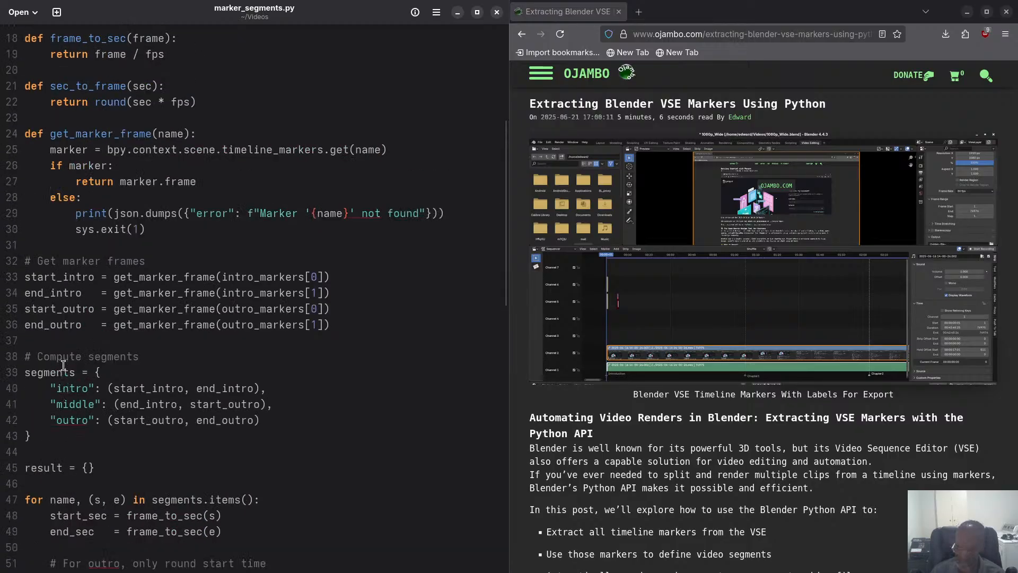
scroll(65, 372, "down", 3)
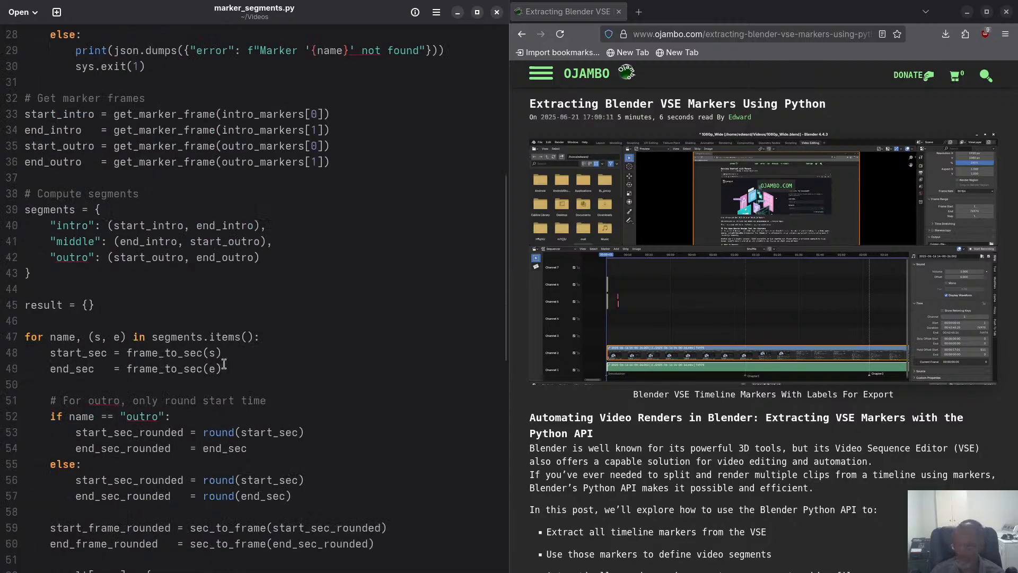
scroll(190, 395, "down", 1)
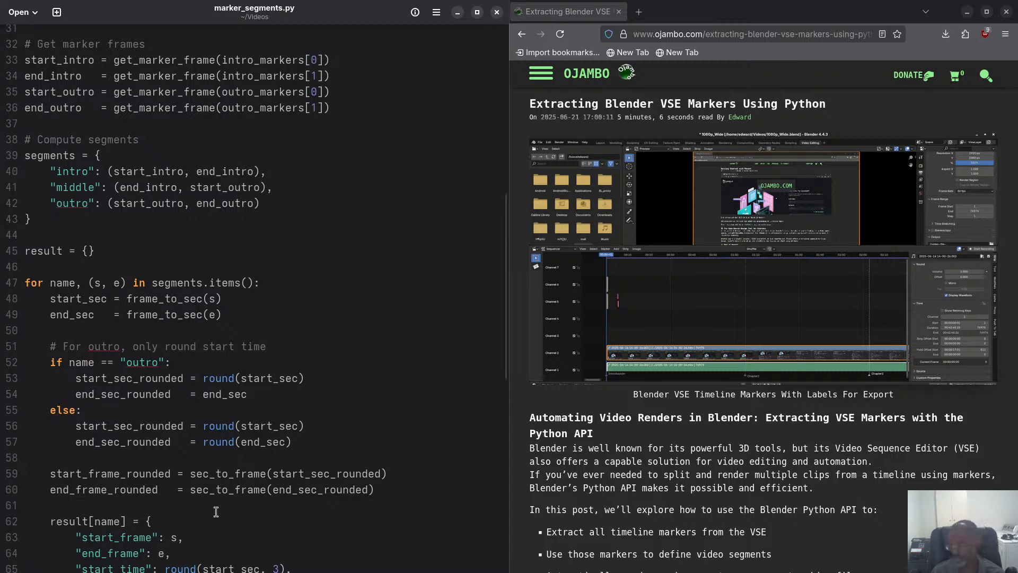
scroll(229, 495, "down", 2)
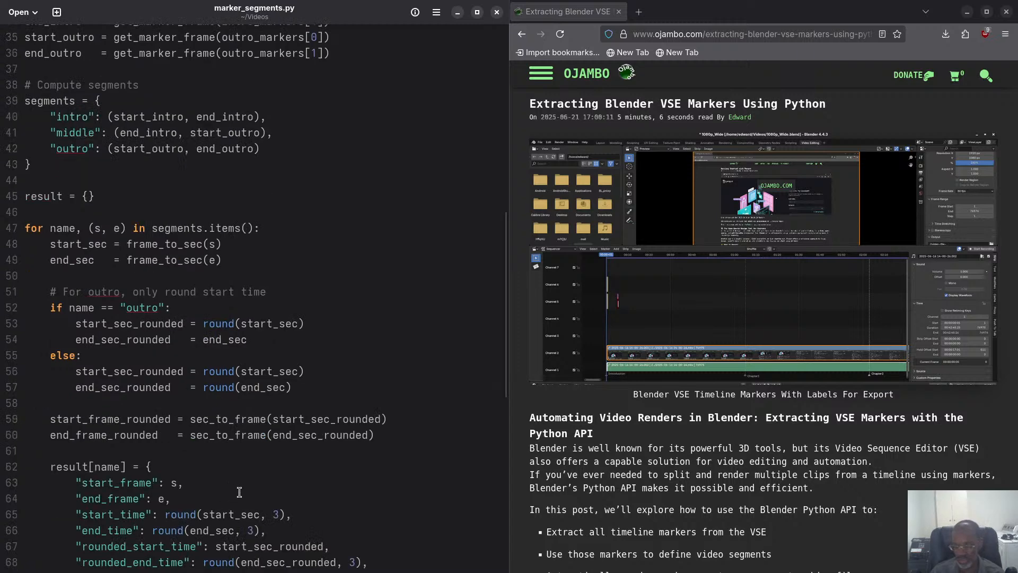
scroll(246, 493, "down", 2)
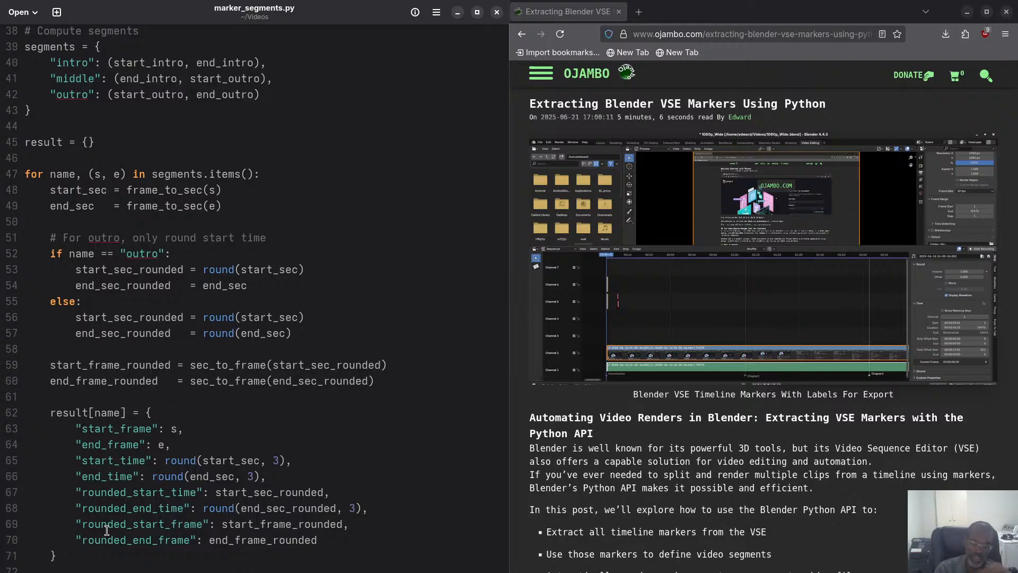
scroll(116, 413, "down", 2)
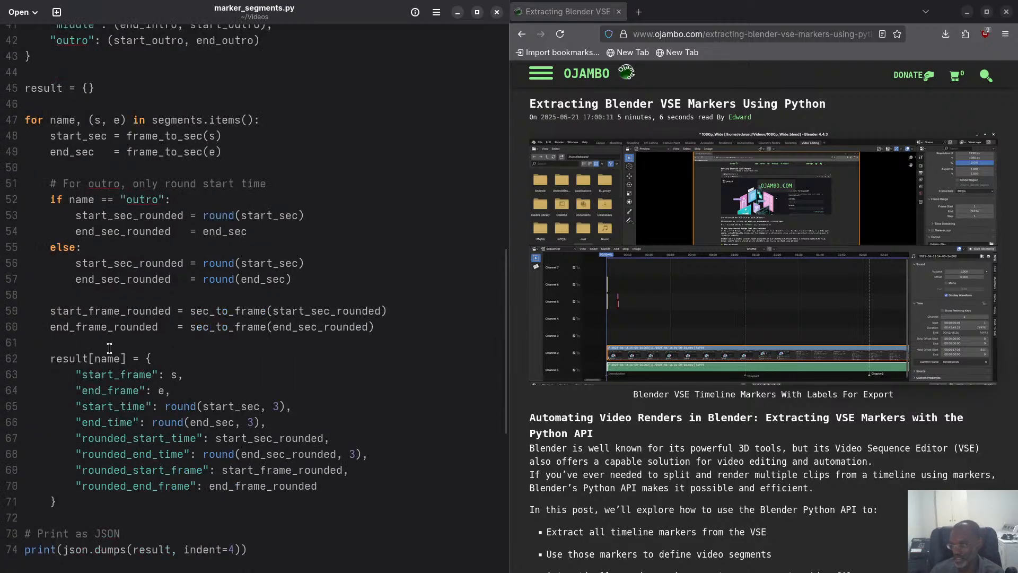
scroll(109, 348, "down", 2)
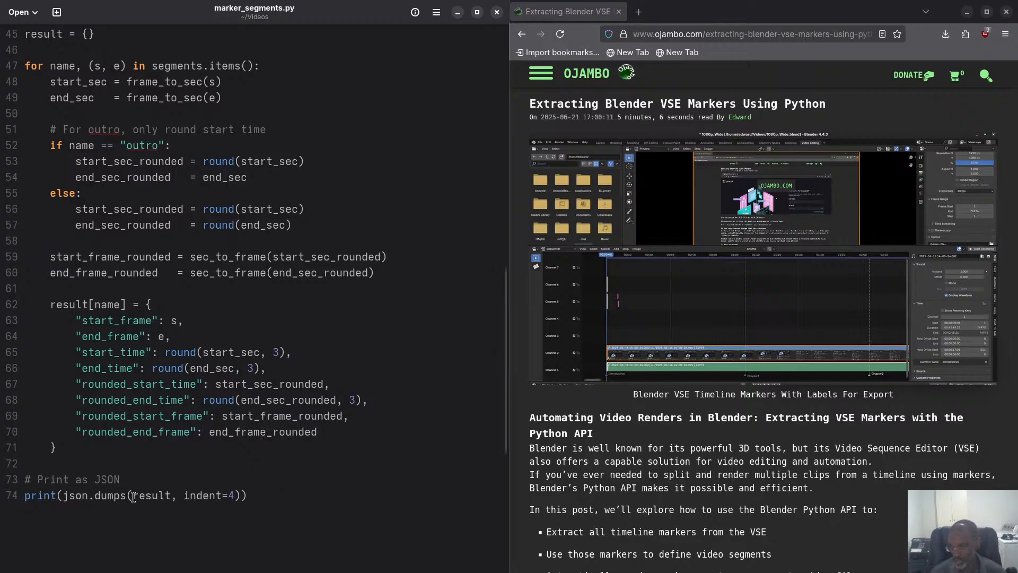
left_click(235, 495)
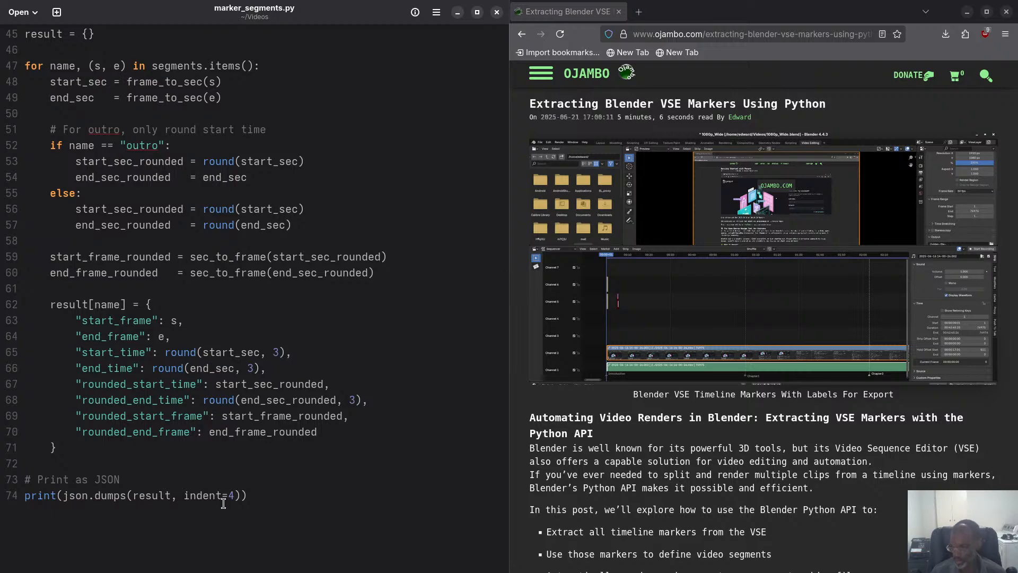
Look through the Videos folder in the file manager for the script that renders the marker segments.
key("super")
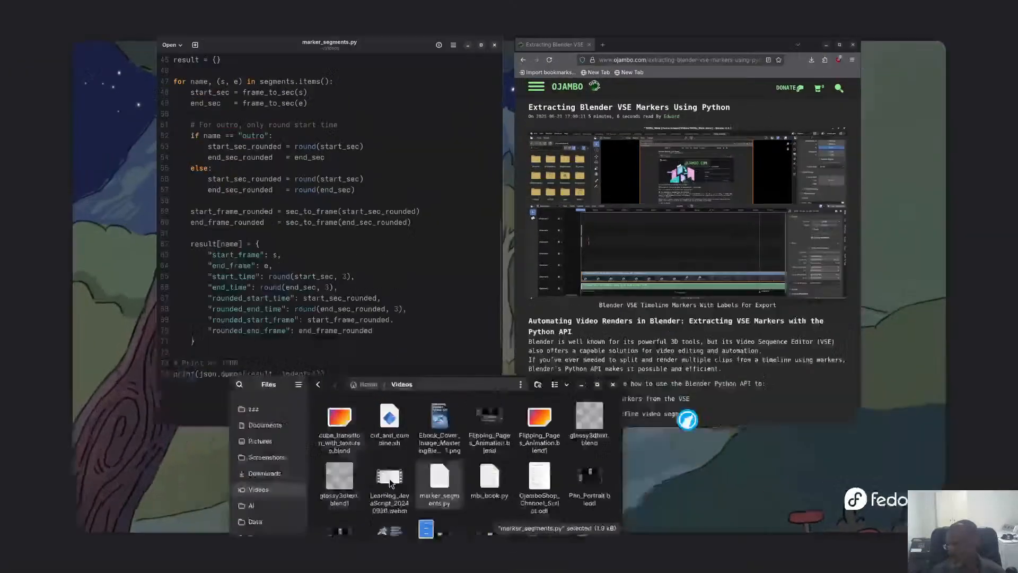
left_click(389, 479)
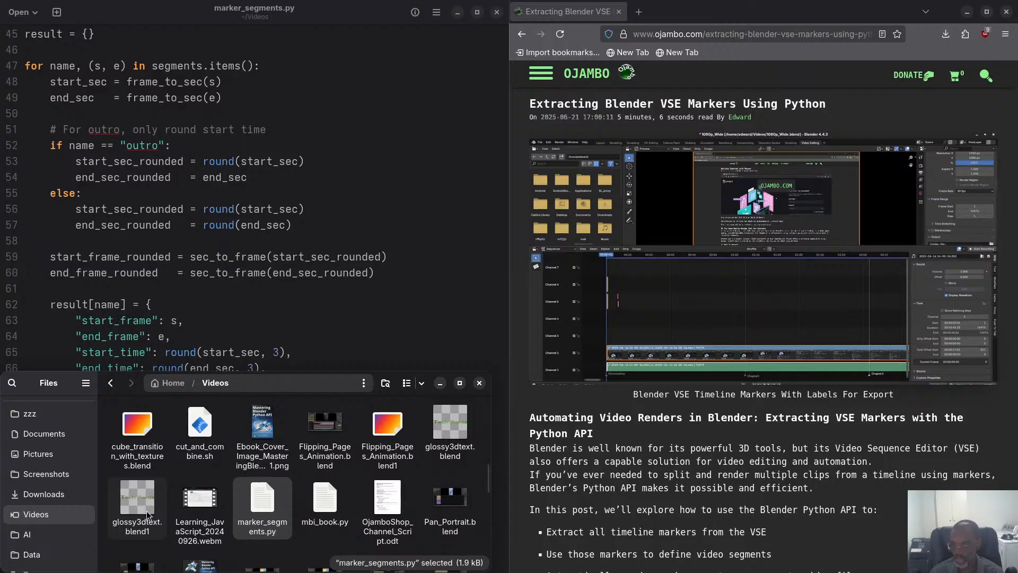
scroll(203, 507, "down", 3)
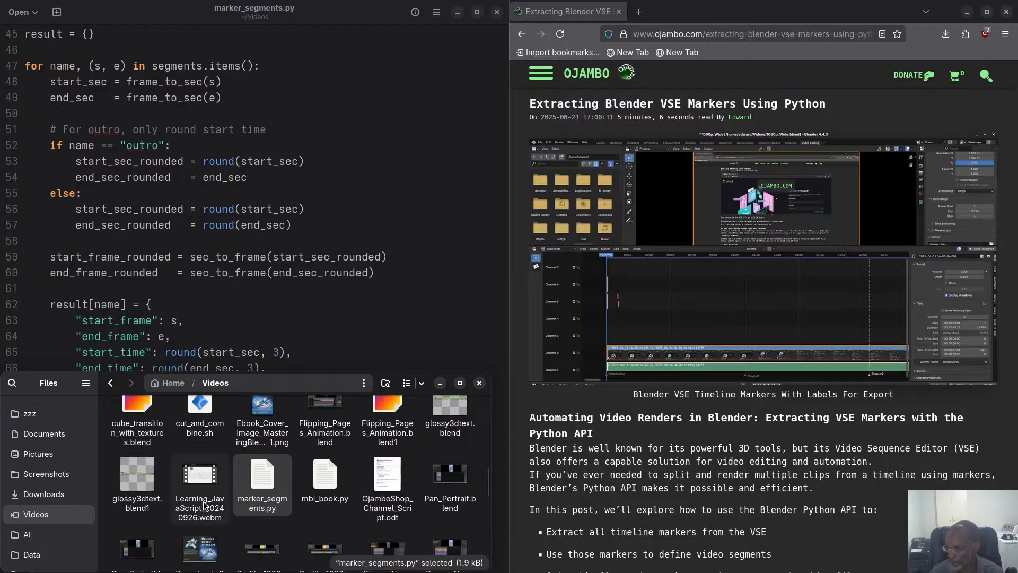
scroll(202, 501, "down", 3)
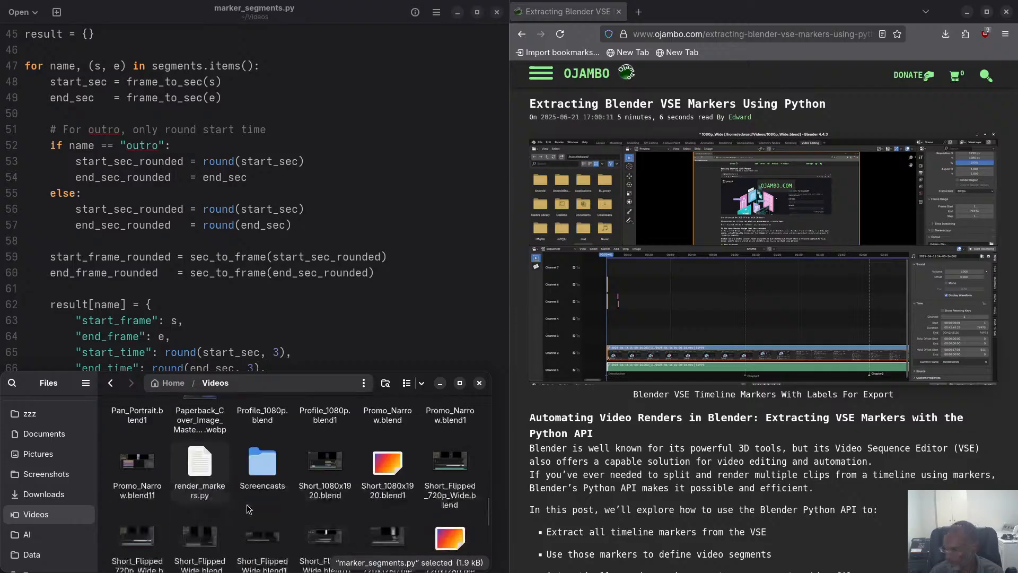
scroll(249, 510, "down", 1)
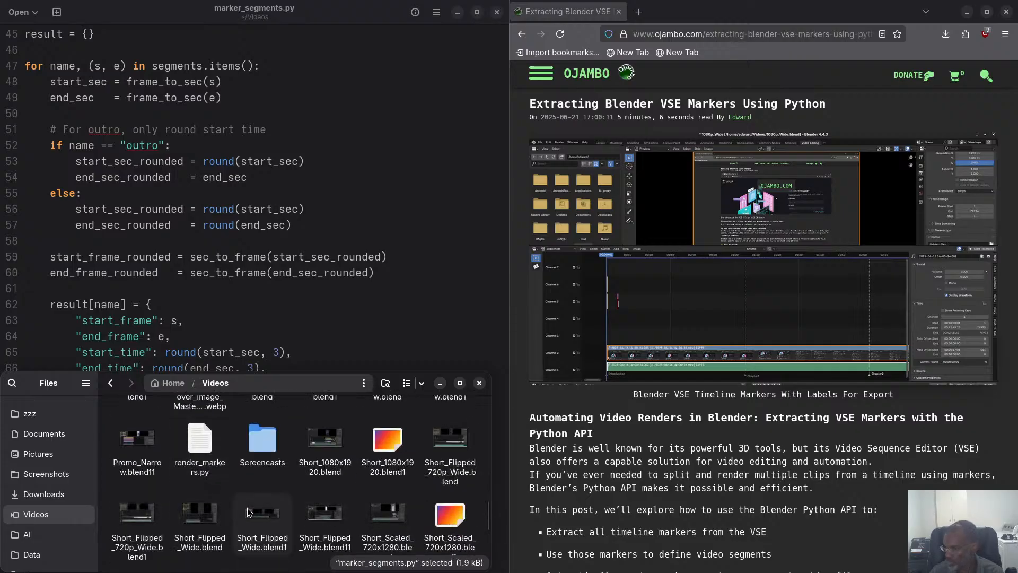
scroll(248, 510, "down", 3)
scroll(249, 510, "down", 4)
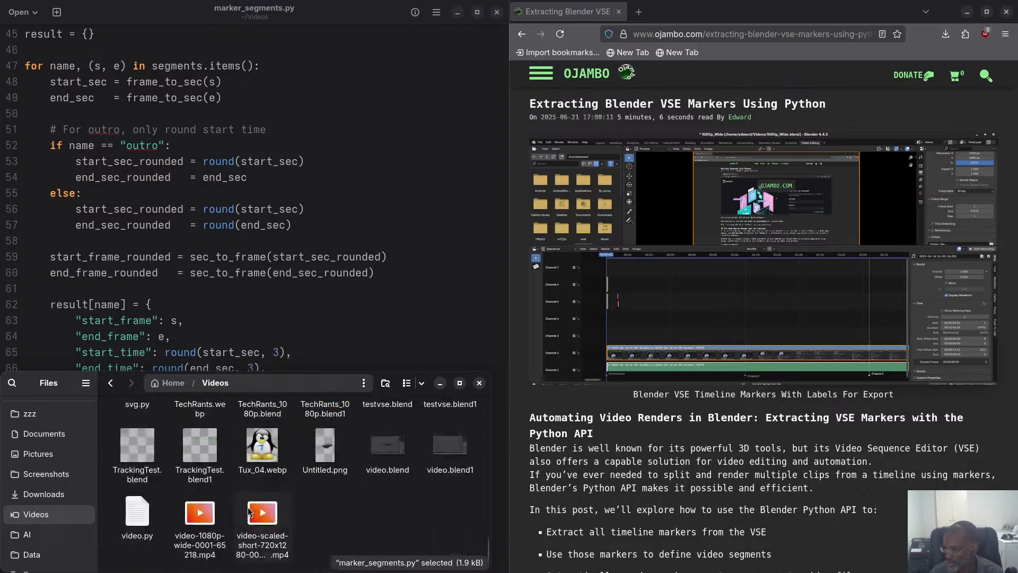
scroll(249, 510, "up", 3)
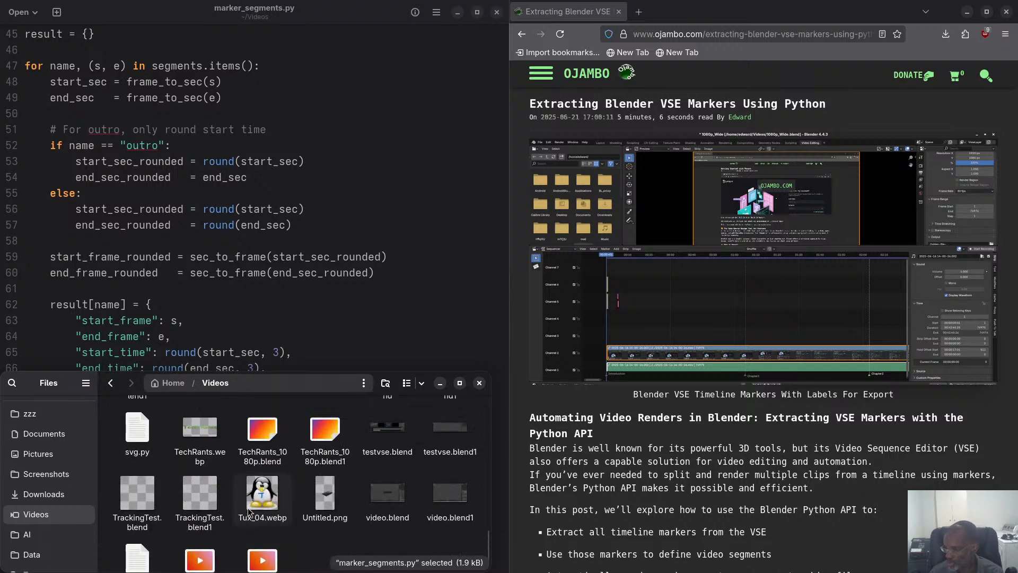
scroll(249, 511, "down", 2)
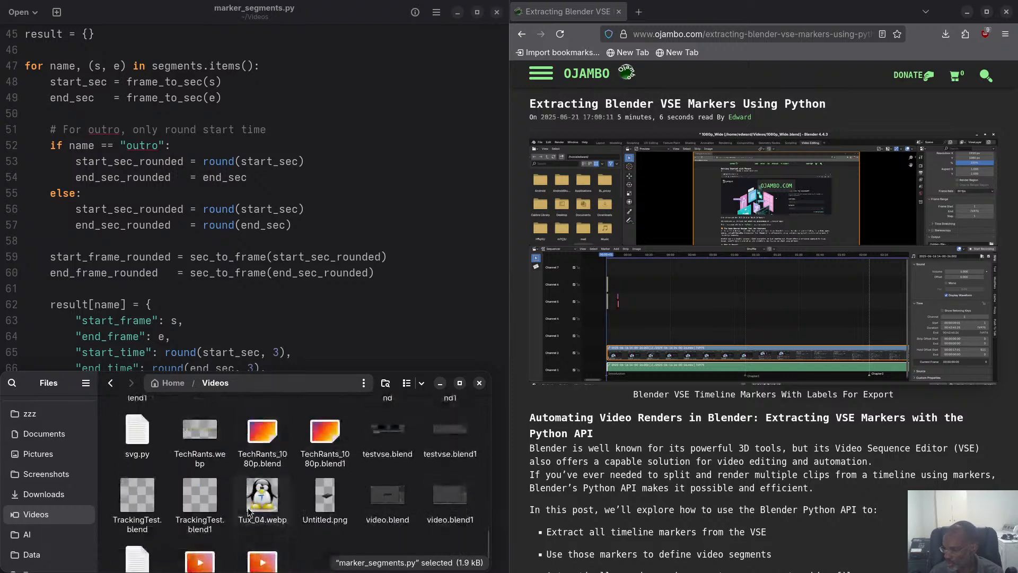
scroll(247, 508, "up", 9)
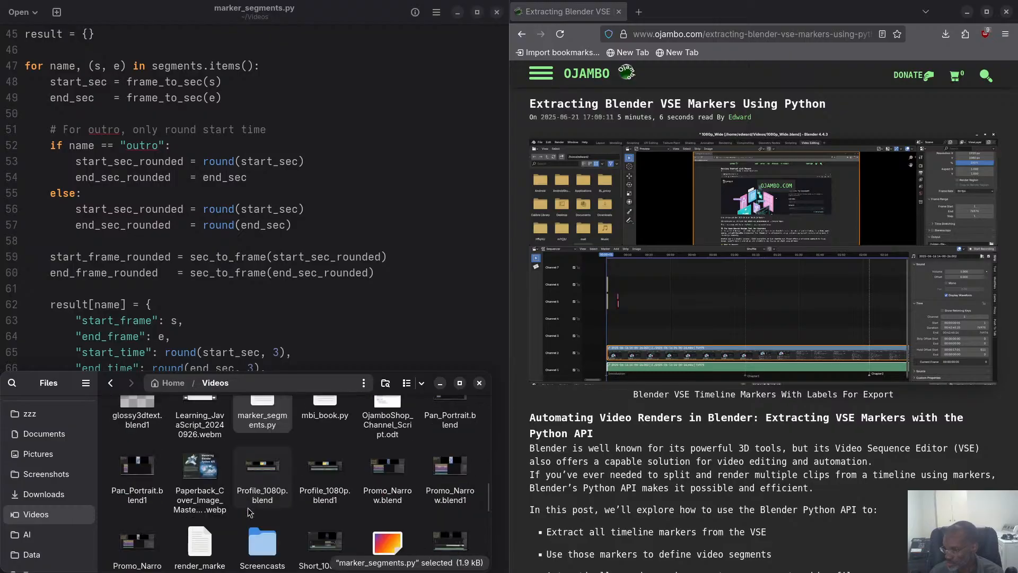
scroll(247, 511, "up", 5)
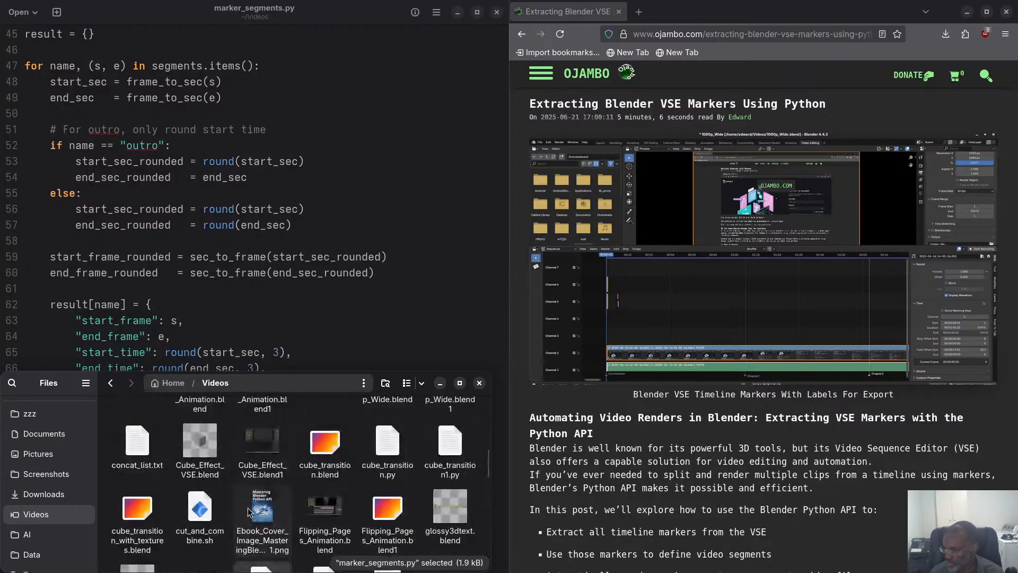
scroll(249, 511, "up", 1)
scroll(248, 511, "up", 8)
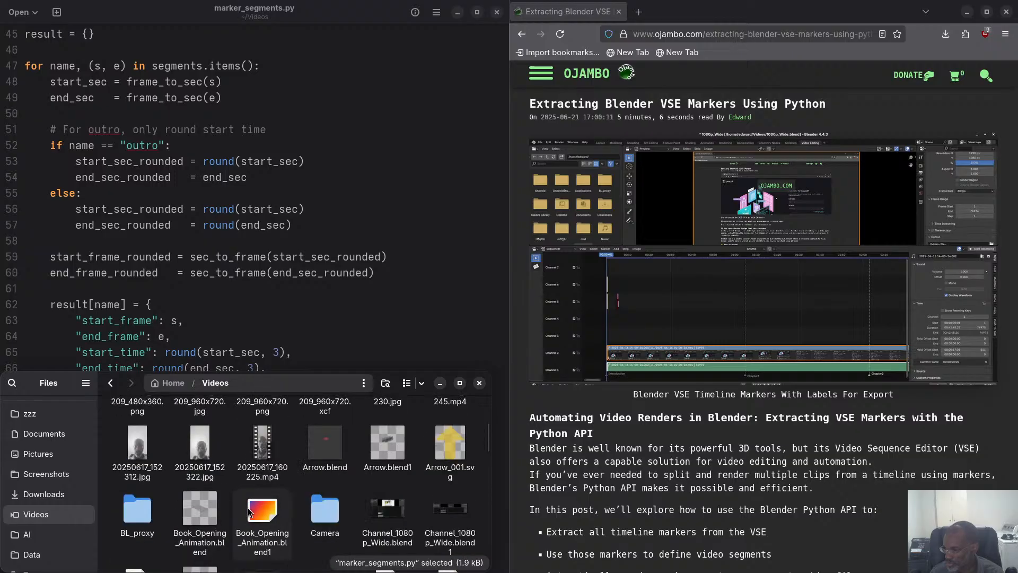
scroll(247, 507, "down", 5)
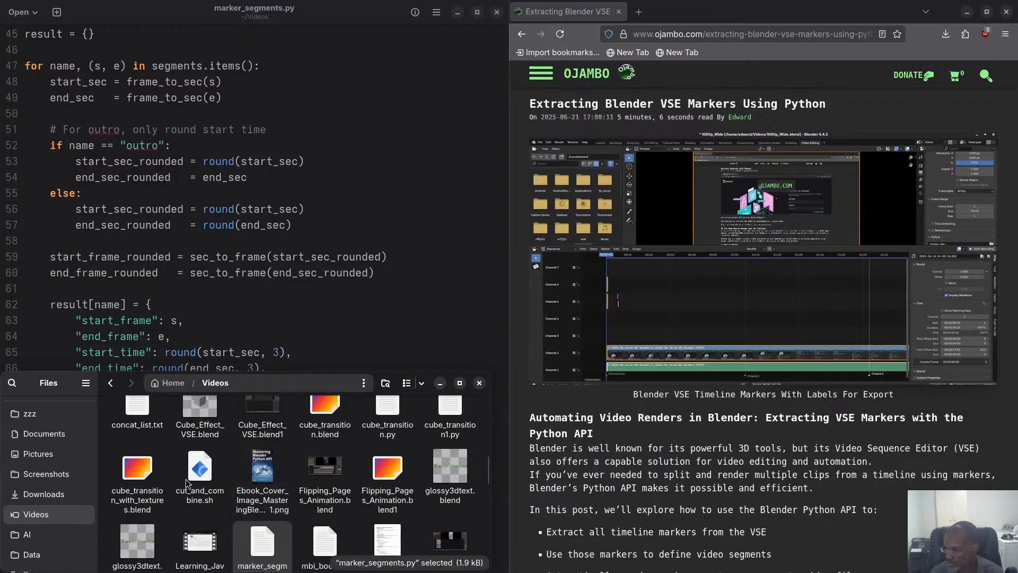
scroll(263, 484, "up", 1)
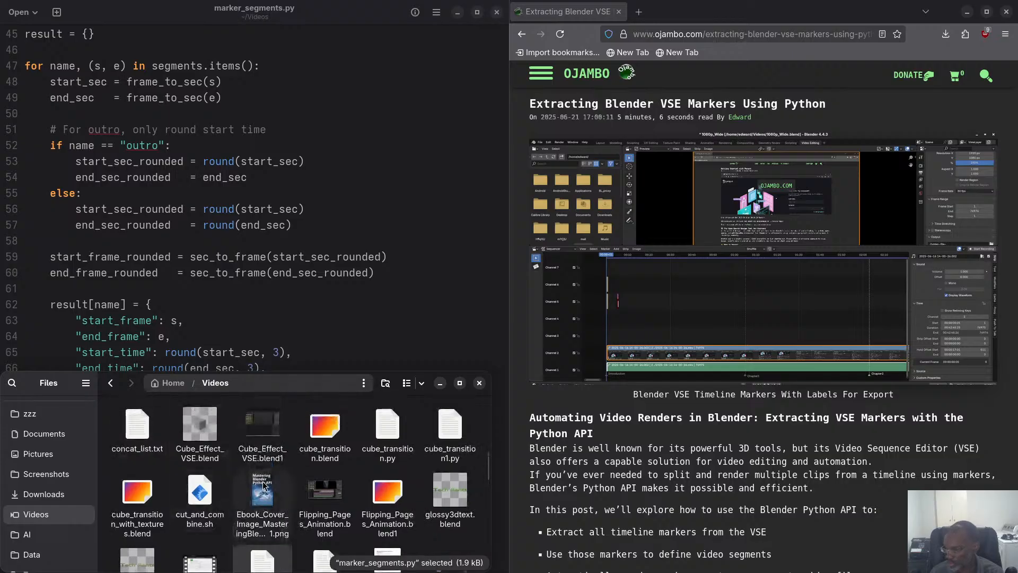
scroll(263, 484, "down", 3)
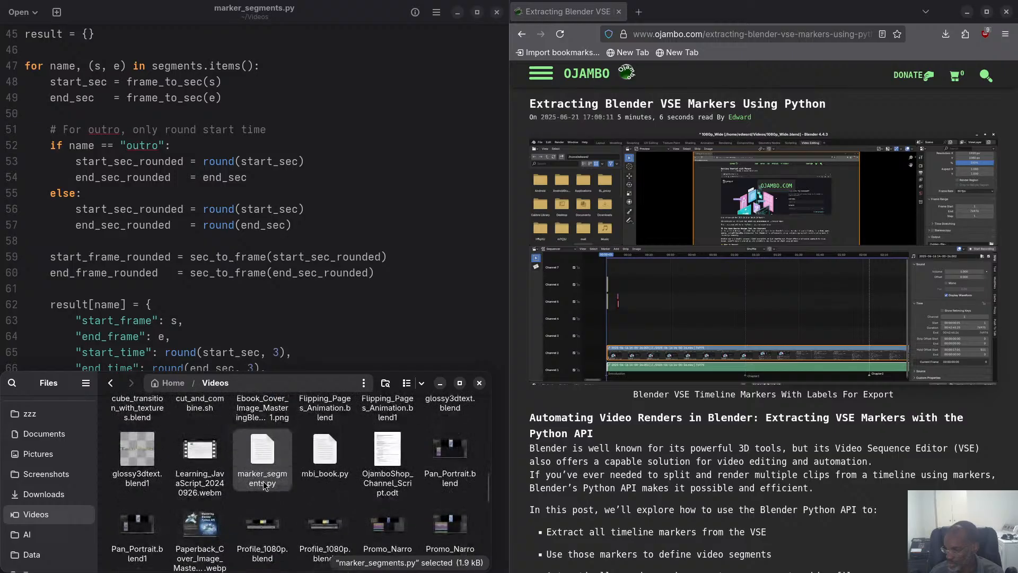
scroll(263, 486, "down", 3)
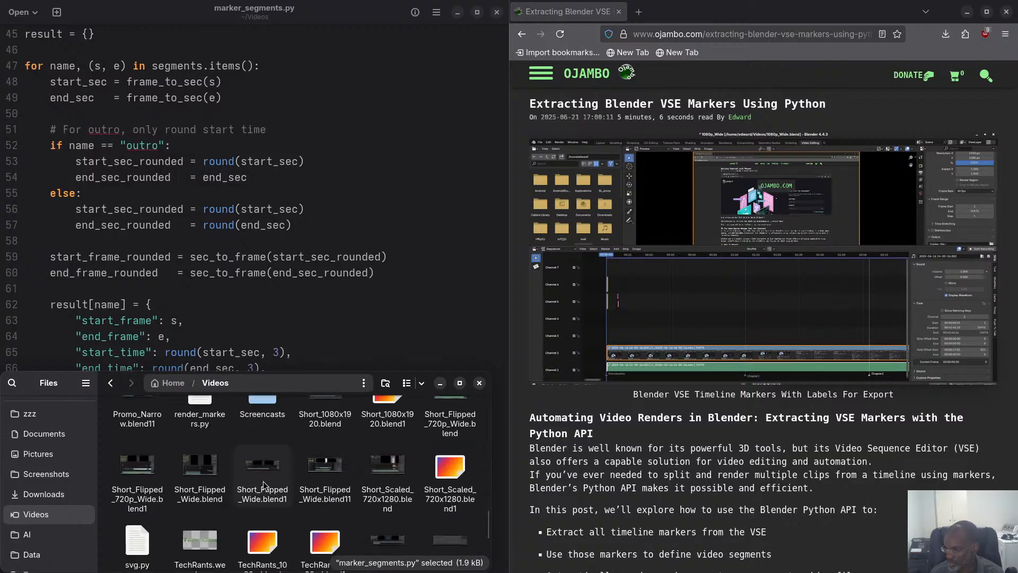
left_click(242, 256)
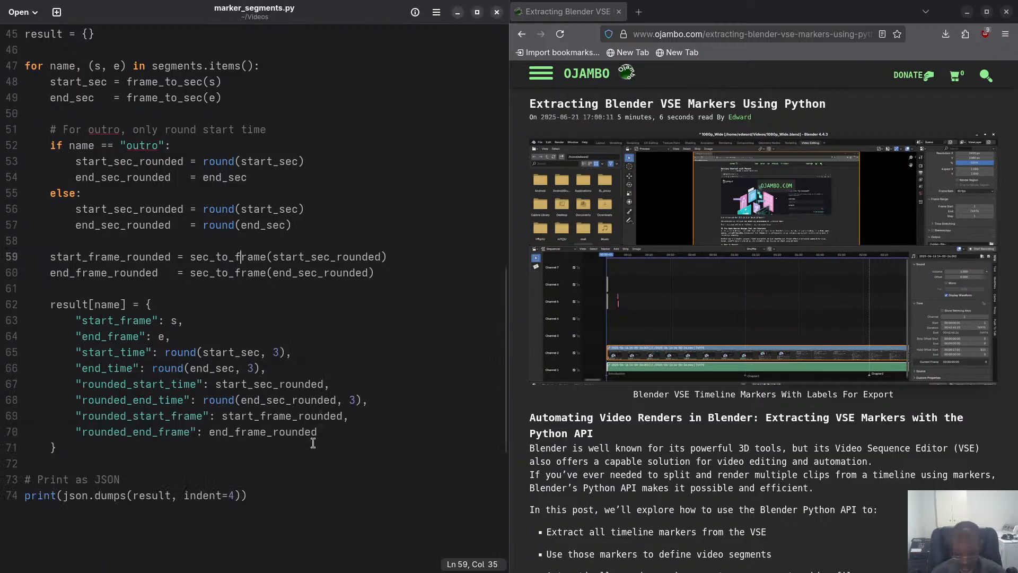
Open a terminal in the Videos folder, keep only that session in its window, and move it over the text editor.
key("super")
left_click(438, 472)
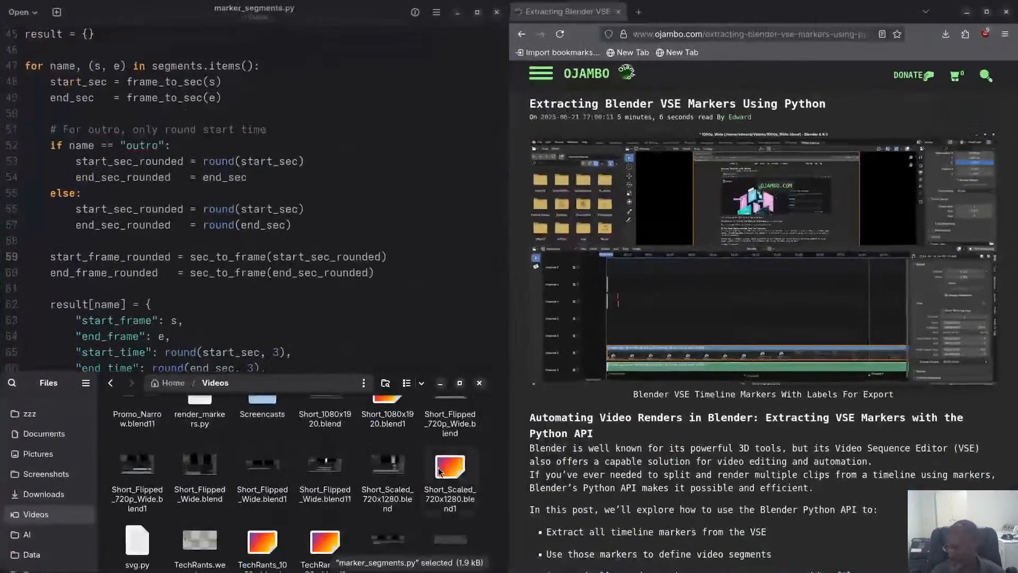
right_click(424, 505)
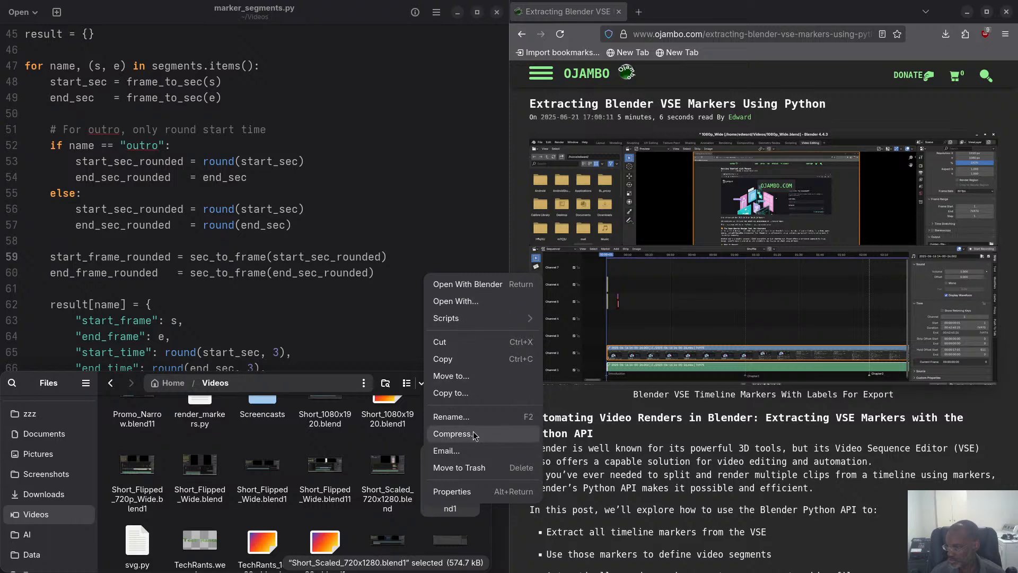
left_click(390, 442)
right_click(419, 518)
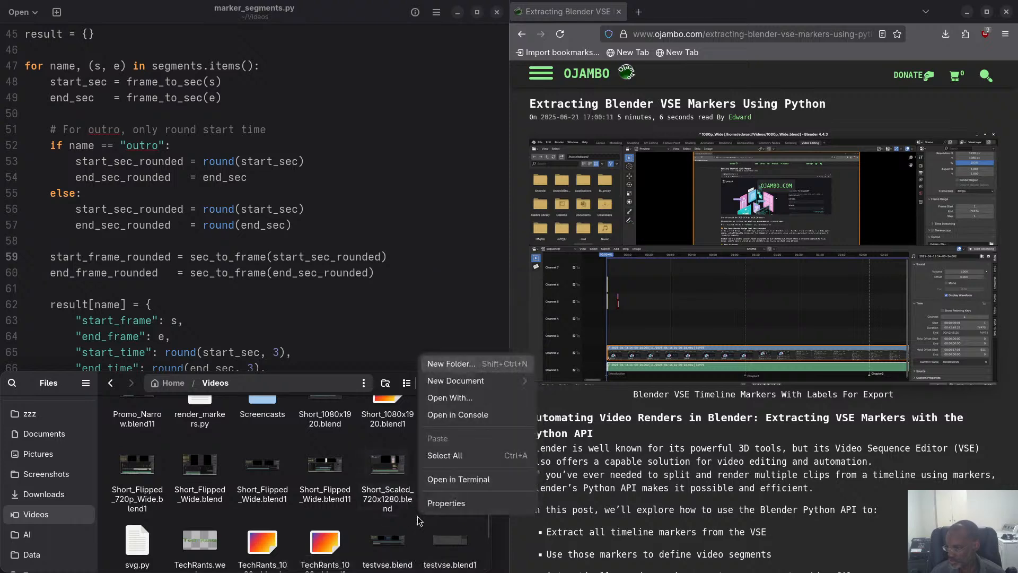
left_click(438, 415)
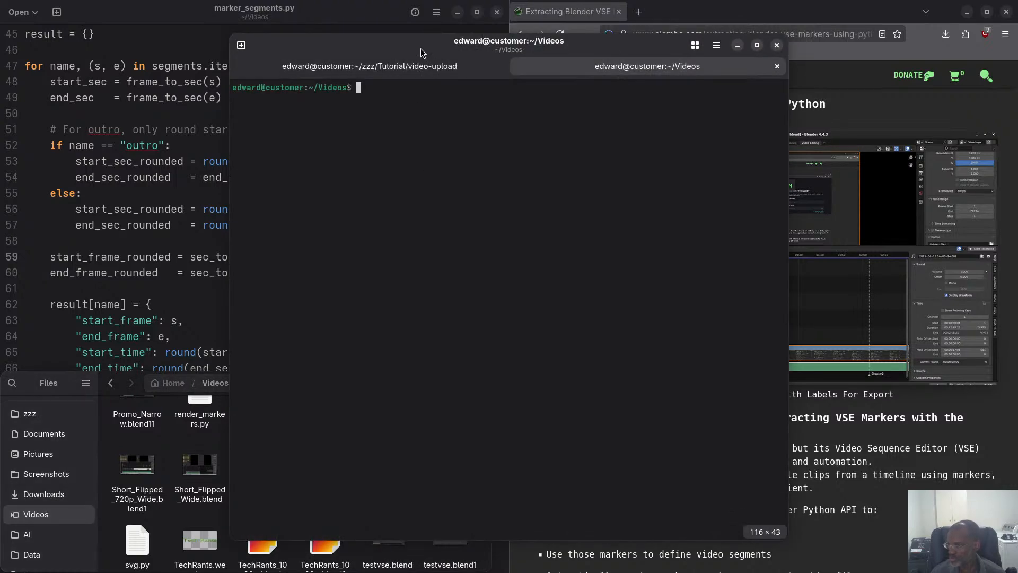
left_click(499, 66)
left_click_drag(503, 42, 300, 28)
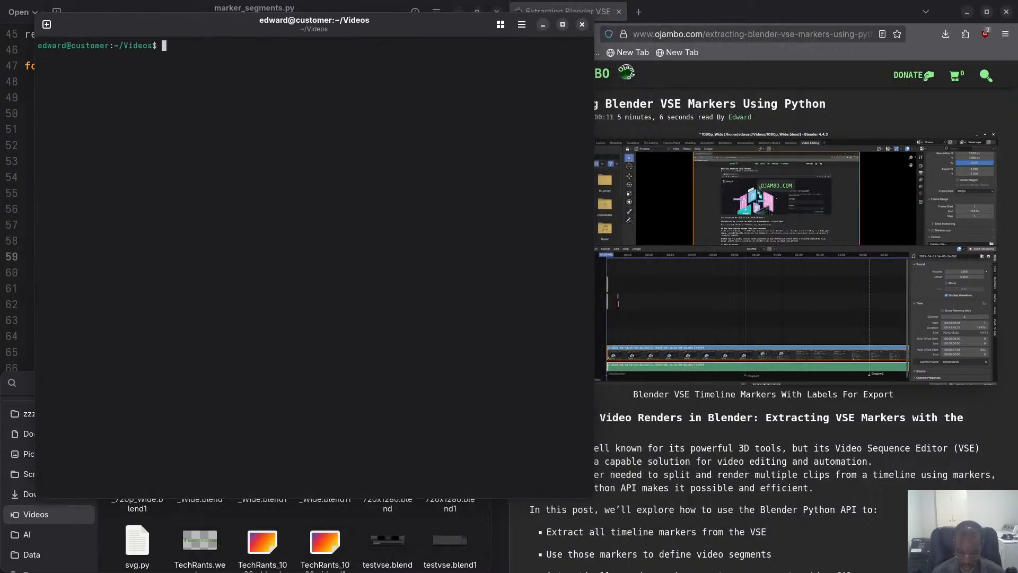
List the folder's Python files one per line with ls -1 *.py and move the terminal over the browser.
type("ls -1 ")
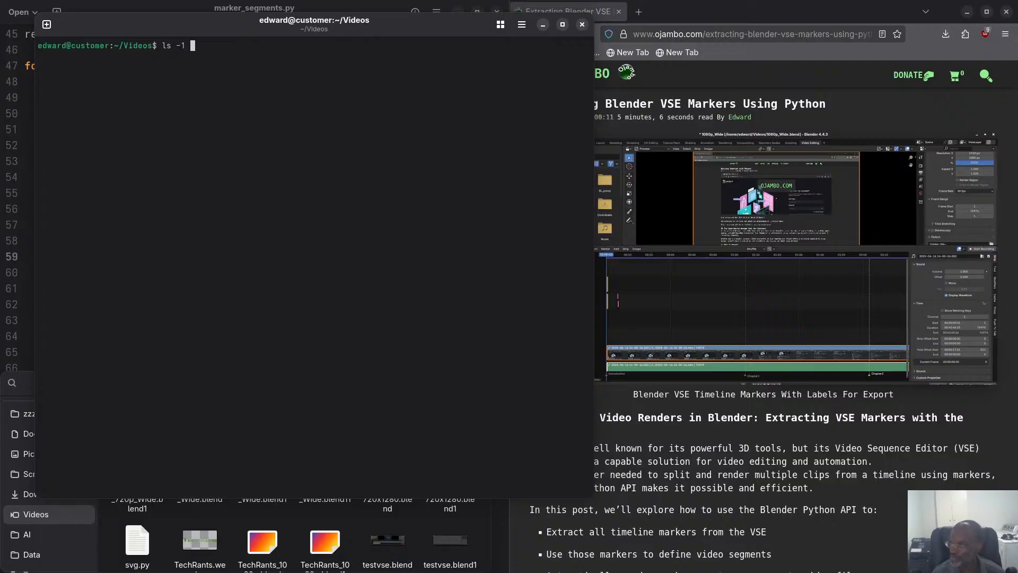
type("*.py")
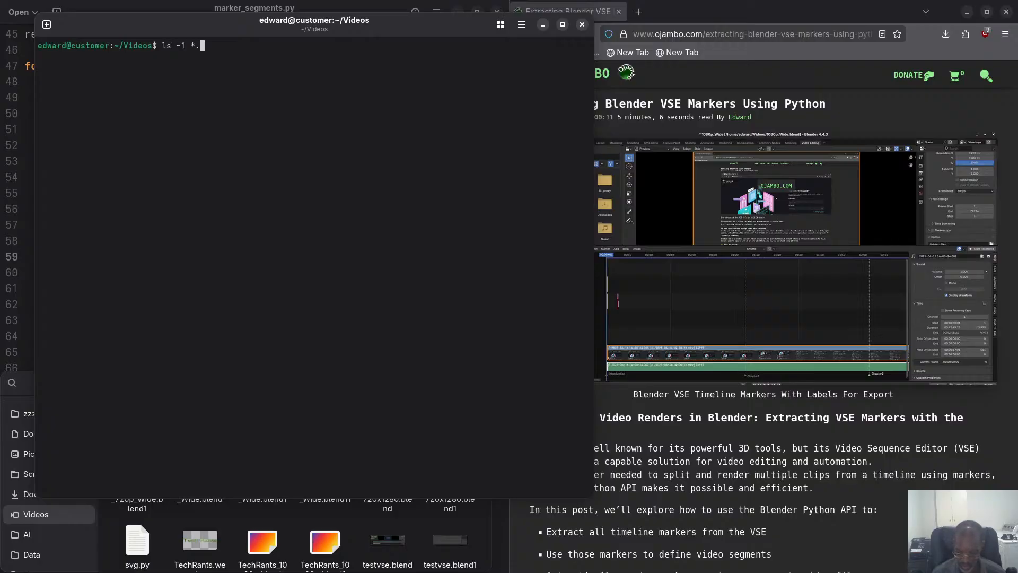
key("Return")
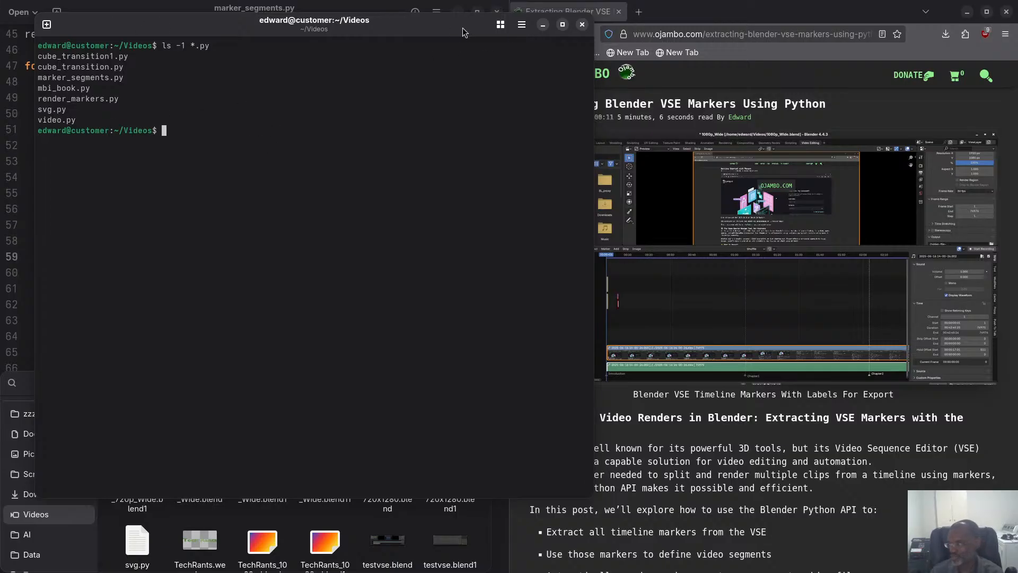
left_click_drag(420, 26, 890, 76)
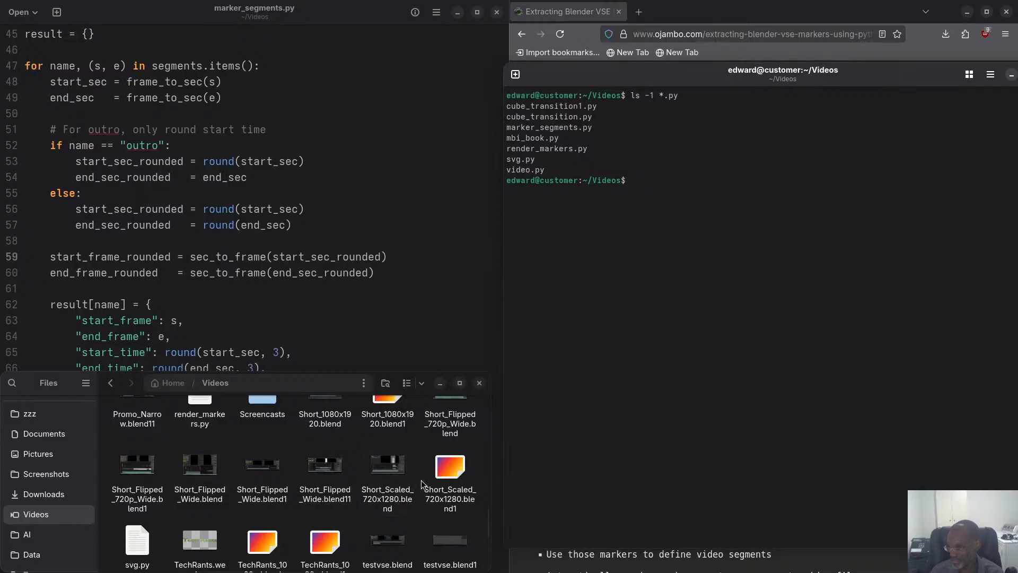
Find render_markers.py in the Videos folder and open it in the text editor alongside marker_segments.py.
left_click(442, 479)
scroll(407, 509, "down", 3)
scroll(408, 510, "down", 2)
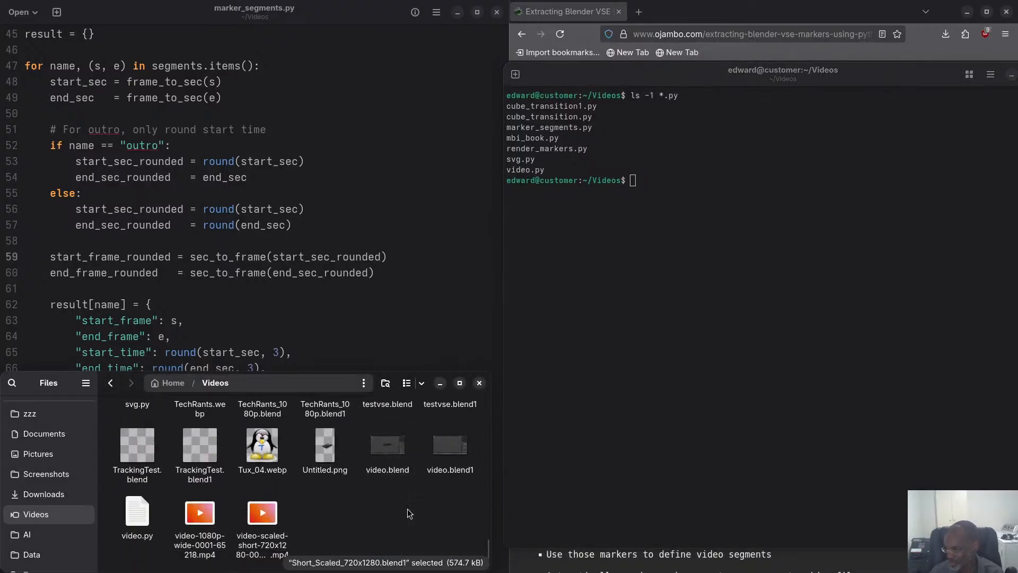
scroll(381, 503, "up", 1)
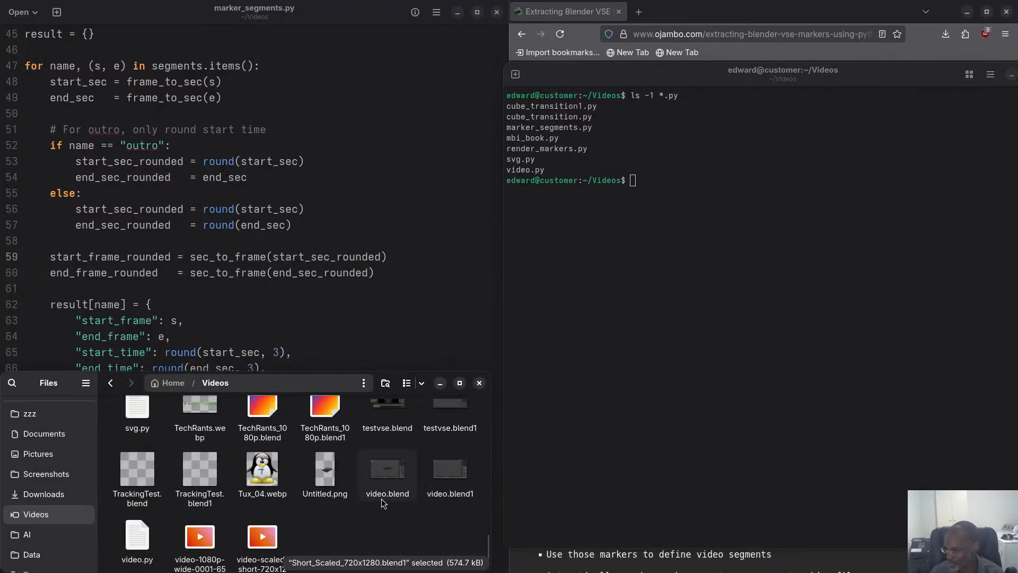
scroll(266, 493, "up", 2)
scroll(267, 493, "up", 6)
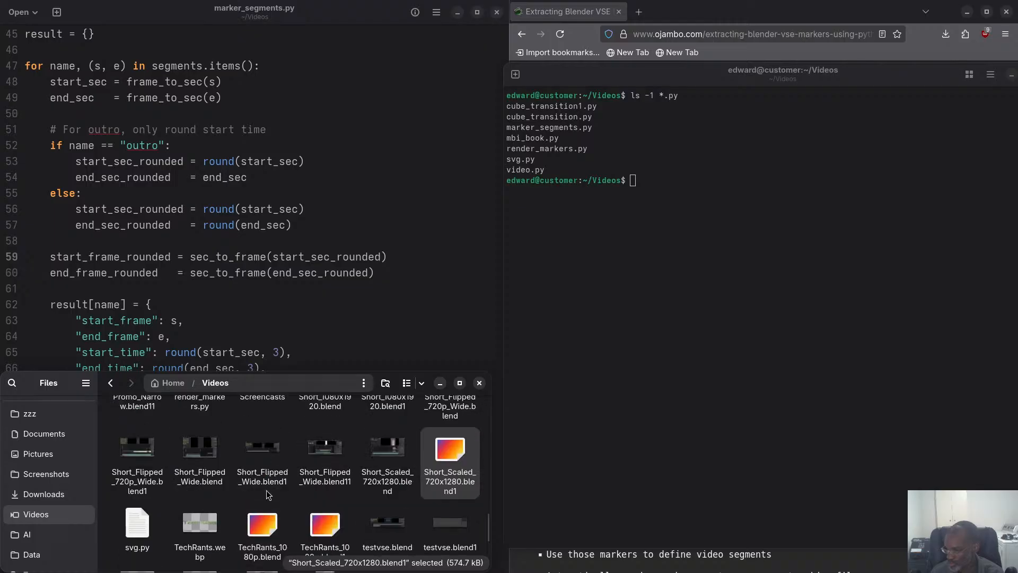
left_click_drag(196, 456, 175, 280)
left_click(176, 196)
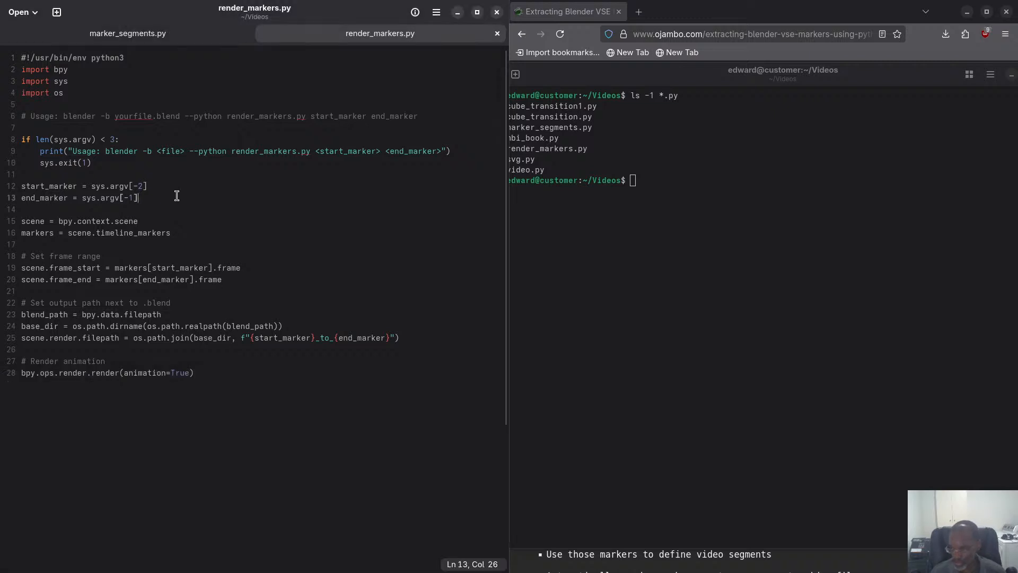
Enlarge the text of render_markers.py, read through its marker arguments, frame range, output path and render call, and minimize the editor.
key("ctrl+plus")
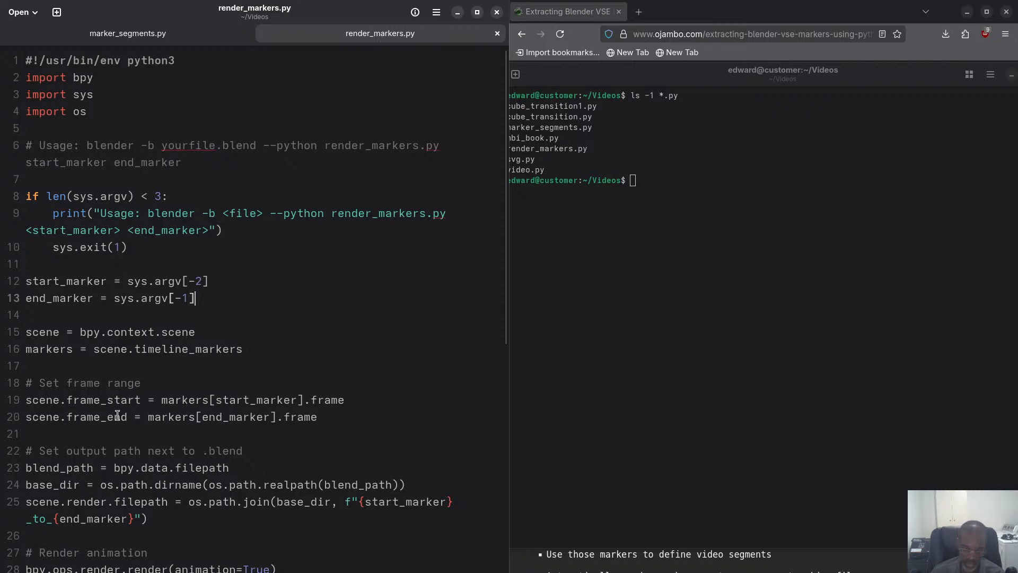
scroll(160, 406, "down", 1)
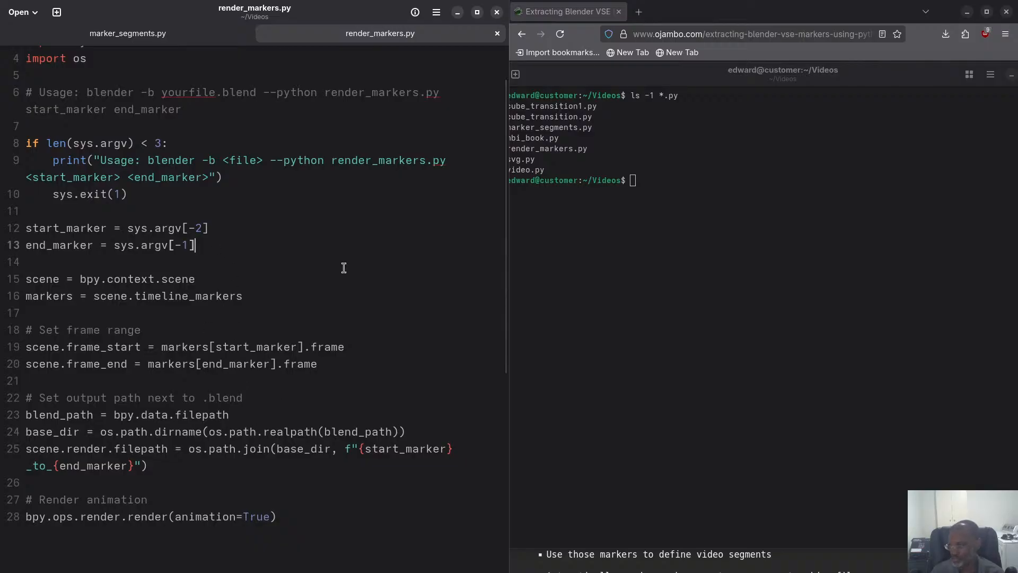
left_click(458, 12)
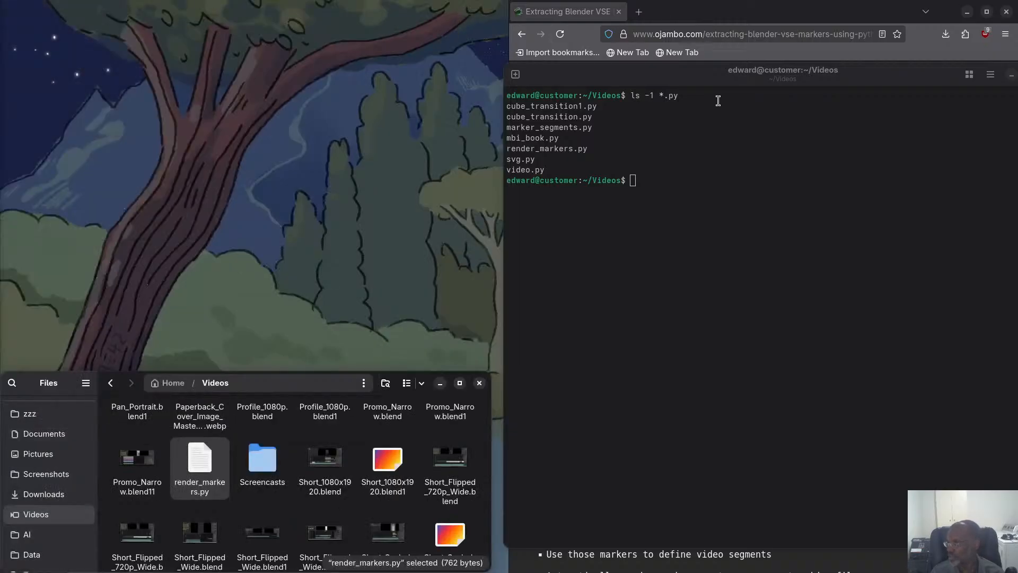
Fit the terminal above the file manager and beside the browser, and run clean-cli && clear in it.
left_click_drag(701, 89, 191, 16)
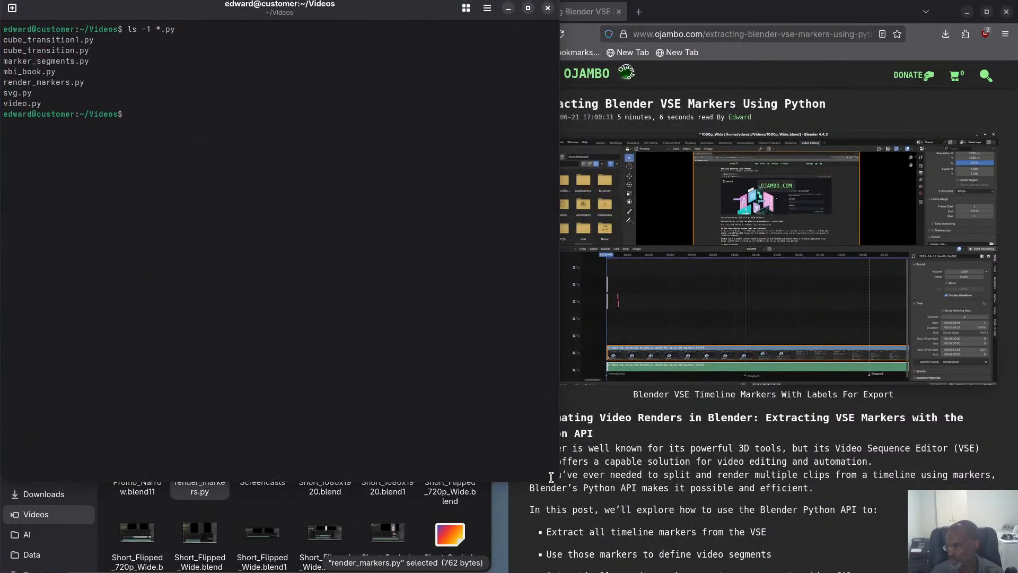
left_click_drag(556, 478, 507, 367)
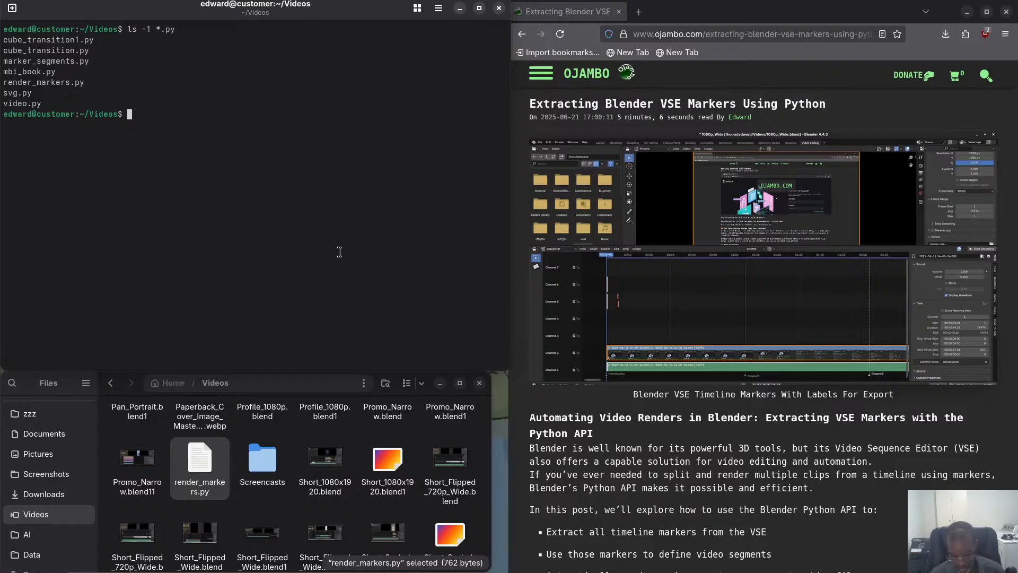
type("clean-cli ")
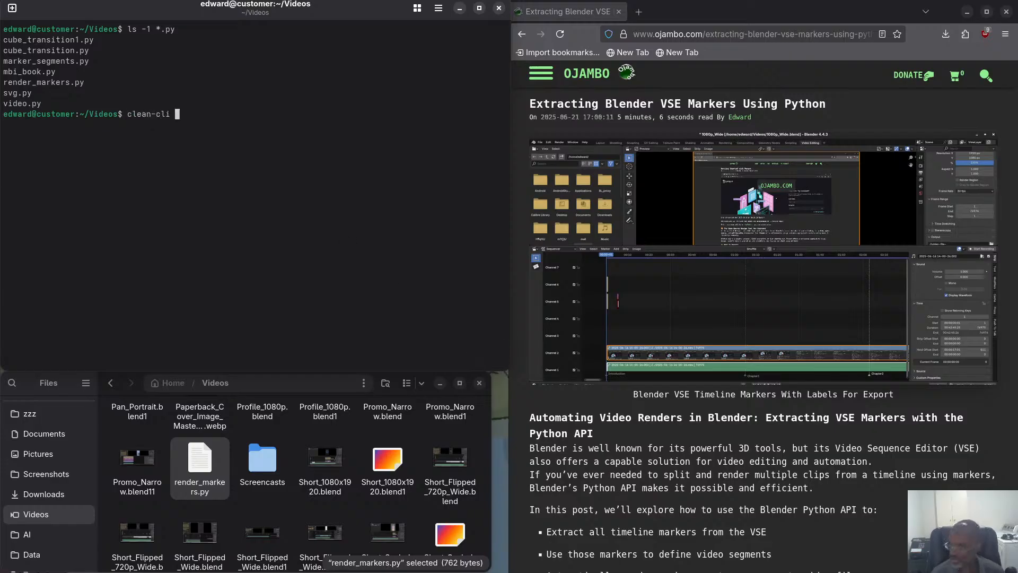
type("&& clear")
key("Return")
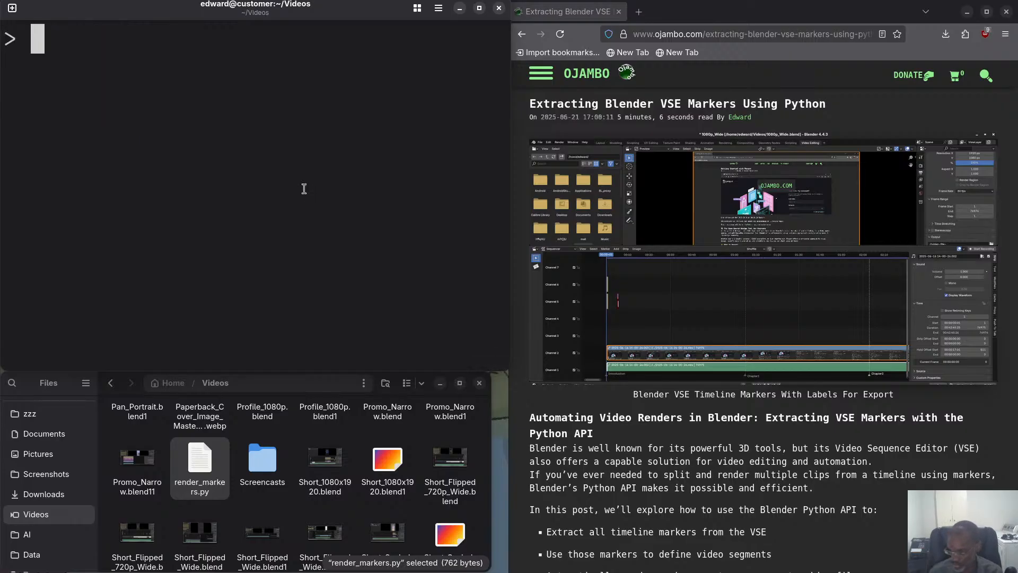
Find 1080p_Wide.blend in the Videos folder and select it.
scroll(277, 561, "down", 10)
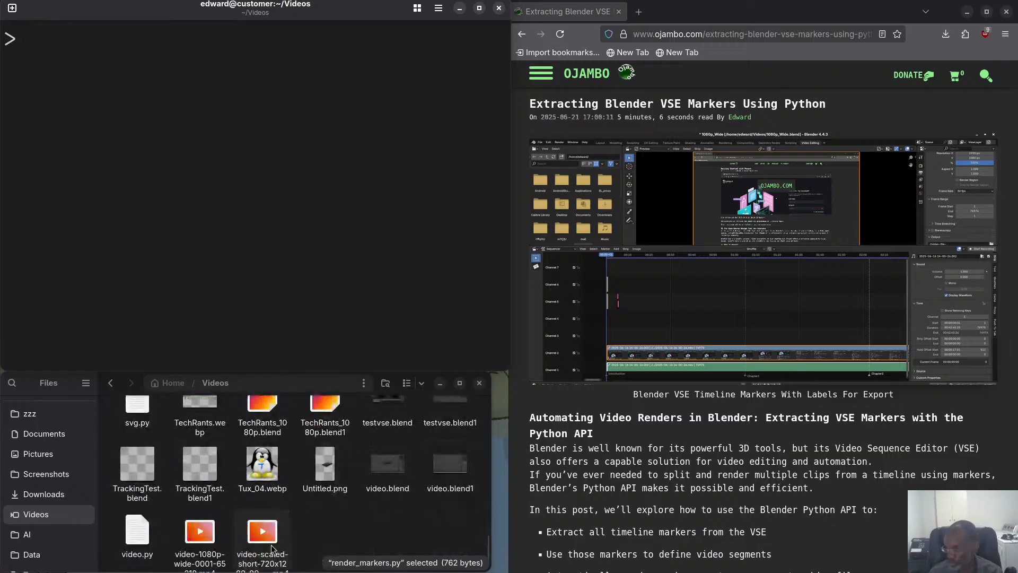
scroll(289, 541, "up", 8)
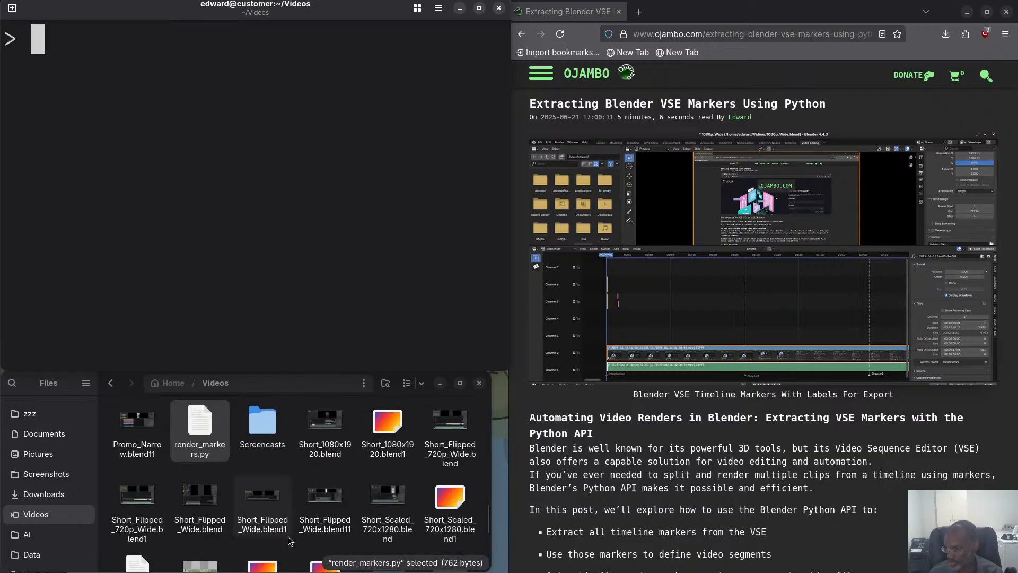
scroll(290, 540, "up", 5)
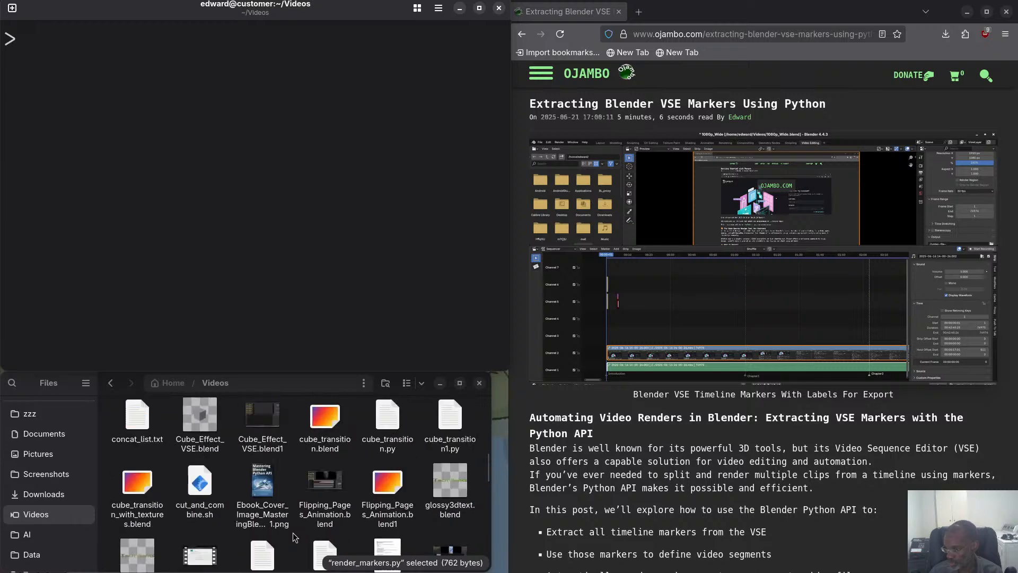
scroll(315, 512, "up", 2)
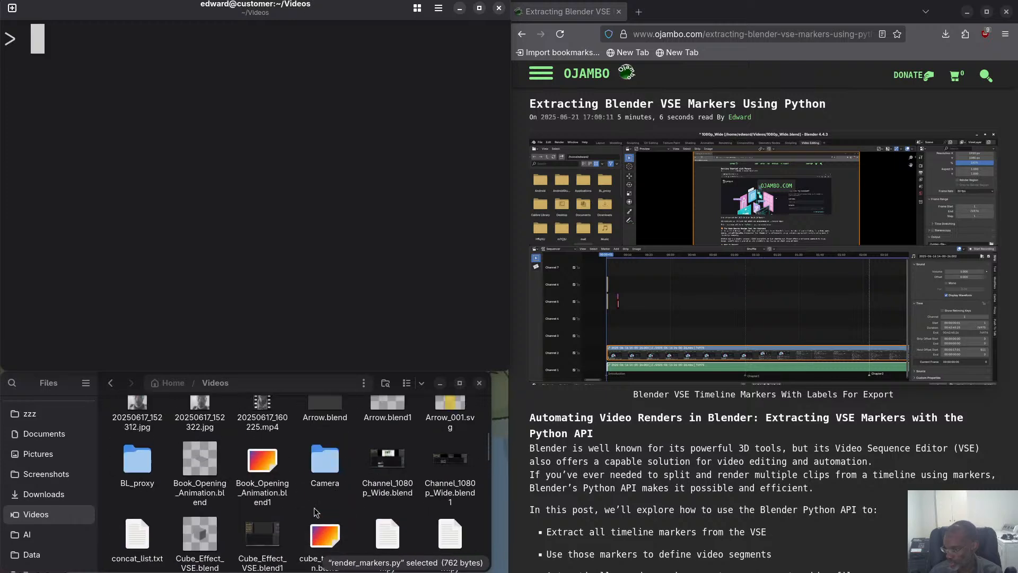
scroll(314, 508, "up", 3)
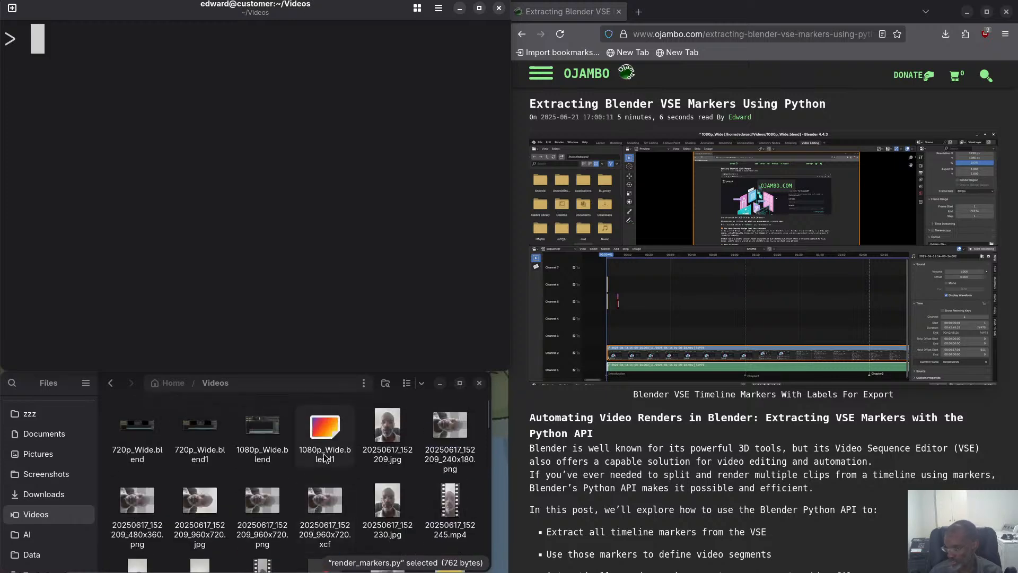
left_click(263, 441)
Try to run the marker script on the project in the terminal with blender -b 1080p_Wide.blend -P marker_segments.py.
left_click(196, 216)
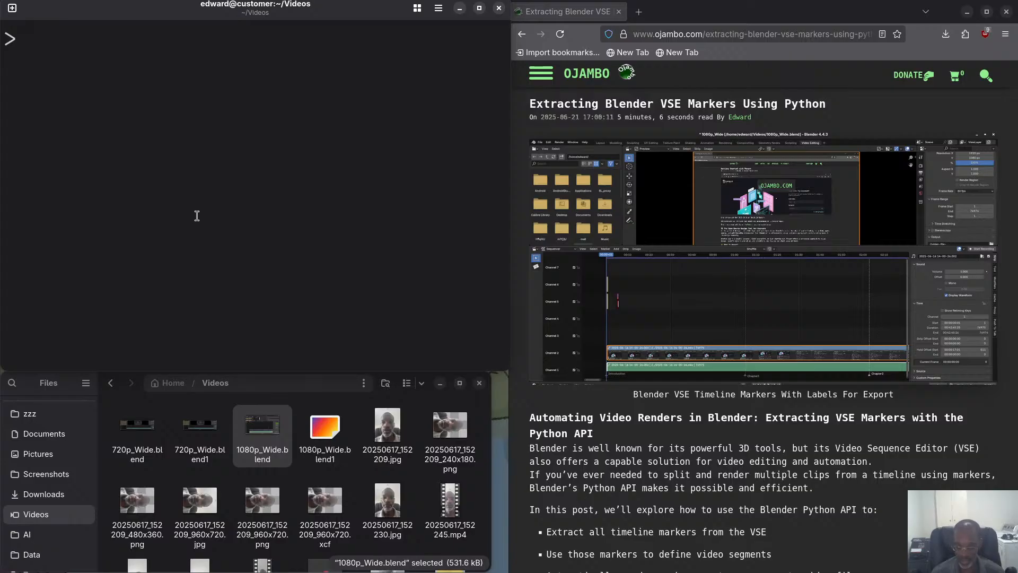
type("ble")
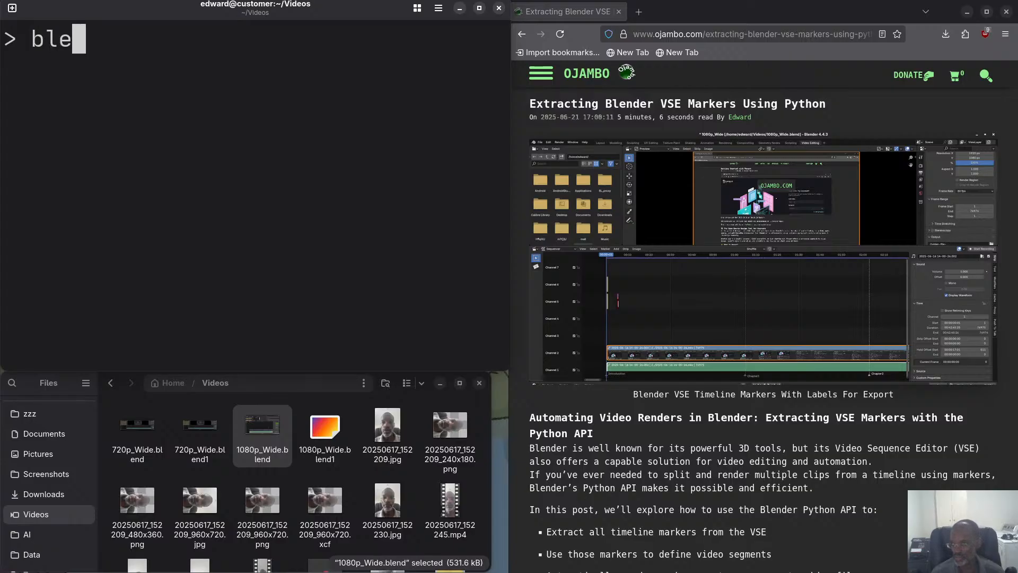
type("nder -b")
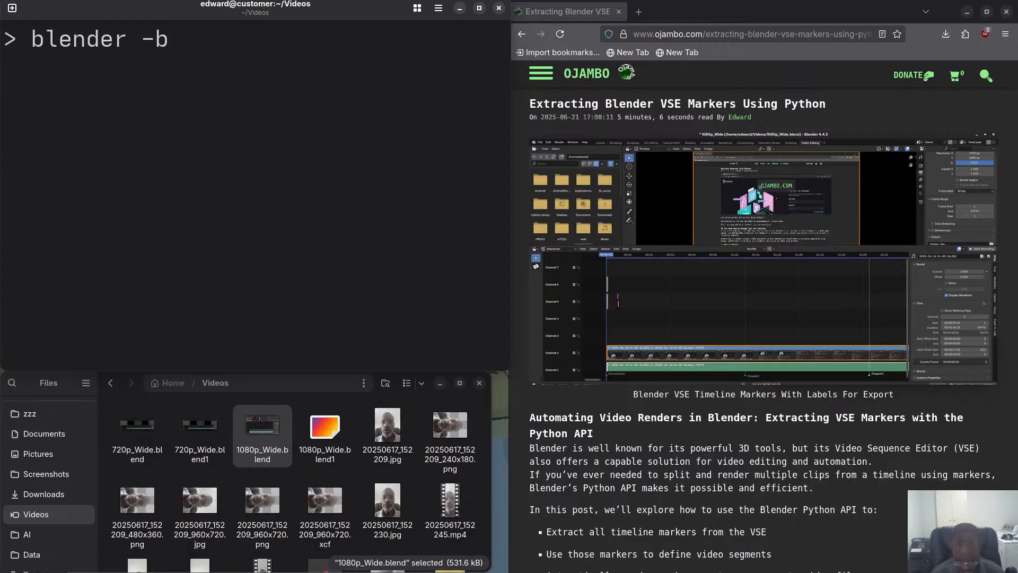
type("10")
key("Tab")
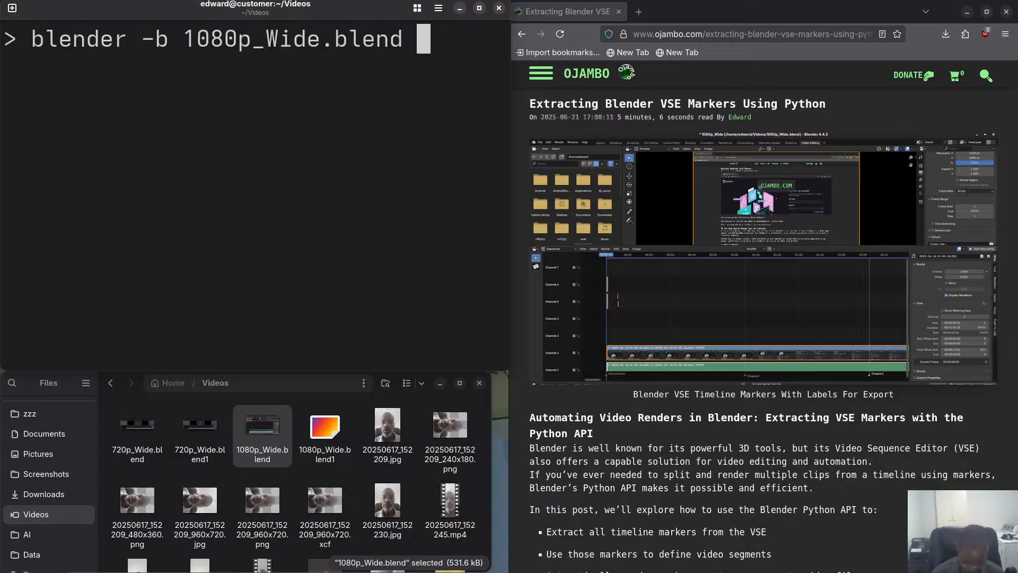
type("-")
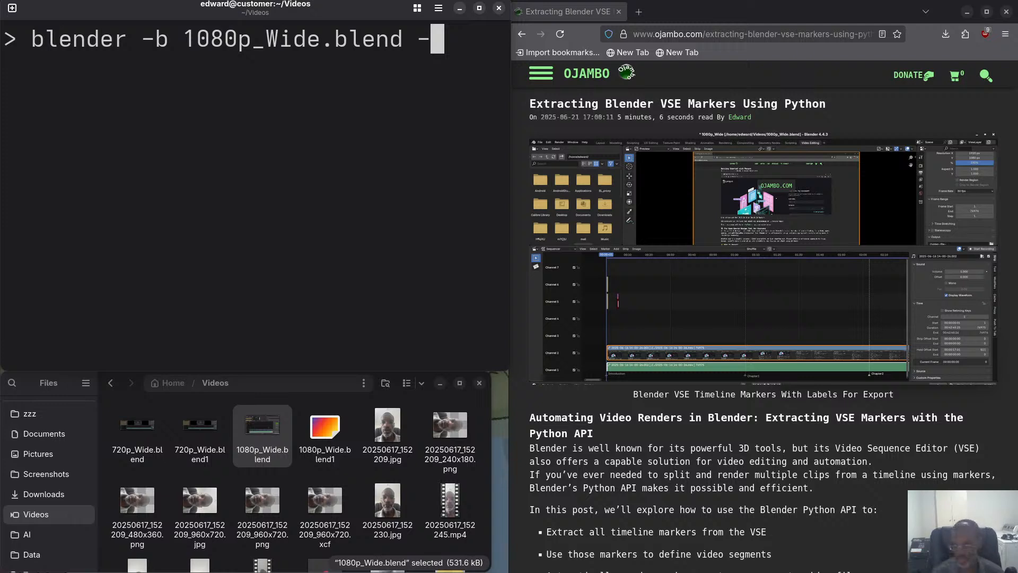
type("P ma")
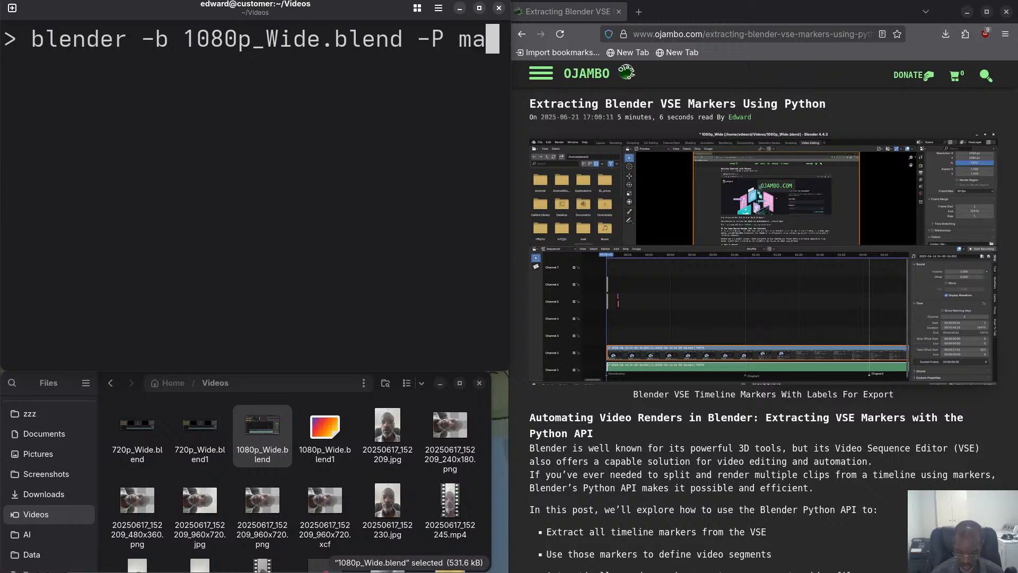
type("rk")
key("Tab")
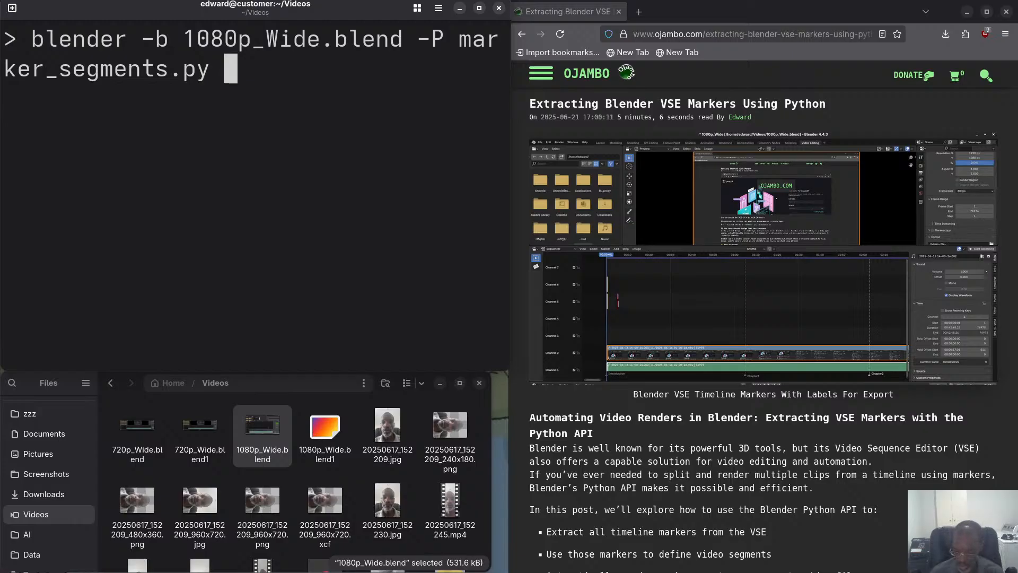
key("Return")
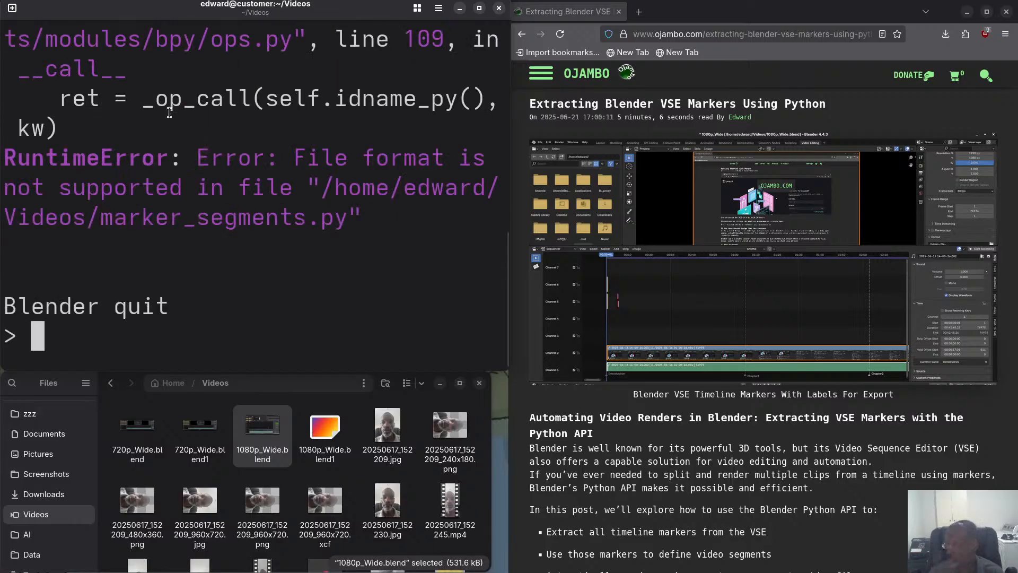
Read through the terminal output from the command down to its end, and put the same blender command back at the prompt.
scroll(163, 128, "up", 3)
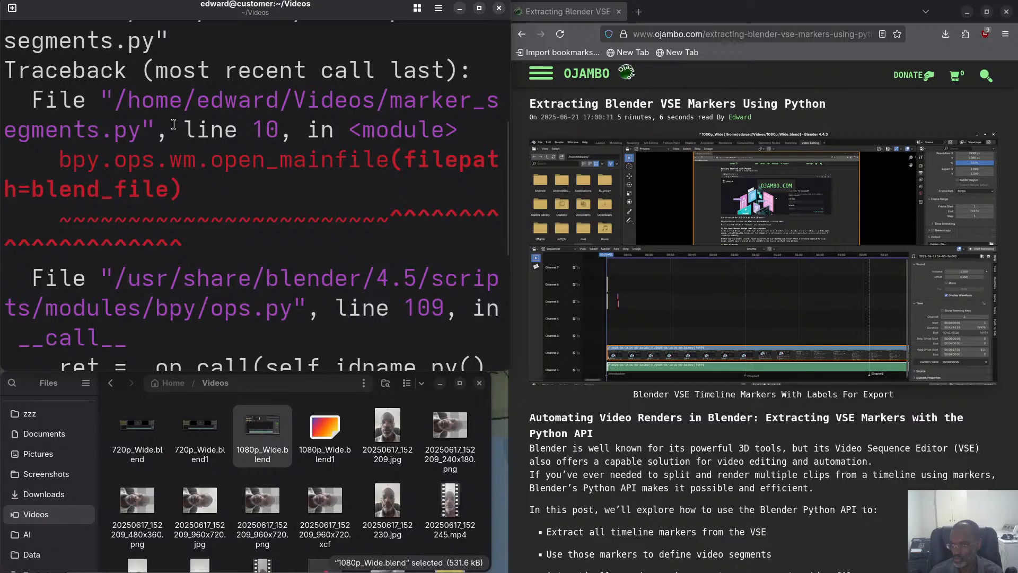
scroll(176, 125, "up", 3)
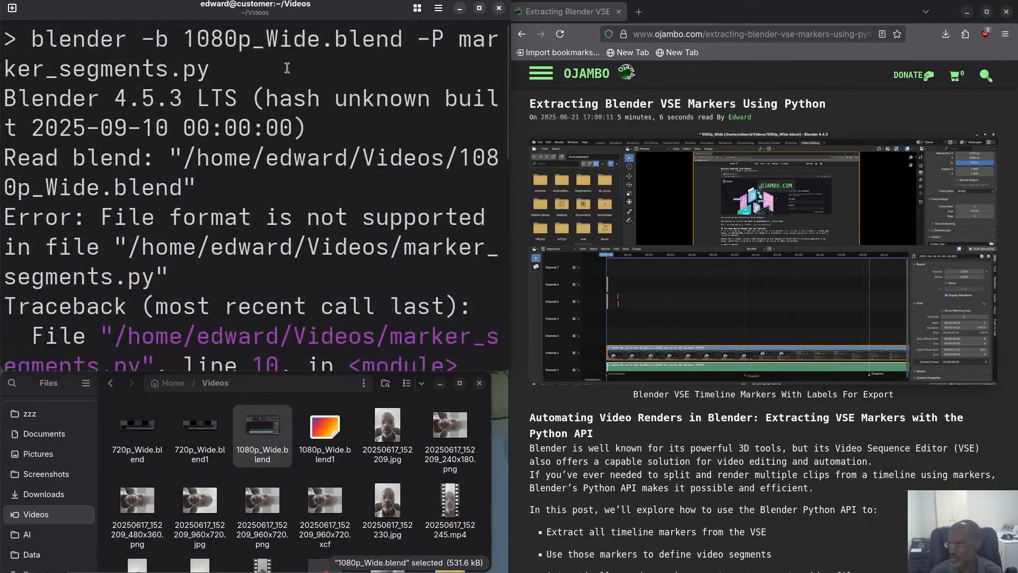
scroll(285, 106, "down", 1)
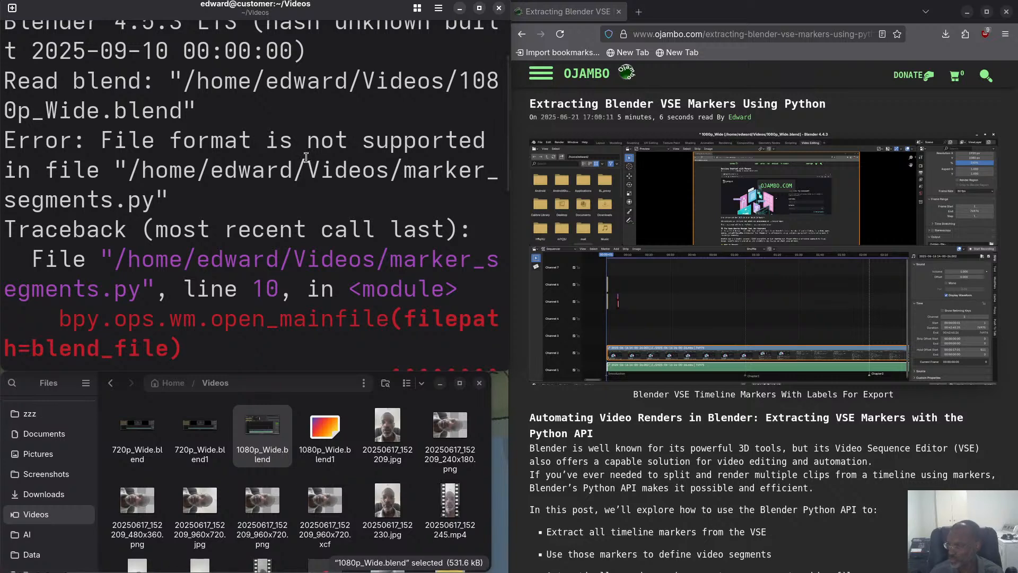
scroll(291, 155, "down", 4)
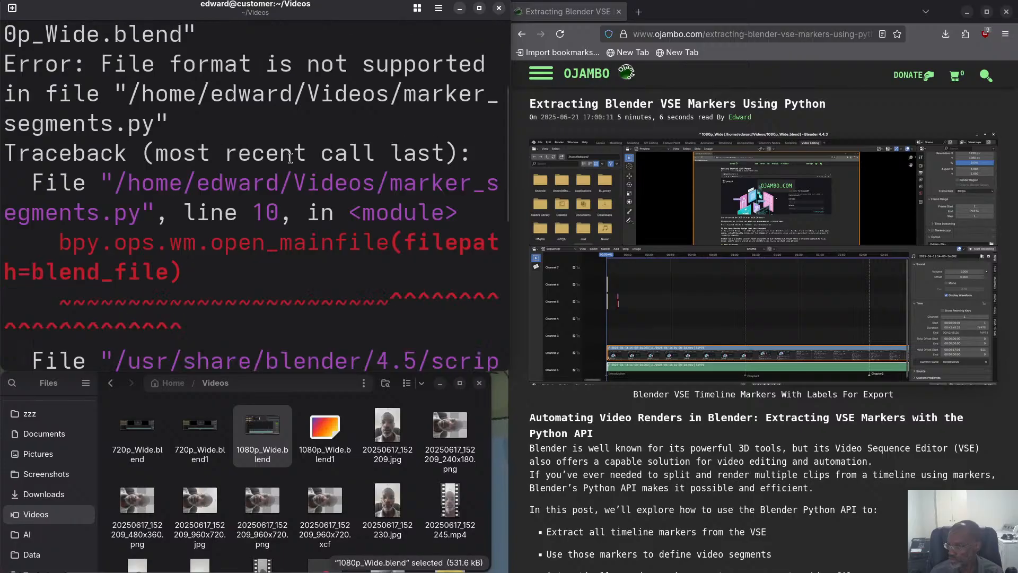
scroll(291, 157, "down", 5)
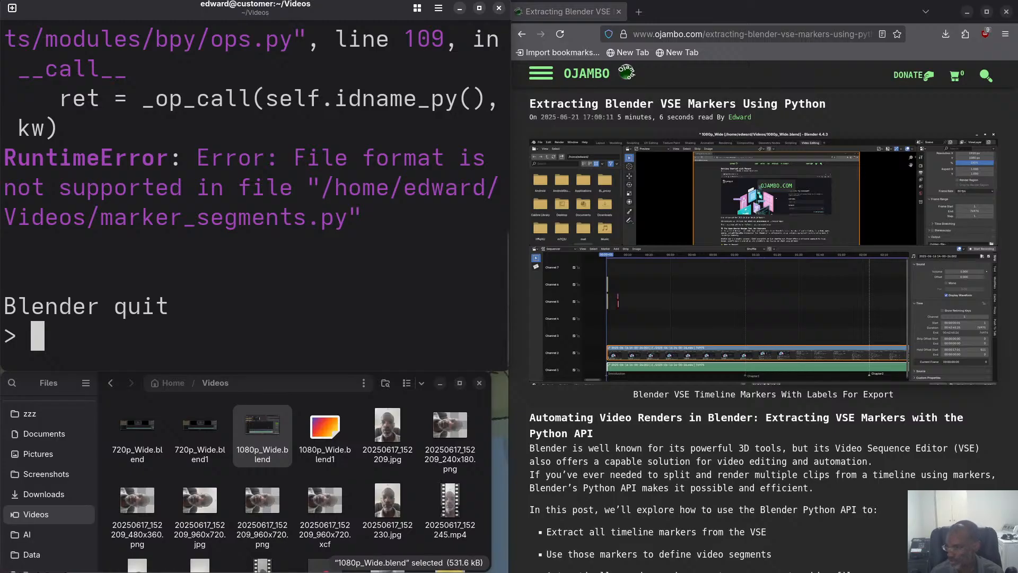
type("blender -b 1080p_Wide.blend -P marker_segments.py")
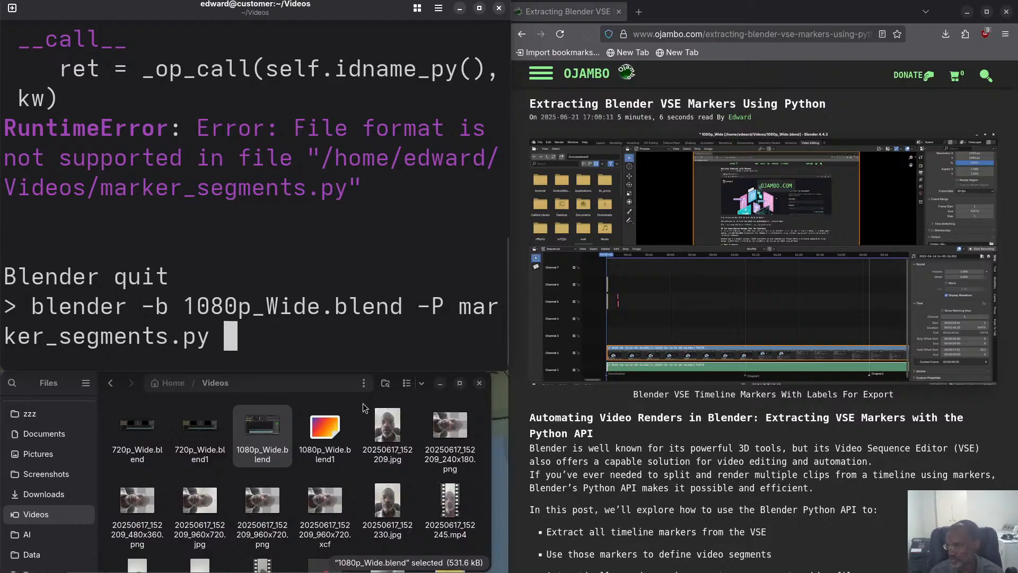
Bring back the text editor, check how marker_segments.py receives and opens its blend file, and return to render_markers.py.
key("super")
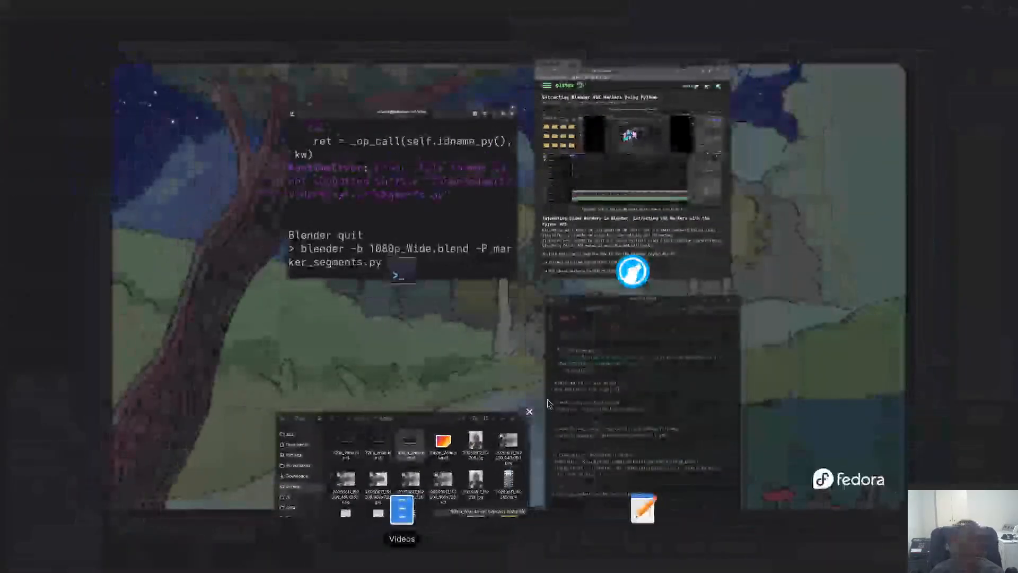
left_click(552, 403)
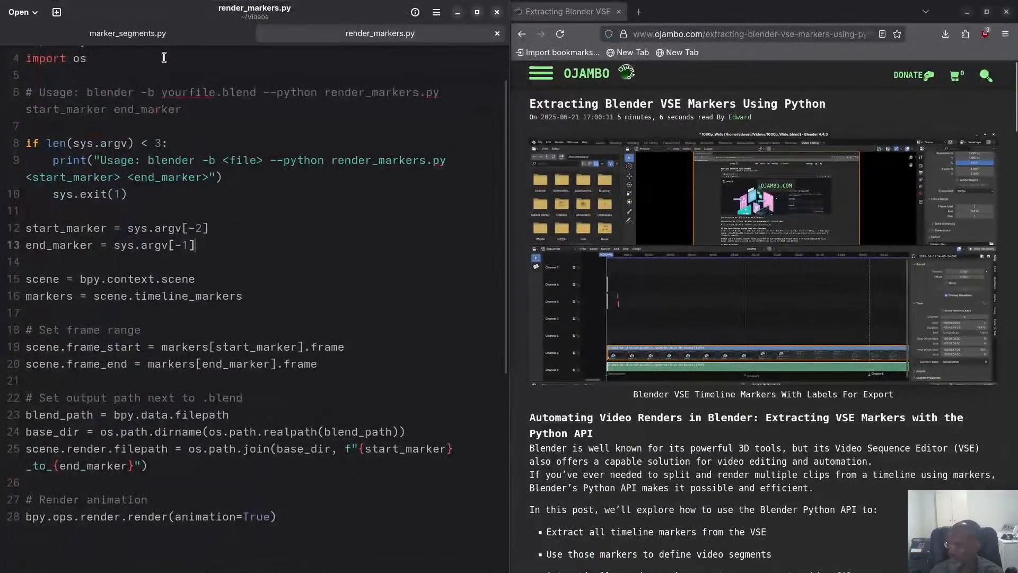
left_click(135, 35)
scroll(246, 185, "up", 10)
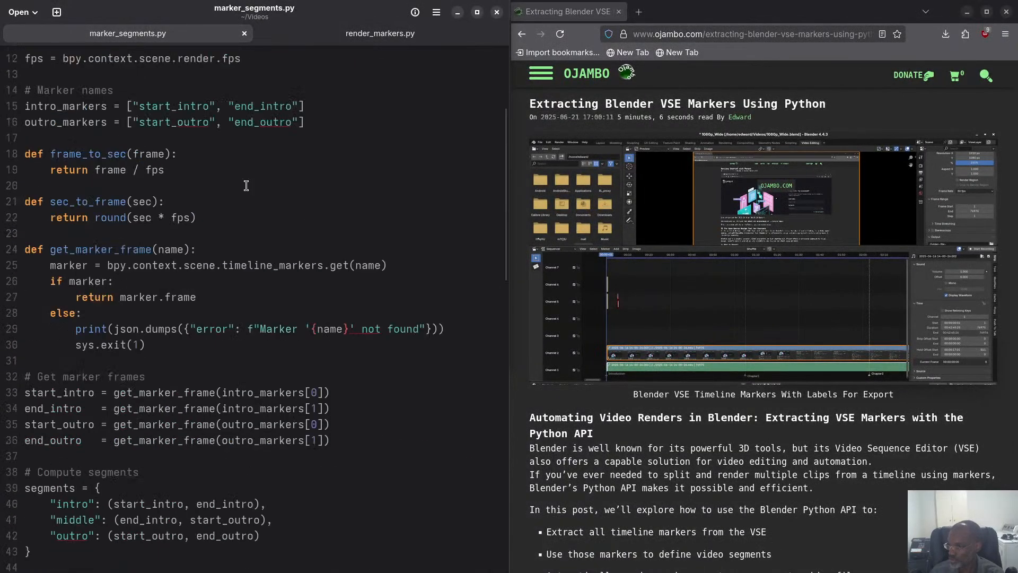
scroll(246, 185, "up", 4)
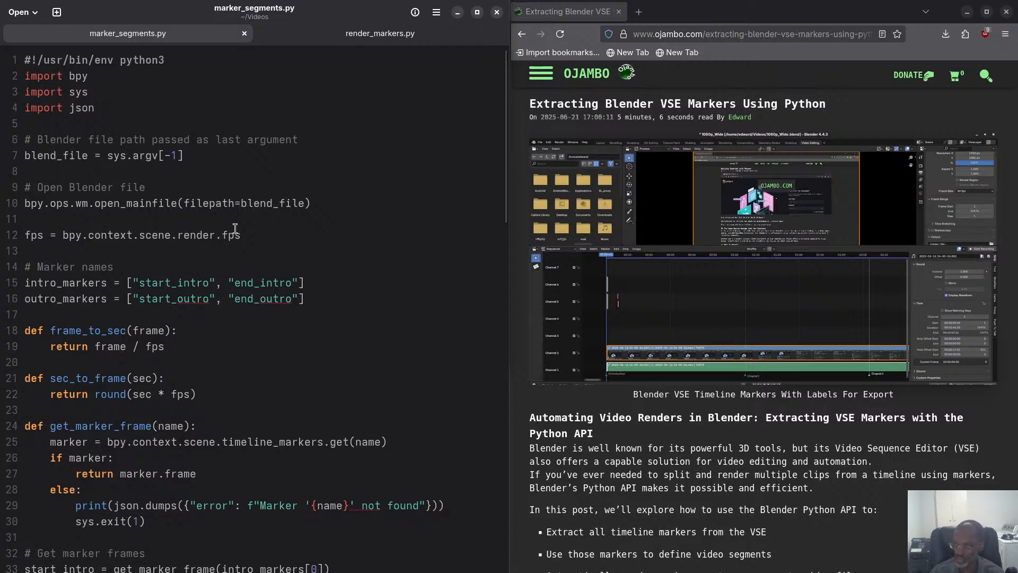
left_click(346, 39)
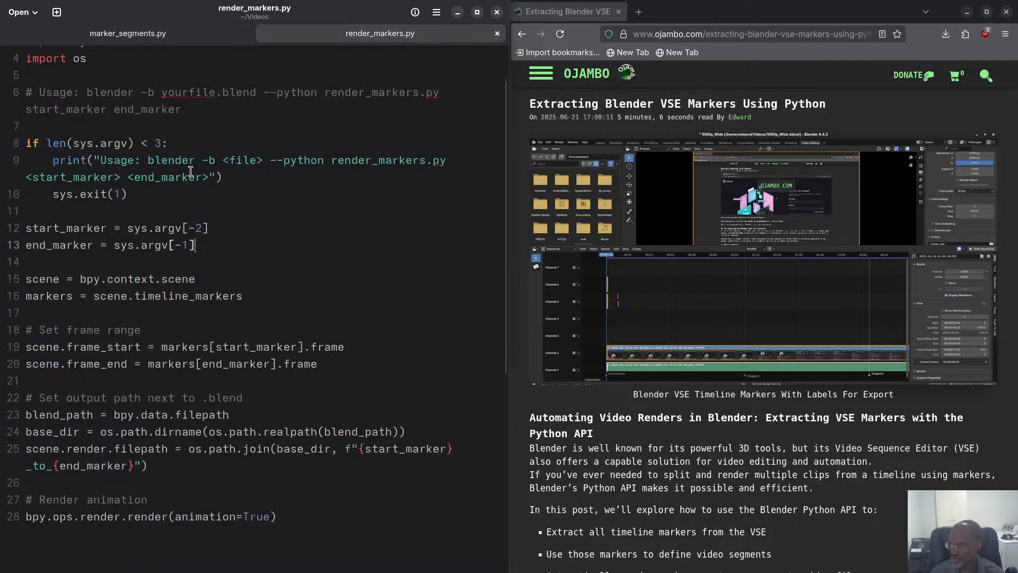
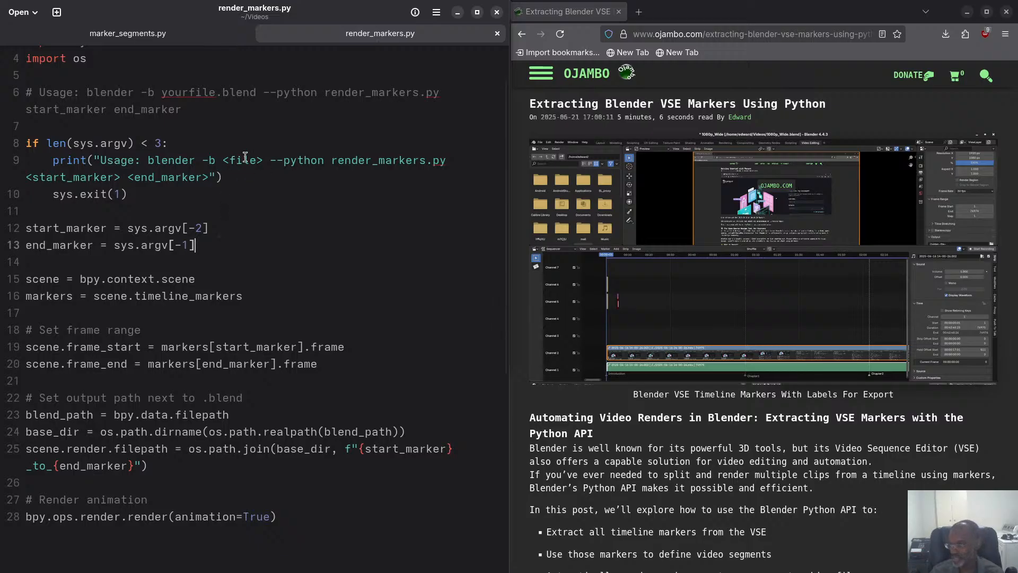
Move the text editor off the terminal and delete marker_segments.py from the end of the pending blender command.
left_click_drag(228, 11, 745, 108)
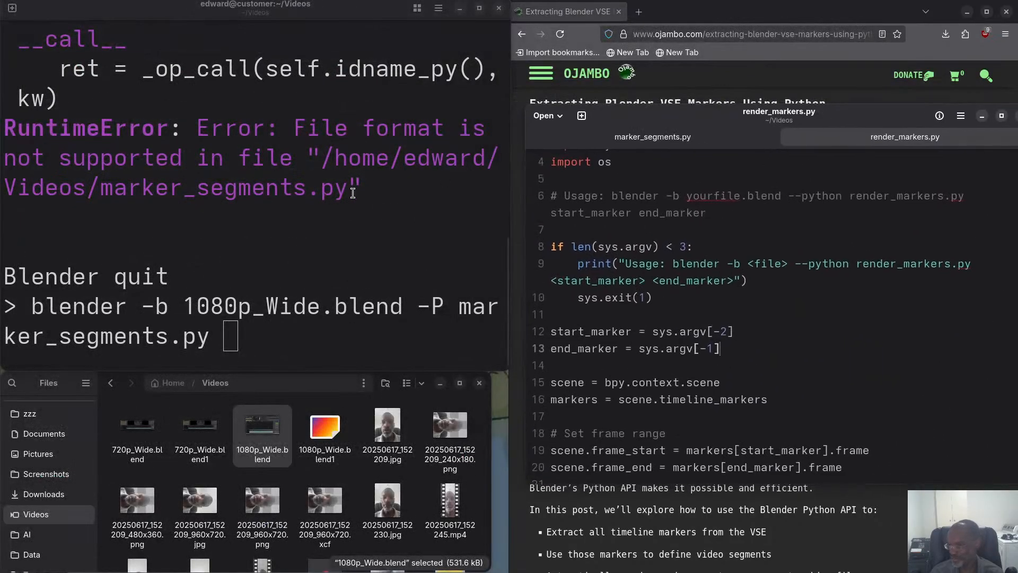
left_click(250, 228)
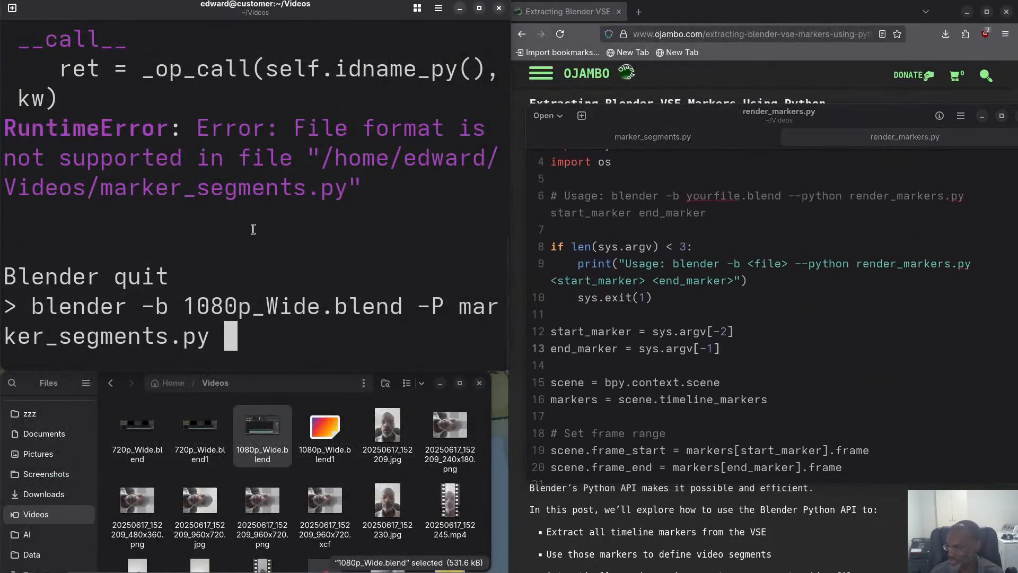
key("Left")
key("Left")
key("Left")
key("Left")
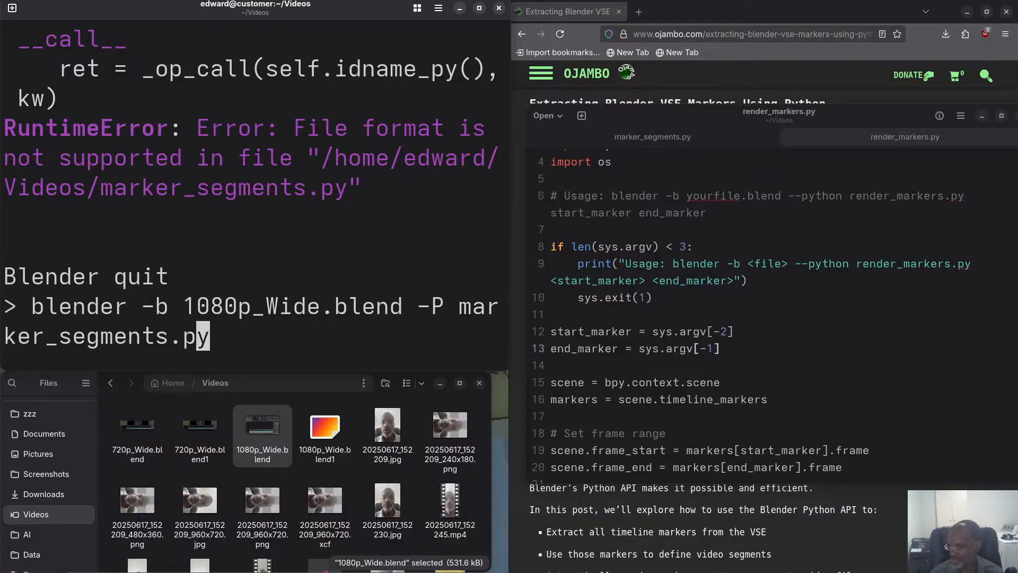
key("Right")
key("Right")
key("BackSpace")
key("BackSpace")
key("BackSpace")
key("BackSpace")
key("BackSpace")
key("BackSpace")
key("BackSpace")
key("BackSpace")
key("BackSpace")
key("BackSpace")
key("BackSpace")
key("BackSpace")
key("BackSpace")
key("BackSpace")
key("BackSpace")
key("BackSpace")
key("BackSpace")
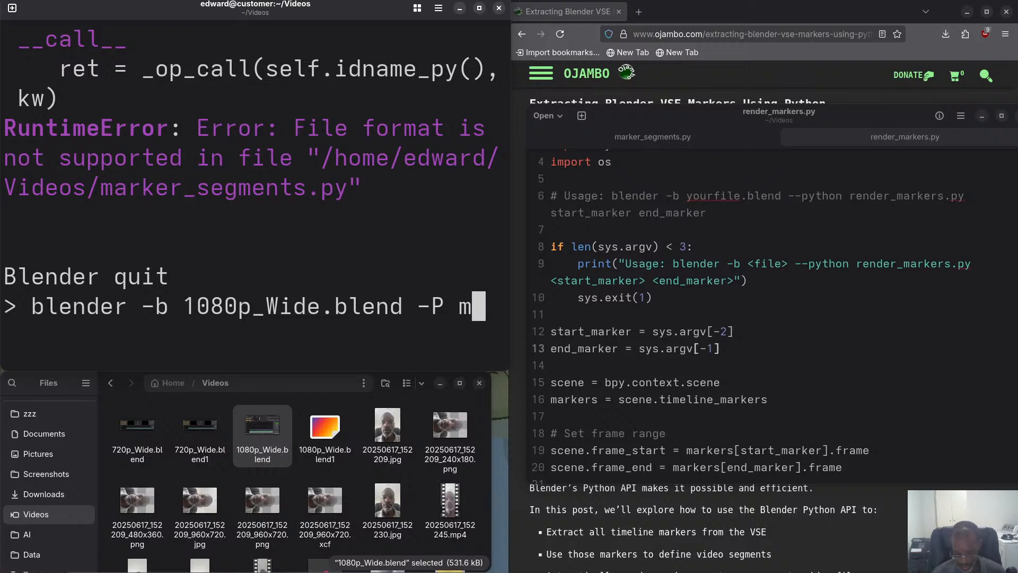
key("BackSpace")
Try to run the render script on the project with blender -b 1080p_Wide.blend -P render_markers.py.
type("render")
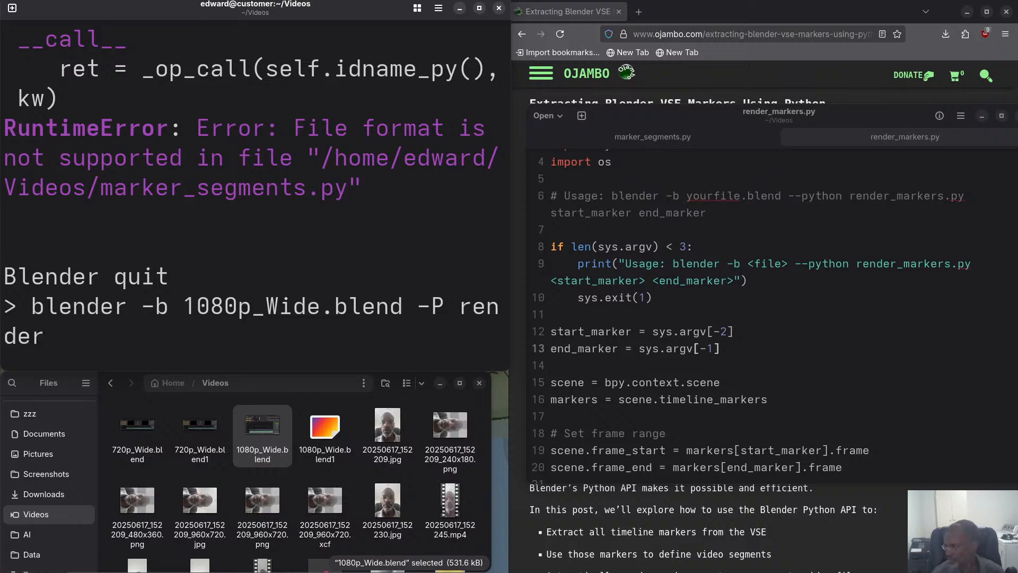
type("_marker")
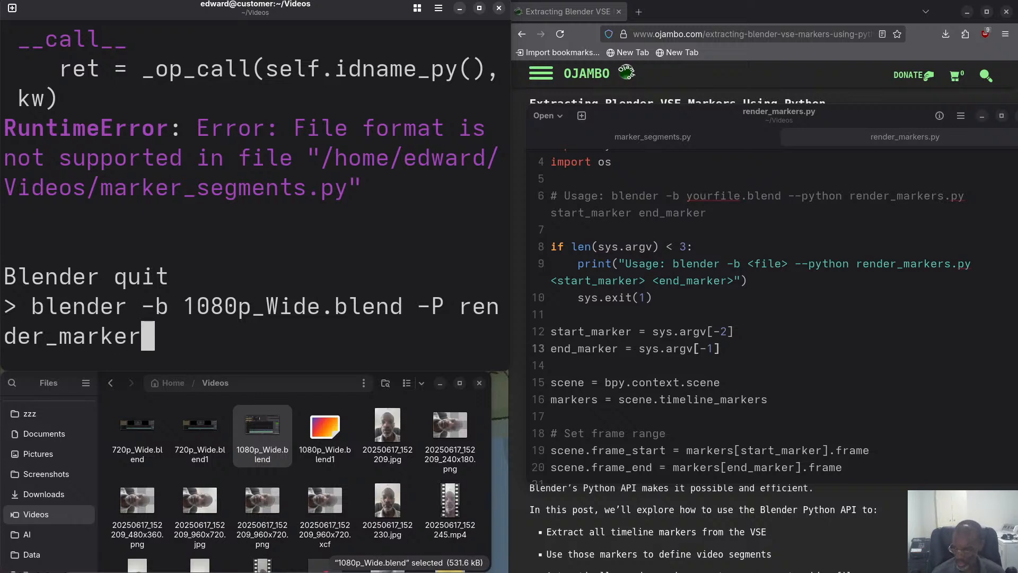
type("s.py")
key("Return")
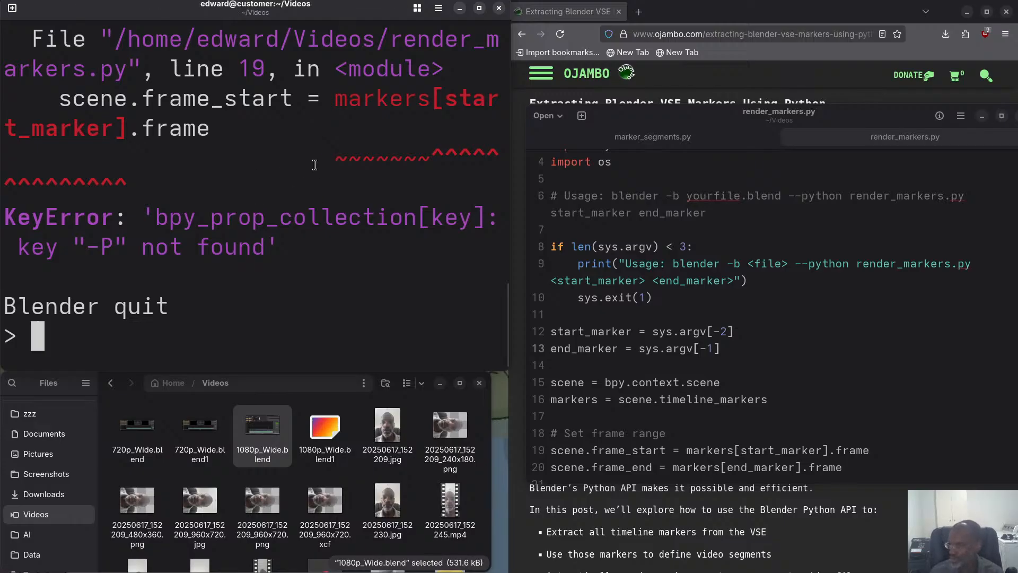
Read through the render script's terminal output, check how marker_segments.py receives its blend file, and return to the terminal.
scroll(318, 167, "up", 3)
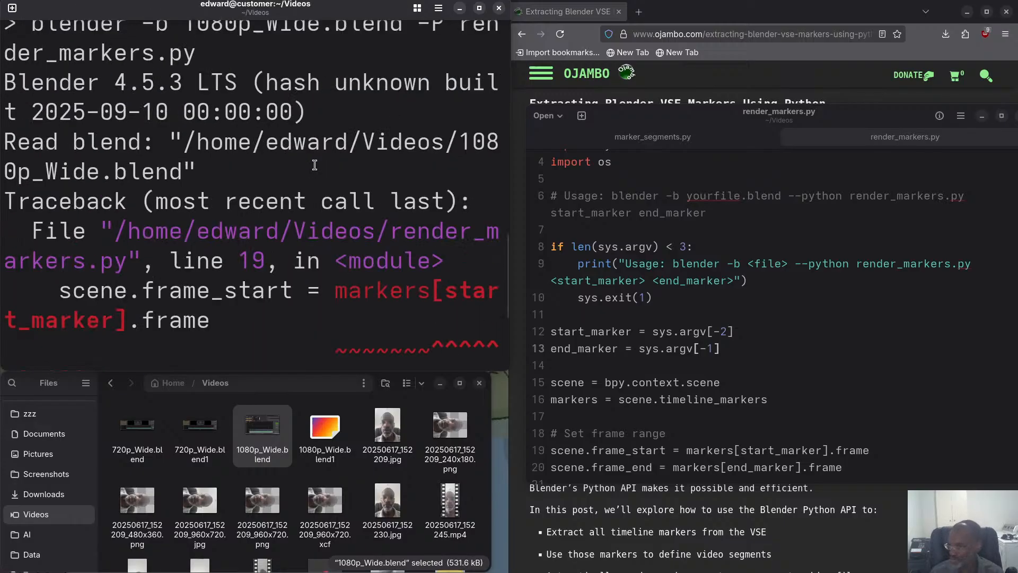
scroll(322, 165, "up", 1)
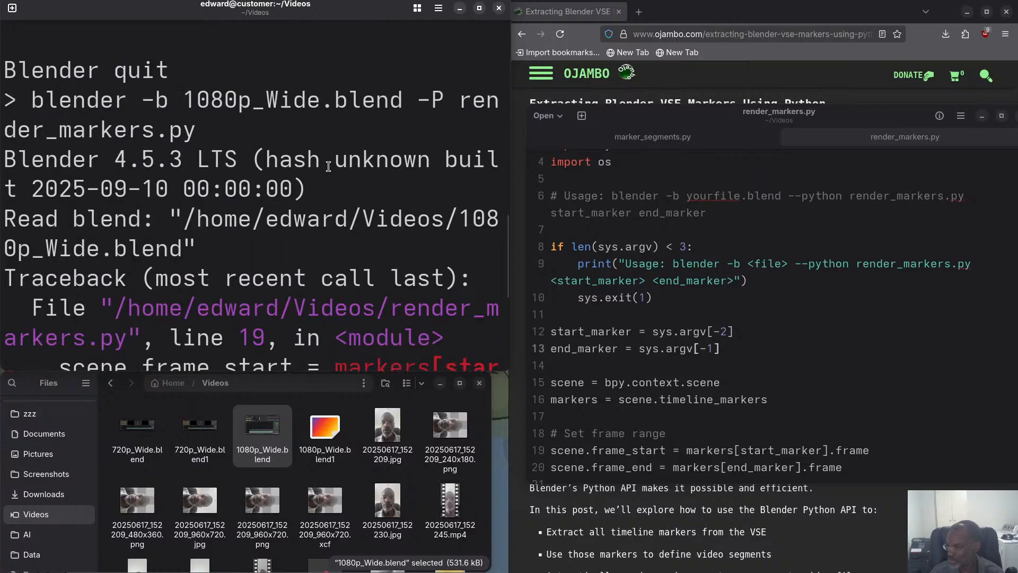
scroll(326, 167, "down", 1)
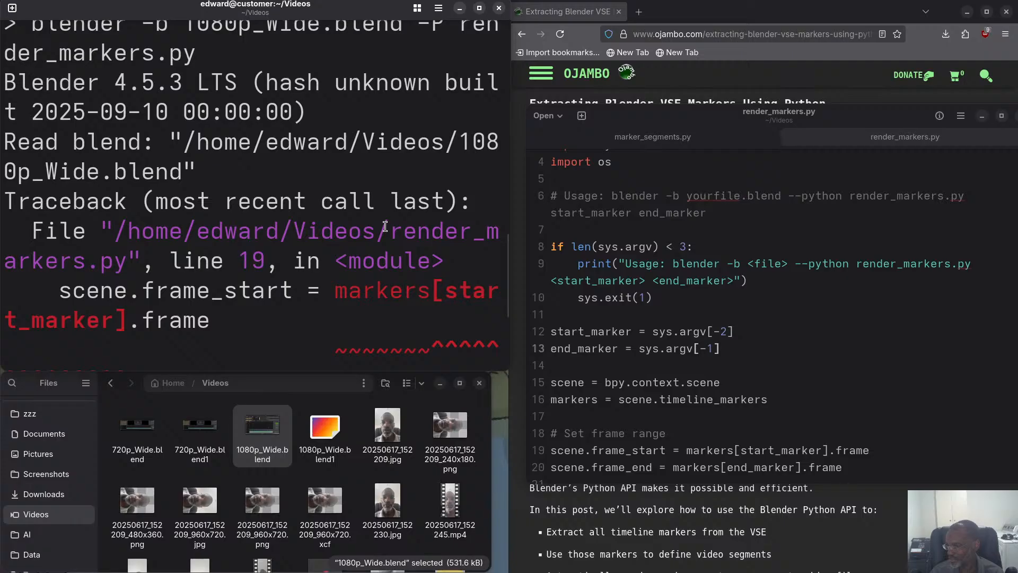
left_click(667, 142)
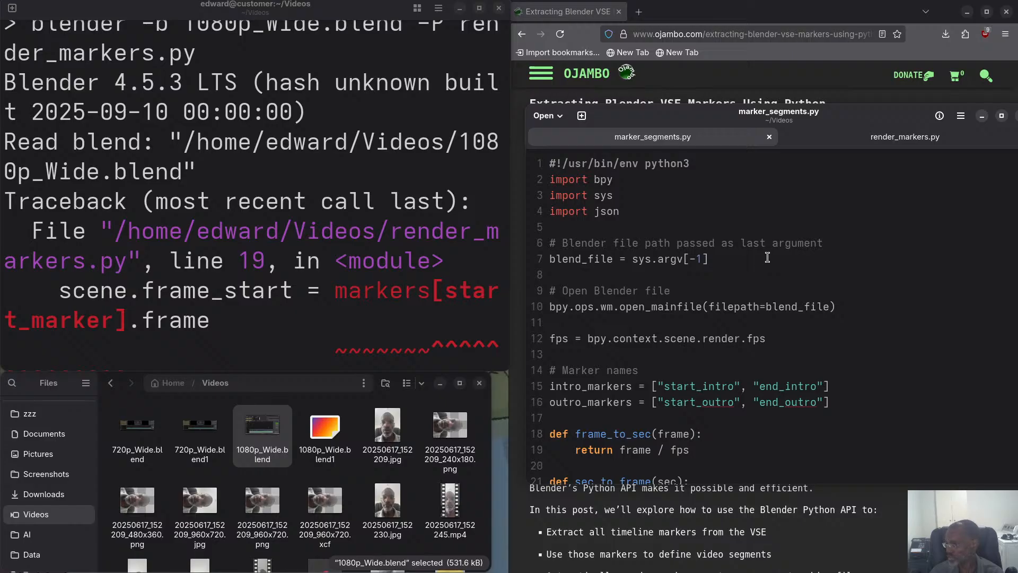
left_click(257, 213)
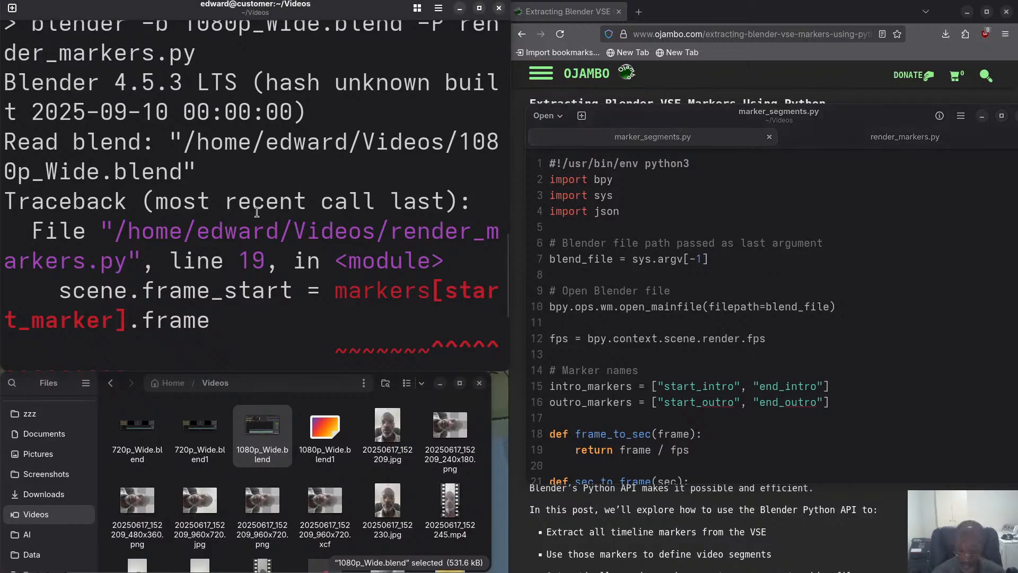
type("cle")
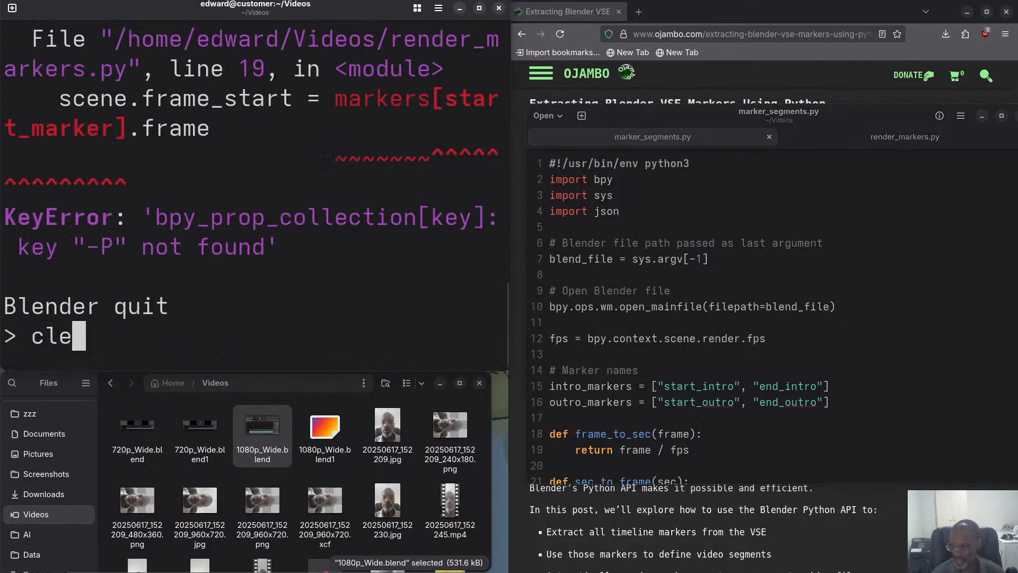
key("BackSpace")
key("BackSpace")
key("BackSpace")
Recall the earlier marker_segments.py command and remove 1080p_Wide.blend from before the -P option.
key("Up")
key("Up")
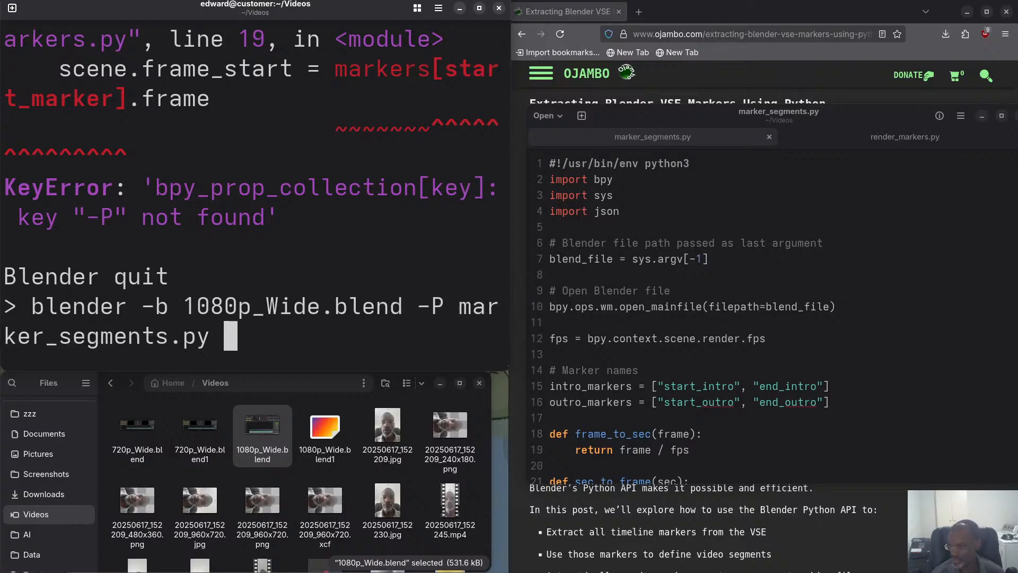
key("Left")
key("Left")
key("Left")
key("Left")
key("Left")
key("Left")
key("Left")
key("Left")
key("Left")
key("Left")
key("Left")
key("Left")
key("Left")
key("Left")
key("Left")
key("Left")
key("Left")
key("Left")
key("Left")
key("Left")
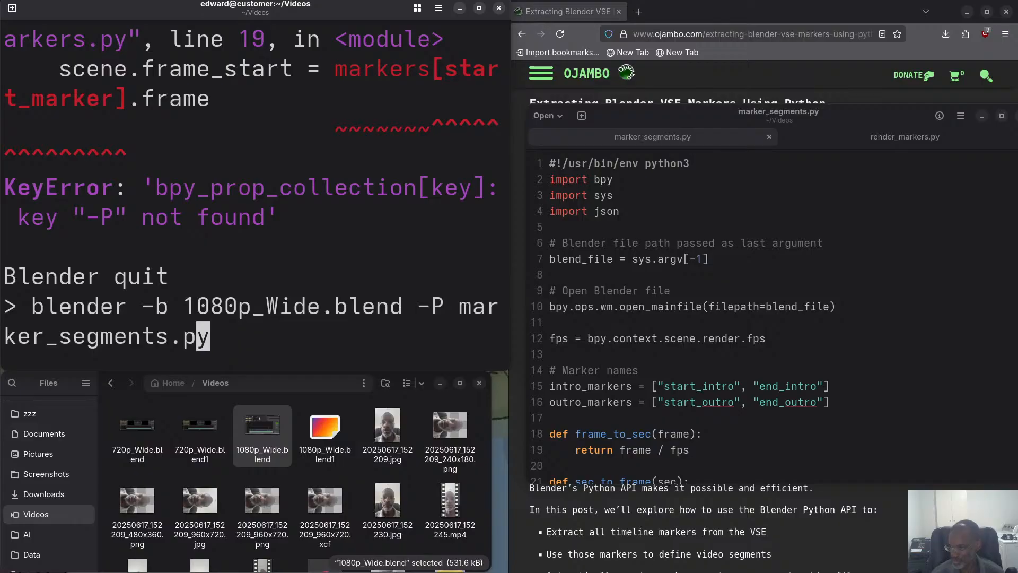
key("Delete")
key("BackSpace")
key("BackSpace")
key("BackSpace")
key("BackSpace")
key("BackSpace")
key("BackSpace")
key("BackSpace")
key("BackSpace")
key("BackSpace")
key("BackSpace")
key("BackSpace")
key("BackSpace")
key("BackSpace")
key("BackSpace")
key("BackSpace")
key("BackSpace")
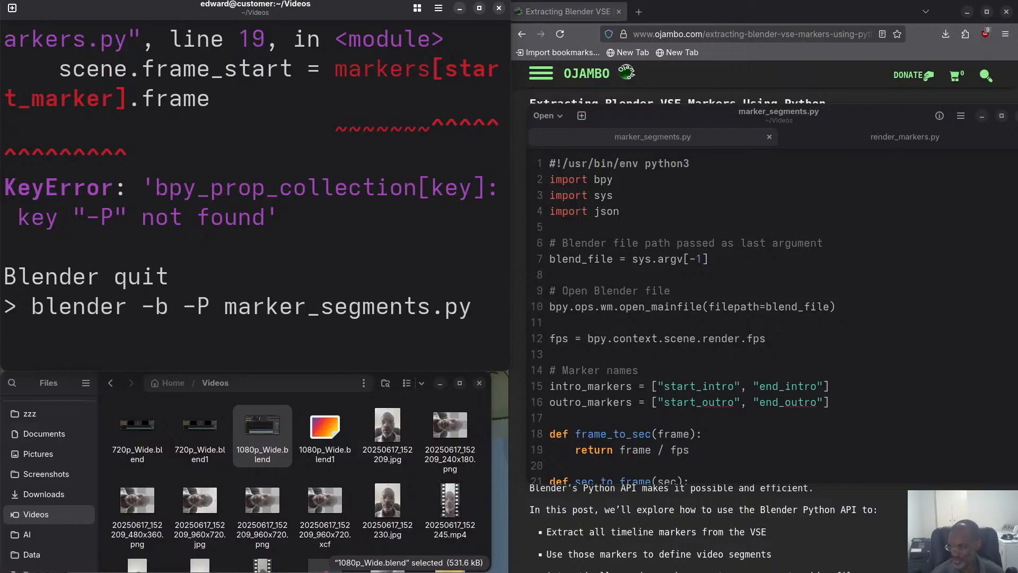
Append 1080p_Wide.blend as the last argument and run blender -b -P marker_segments.py 1080p_Wide.blend.
key("Right")
key("Right")
key("Right")
key("Right")
key("Right")
key("Right")
key("Right")
key("Right")
key("Right")
key("Right")
key("Right")
key("Right")
key("Right")
key("Right")
key("Right")
key("Right")
key("Right")
key("Right")
key("Right")
key("Right")
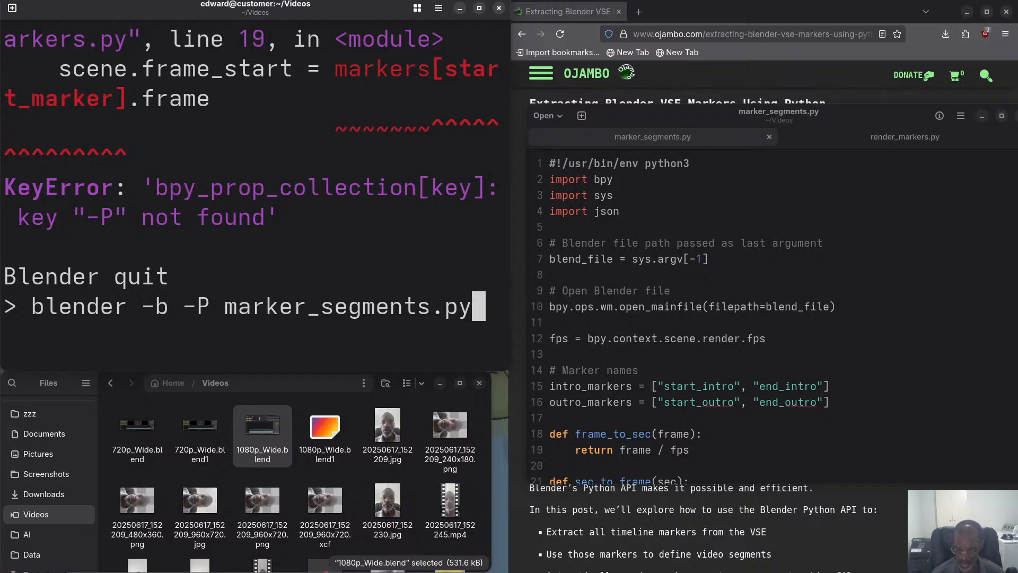
type("1080p_Wide.blend")
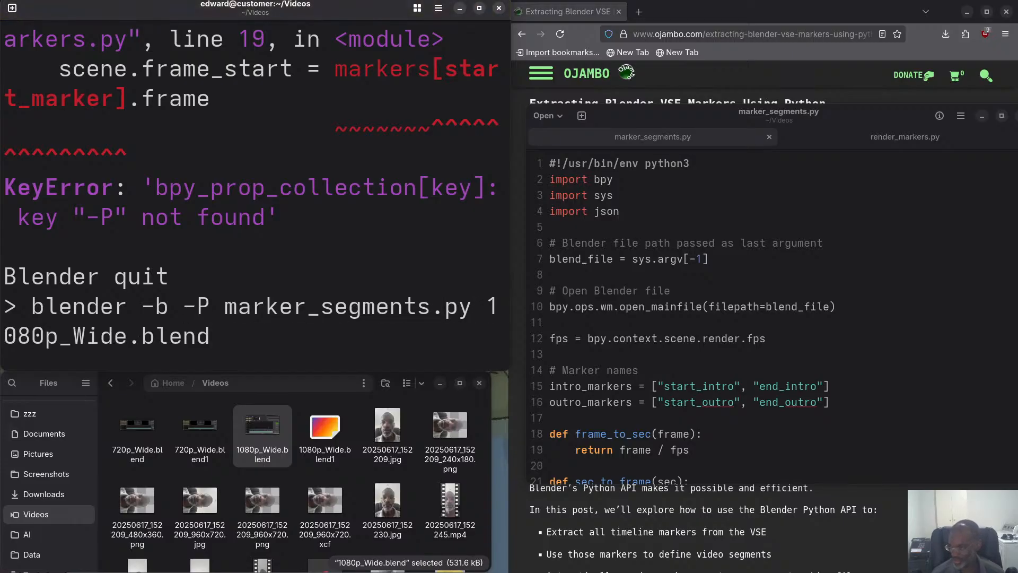
key("Return")
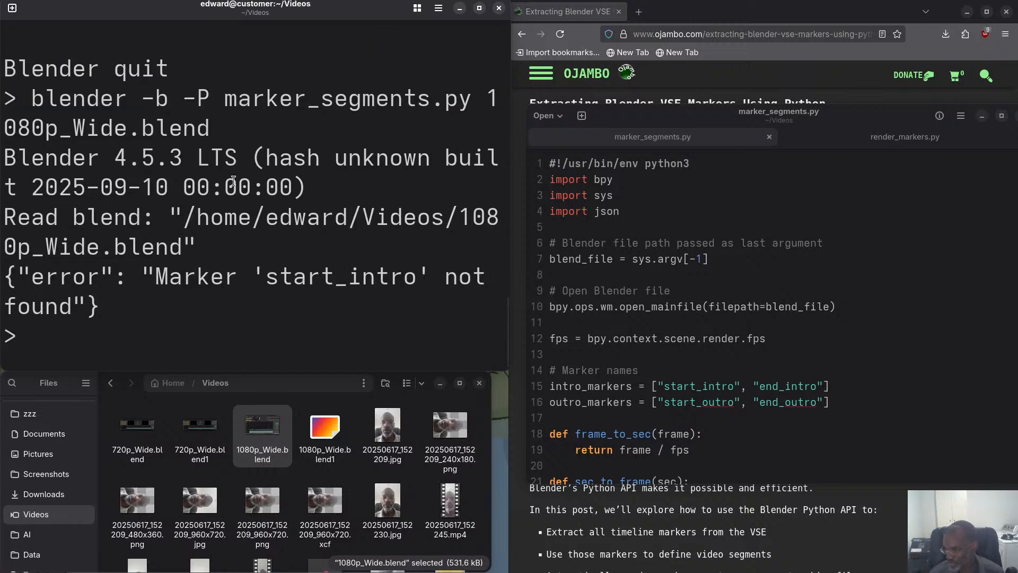
Open 1080p_Wide.blend in Blender, correct the first timeline marker's name to start_intro, then save the project and close Blender.
left_click(270, 431)
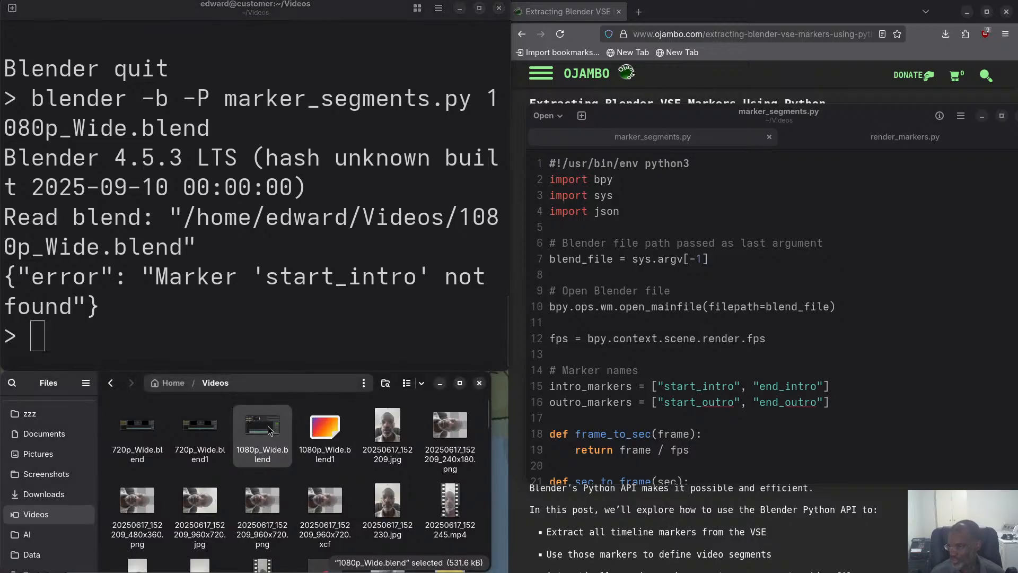
double_click(269, 431)
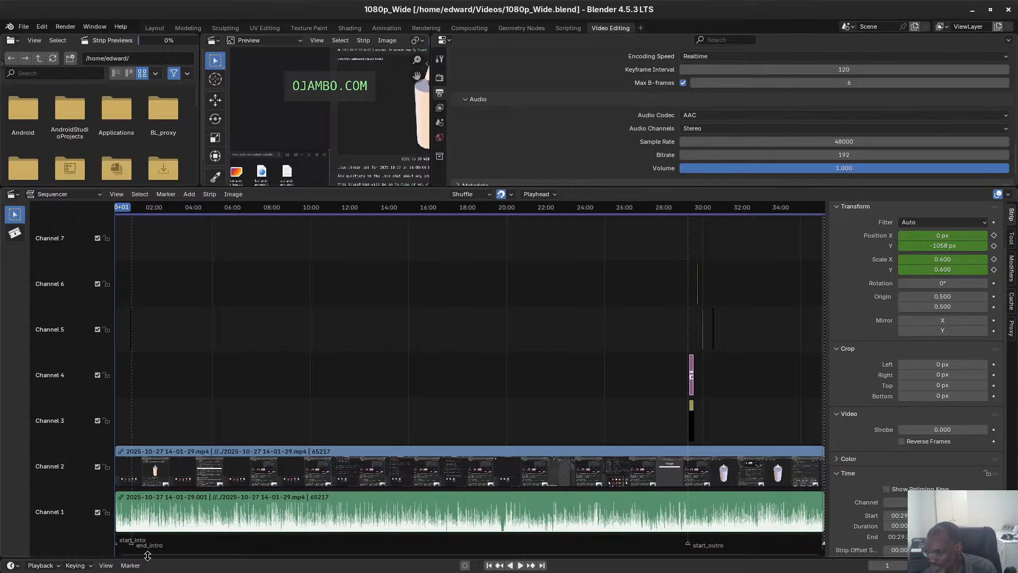
left_click(118, 543)
key("F2")
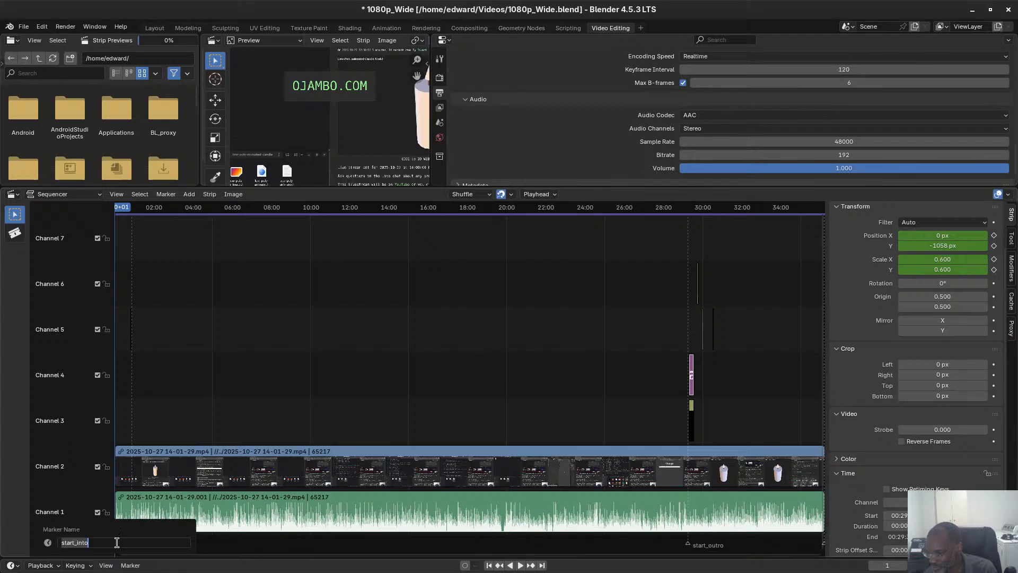
left_click(84, 541)
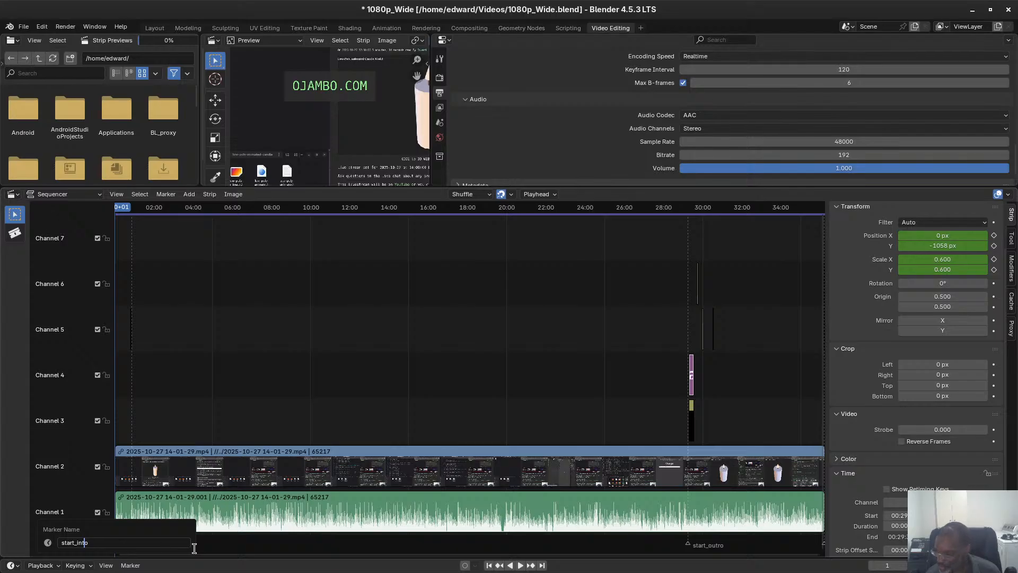
type("r")
key("Return")
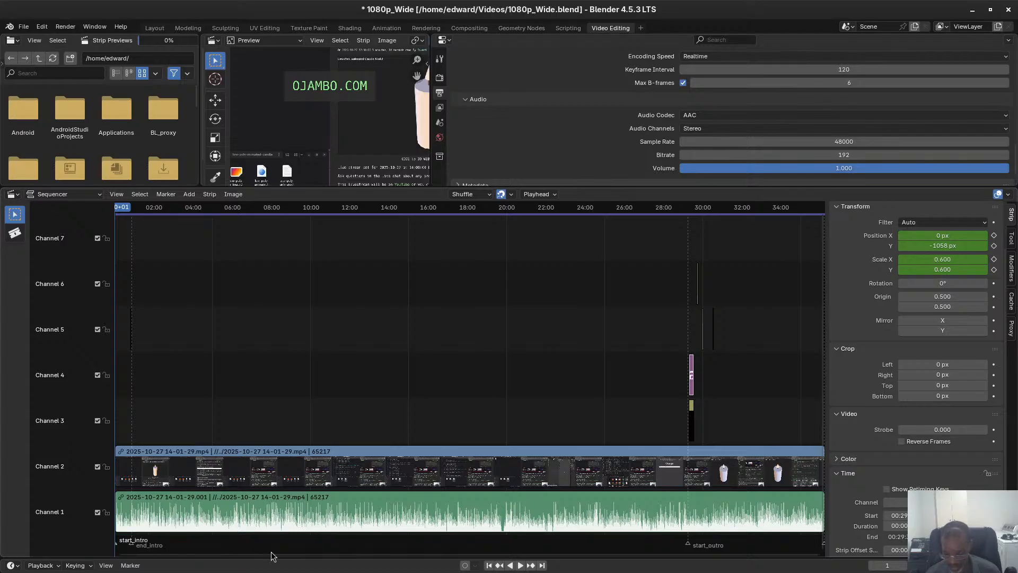
key("ctrl+s")
left_click(1009, 9)
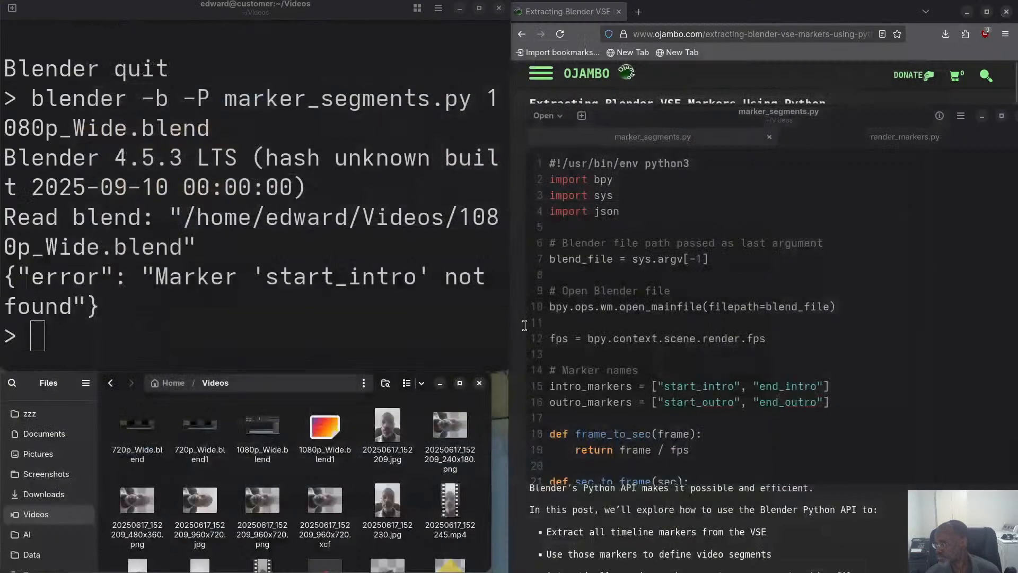
Rerun the same marker_segments.py command on 1080p_Wide.blend in the terminal.
left_click(249, 295)
key("Up")
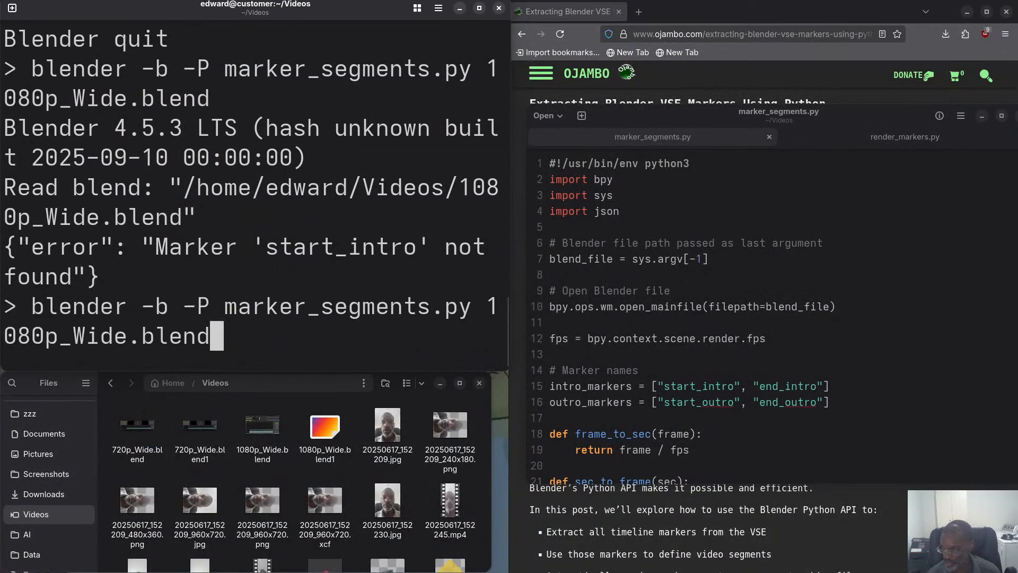
key("Return")
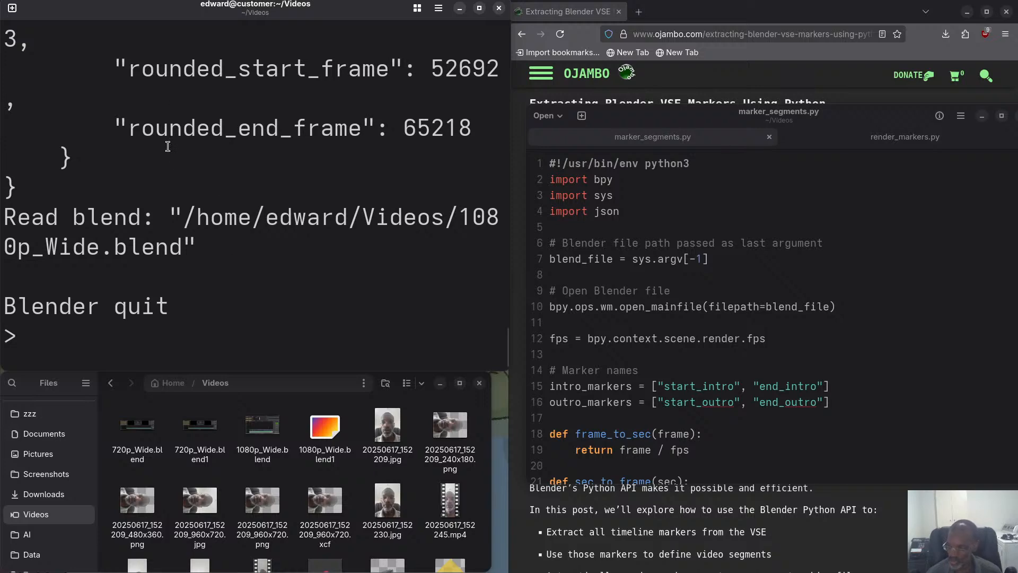
Shrink the terminal text, locate the blender command above the JSON output, and copy that command.
key("ctrl+minus")
key("ctrl+minus")
key("ctrl+minus")
key("ctrl+minus")
key("ctrl+minus")
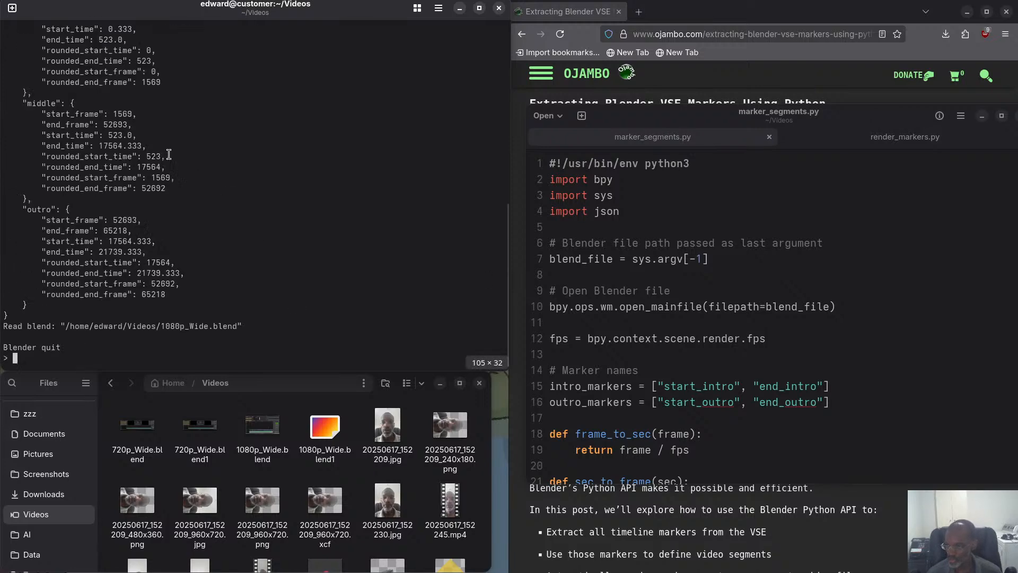
scroll(169, 154, "up", 6)
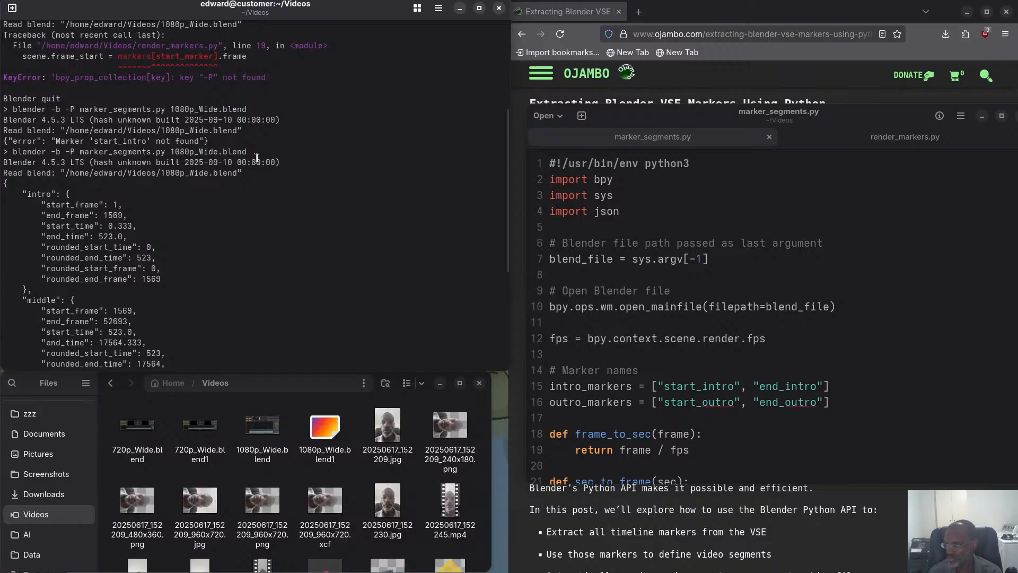
left_click_drag(263, 154, 11, 152)
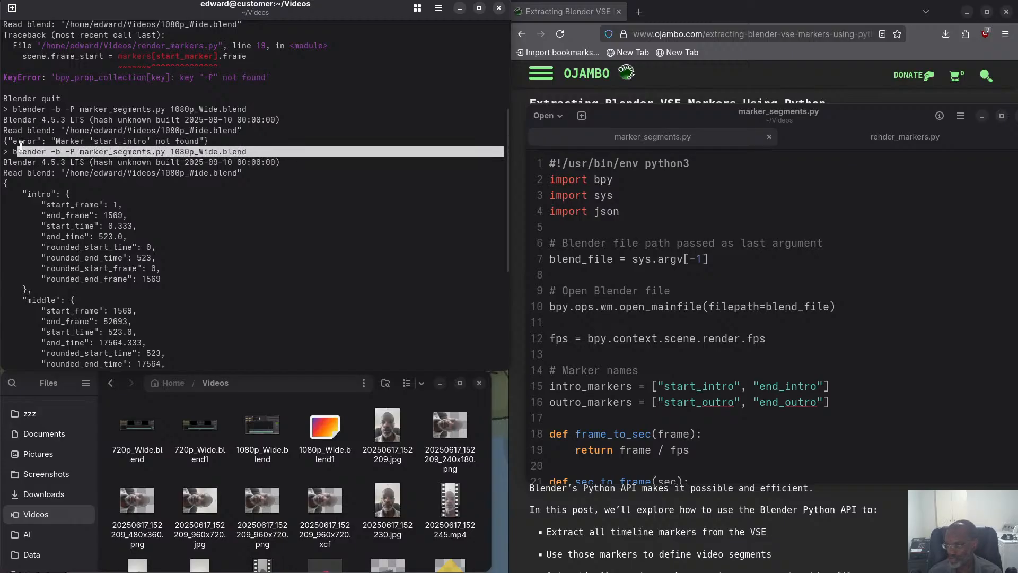
right_click(22, 151)
left_click(52, 183)
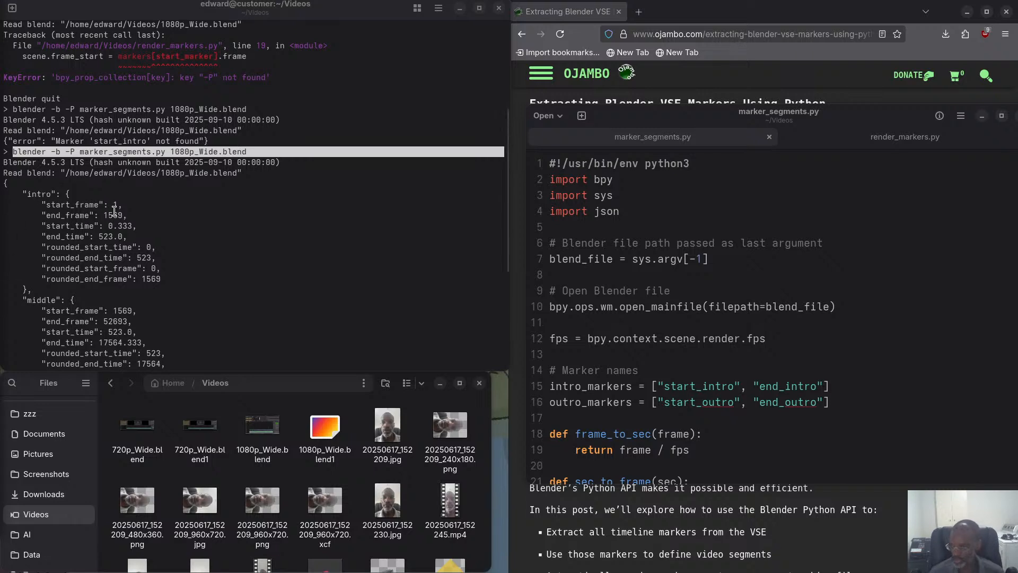
Enlarge the terminal text and examine the intro segment in the JSON output, highlighting its end_time and start_time entries.
scroll(115, 211, "up", 3)
left_click(154, 256)
key("ctrl+plus")
key("ctrl+plus")
key("ctrl+plus")
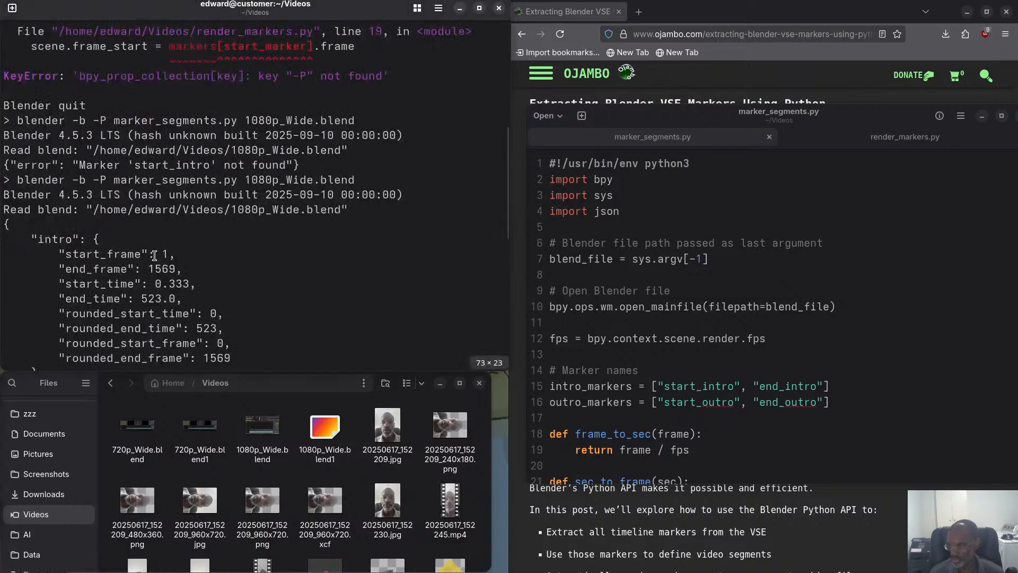
scroll(154, 256, "down", 2)
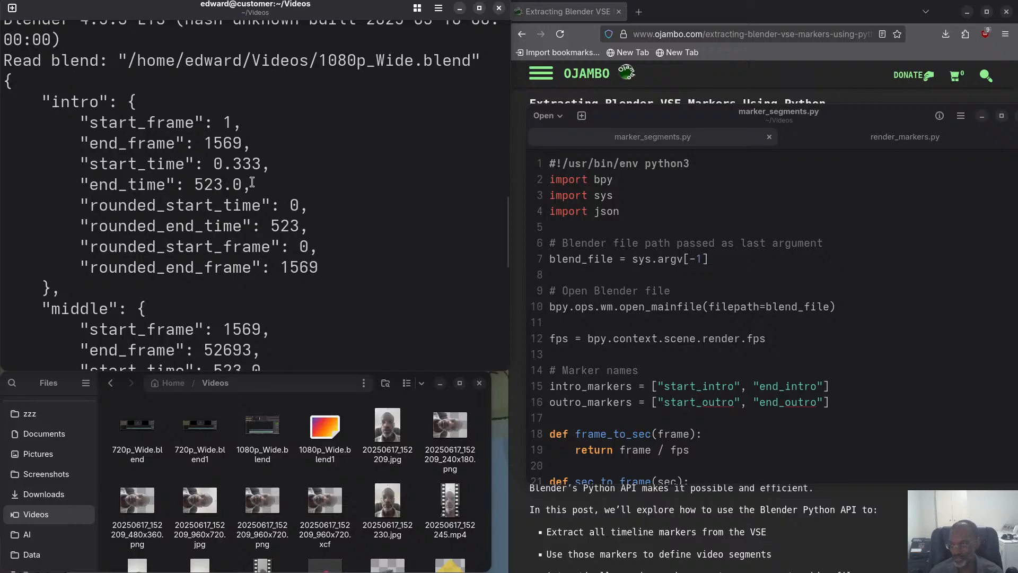
left_click_drag(253, 182, 100, 184)
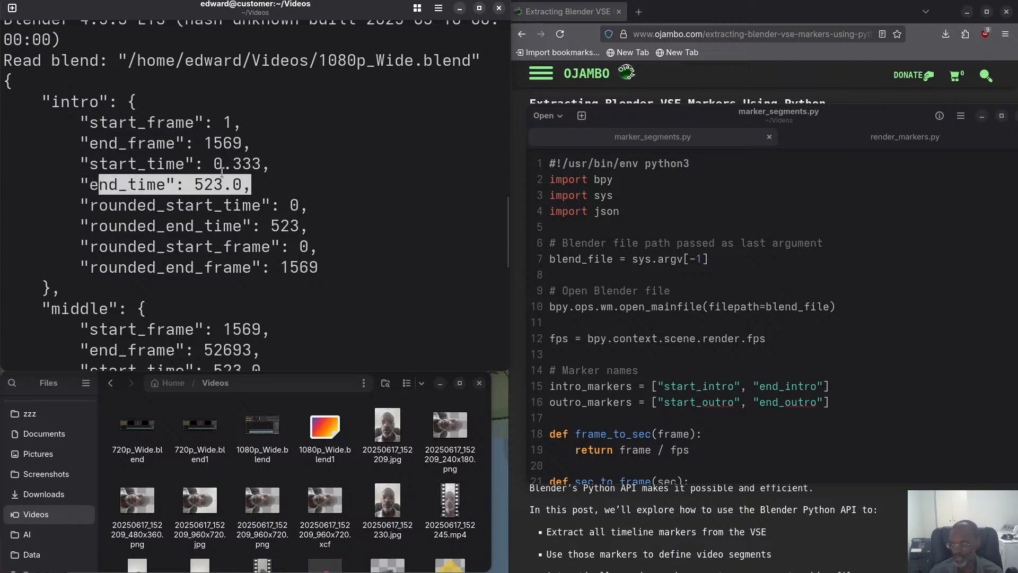
left_click_drag(261, 166, 92, 165)
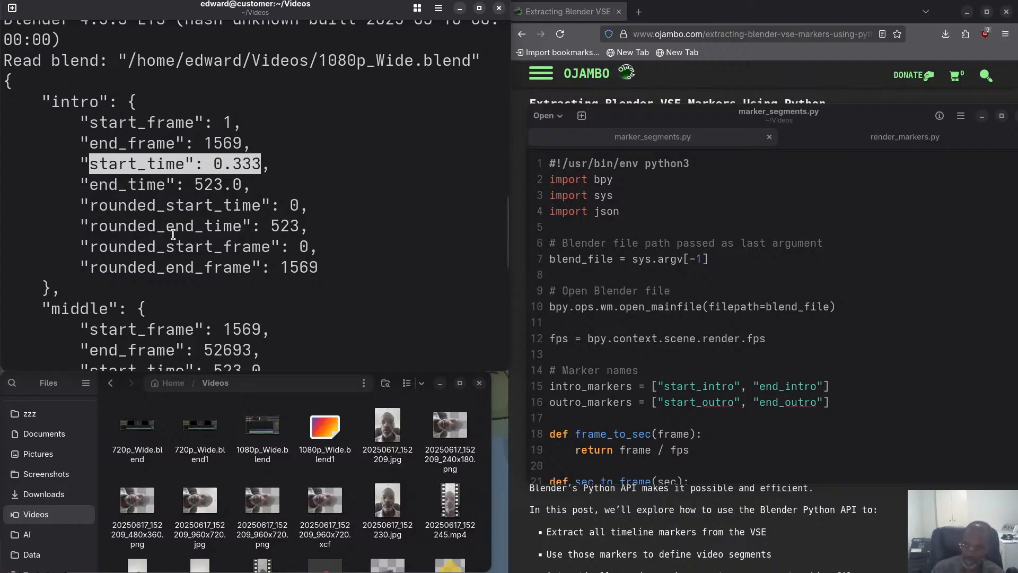
Examine the middle and outro segments in the JSON output and compare them with the intro segment.
scroll(199, 255, "down", 2)
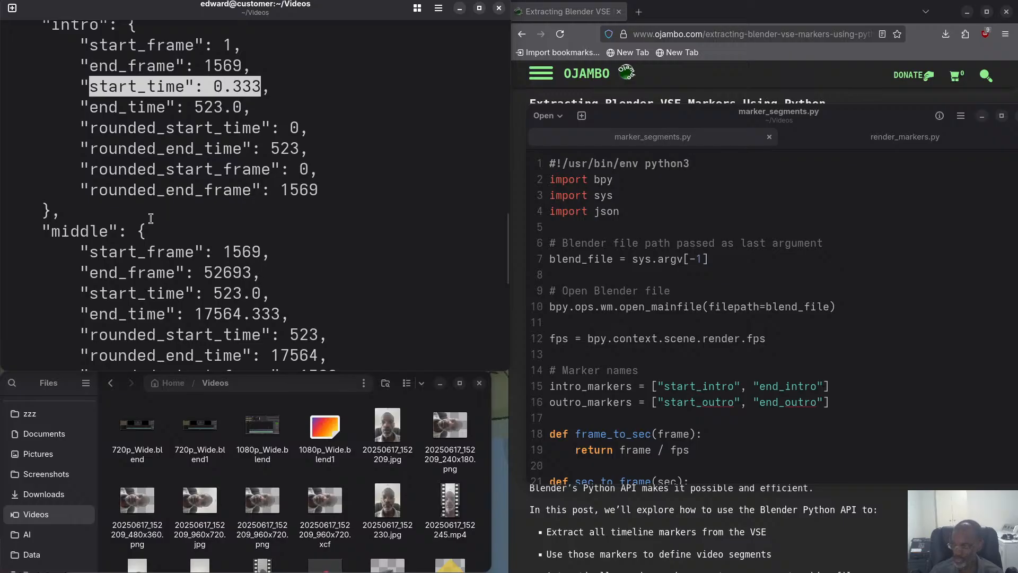
scroll(247, 222, "down", 2)
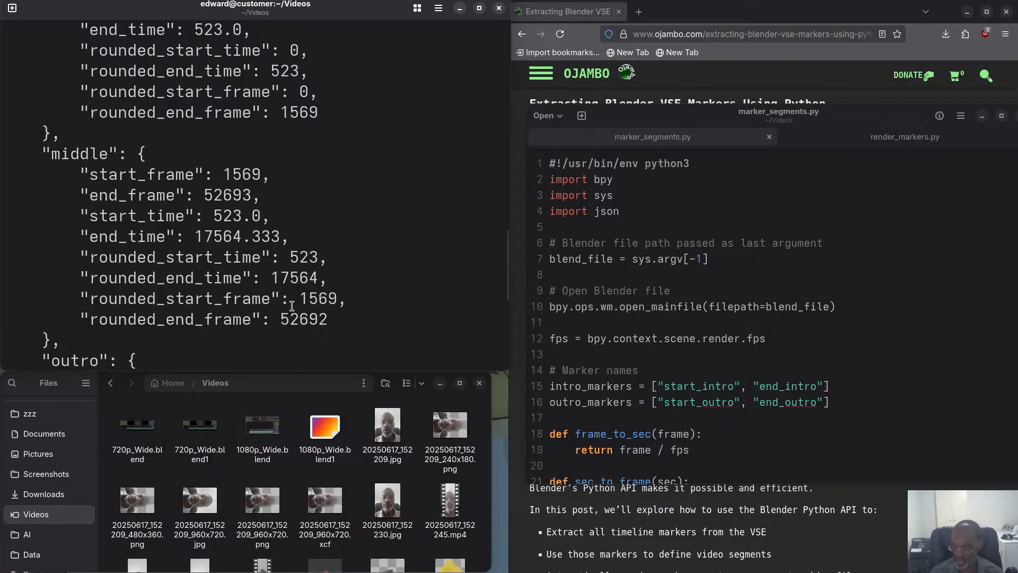
scroll(292, 306, "down", 3)
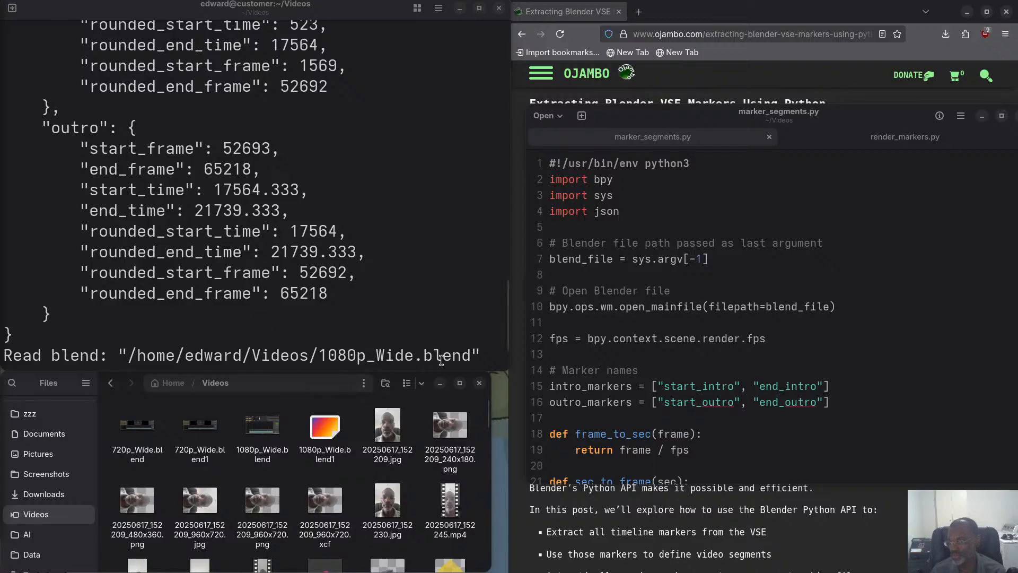
scroll(224, 134, "up", 3)
scroll(223, 134, "up", 4)
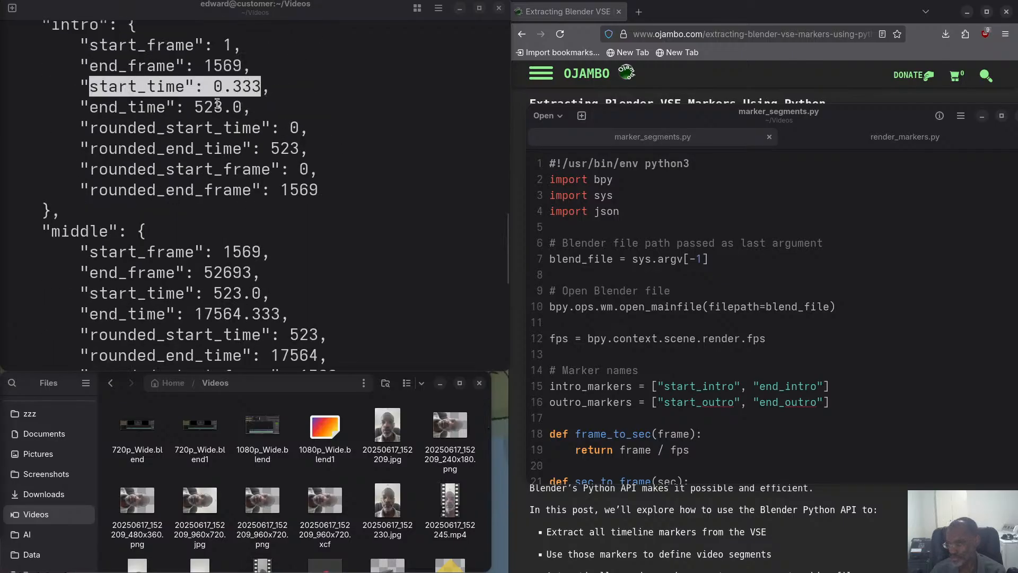
scroll(98, 170, "down", 8)
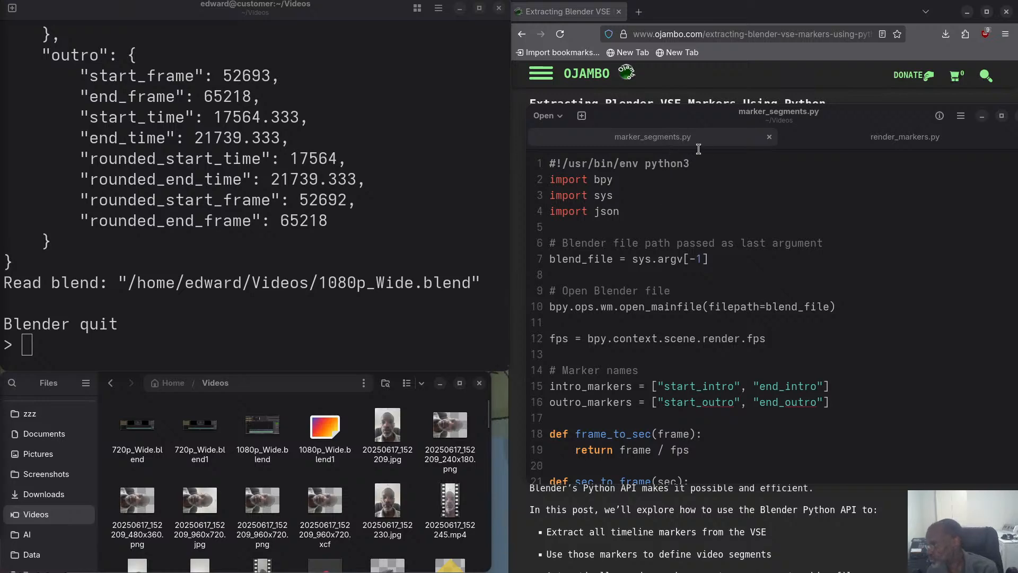
Switch to render_markers.py in the editor and review its marker arguments, frame range, output path and render call.
left_click(879, 138)
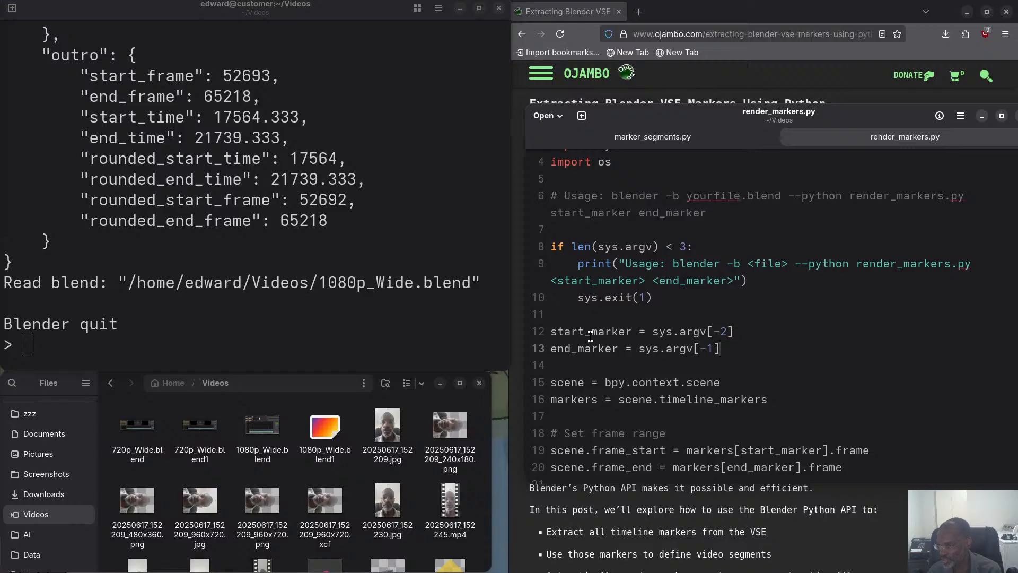
scroll(590, 335, "down", 5)
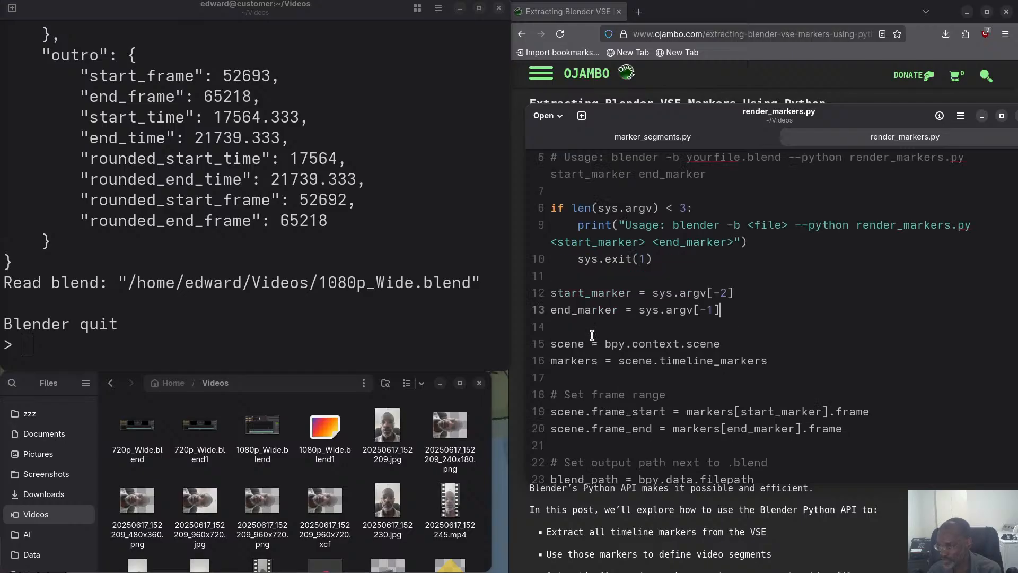
scroll(638, 341, "down", 1)
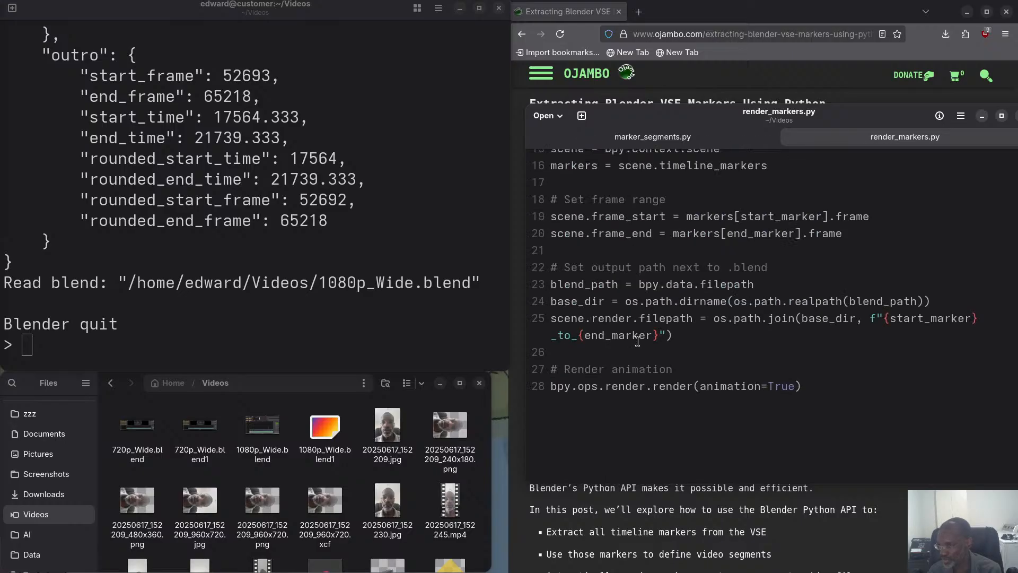
scroll(638, 341, "up", 3)
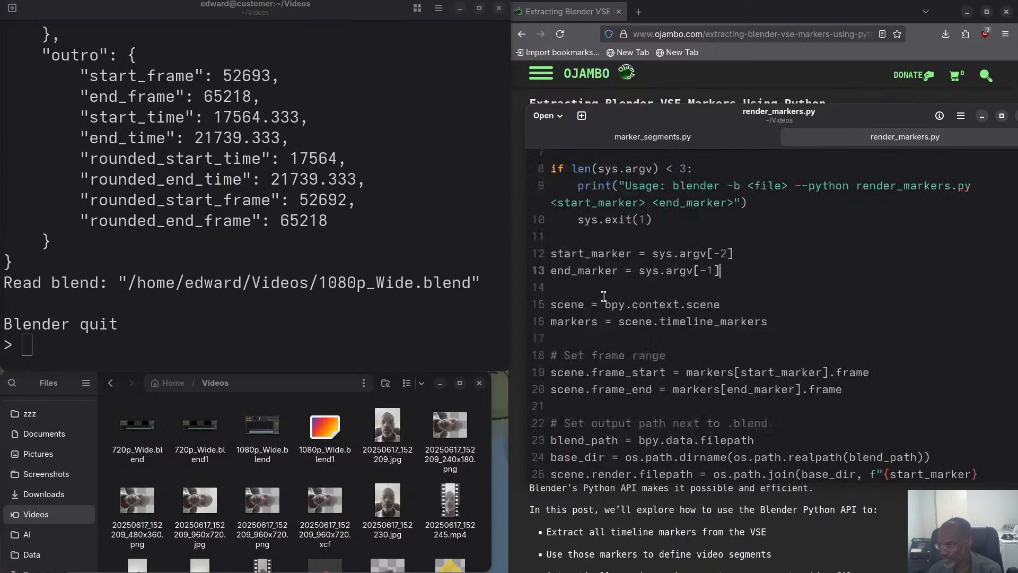
scroll(676, 384, "up", 1)
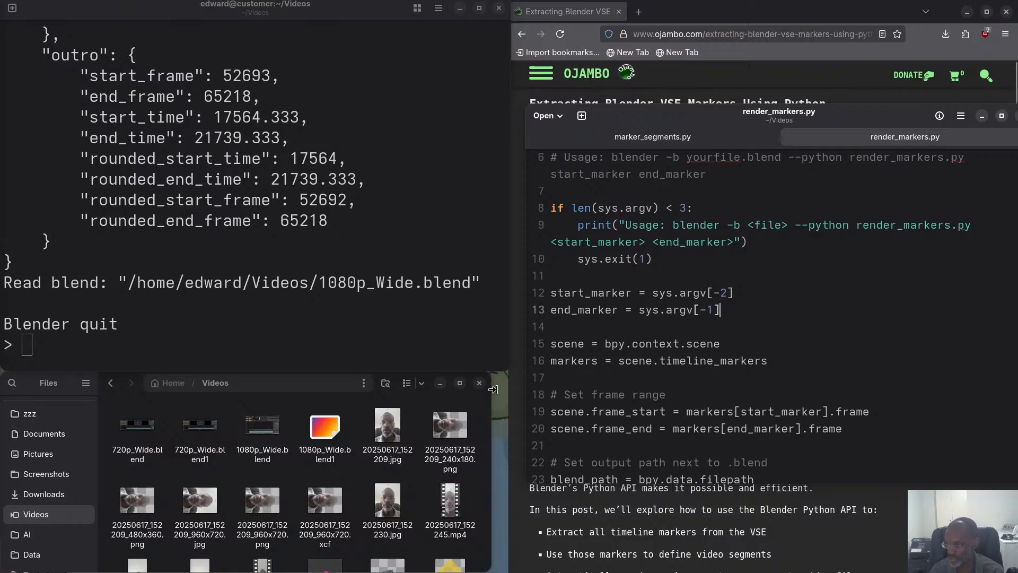
Begin a background render command at the terminal prompt with blender -b 1080p_Wide.blend.
left_click(146, 330)
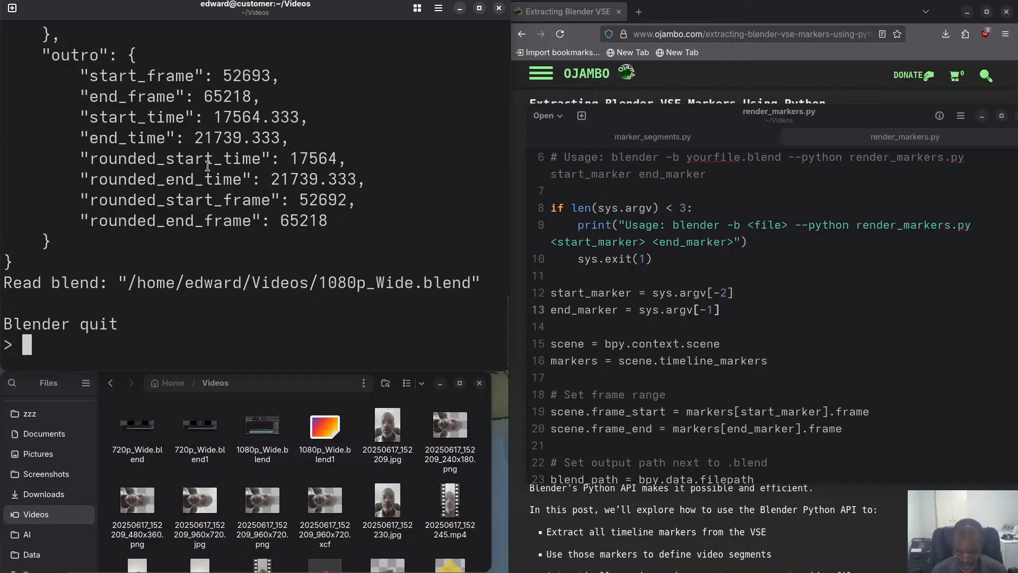
type("blend")
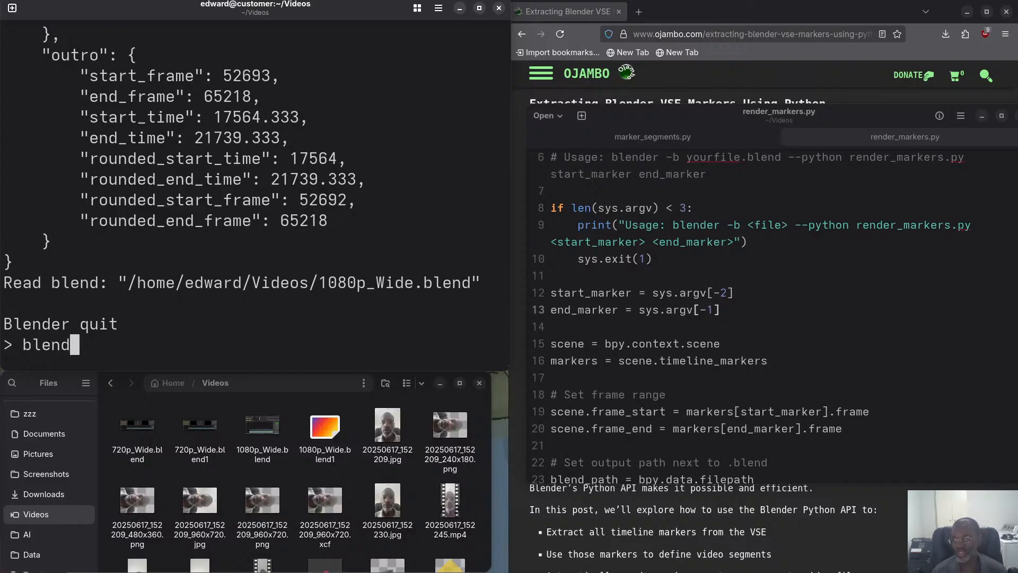
type("er -b ")
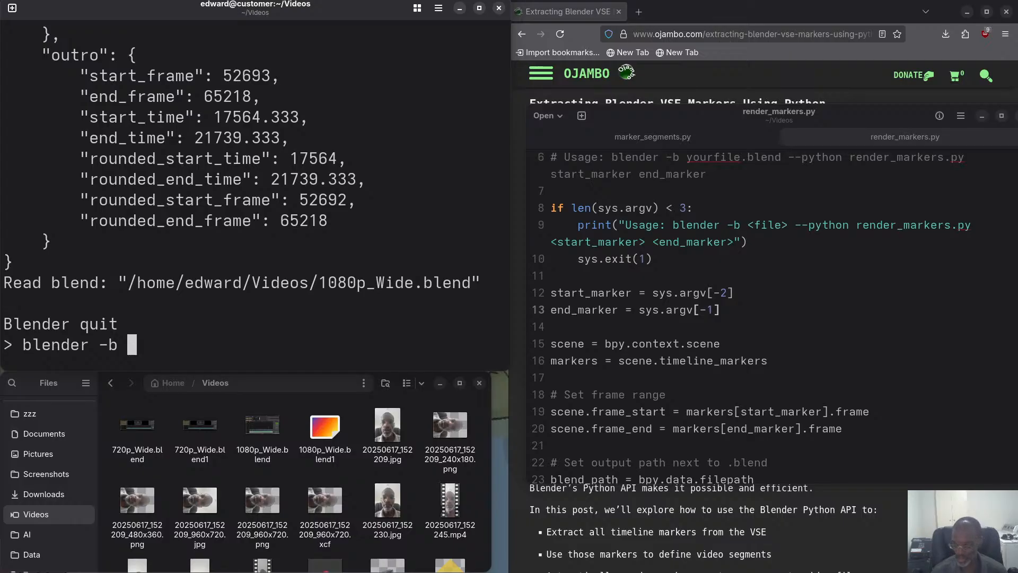
type("10")
key("Tab")
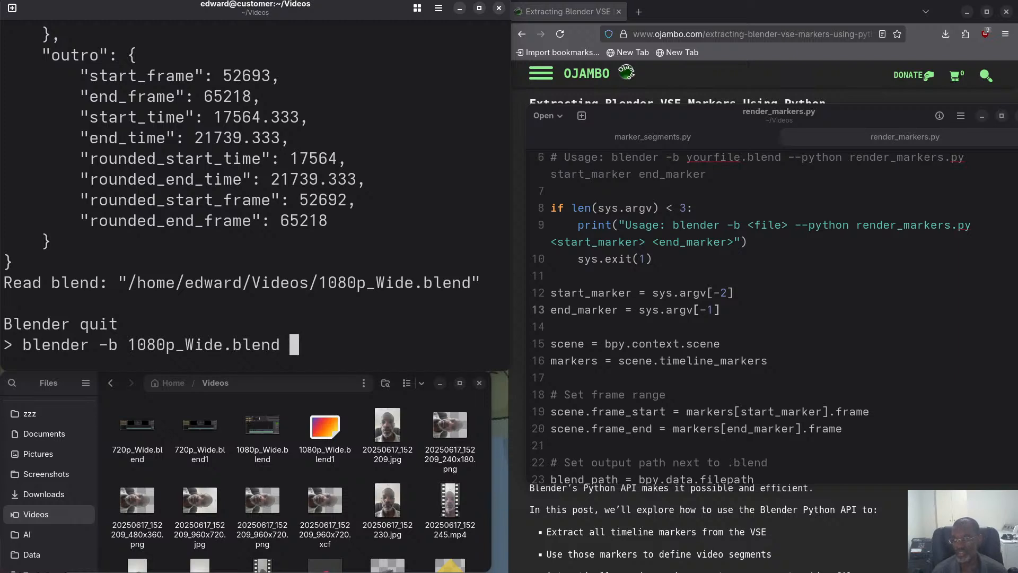
Check the intro's rounded start frame in the JSON output and append the start-frame option -s 0 to the command.
type("-s")
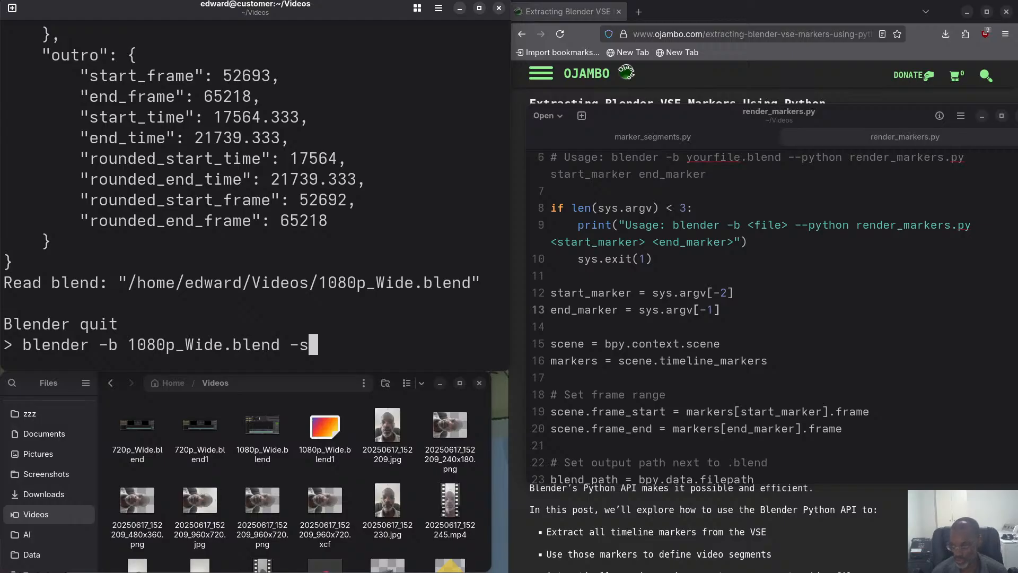
scroll(133, 139, "up", 5)
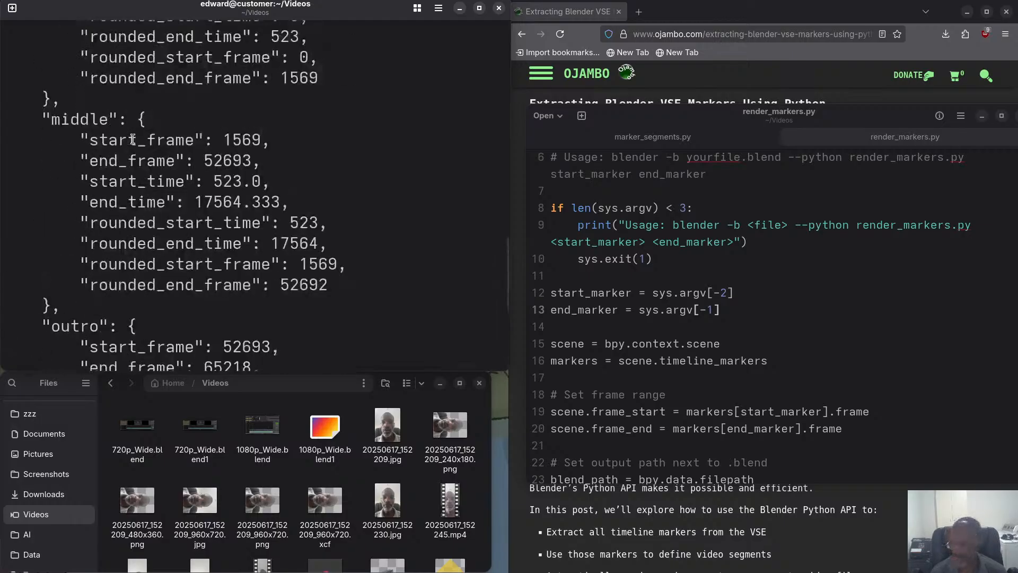
scroll(132, 139, "up", 4)
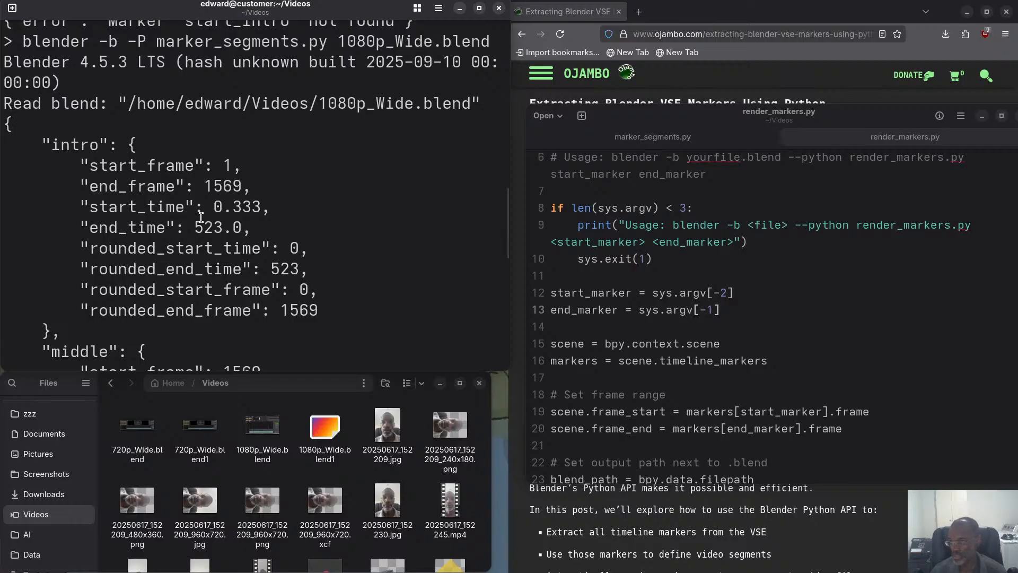
scroll(333, 260, "down", 3)
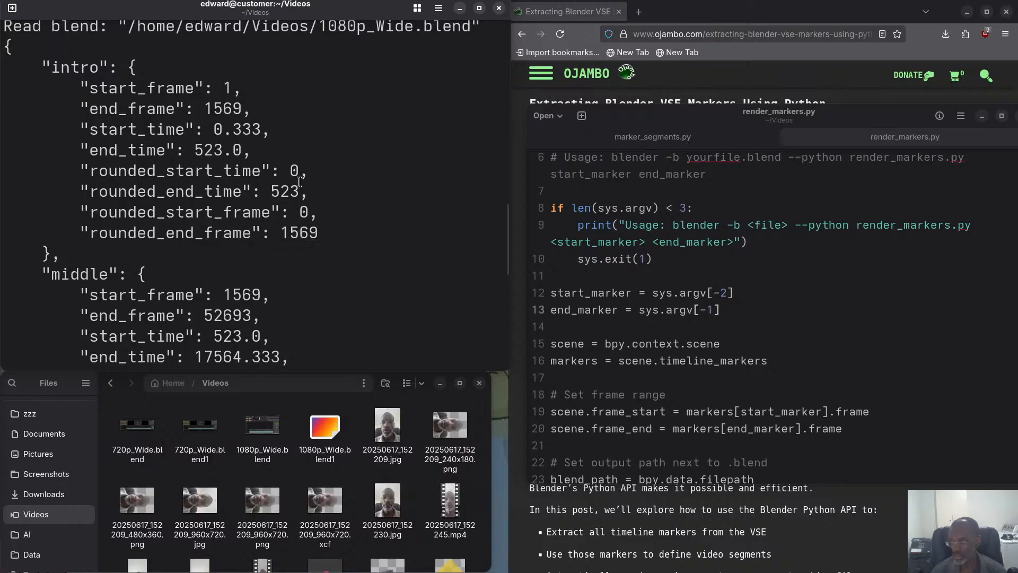
scroll(276, 202, "up", 1)
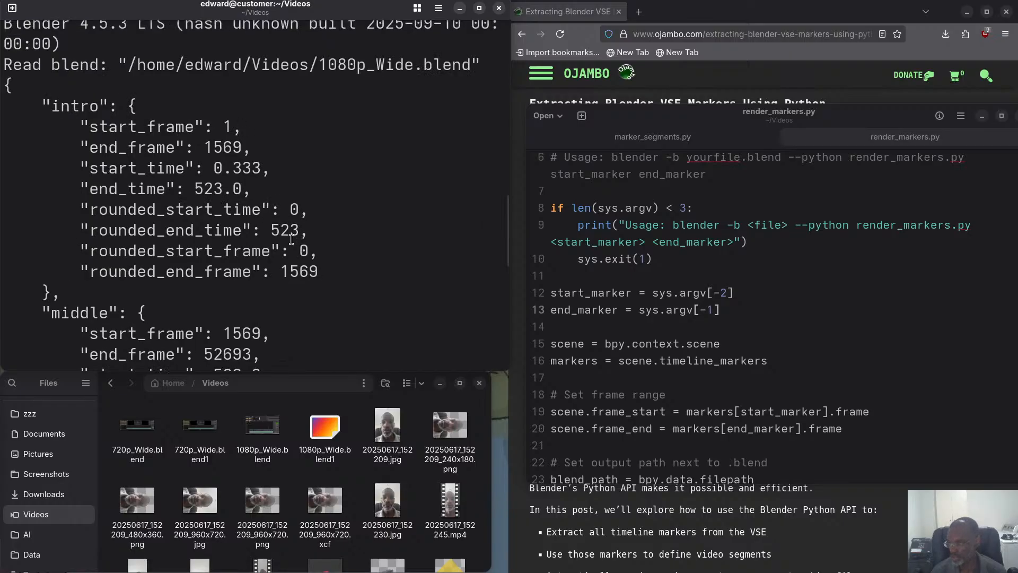
scroll(299, 248, "down", 8)
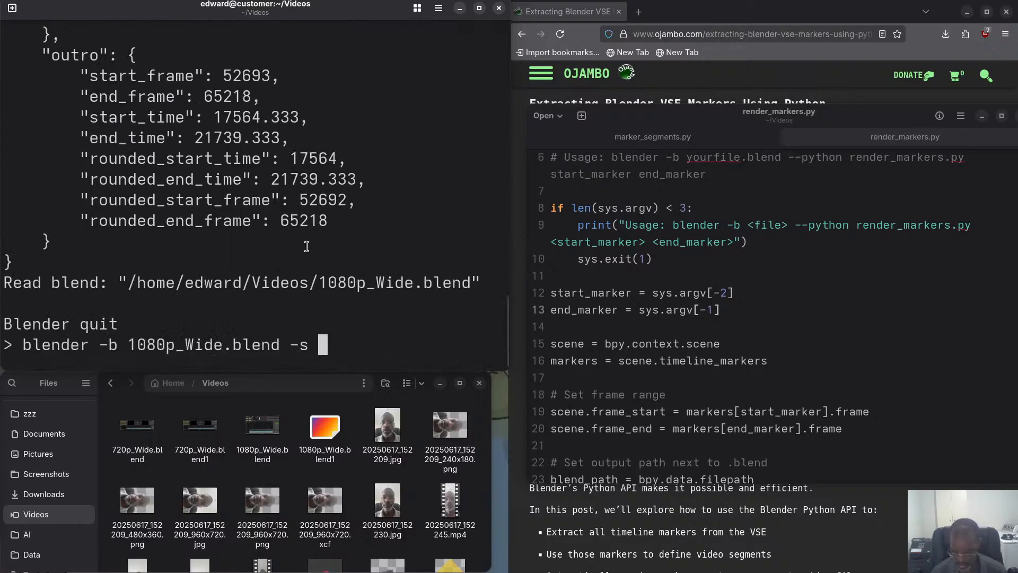
type("0")
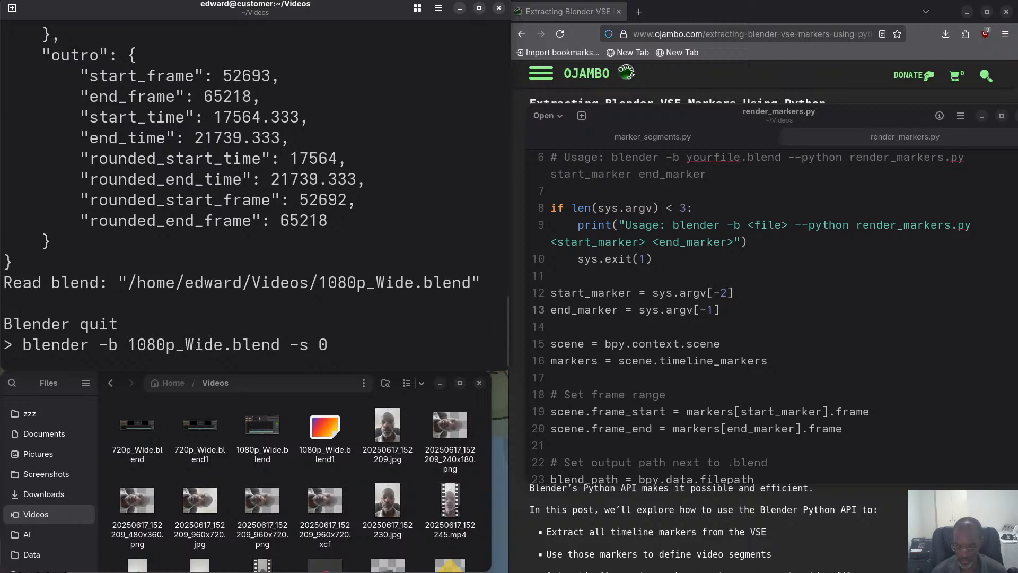
type(" -e")
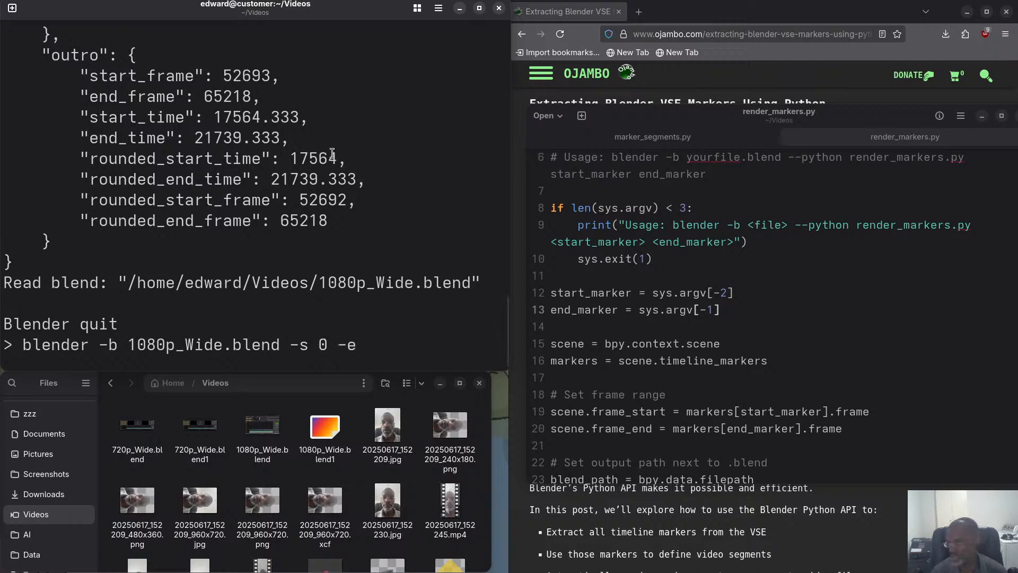
Append -e 1569 from the intro's rounded end frame plus the animation option -a, and run the render command.
scroll(332, 153, "up", 4)
scroll(332, 153, "up", 2)
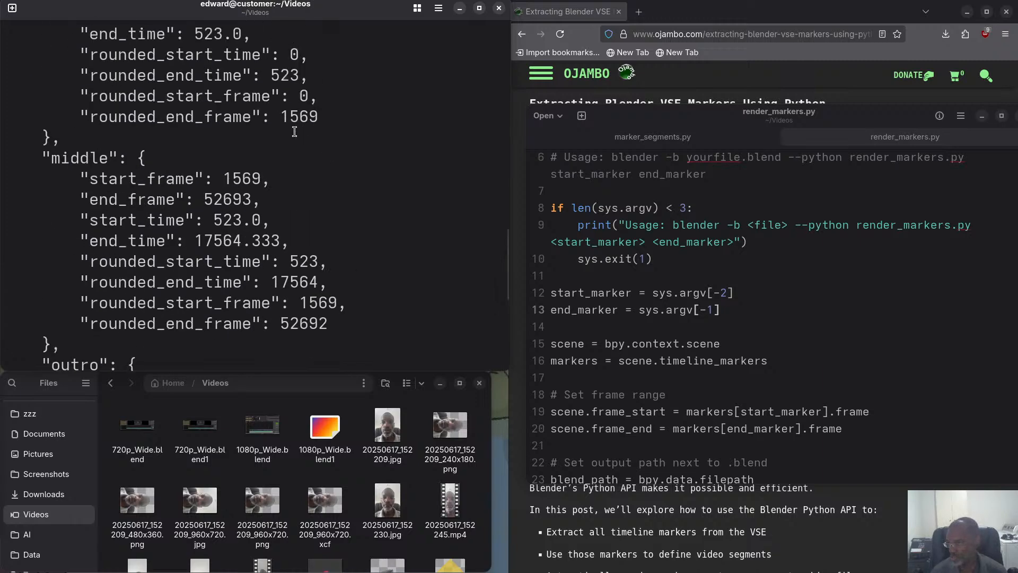
scroll(307, 169, "down", 5)
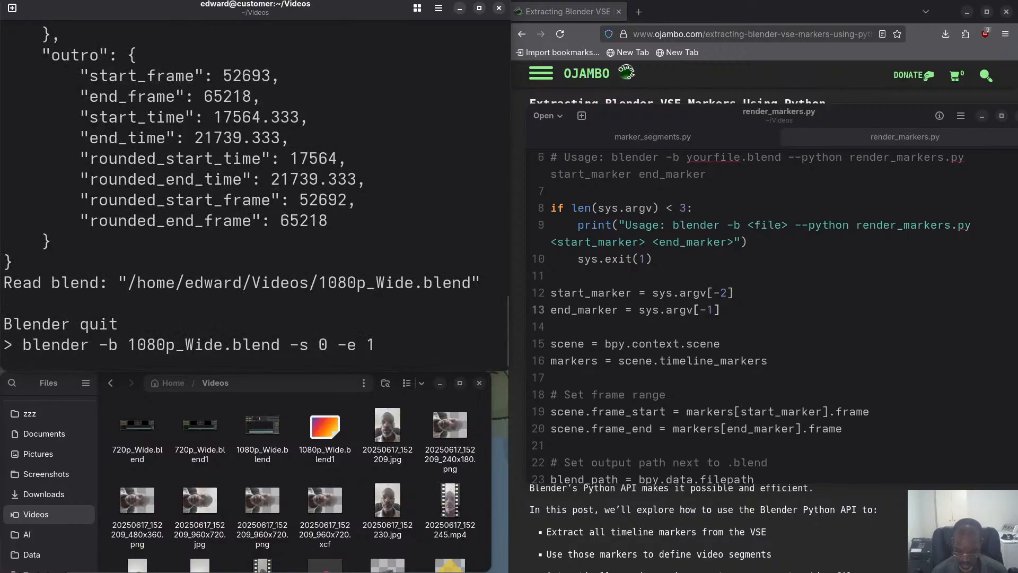
type("1569")
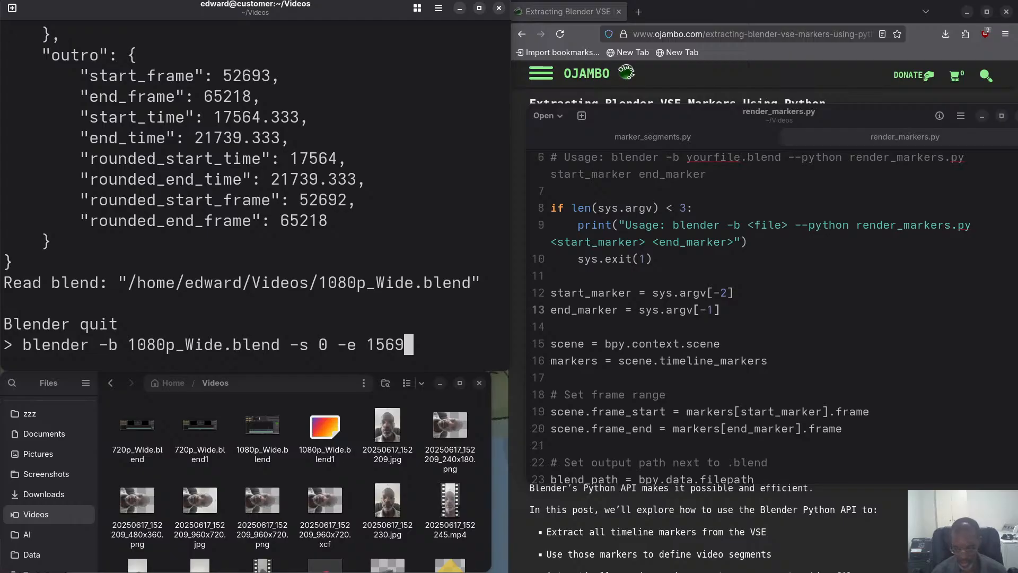
type(" -")
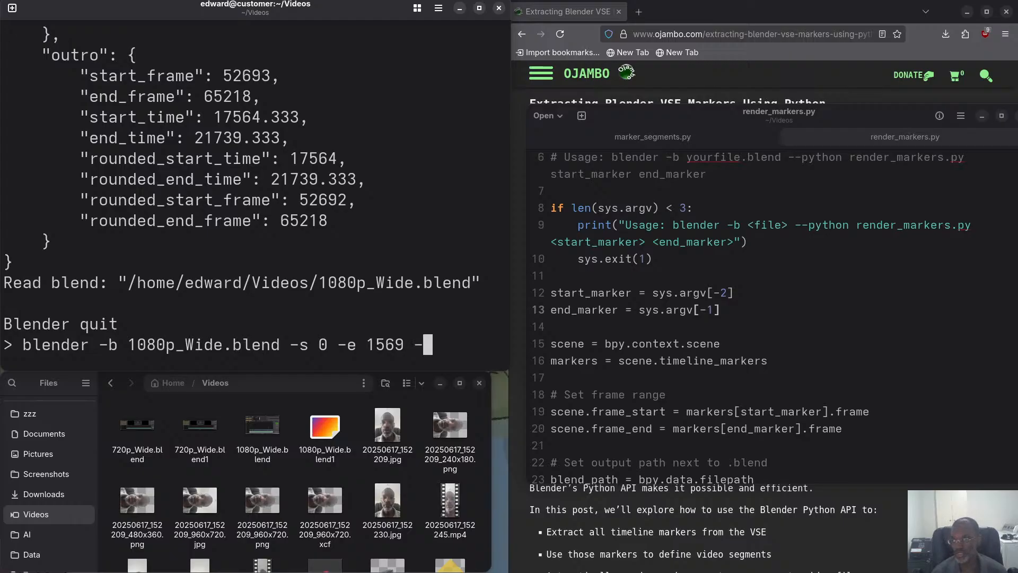
type("a")
key("Return")
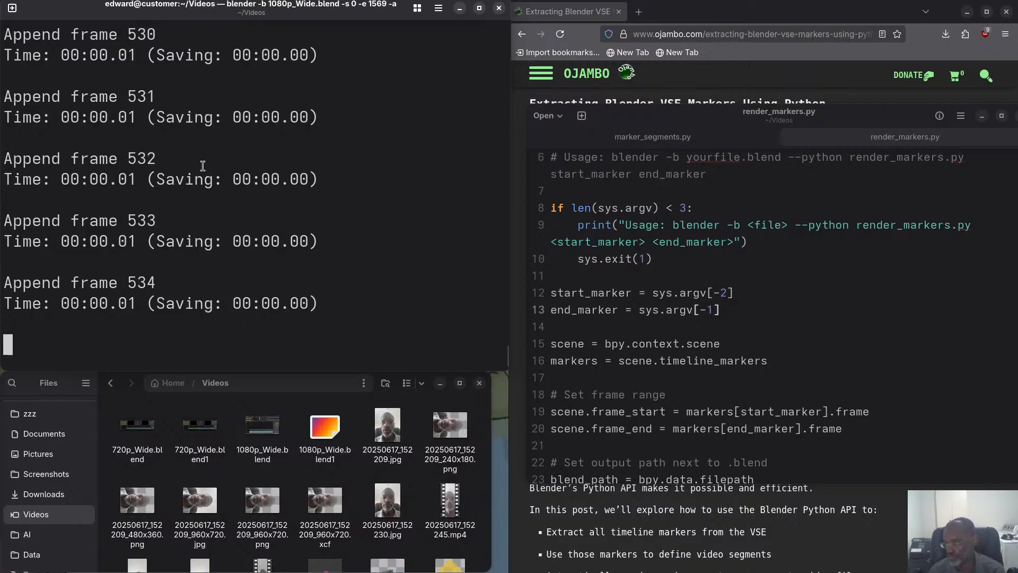
Locate the marker_segments.py JSON output above the render log and shrink the terminal text to fit more of it.
scroll(248, 168, "up", 13)
scroll(248, 168, "up", 20)
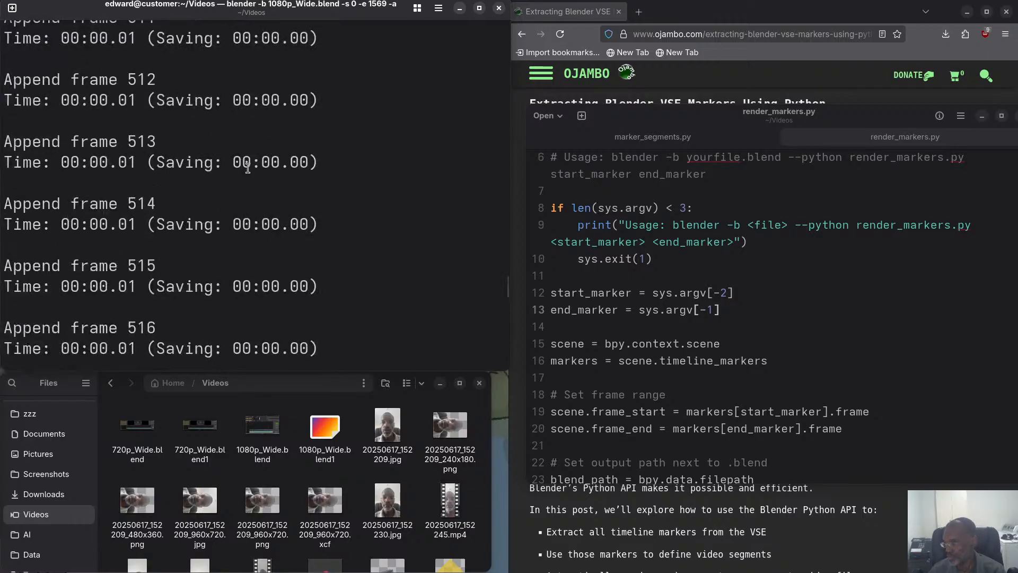
scroll(248, 168, "up", 20)
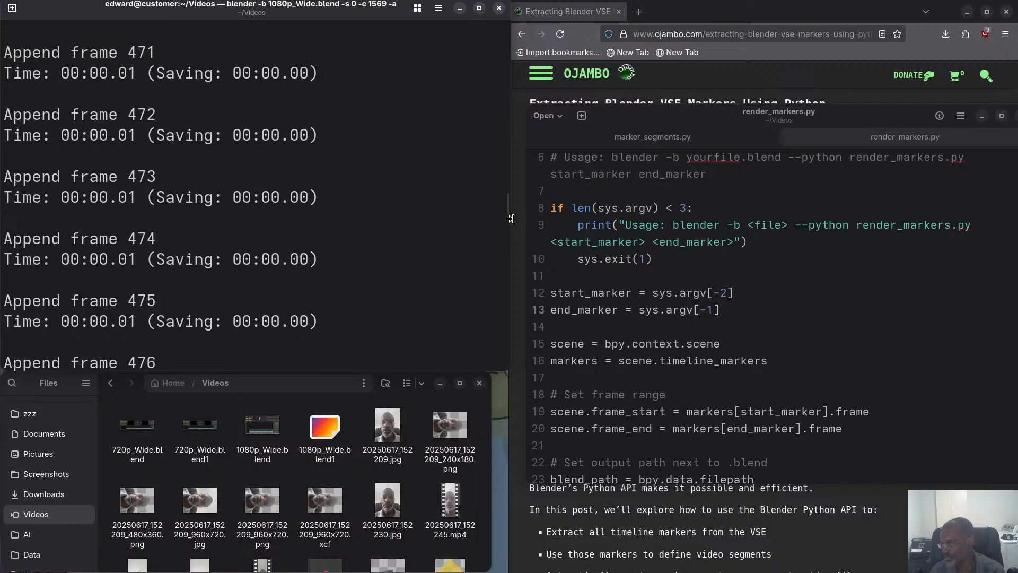
left_click_drag(505, 195, 507, 24)
scroll(353, 110, "down", 10)
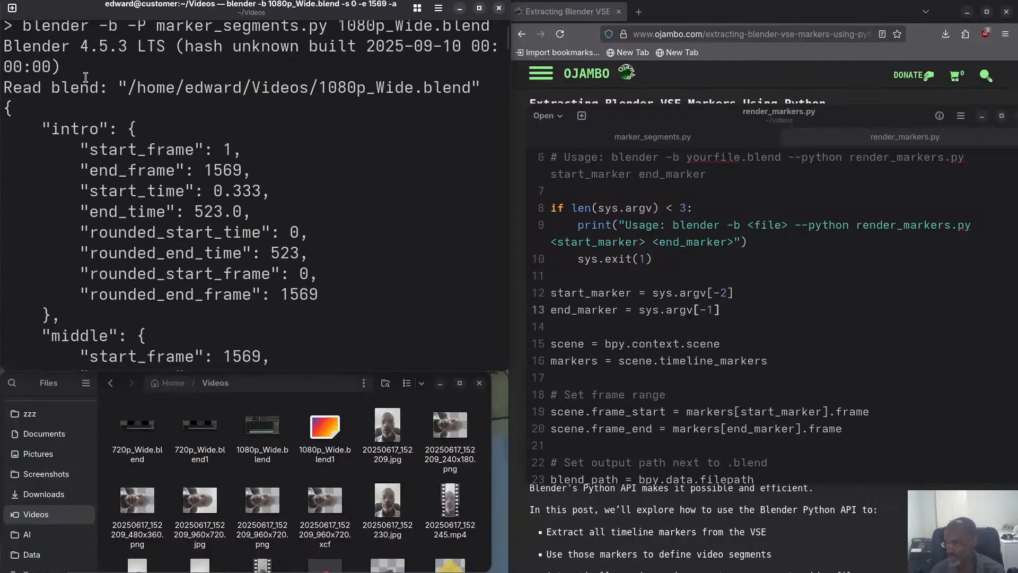
scroll(60, 66, "down", 1)
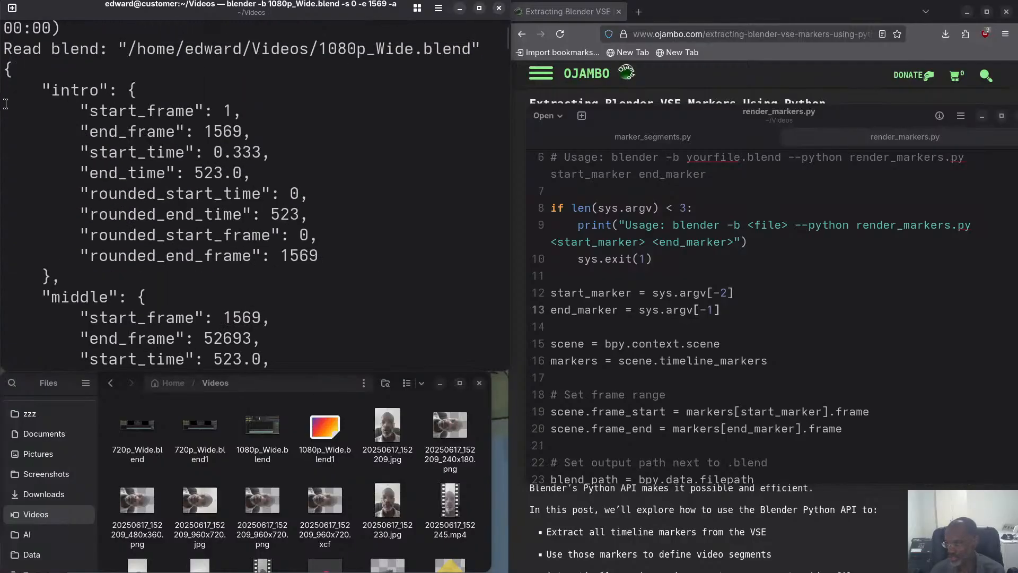
key("ctrl+minus")
key("ctrl+minus")
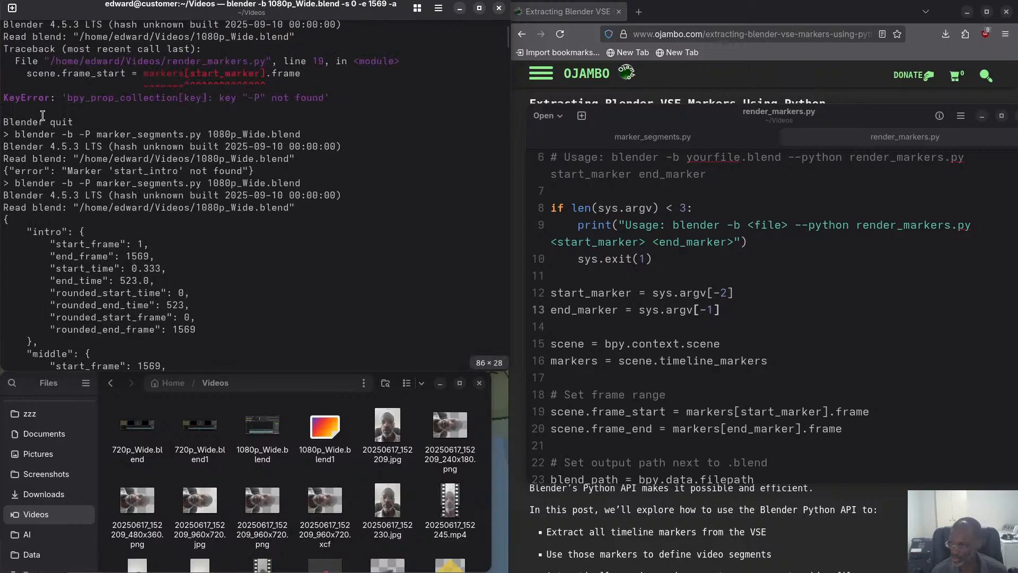
key("ctrl+minus")
key("ctrl+minus")
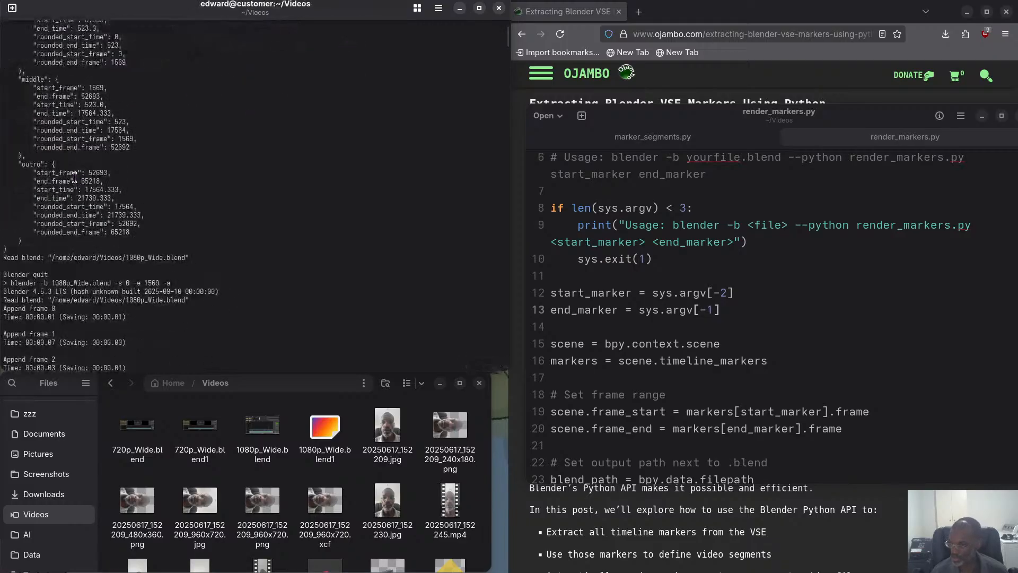
Copy the marker segments' JSON output together with the Read blend line above it, and switch away from the terminal.
scroll(8, 289, "up", 1)
mouse_move(7, 290)
left_mouse_down()
mouse_move(13, 17)
mouse_move(15, 317)
mouse_move(6, 281)
left_mouse_up()
right_click(50, 302)
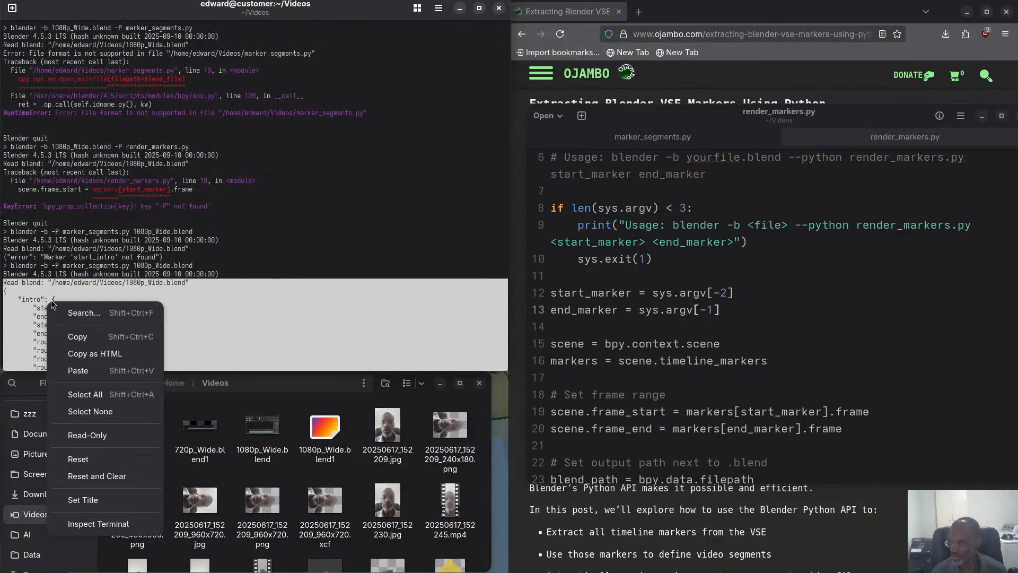
left_click(78, 336)
key("alt+Tab")
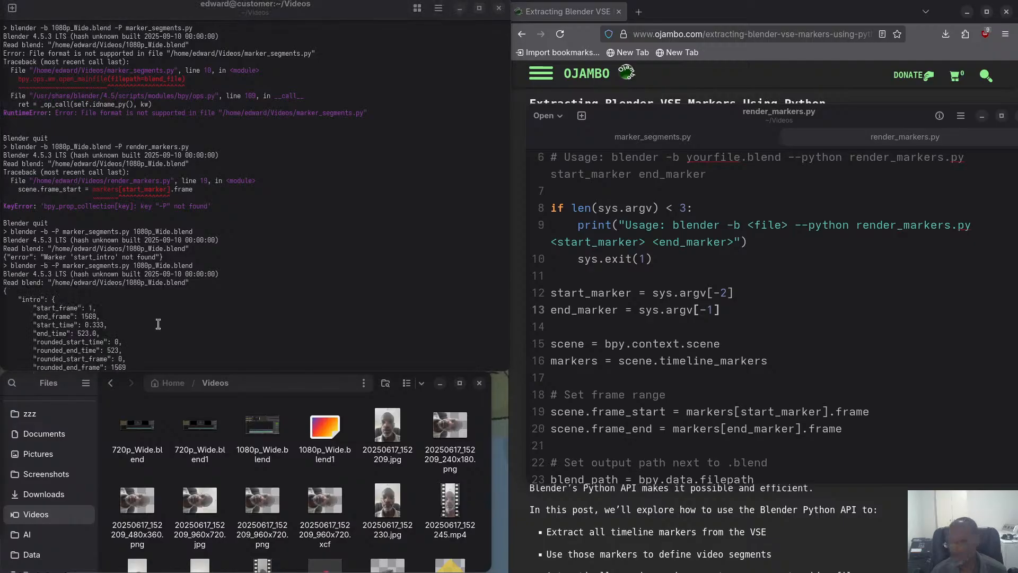
Locate the rendered intro video video-1080p-wide-0000-1569.mp4 in the Videos folder, play it briefly and close the player.
left_click(237, 330)
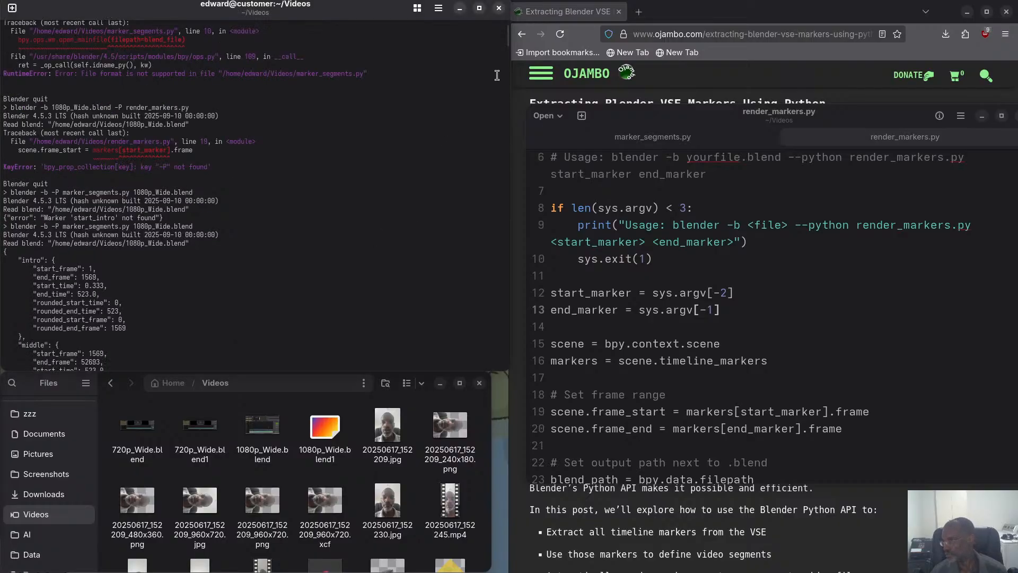
left_click_drag(505, 39, 532, 411)
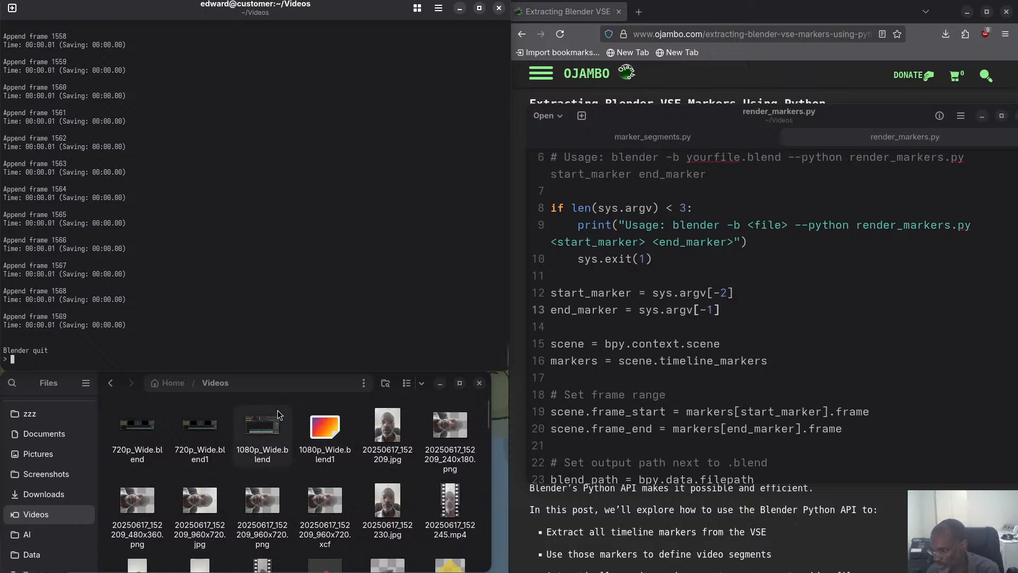
scroll(253, 443, "down", 5)
scroll(253, 447, "down", 5)
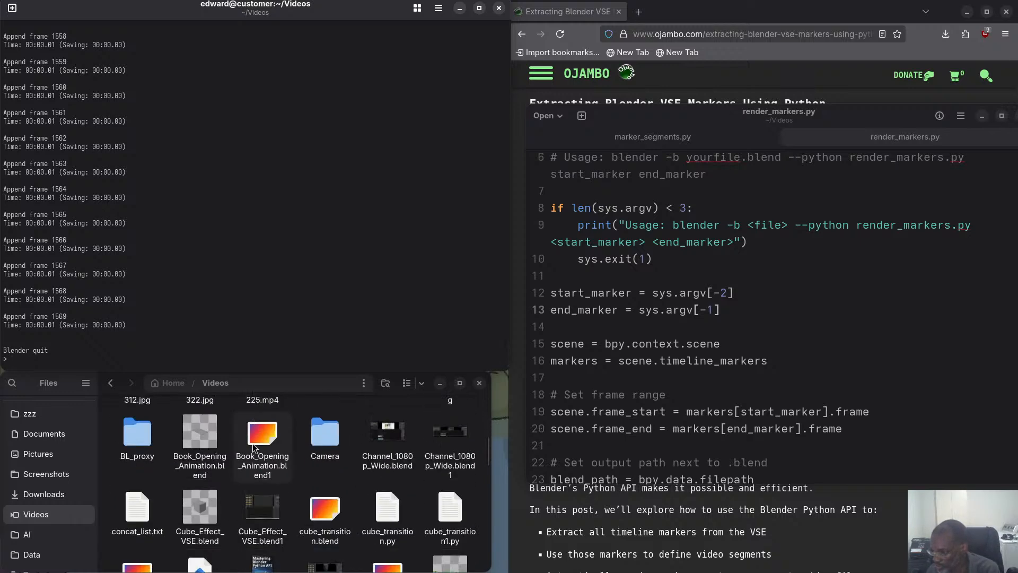
scroll(261, 471, "down", 10)
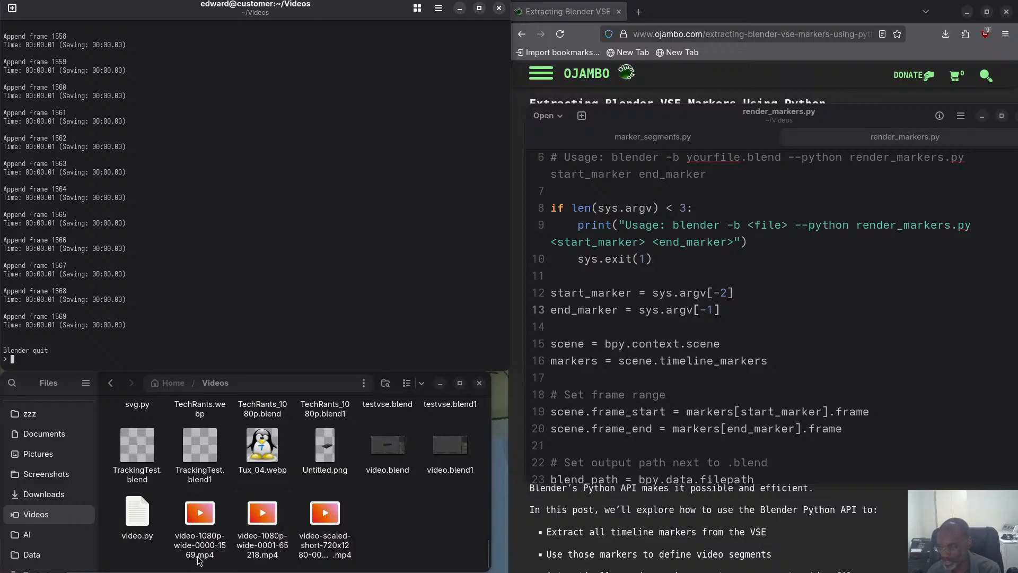
double_click(192, 517)
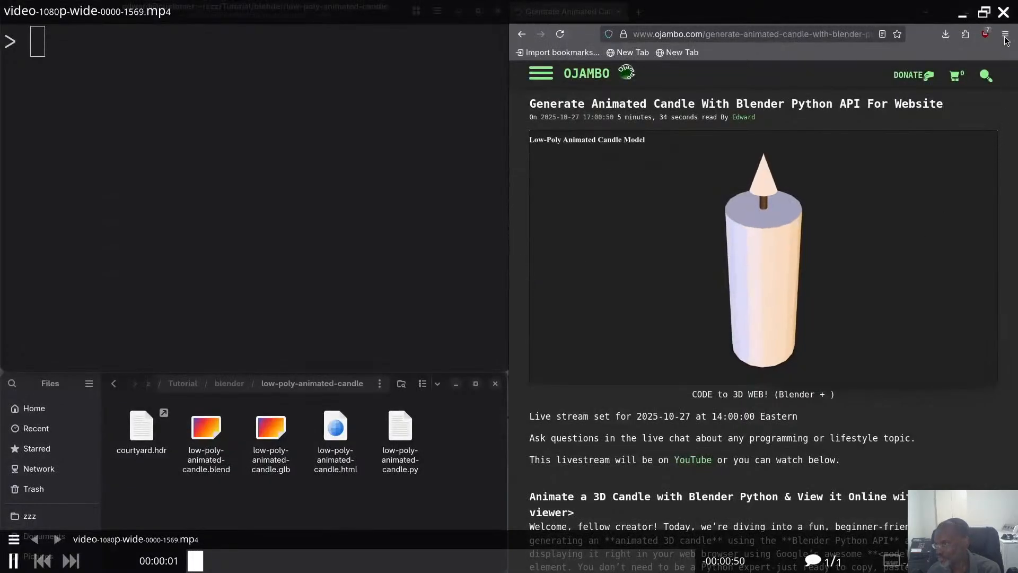
left_click(1004, 12)
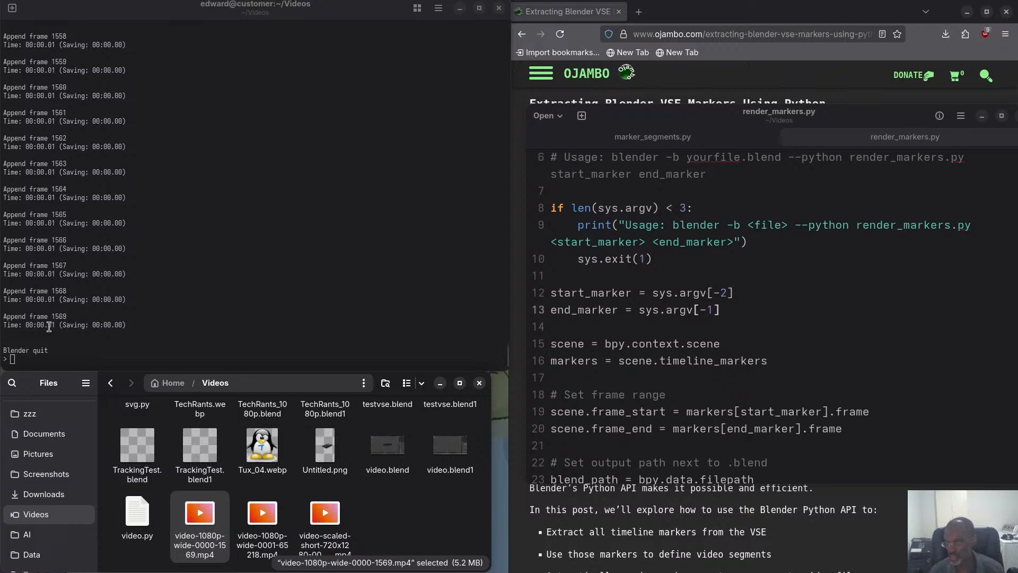
Recall the last render command in the terminal, enlarge the text, and strip the command back to its -s option.
left_click(174, 302)
key("Up")
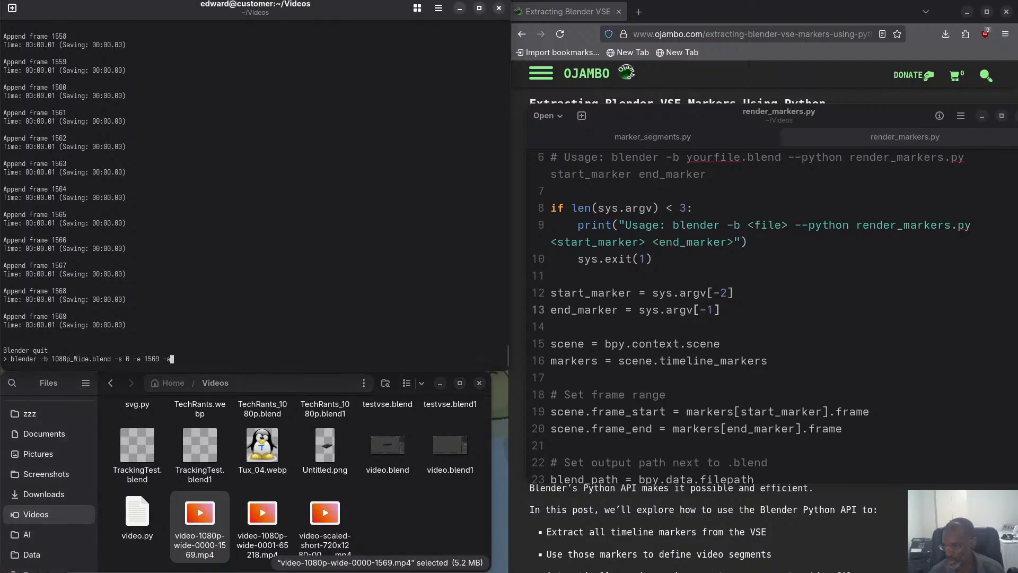
key("ctrl+plus")
key("ctrl+plus")
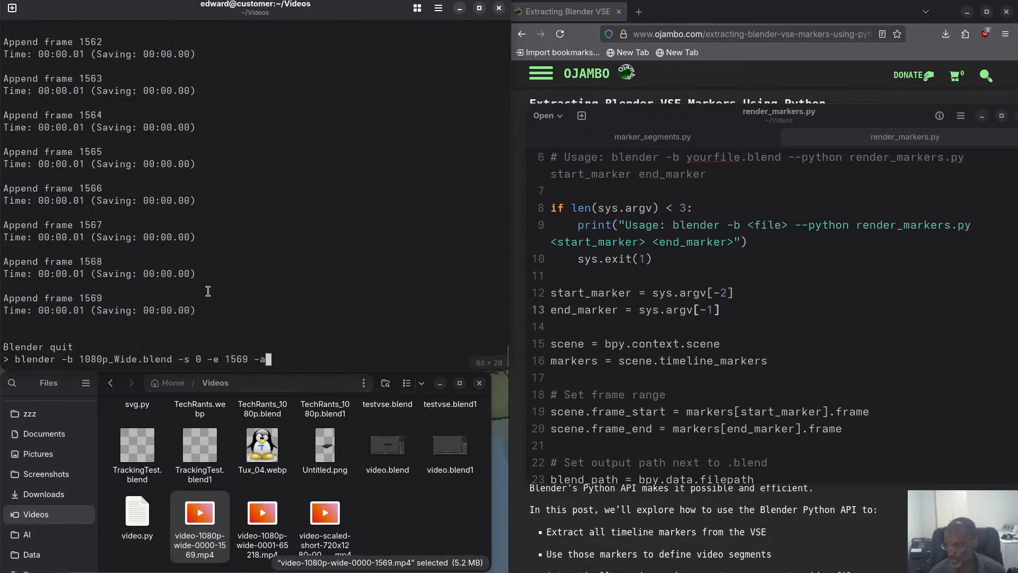
key("BackSpace")
key("BackSpace")
key("BackSpace")
key("BackSpace")
key("BackSpace")
key("BackSpace")
key("BackSpace")
key("BackSpace")
key("BackSpace")
key("BackSpace")
key("BackSpace")
key("BackSpace")
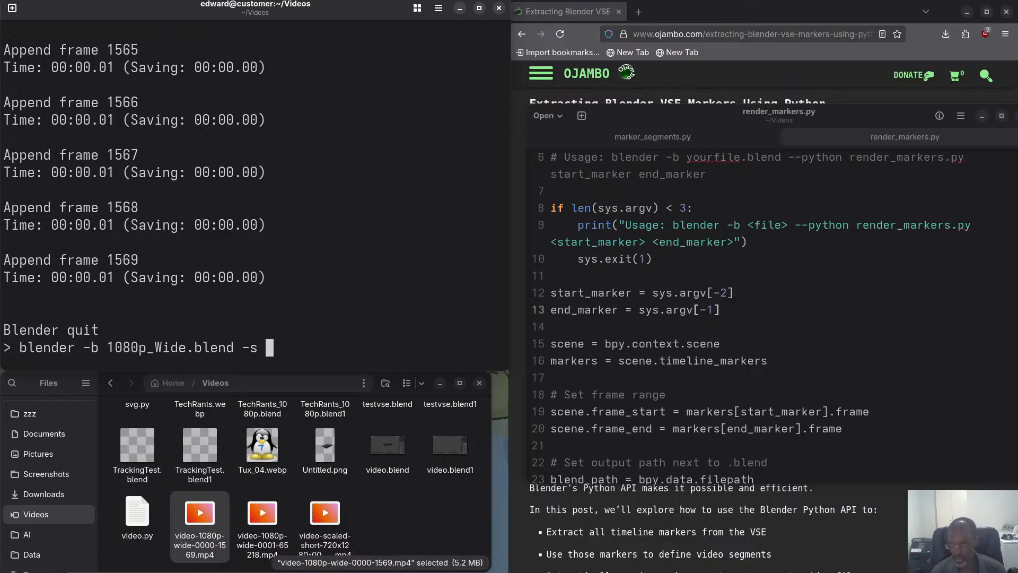
Set the render command's start frame to 52692 for the outro.
type("1")
key("BackSpace")
type("526")
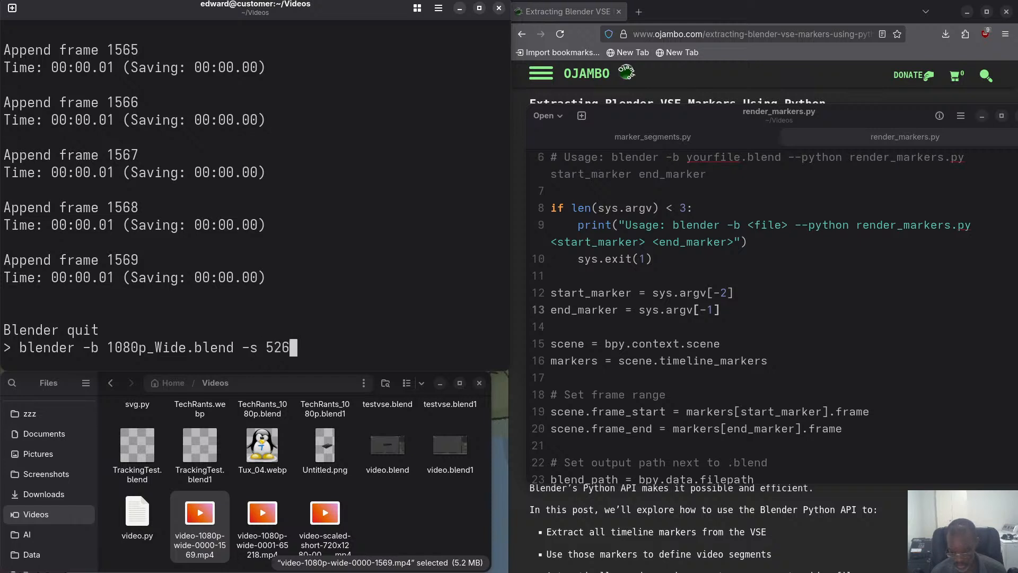
type("92")
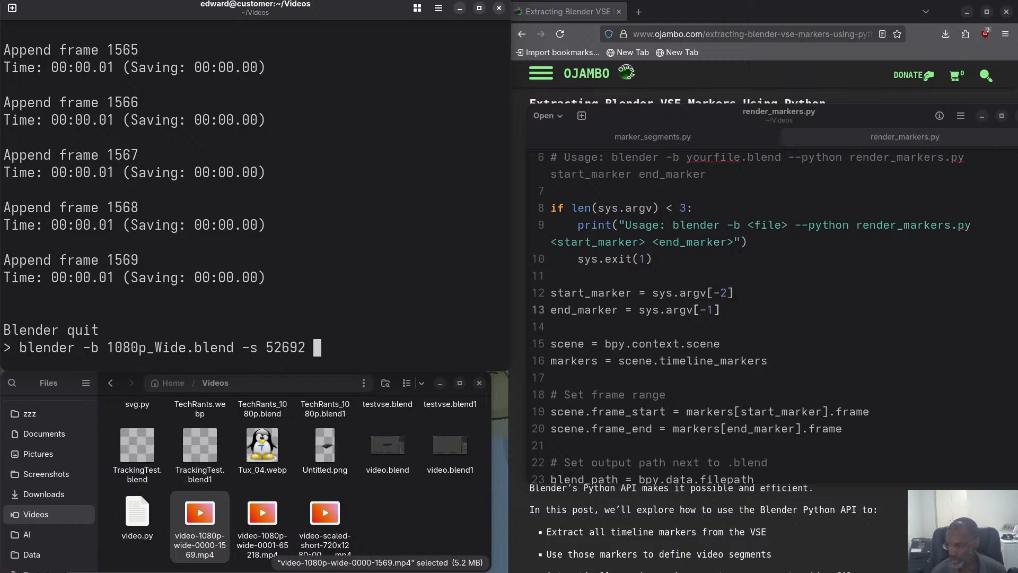
type(" -e ")
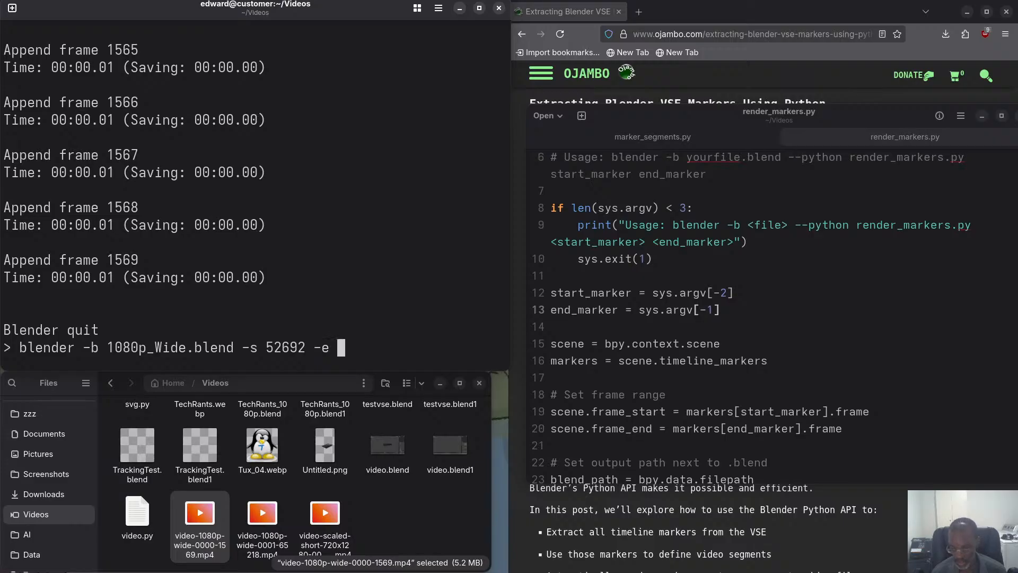
type("65218")
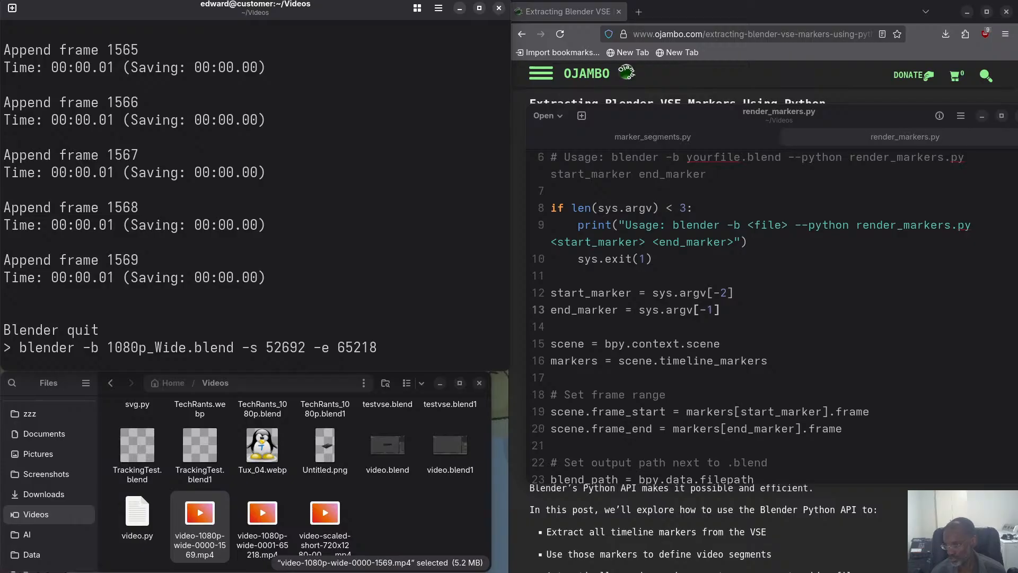
type(" -a")
Append the end frame -e 65218 and the animation option -a, and run the outro render.
key("Return")
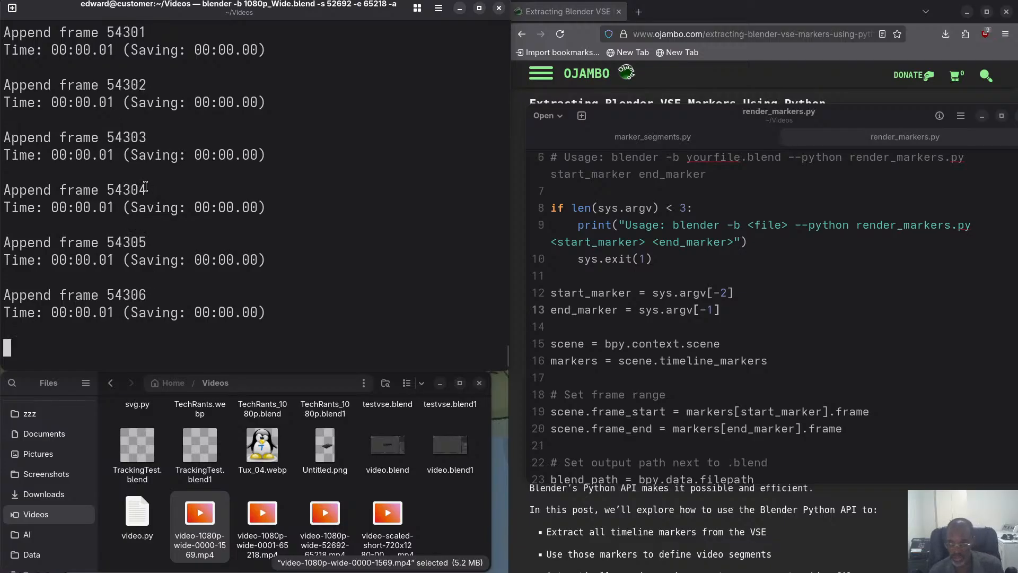
Open a second terminal session alongside the render, enlarge its text, and run clean-cli && clear.
left_click(12, 9)
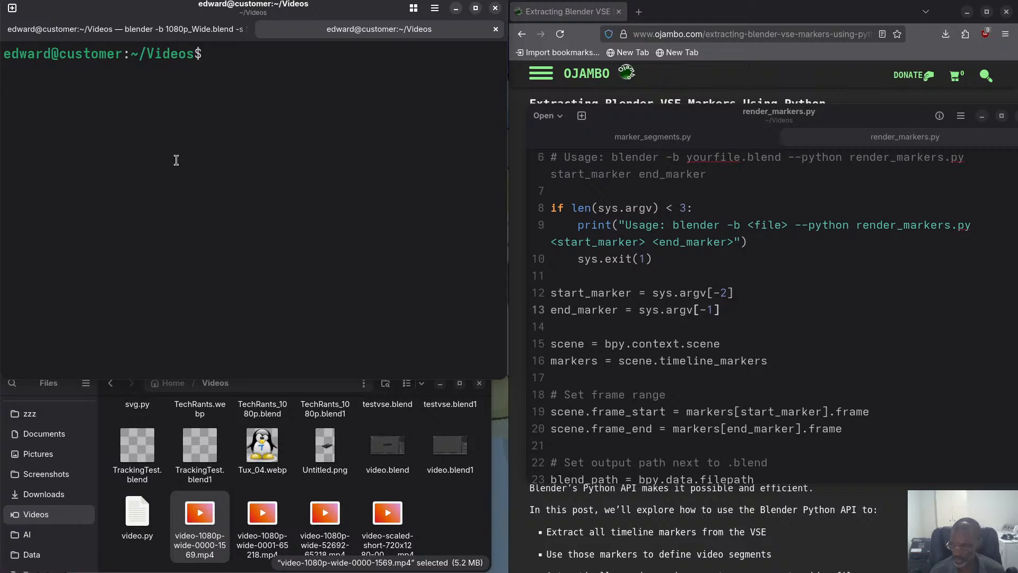
key("ctrl+plus")
key("ctrl+plus")
key("ctrl+plus")
type("c")
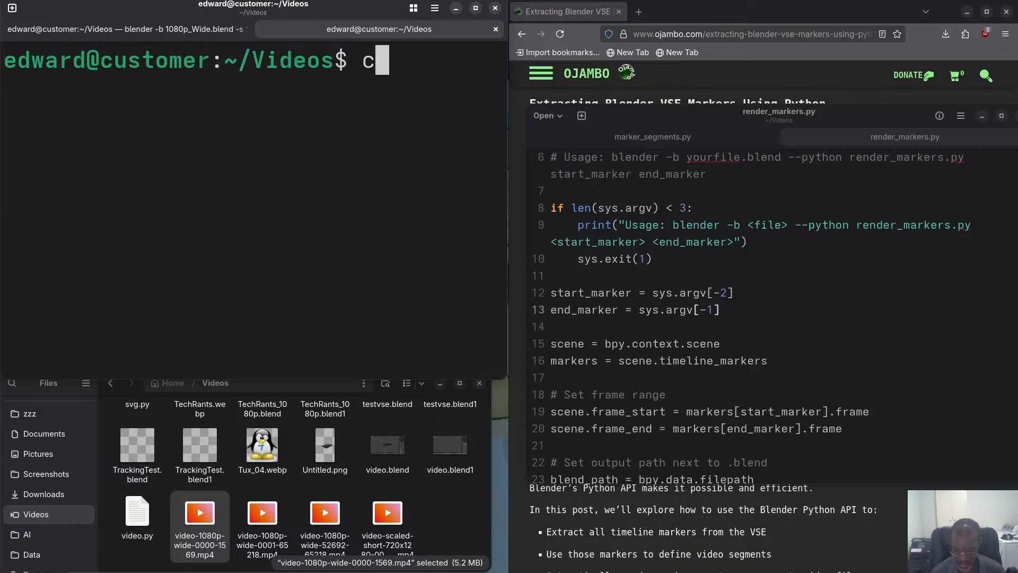
type("lean-cl")
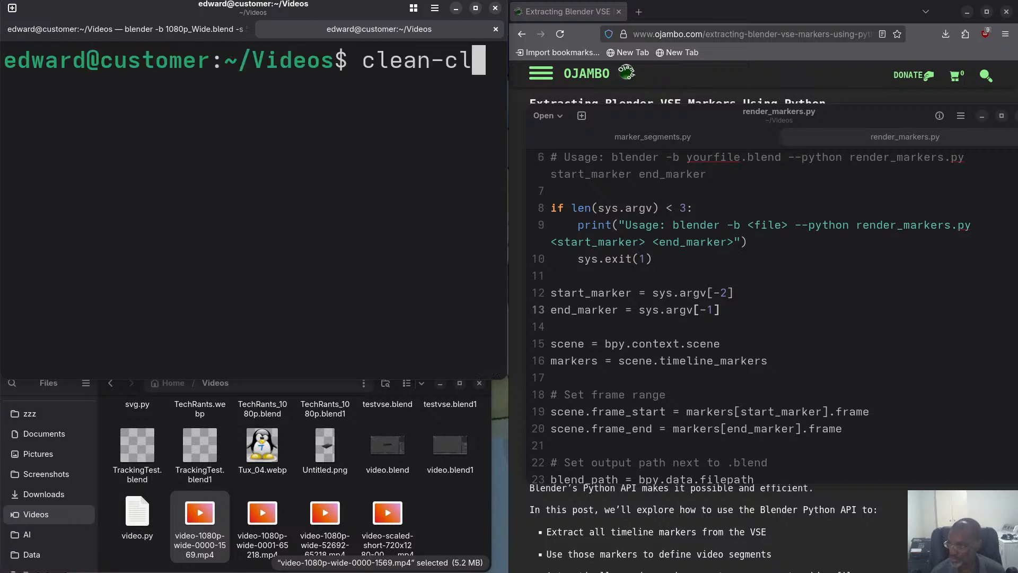
type("i")
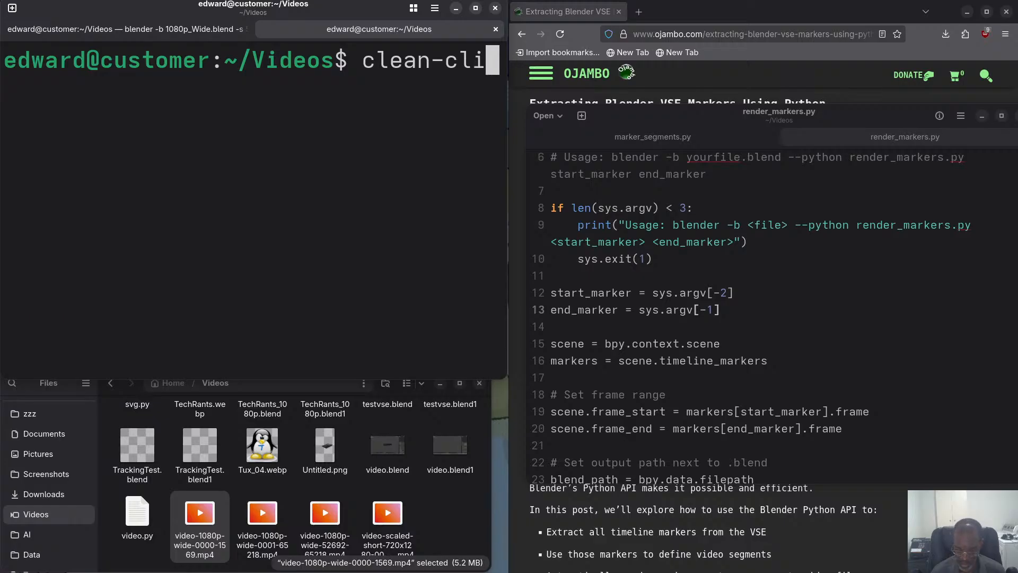
type(" && c")
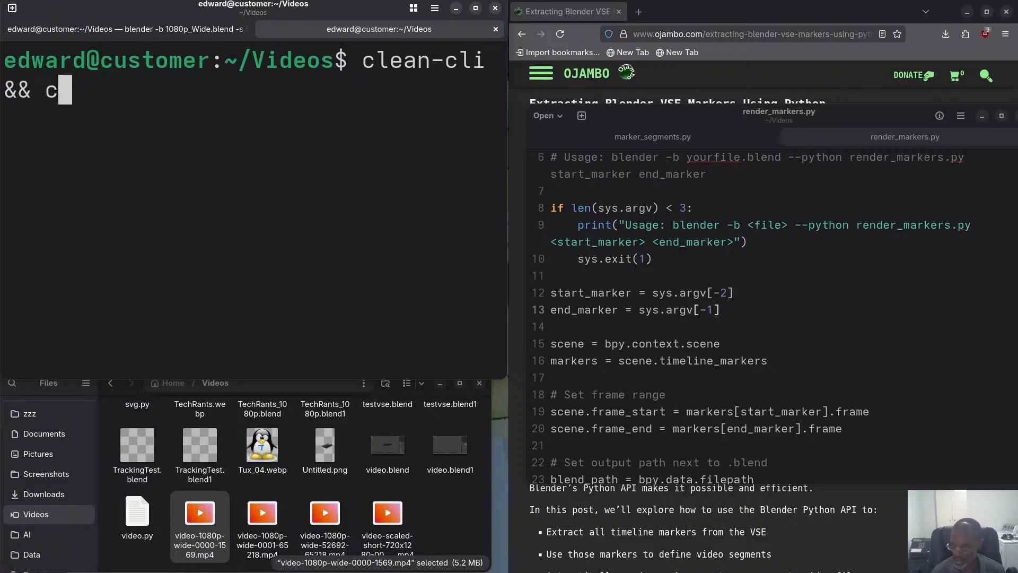
type("lear")
key("Return")
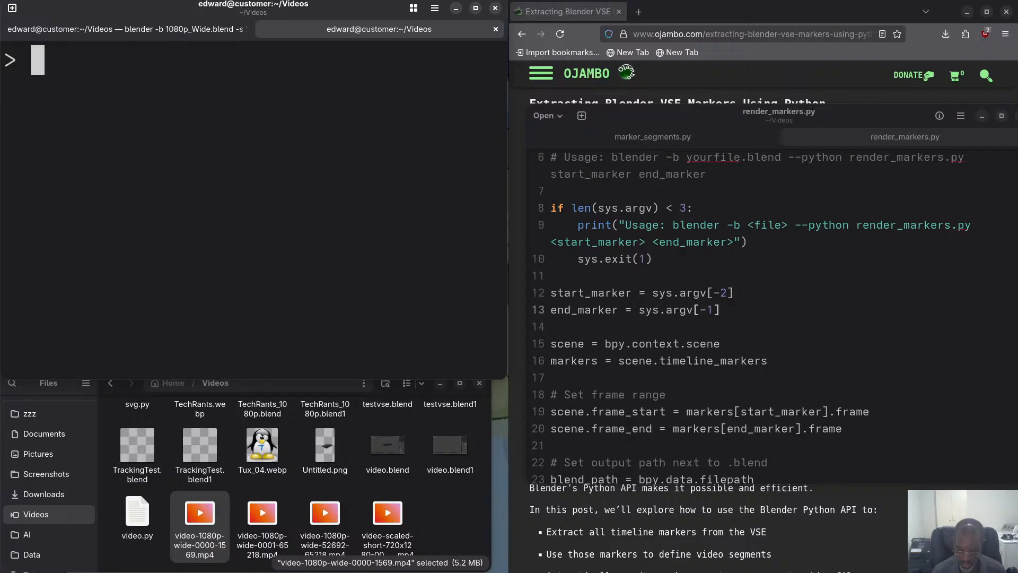
Begin an ffmpeg command with the input option -i, and open the Home folder alongside Videos in the file manager.
type("ffmpeg ")
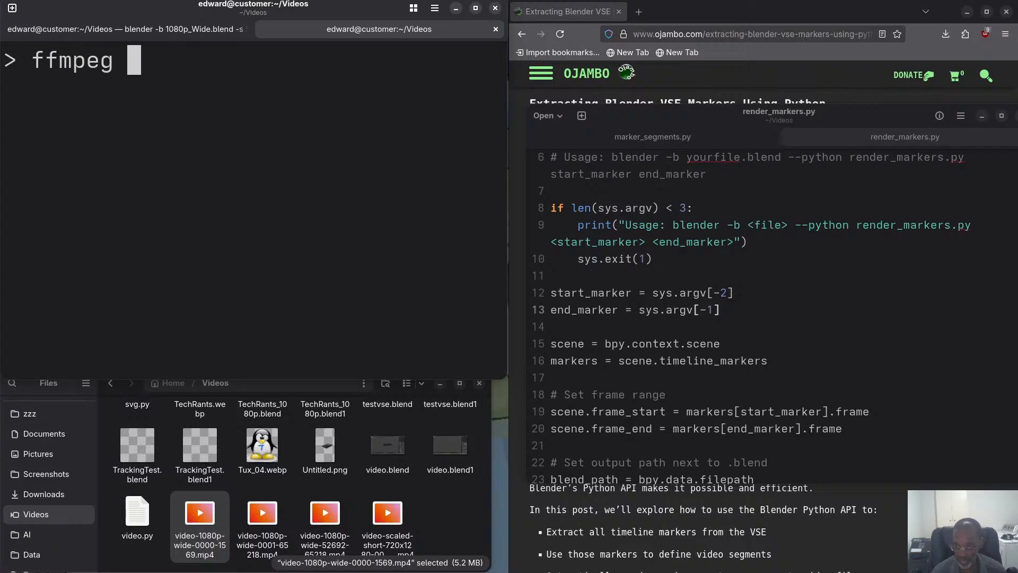
type("-i")
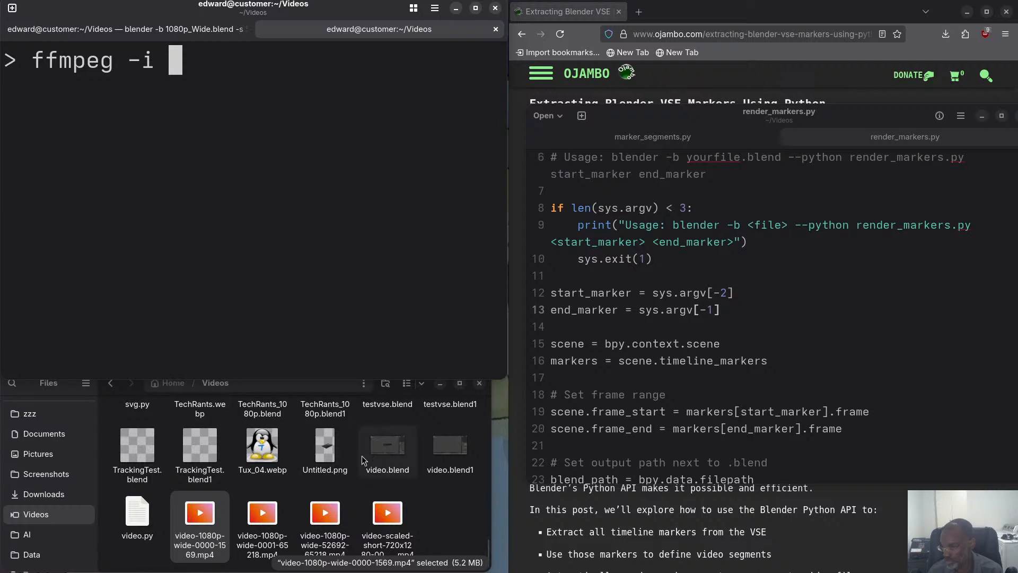
left_click(325, 448)
middle_click(169, 383)
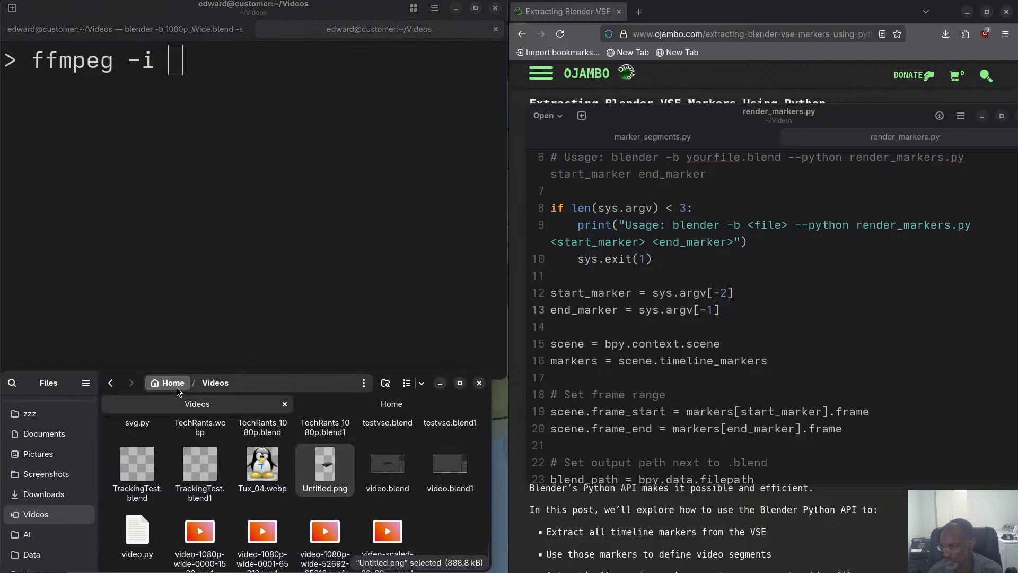
left_click(360, 405)
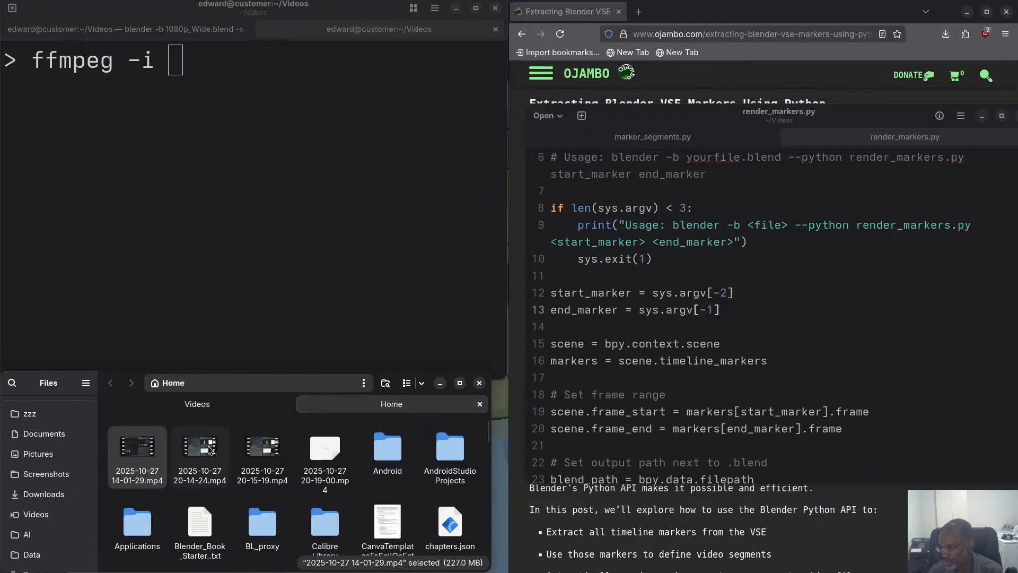
left_click(267, 448)
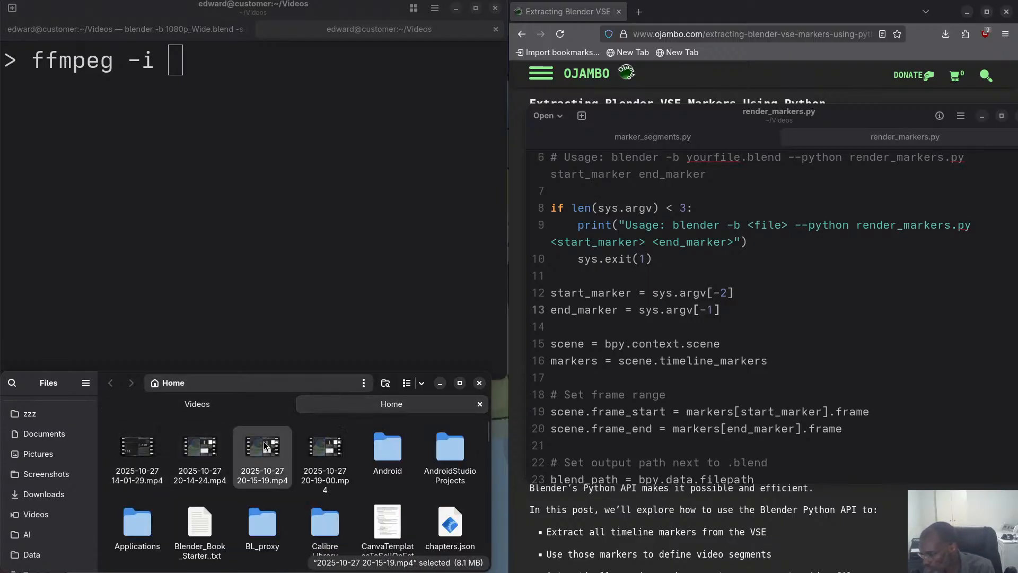
left_click(211, 448)
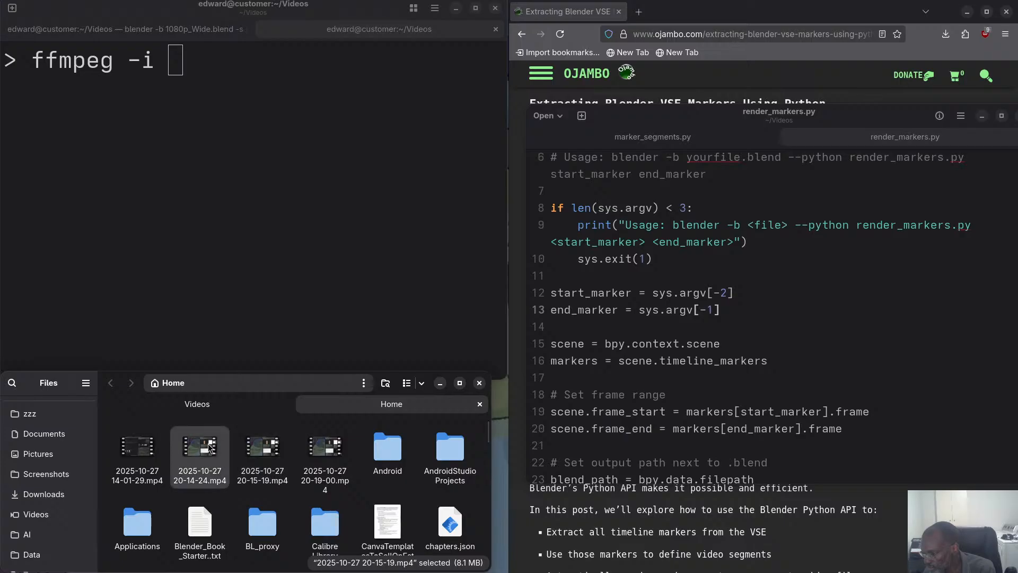
left_click(148, 449)
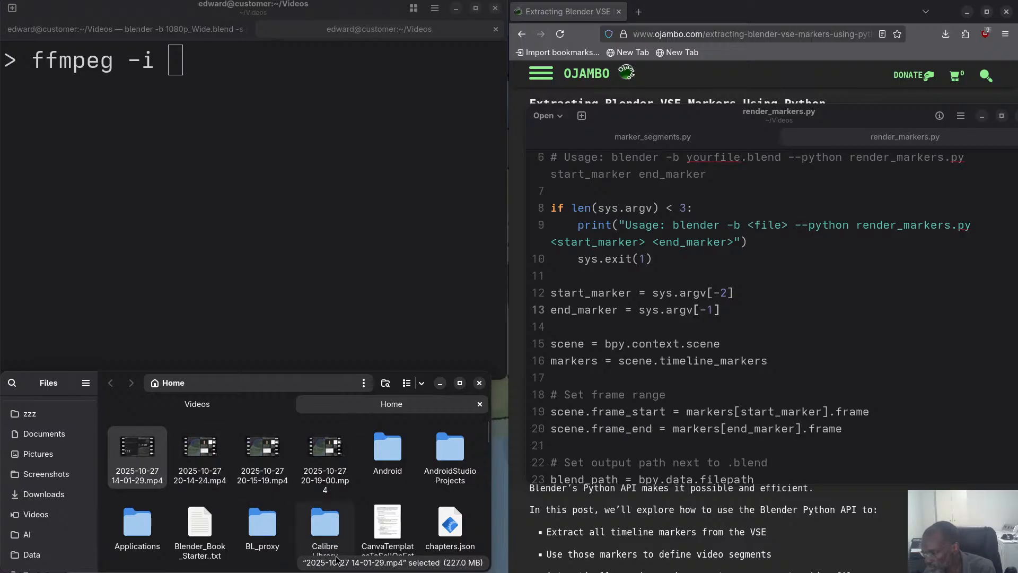
right_click(148, 455)
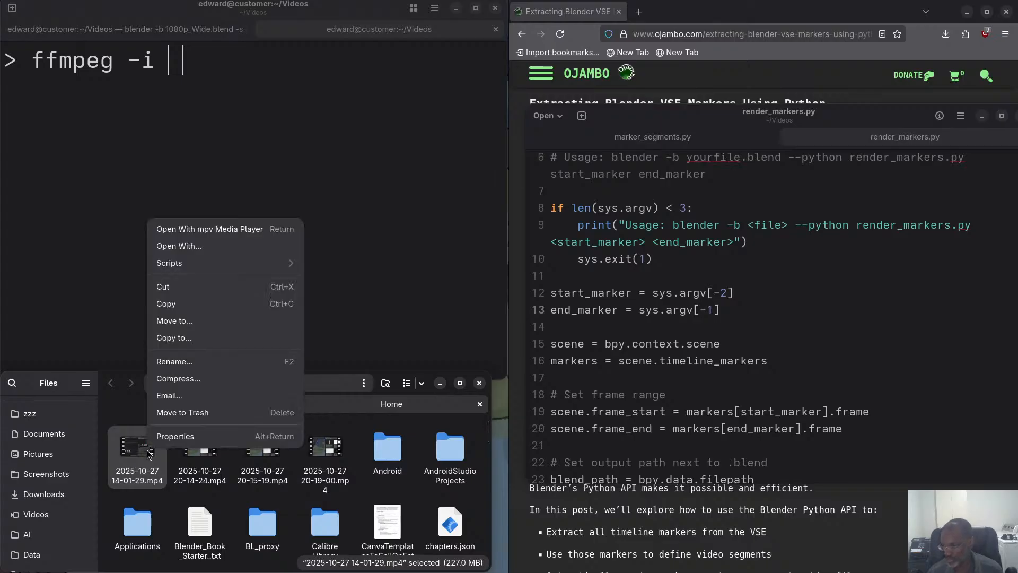
left_click(174, 438)
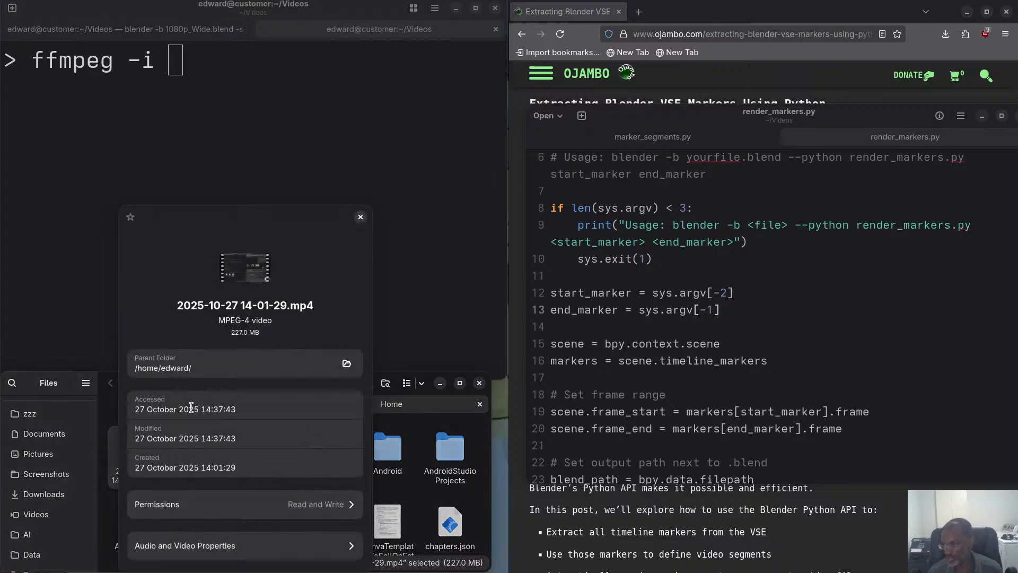
left_click(194, 547)
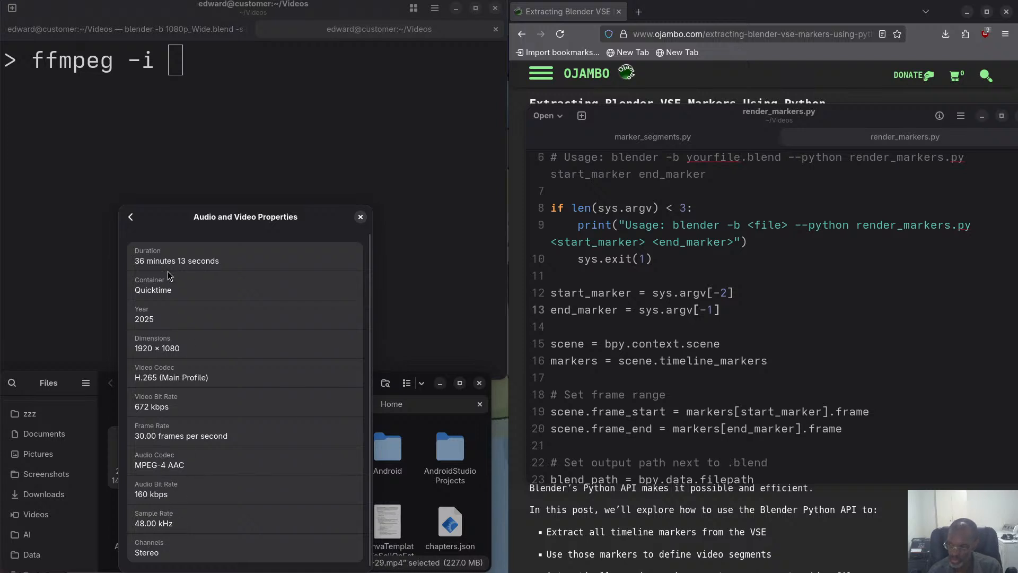
left_click(360, 217)
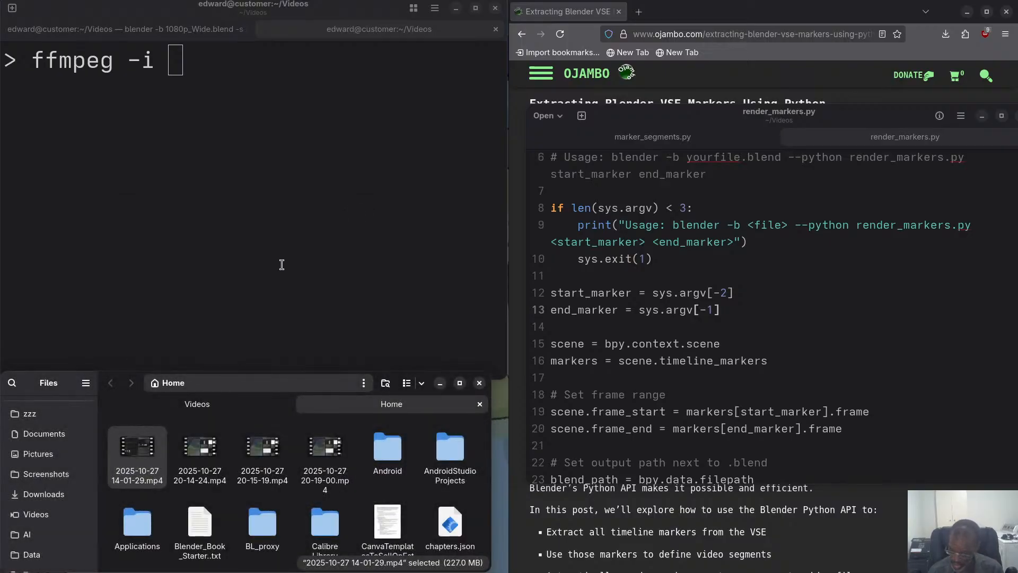
left_click(210, 89)
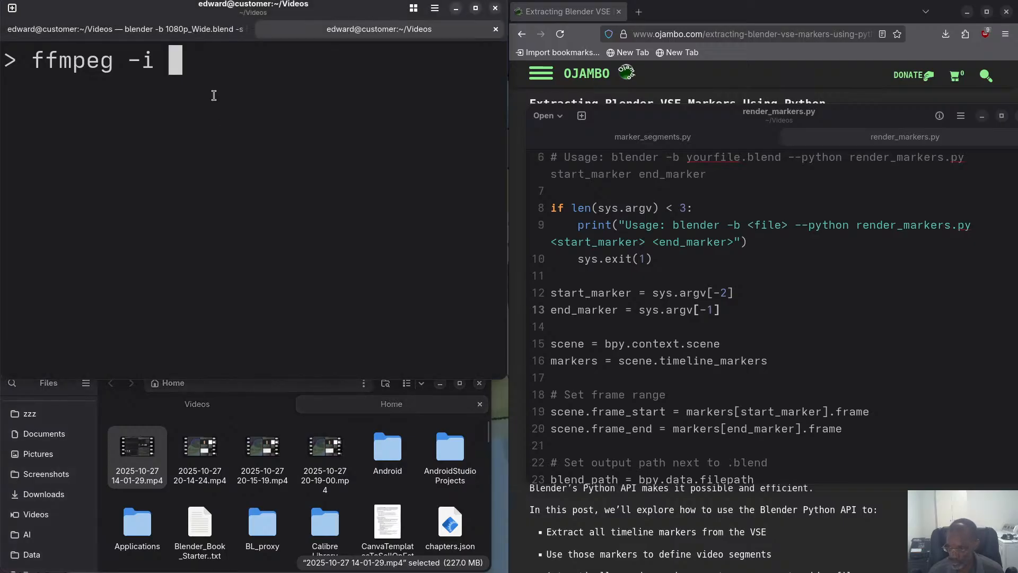
type("/ho")
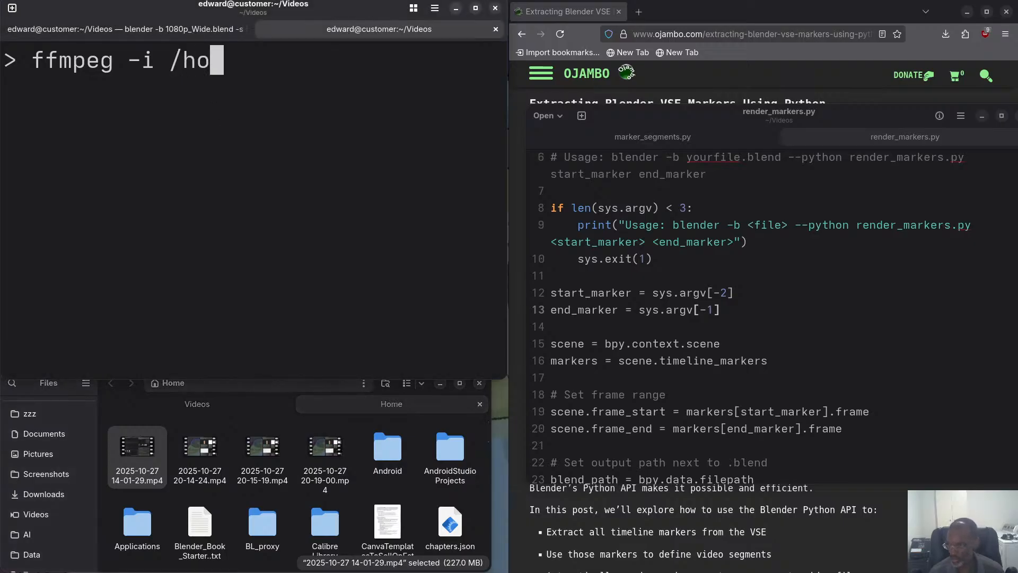
type("me/edwa")
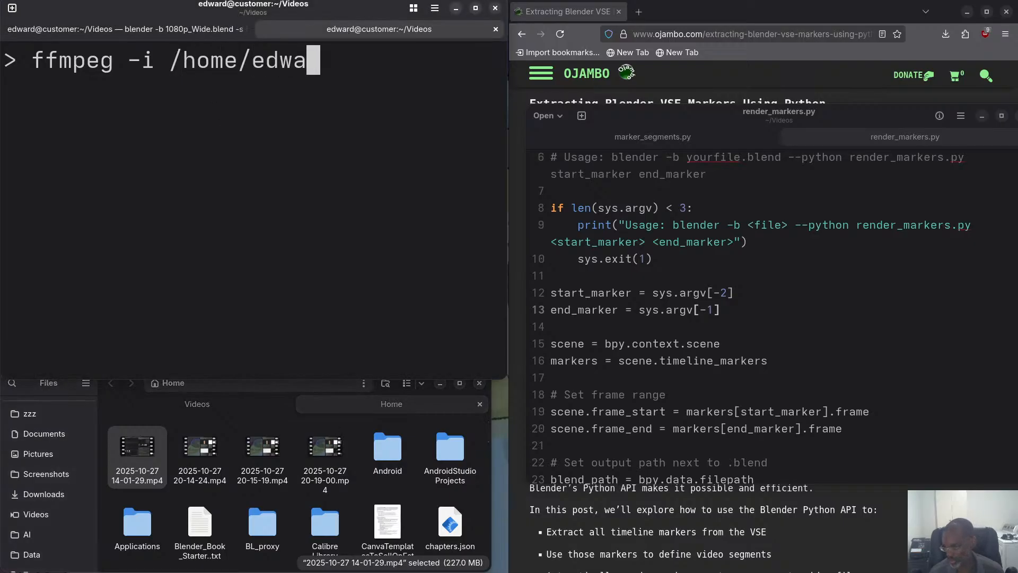
type("rd/202")
key("Tab")
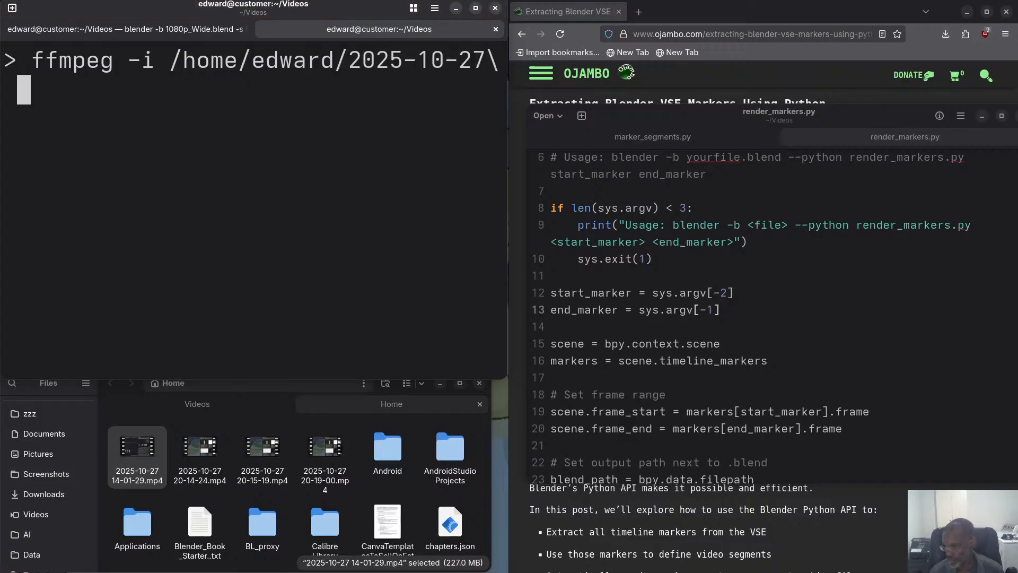
type("14")
key("Tab")
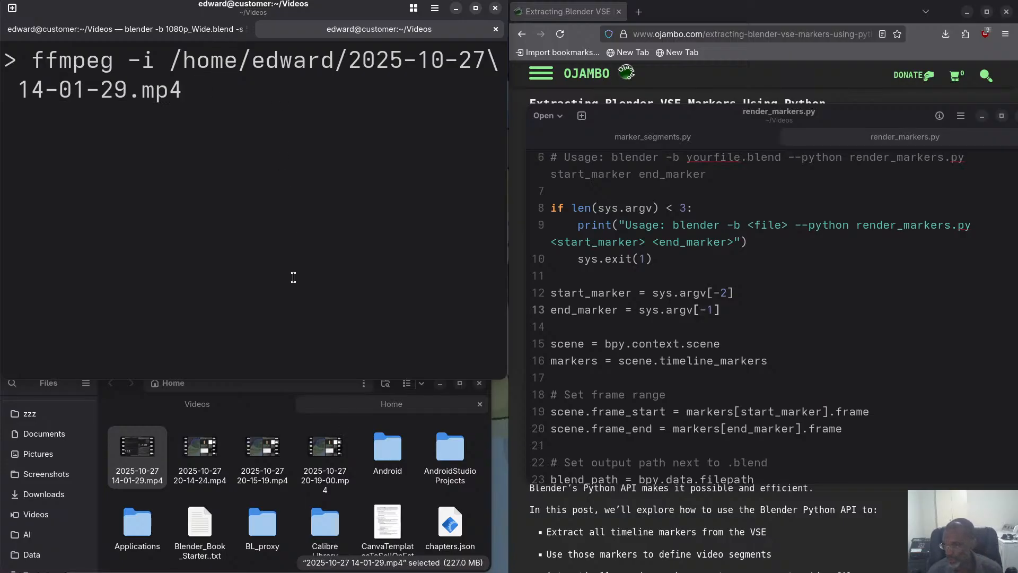
Show the Videos folder in the file manager and add the start time -ss 17564 to the ffmpeg command.
left_click(213, 406)
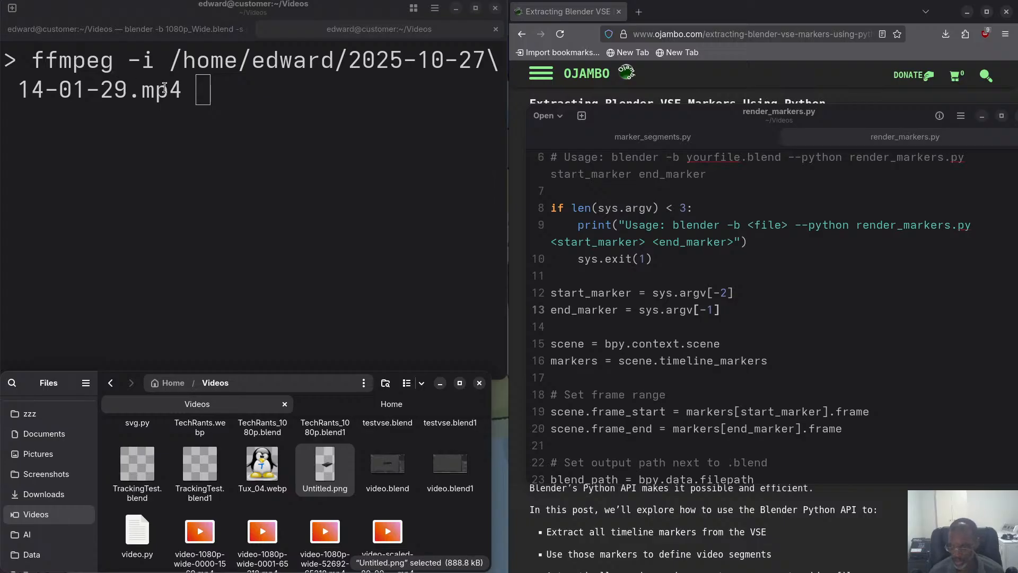
type("-s")
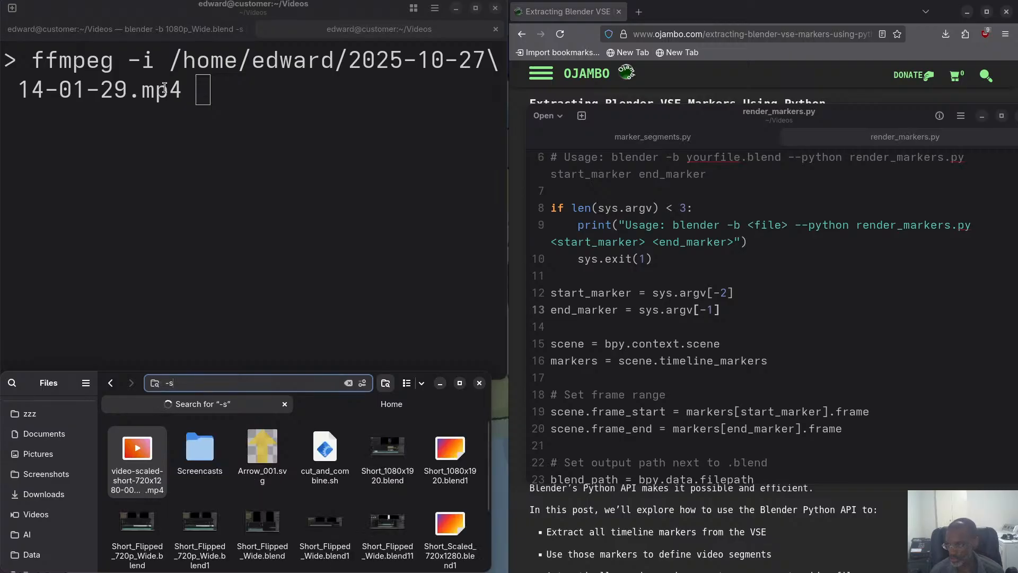
key("Escape")
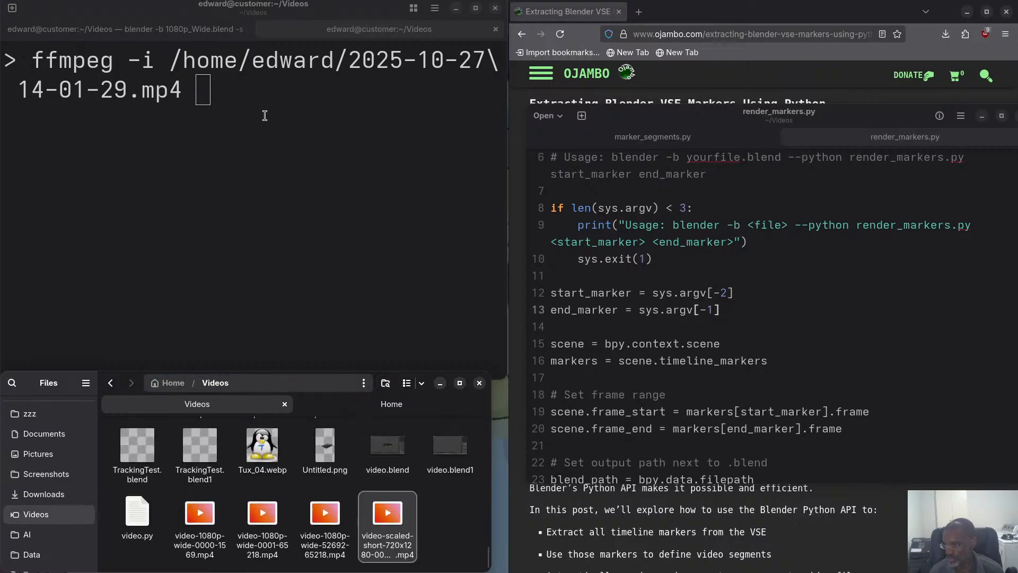
left_click(264, 115)
type("-ss")
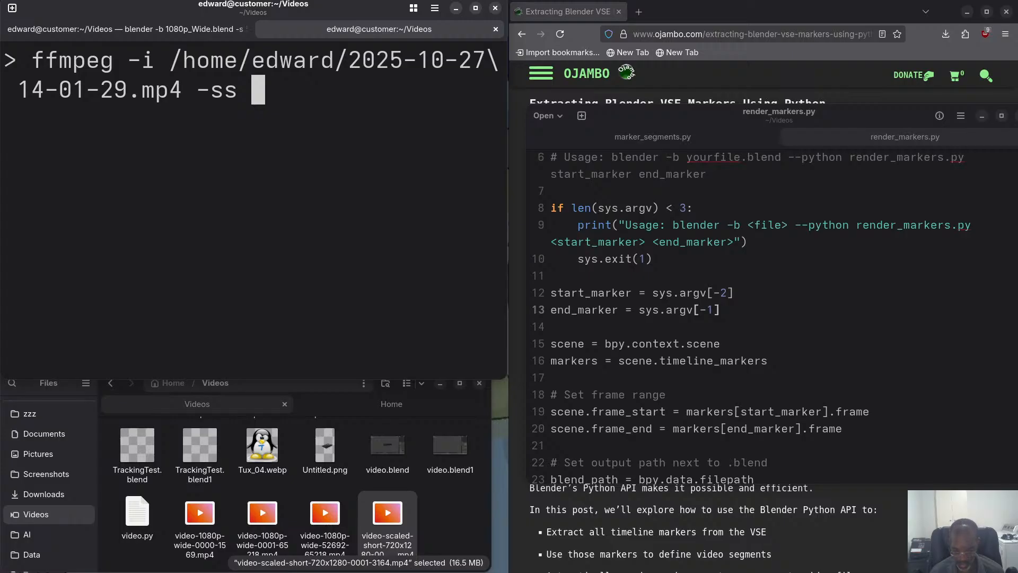
type("17")
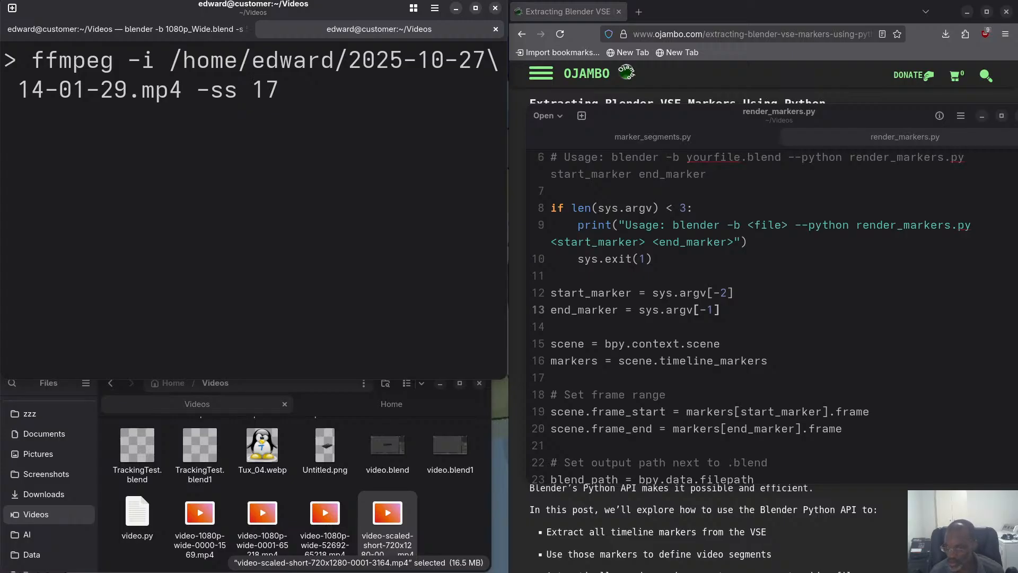
type("564")
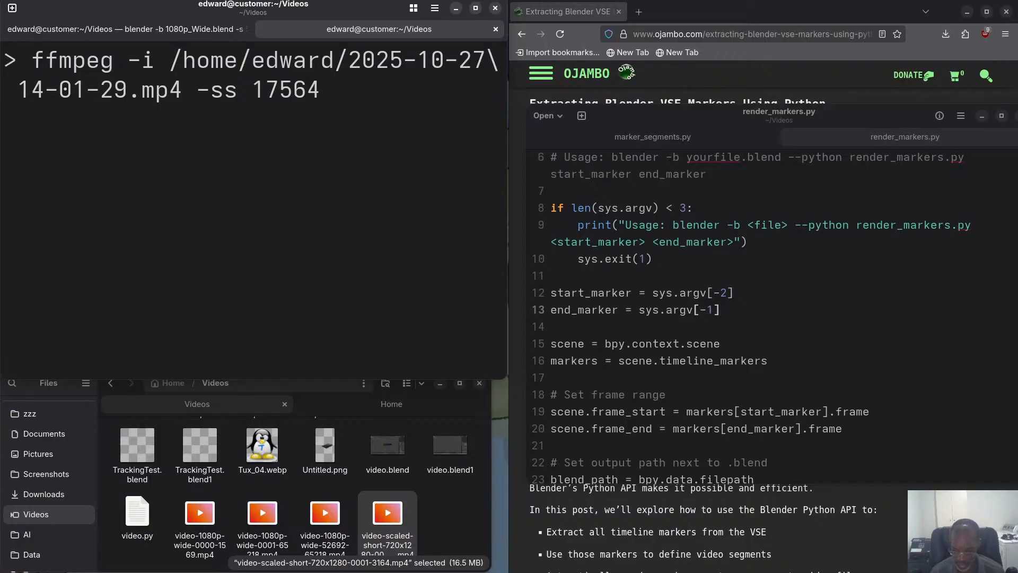
type(" -to")
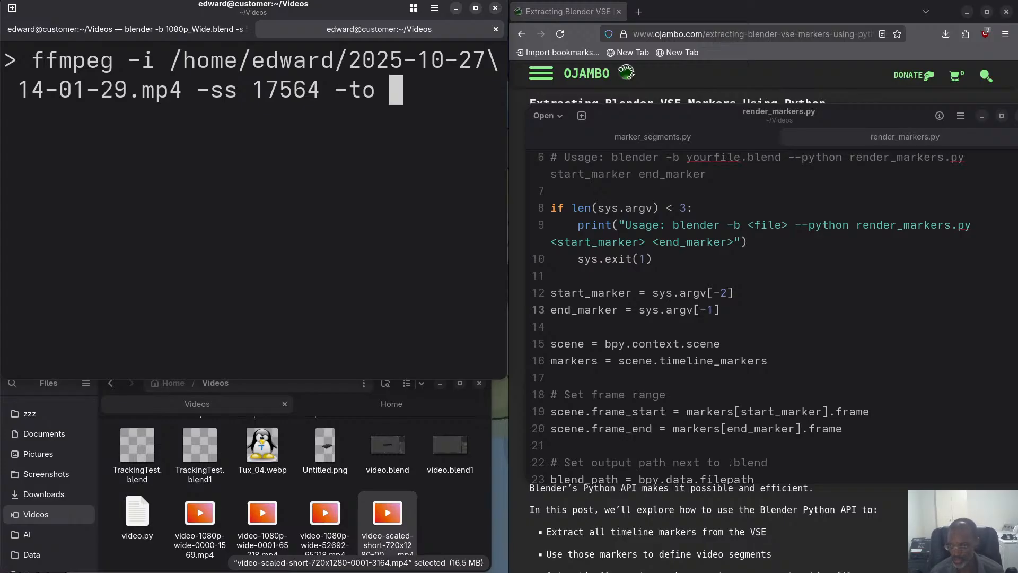
Append the end time -to 21738.333 to the ffmpeg command.
type("21")
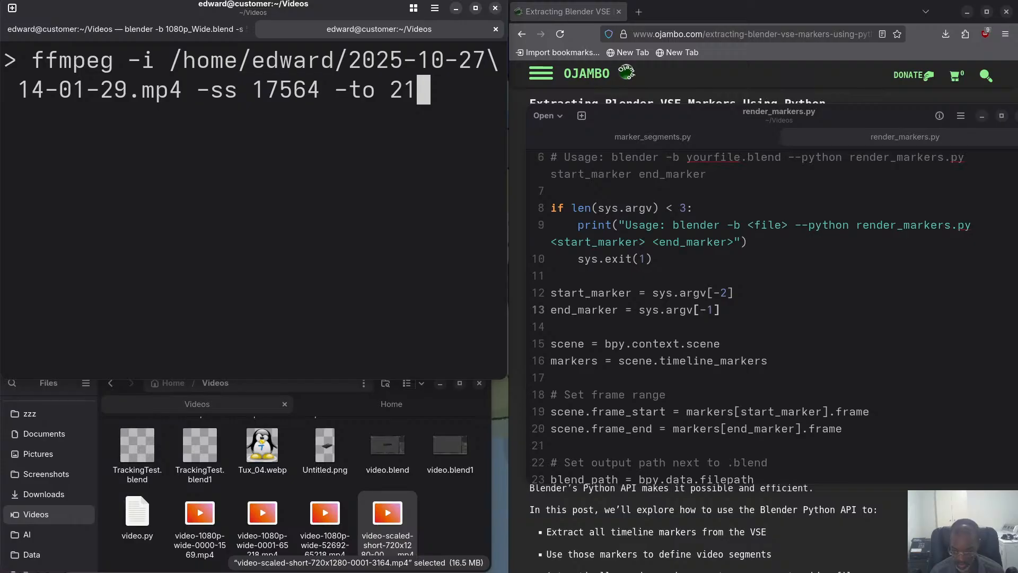
type("73")
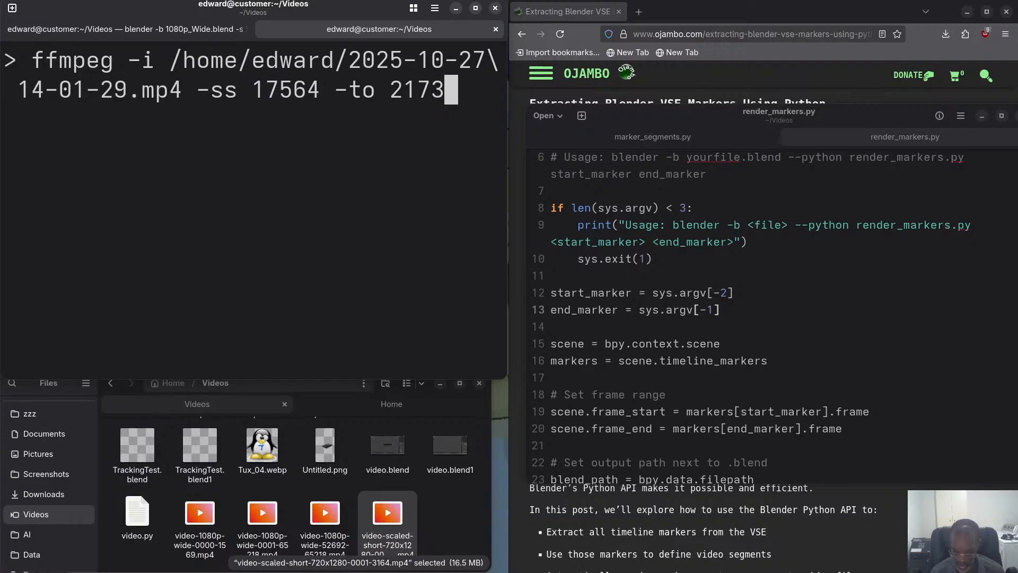
type("8.3")
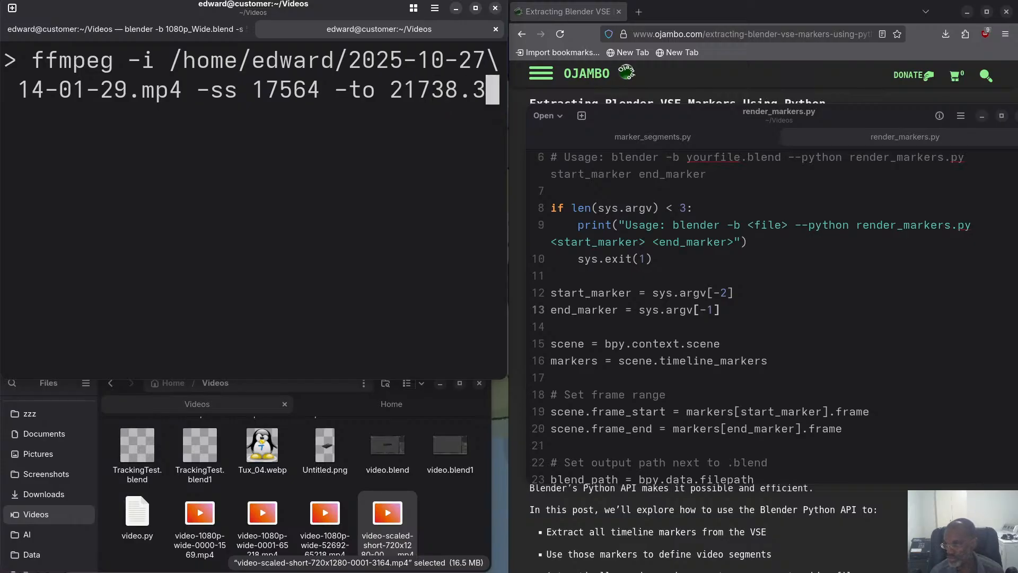
type("33 -")
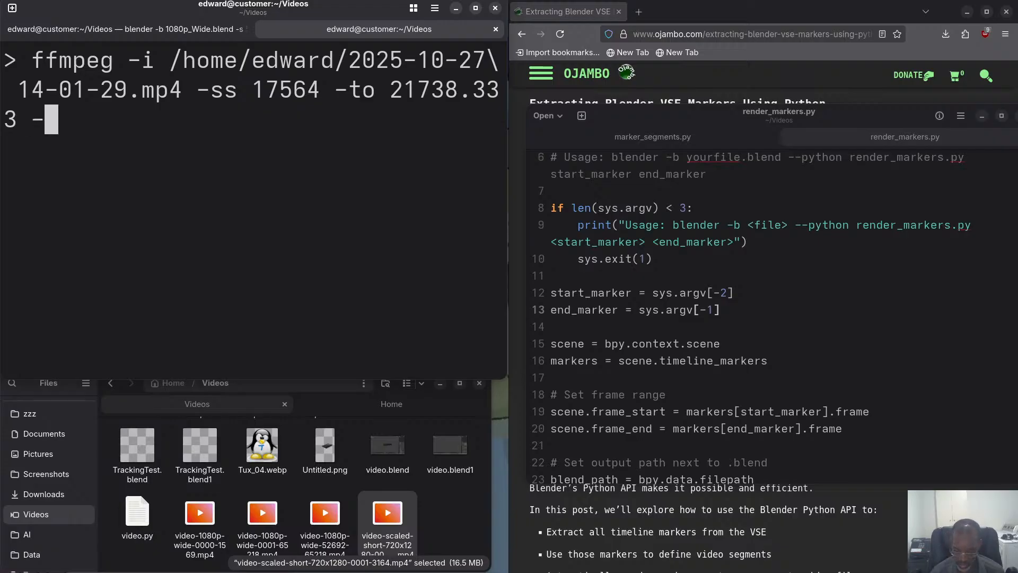
type("c ")
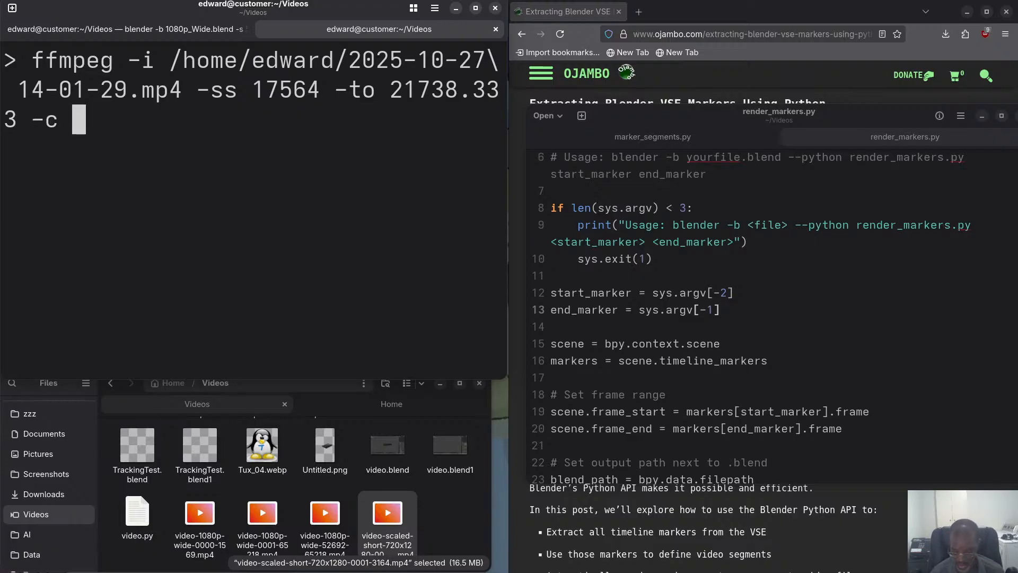
type("co")
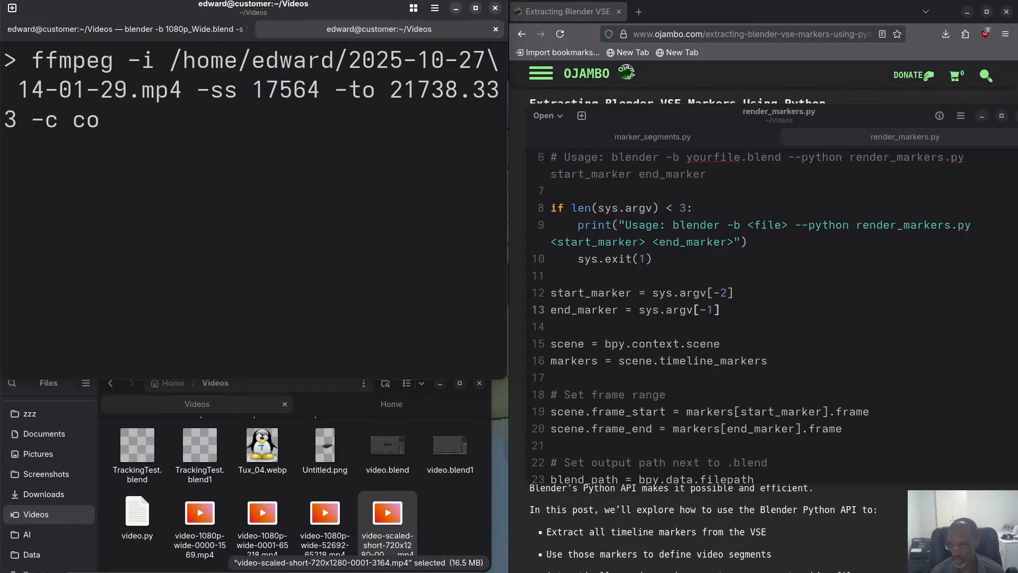
type("p")
type("y ")
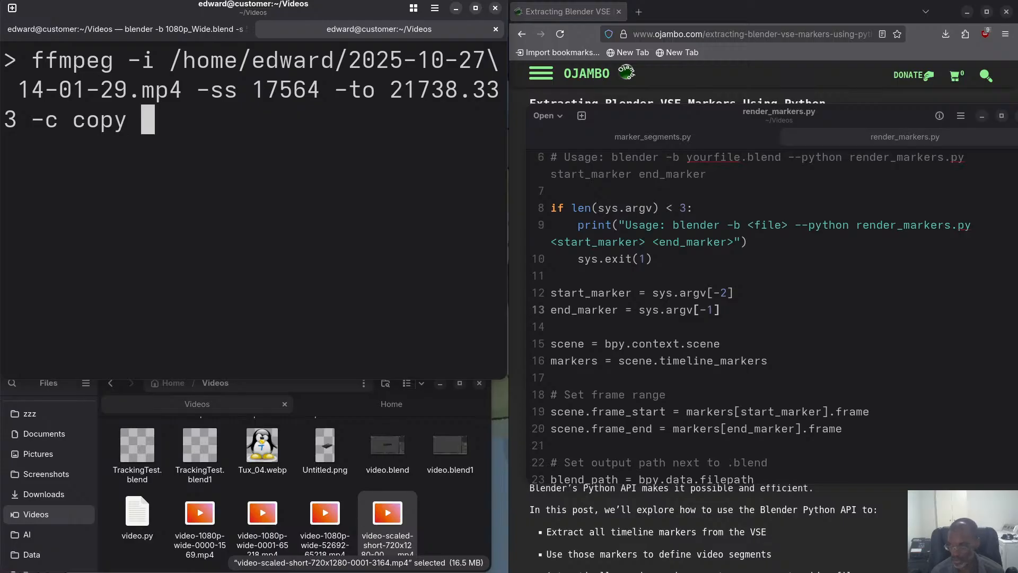
type("middle.")
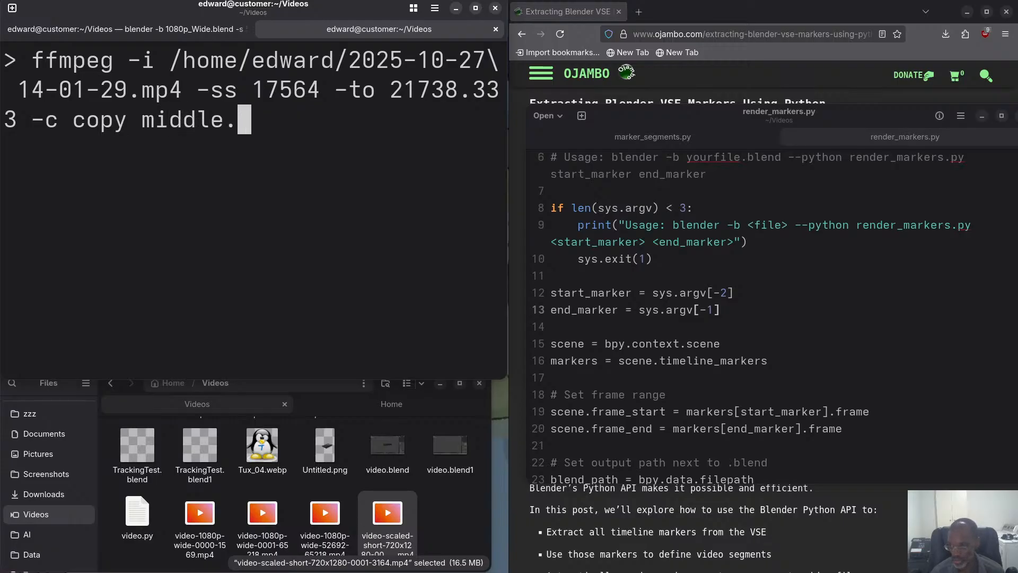
type("mp")
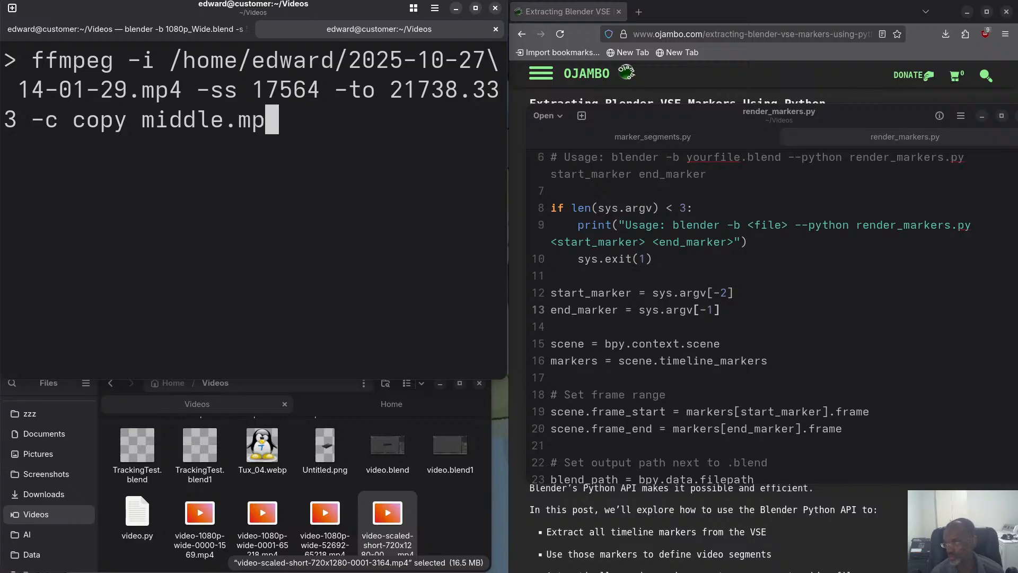
type("4")
Add stream copying with -c copy and the output file middle.mp4, and run the ffmpeg command.
key("Return")
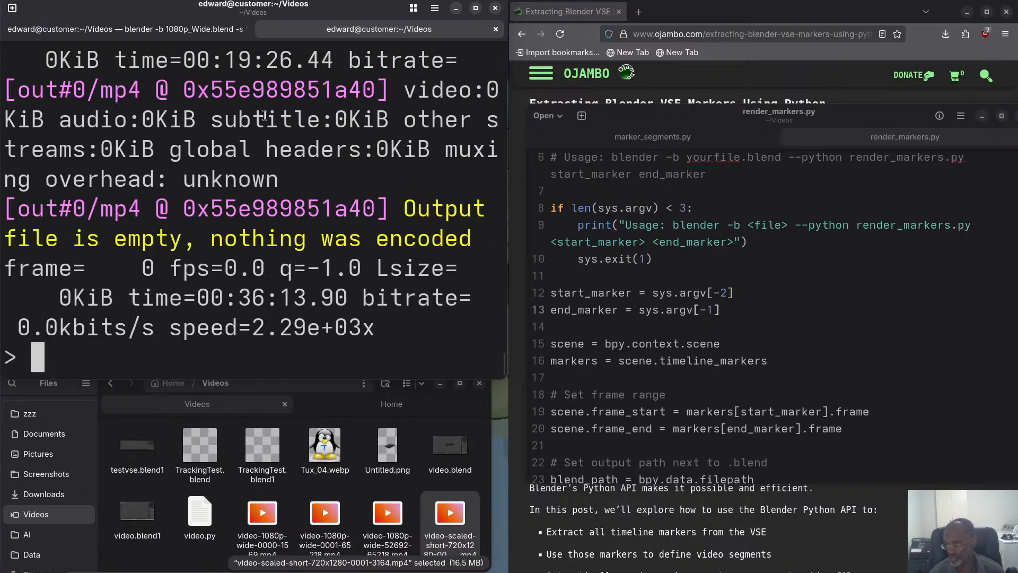
Reduce the terminal text size to read the ffmpeg output, and locate middle.mp4 in the Videos folder to check its size.
key("ctrl+minus")
key("ctrl+minus")
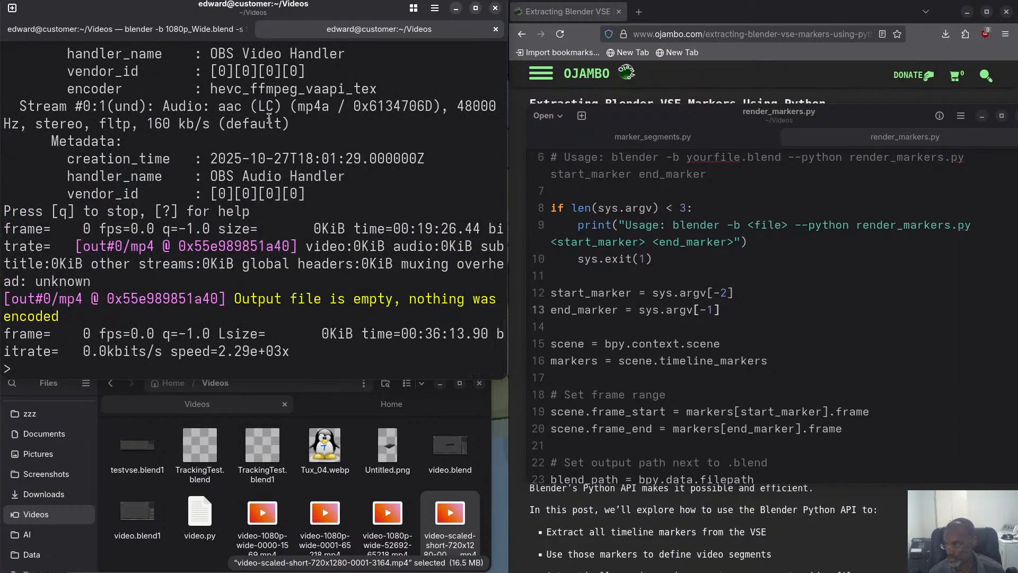
left_click(260, 495)
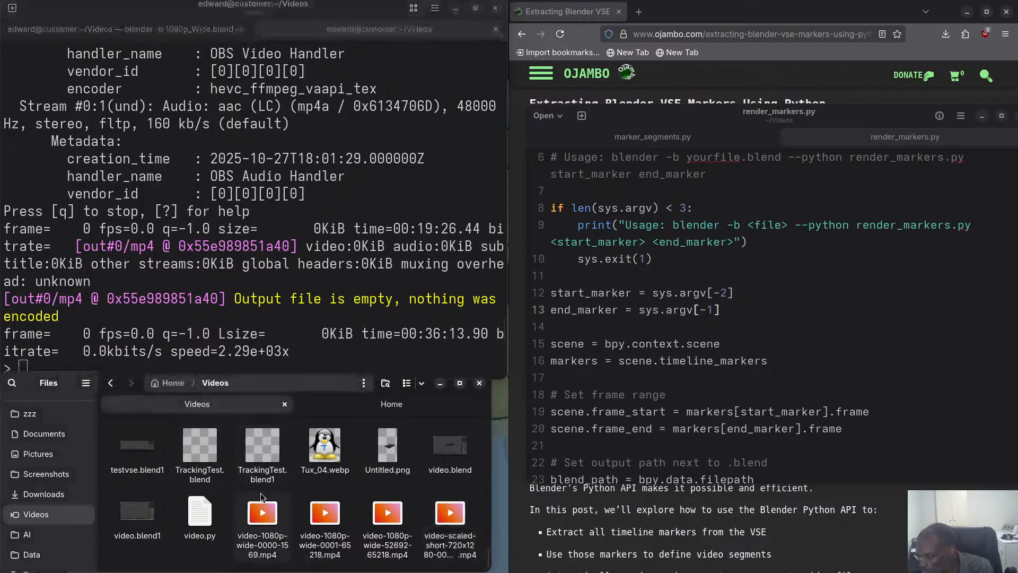
scroll(268, 487, "up", 5)
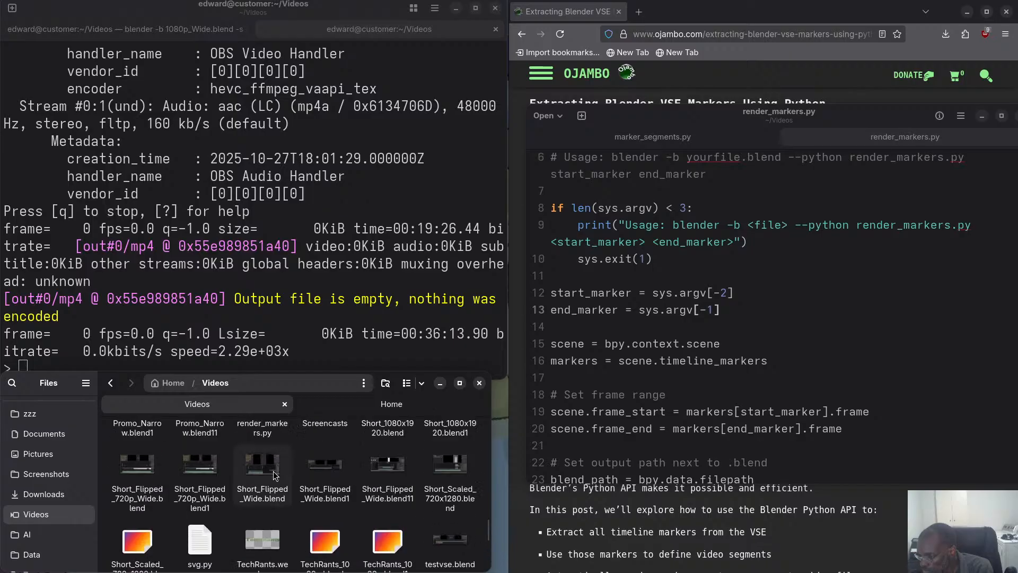
scroll(272, 471, "up", 4)
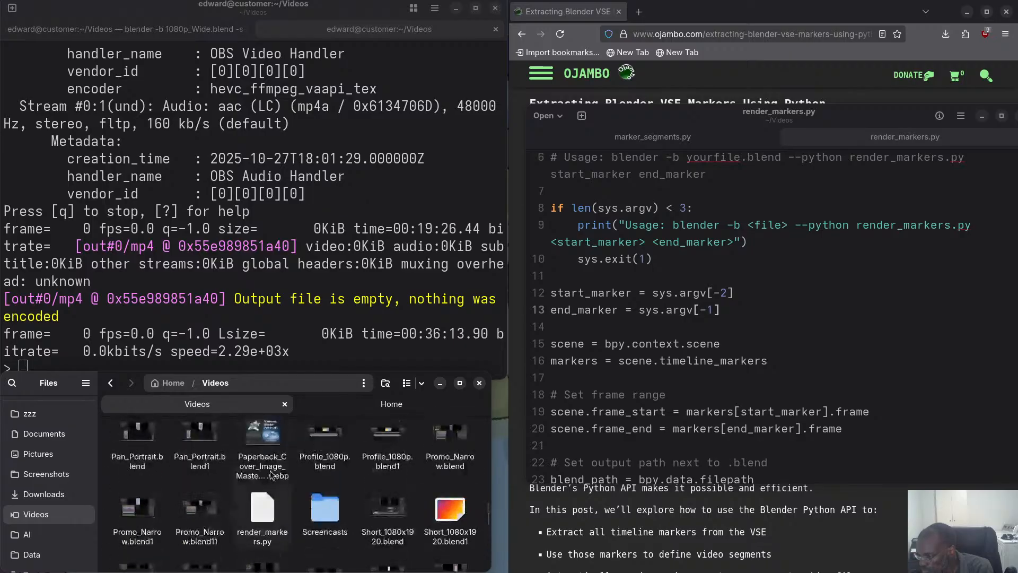
scroll(269, 471, "down", 2)
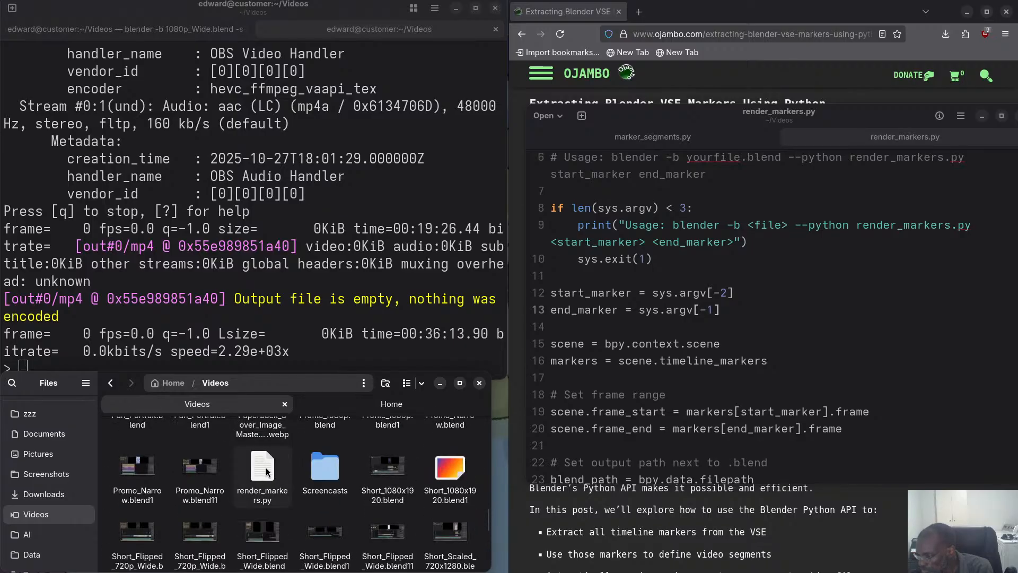
scroll(267, 470, "up", 3)
scroll(268, 470, "up", 2)
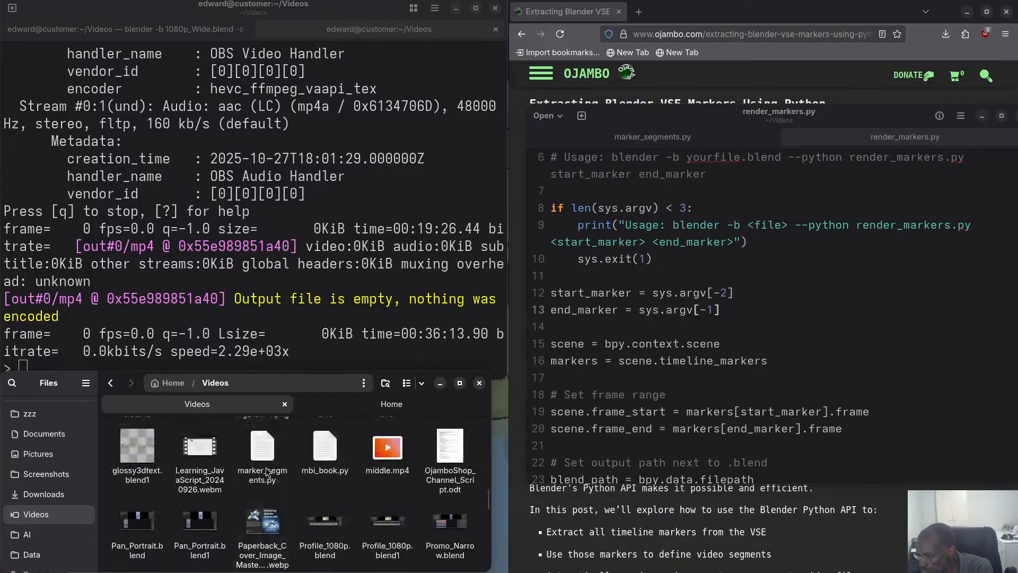
left_click(392, 472)
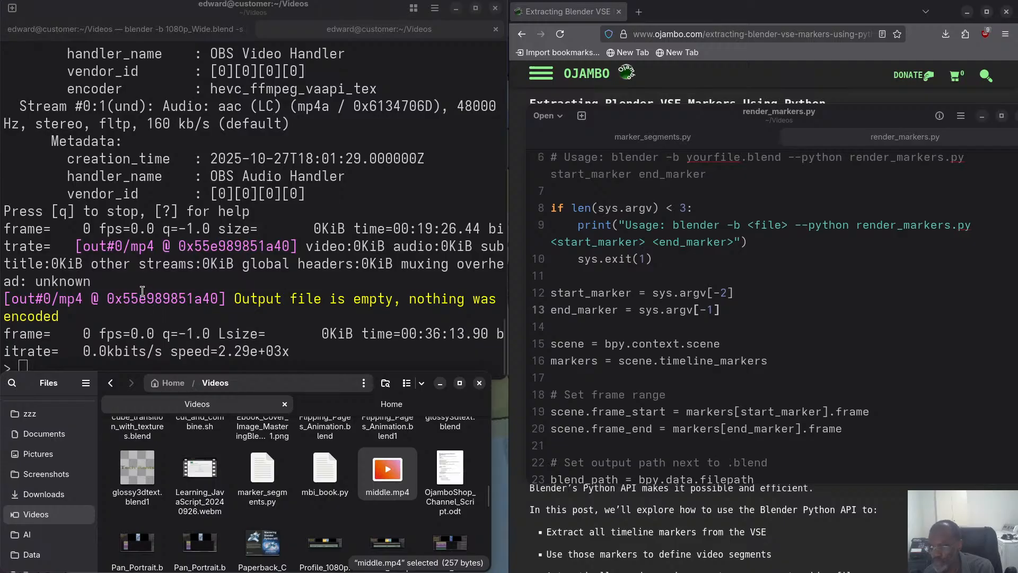
Rerun the ffmpeg command with -ss 17564 -to 21738.333 -c copy and allow it to overwrite middle.mp4.
left_click(187, 268)
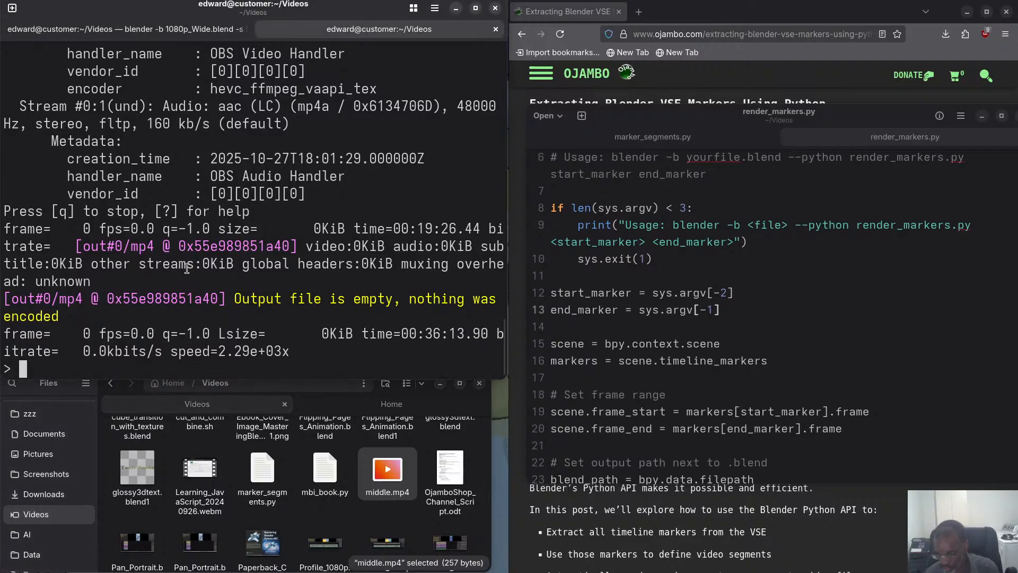
type("ffmpeg -i /home/edward/2025-10-27\\ 14-01-29.mp4 -ss 17564 -to 21738.333 -c copy middle.mp4")
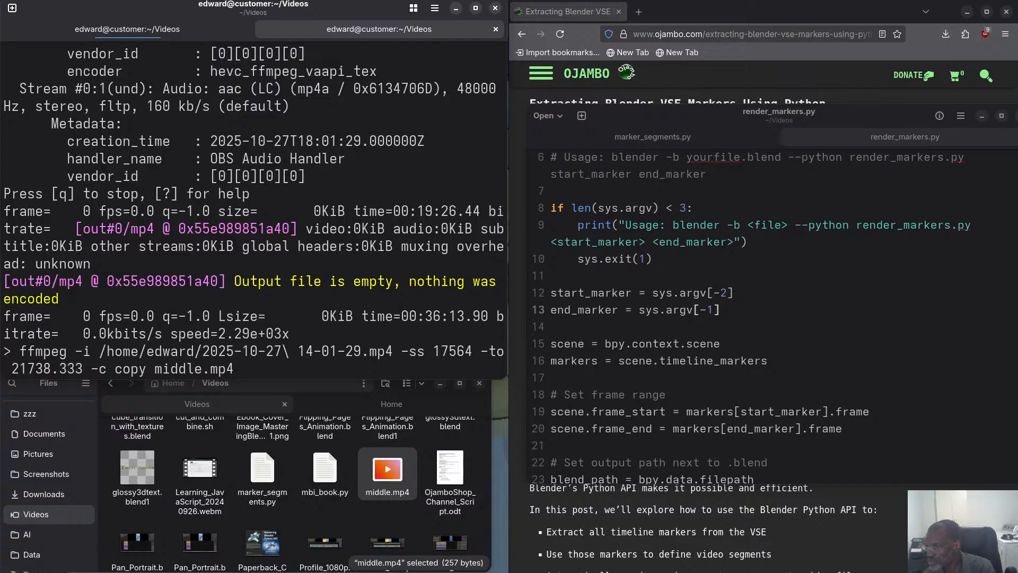
scroll(260, 168, "up", 3)
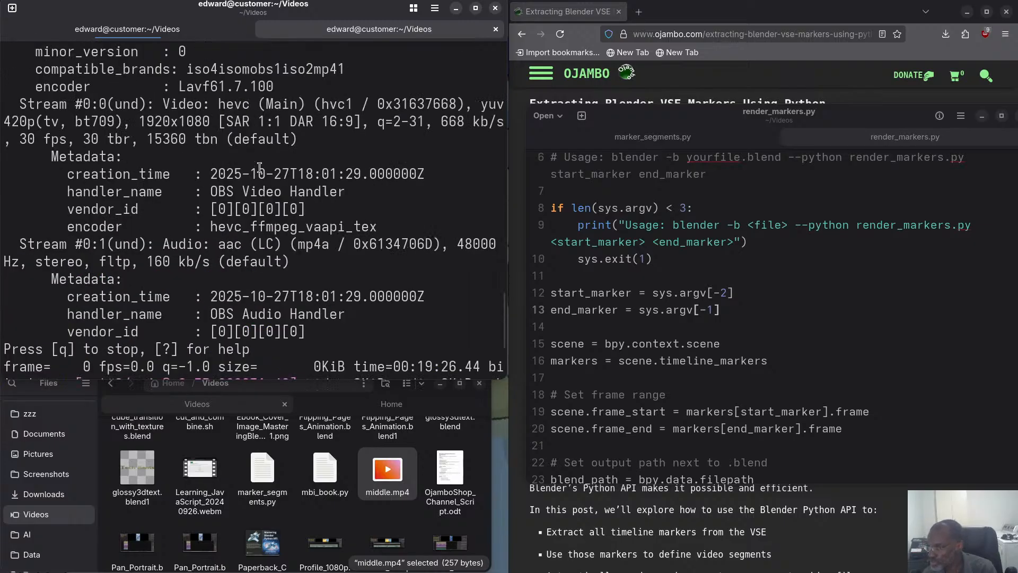
scroll(254, 166, "up", 4)
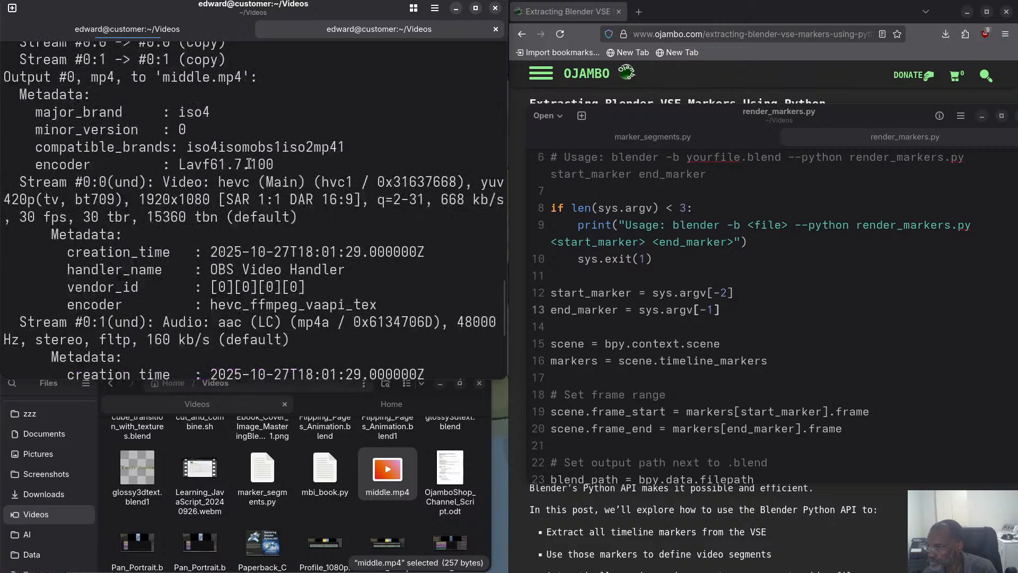
scroll(249, 164, "down", 7)
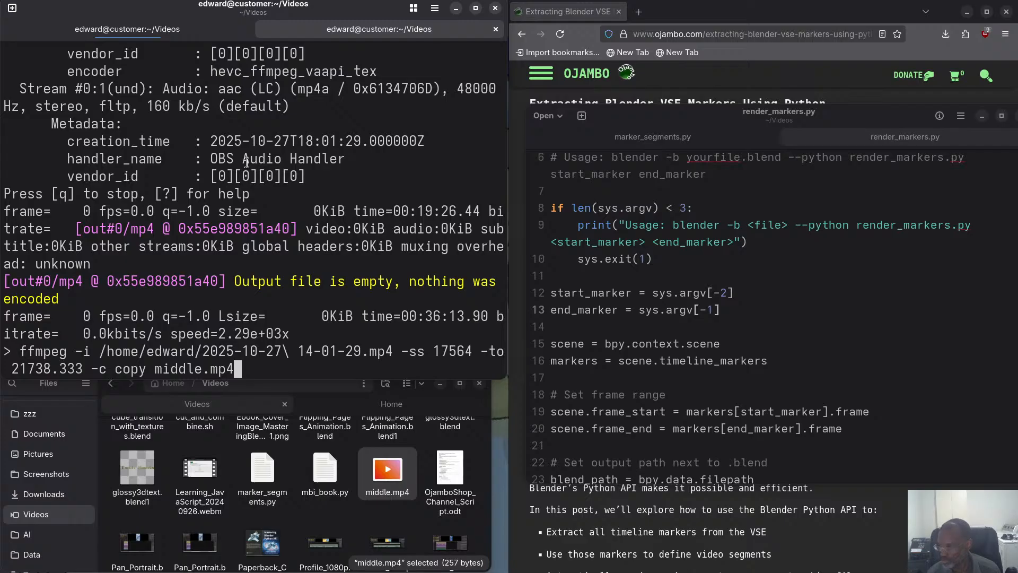
key("Return")
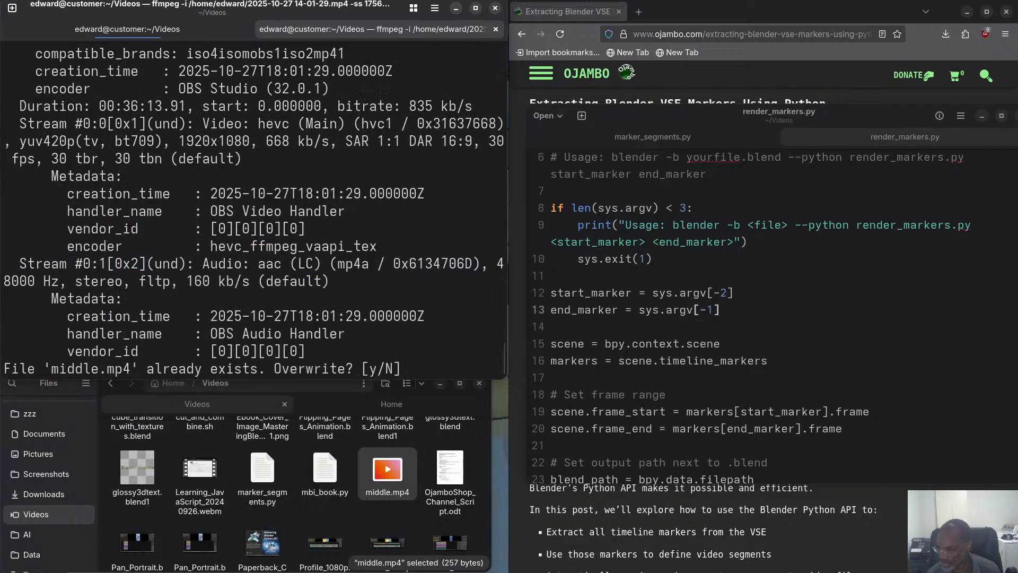
type("y")
key("Return")
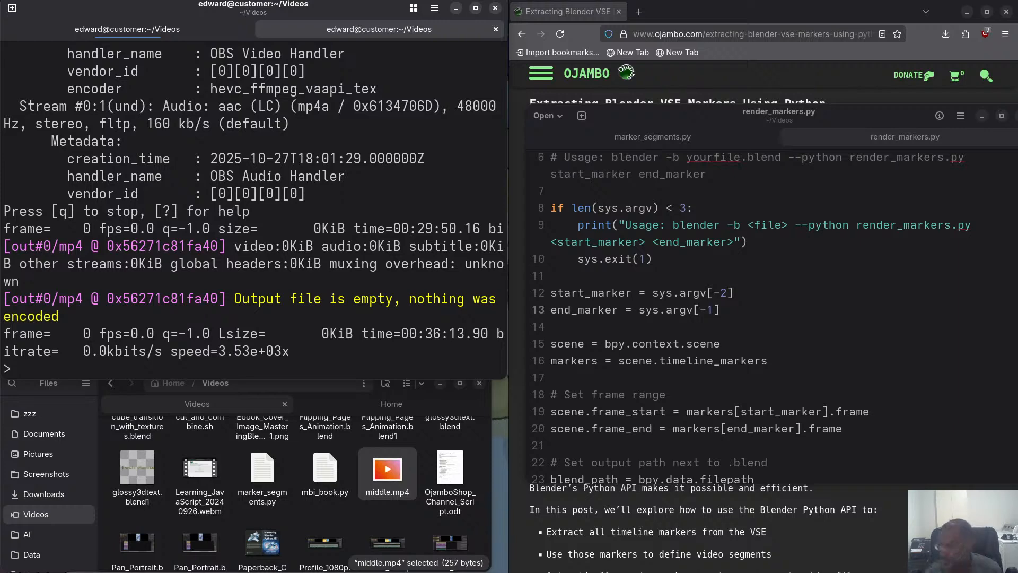
Review the ffmpeg output of the rerun, examining the input duration, stream details and final encoding messages.
scroll(179, 73, "up", 2)
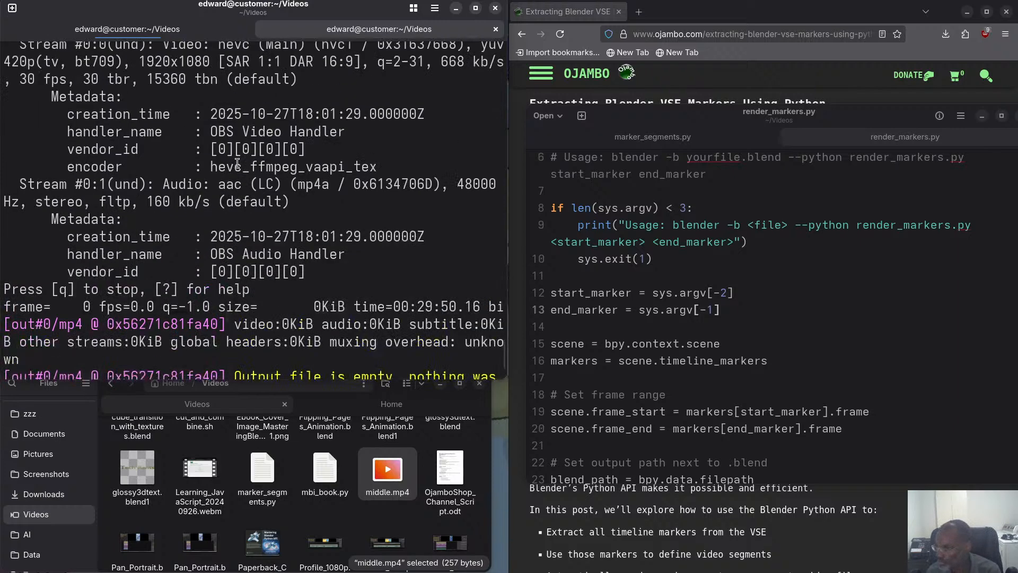
scroll(224, 155, "up", 3)
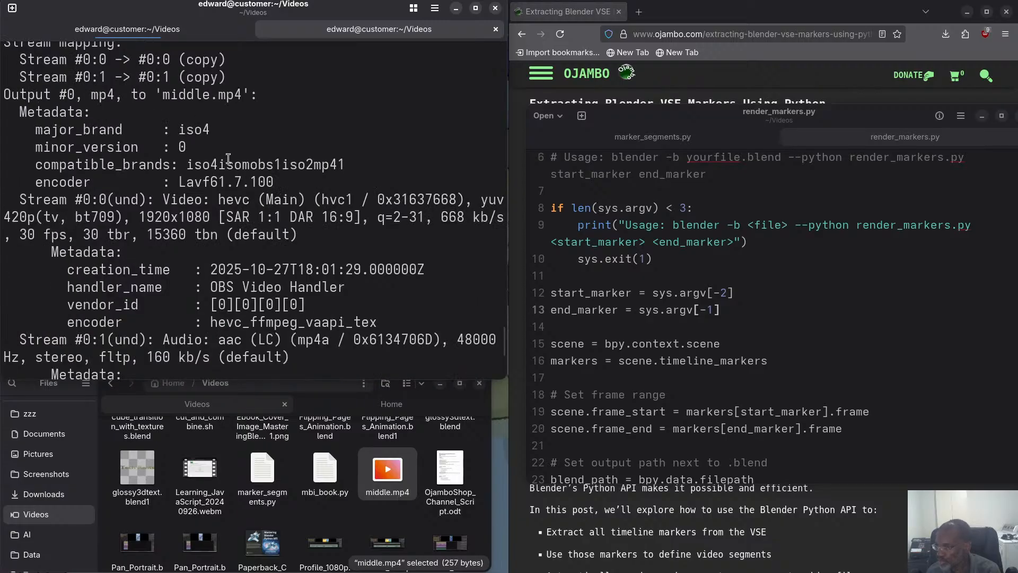
scroll(228, 158, "up", 3)
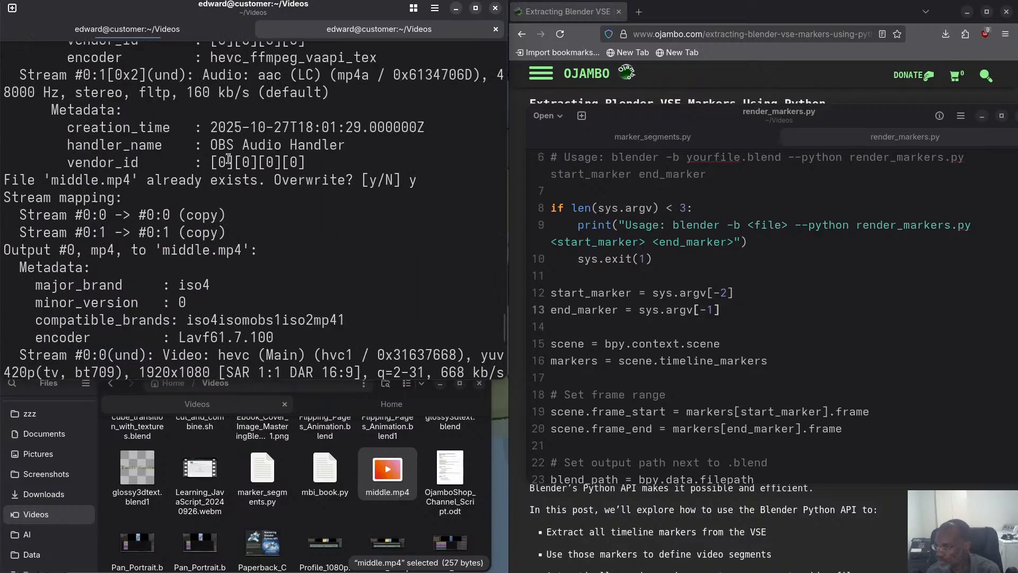
scroll(219, 181, "up", 2)
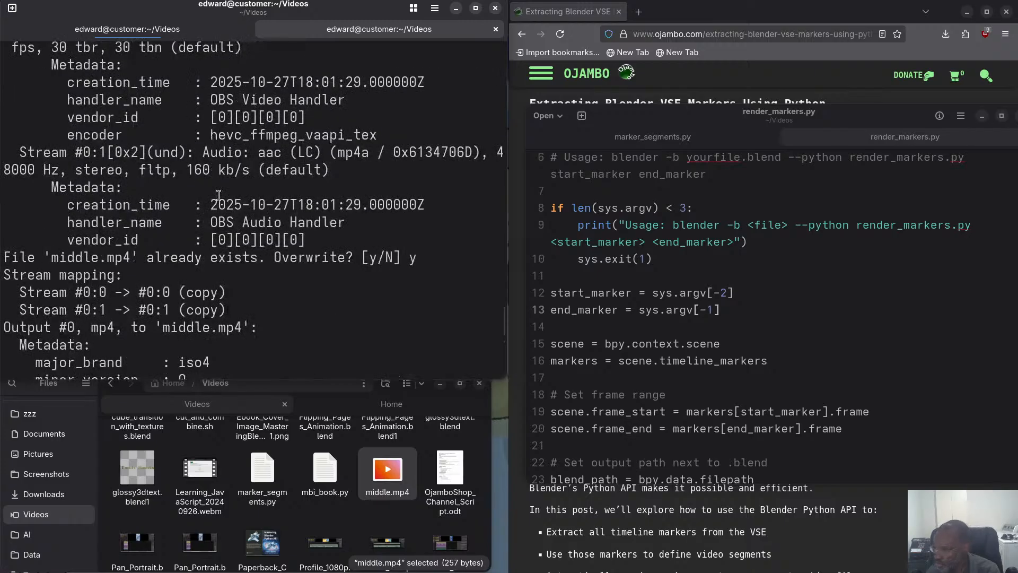
scroll(179, 94, "up", 2)
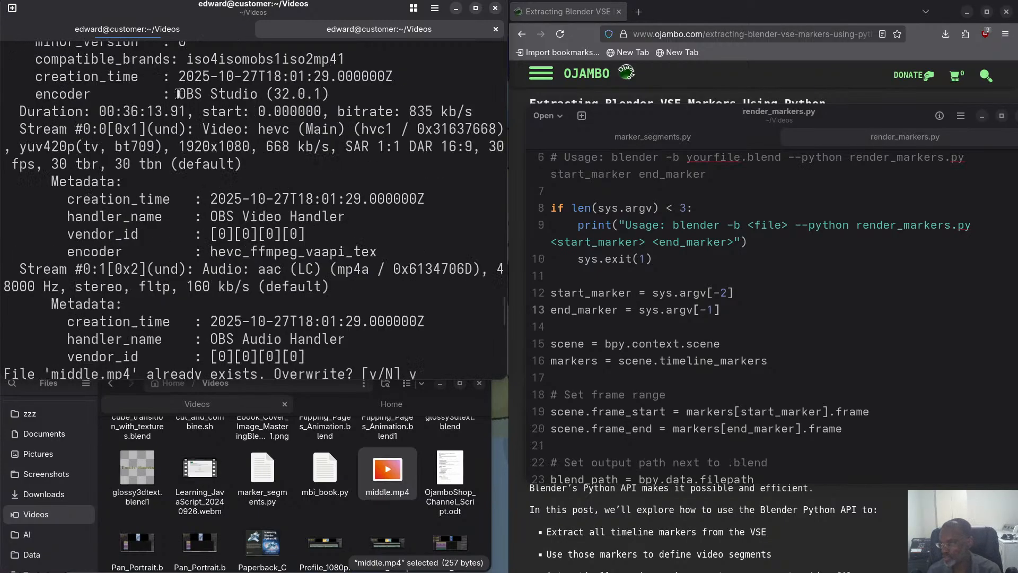
scroll(179, 93, "up", 2)
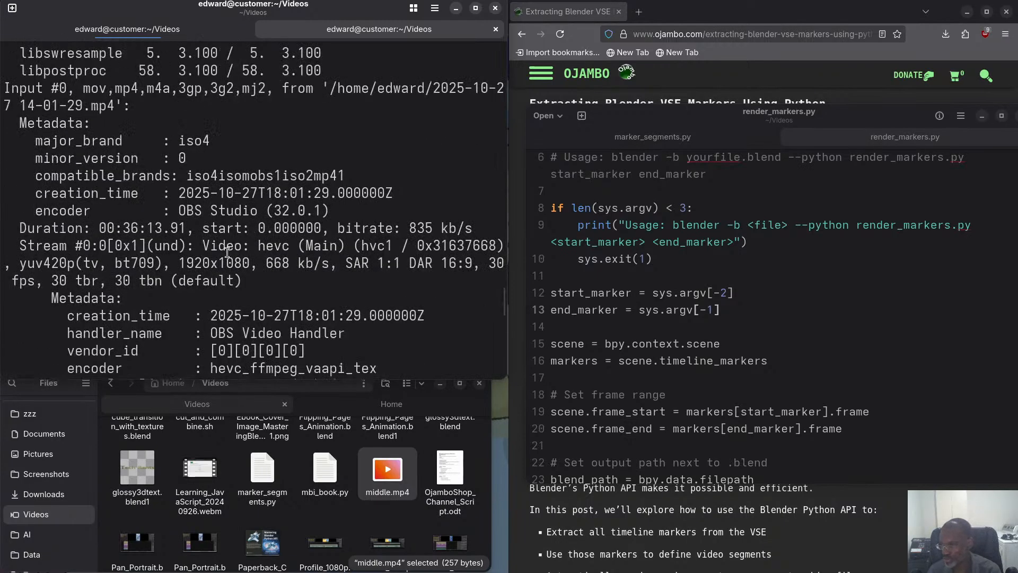
scroll(213, 223, "up", 5)
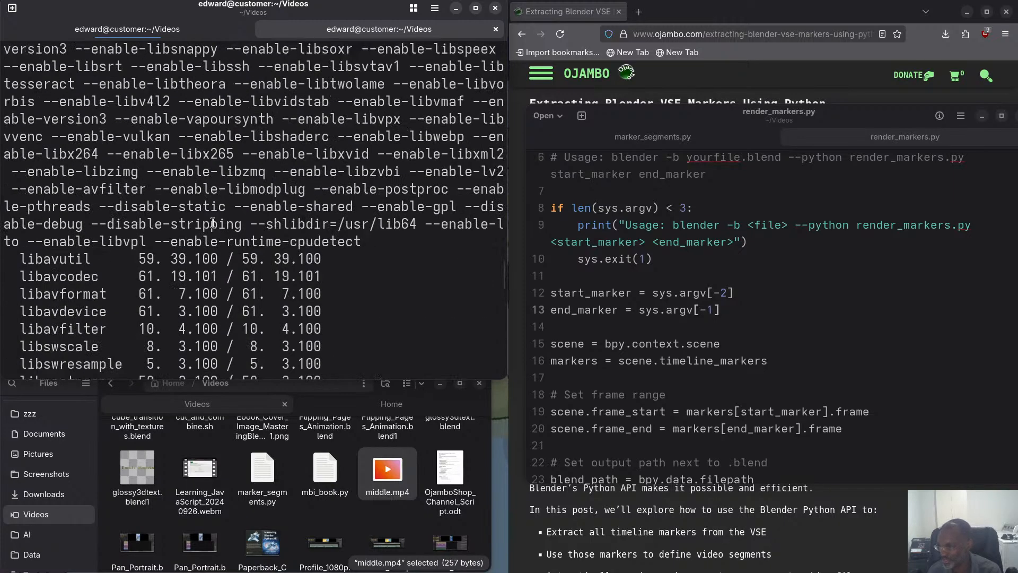
scroll(213, 223, "up", 6)
scroll(213, 223, "down", 11)
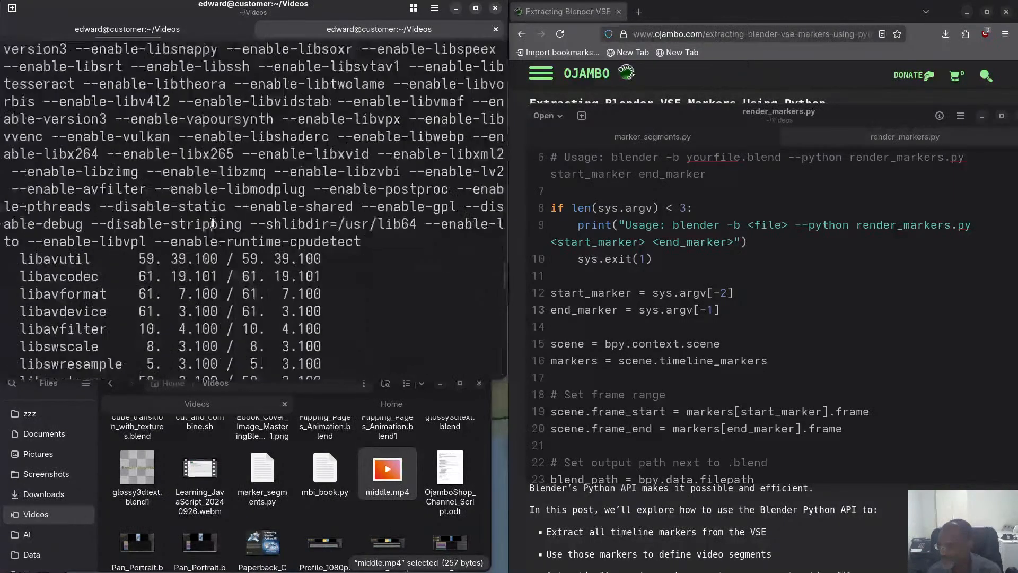
scroll(213, 223, "down", 5)
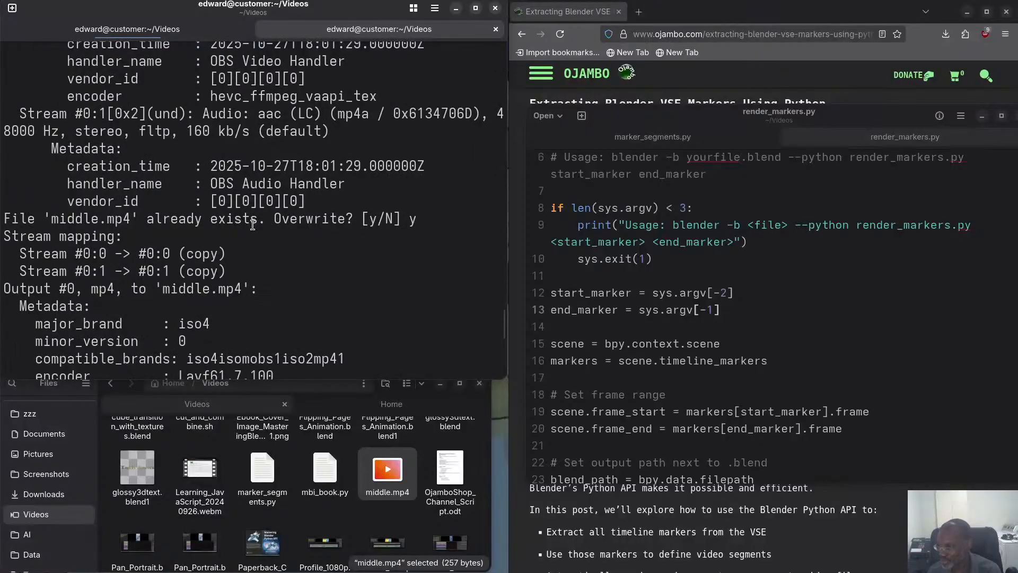
scroll(253, 225, "down", 4)
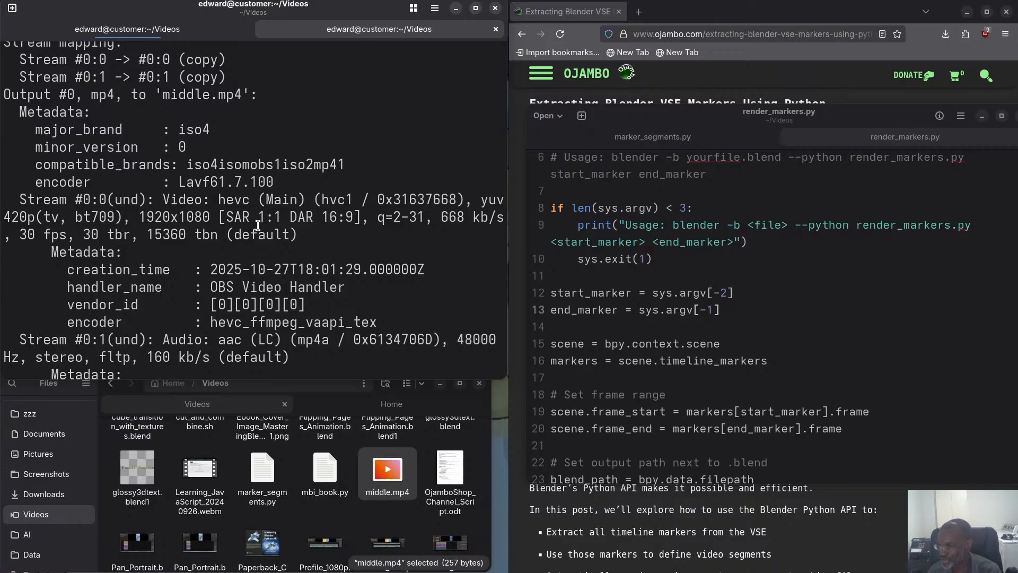
scroll(258, 225, "down", 2)
scroll(239, 220, "down", 1)
scroll(237, 219, "down", 1)
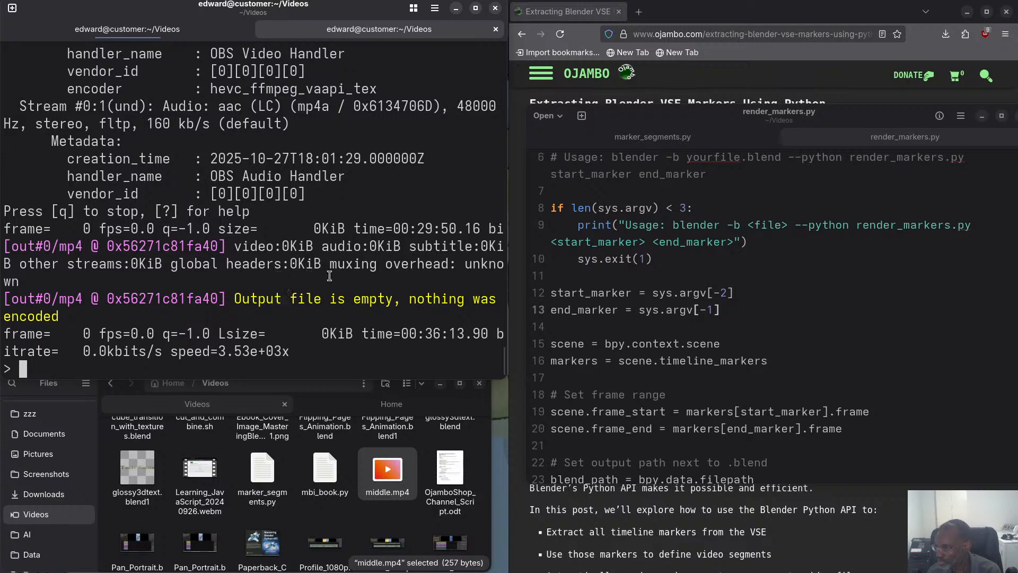
Reduce the terminal text size and look through the remaining files in the Videos folder for the rendered video segments.
key("ctrl+minus")
key("ctrl+minus")
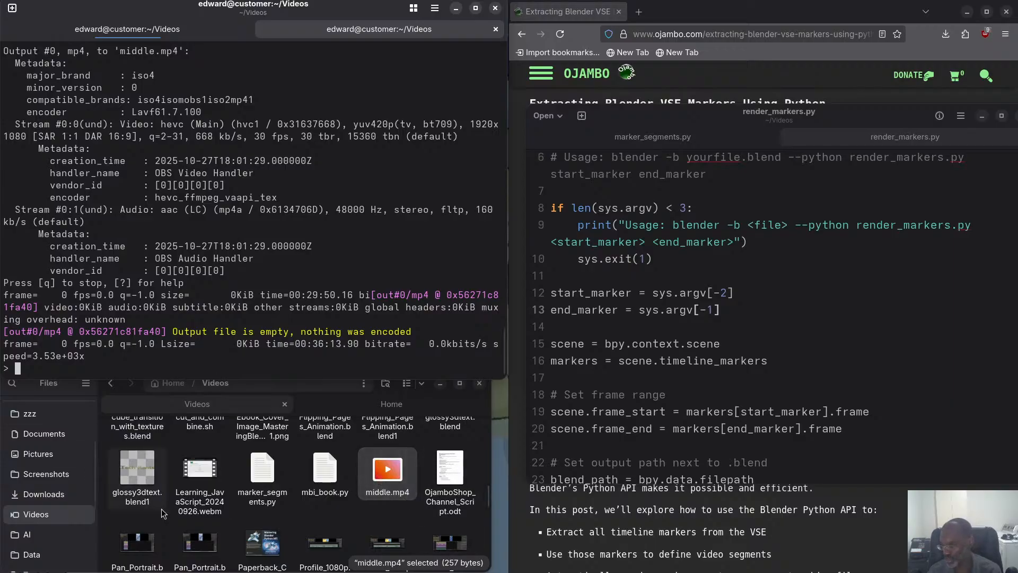
scroll(253, 530, "down", 3)
scroll(253, 532, "down", 3)
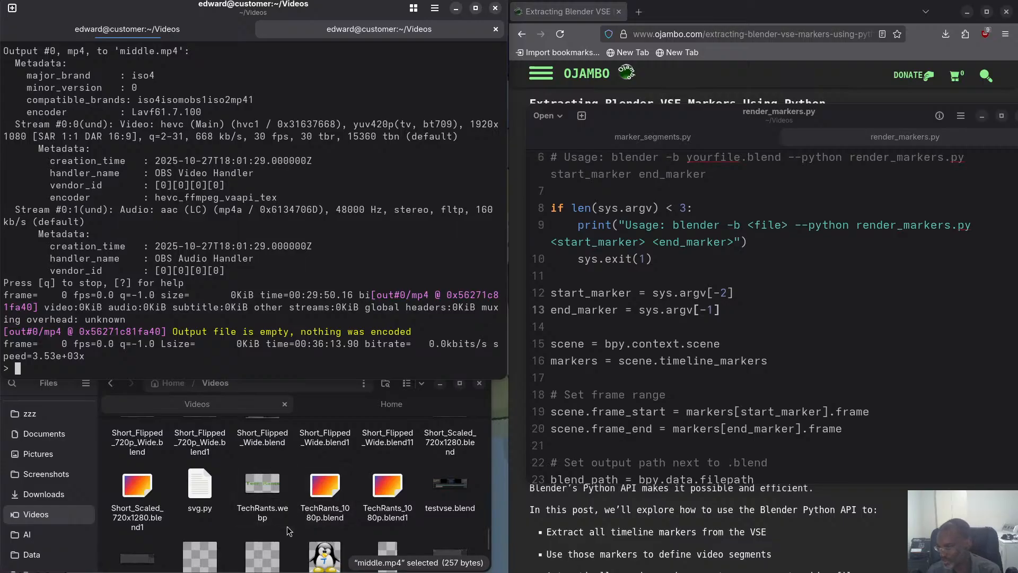
scroll(306, 509, "down", 3)
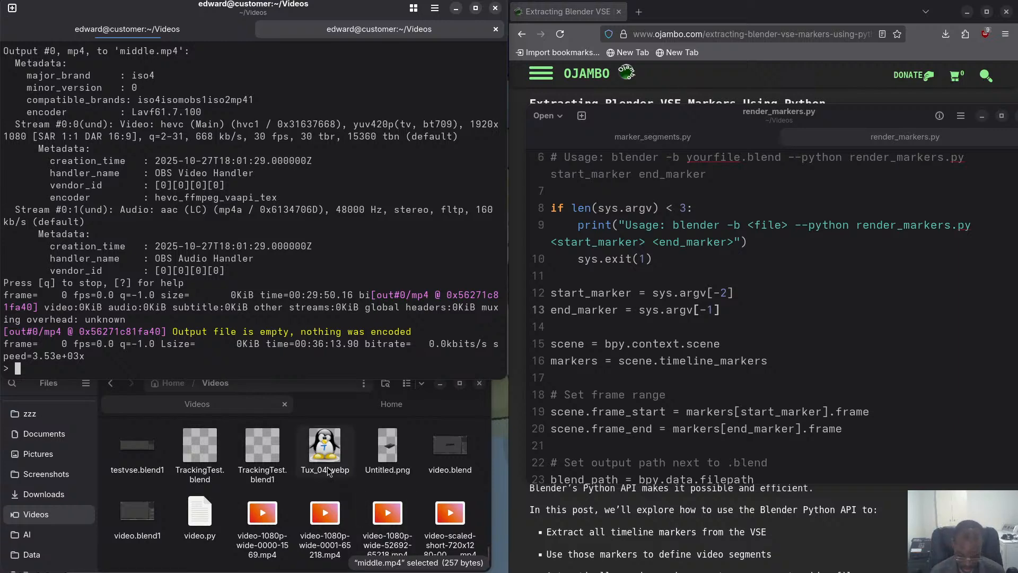
key("super")
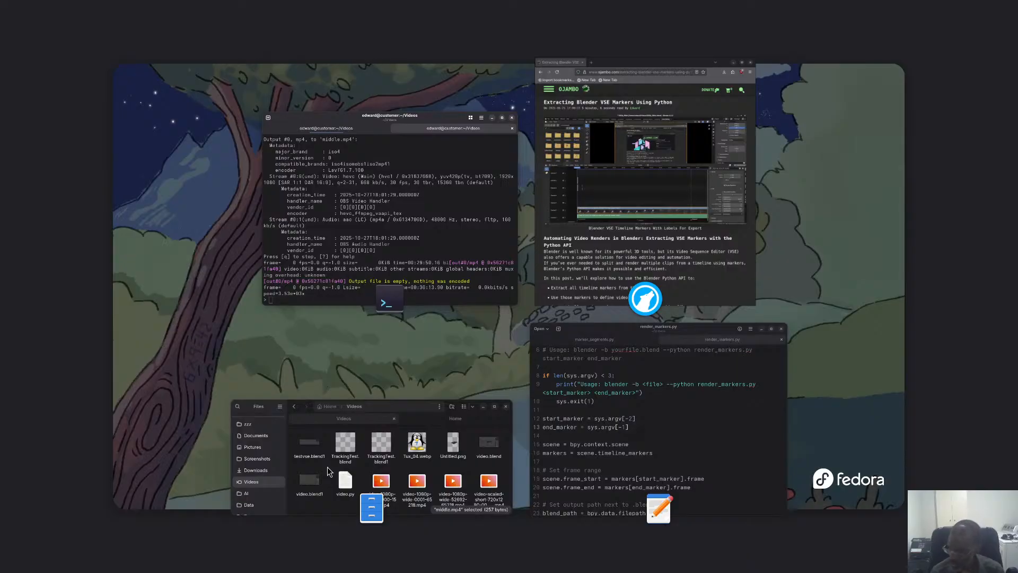
key("super")
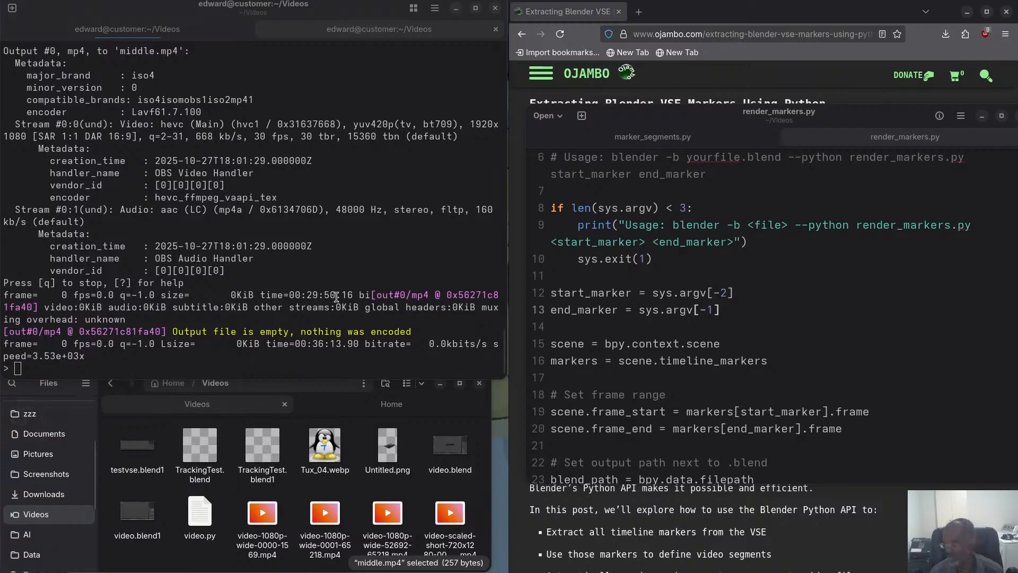
Change -to into -t before 21738.333 in the previous ffmpeg command, run it, and allow overwriting middle.mp4.
left_click(300, 197)
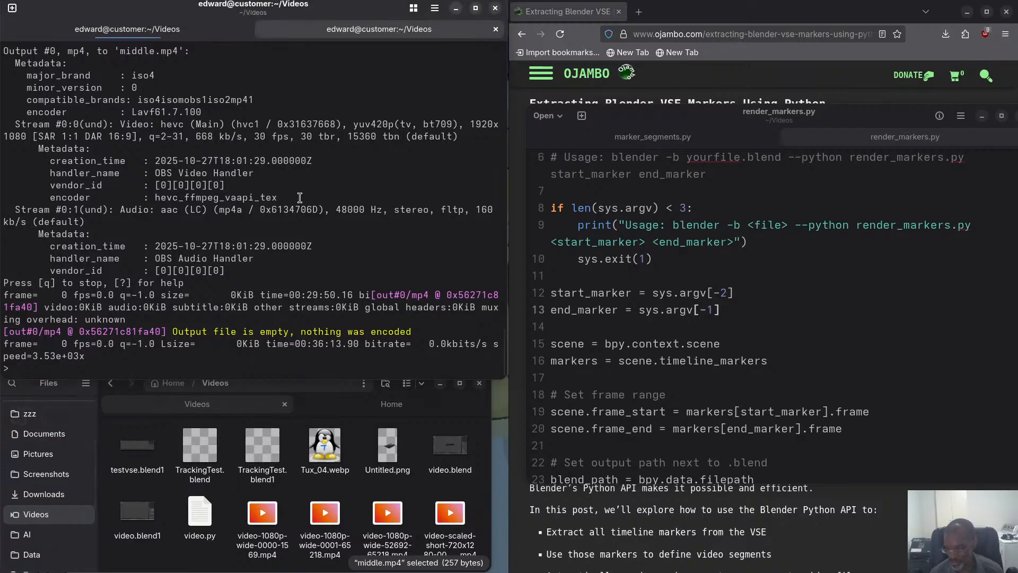
key("Up")
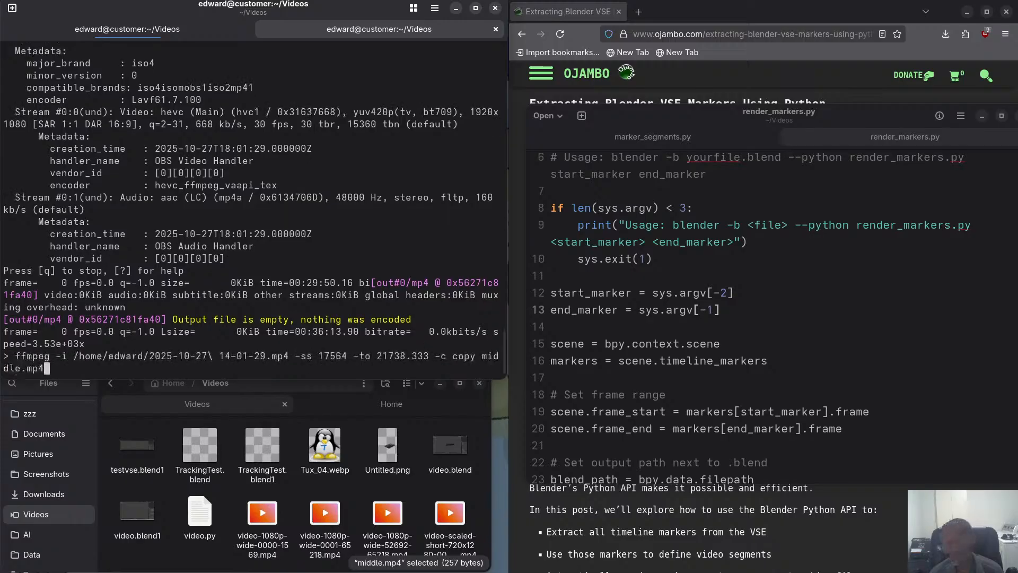
key("Left")
key("Left")
key("Left")
key("Left")
key("Left")
key("Left")
key("Left")
key("Left")
key("Left")
key("Left")
key("Left")
key("Left")
key("Left")
key("Left")
key("Left")
key("Left")
key("Left")
key("Left")
key("Left")
key("Left")
key("Left")
key("Left")
key("Left")
key("Left")
key("Left")
key("Left")
key("Return")
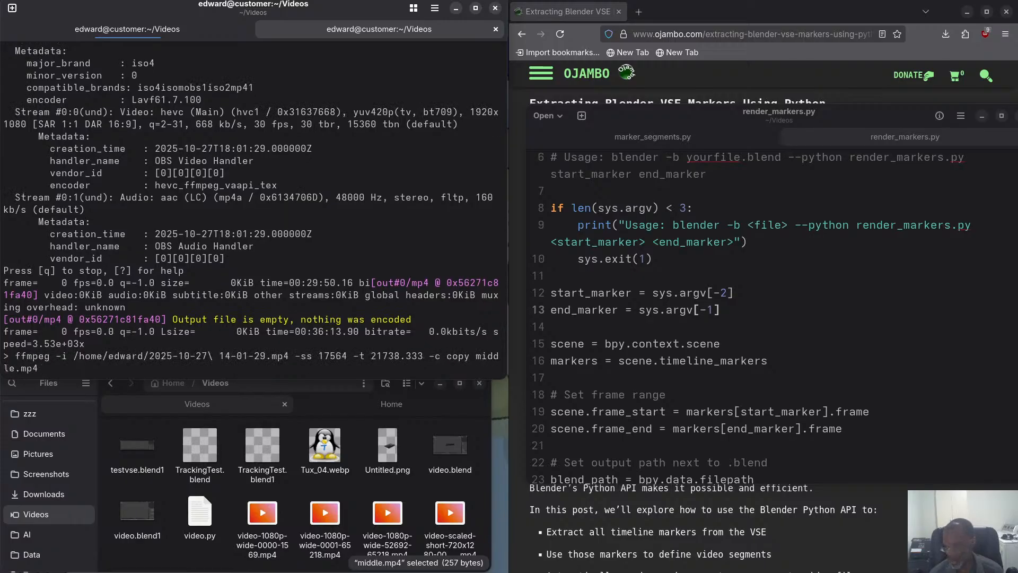
type("y")
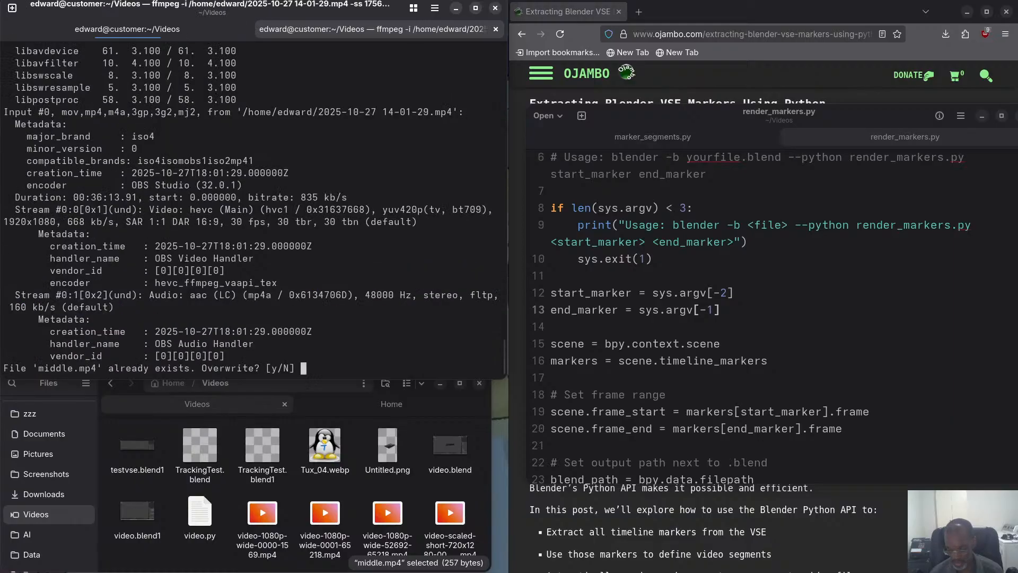
key("Return")
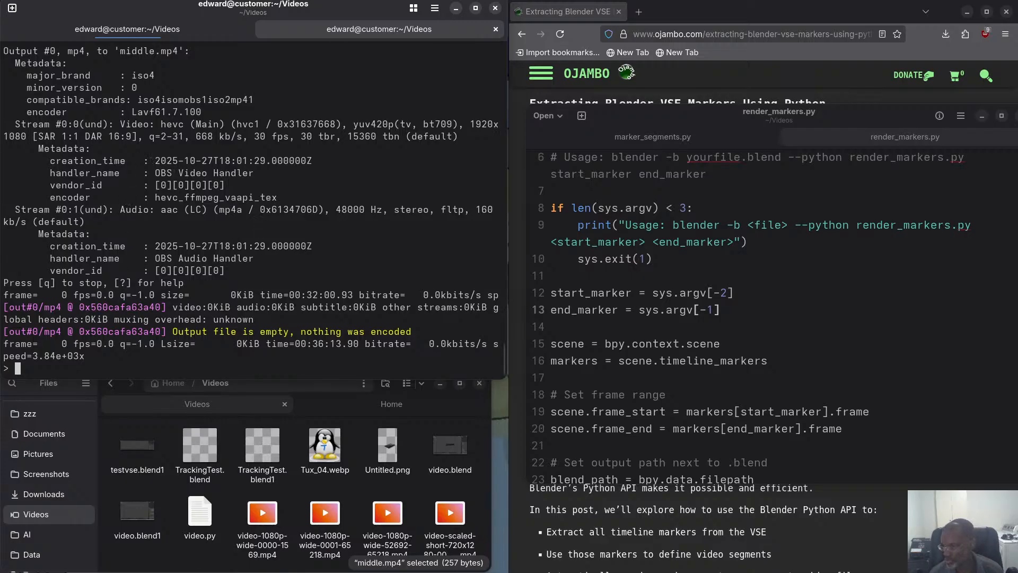
key("Up")
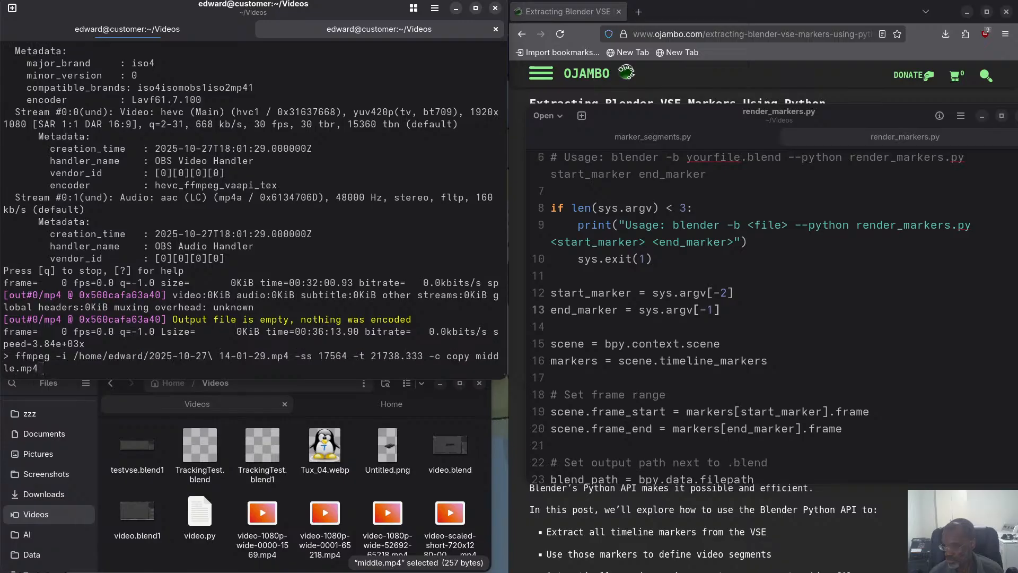
key("ctrl+Left")
key("ctrl+Left")
key("ctrl+Left")
key("ctrl+Left")
key("ctrl+Left")
key("ctrl+Left")
key("ctrl+Left")
key("ctrl+Left")
key("ctrl+Left")
key("ctrl+Left")
key("ctrl+Left")
key("ctrl+Left")
key("ctrl+Left")
key("ctrl+Left")
key("ctrl+Left")
key("Left")
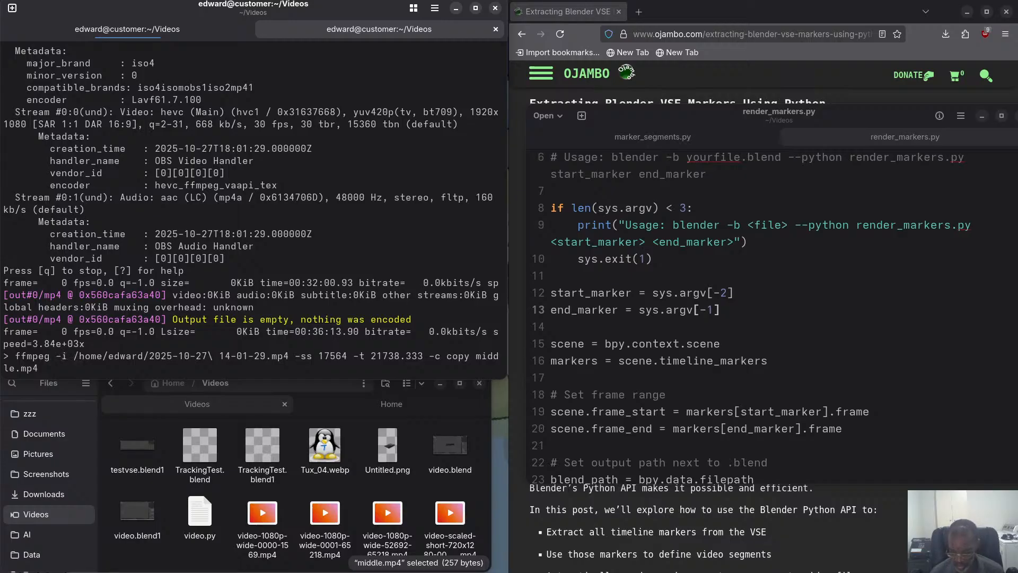
type("--")
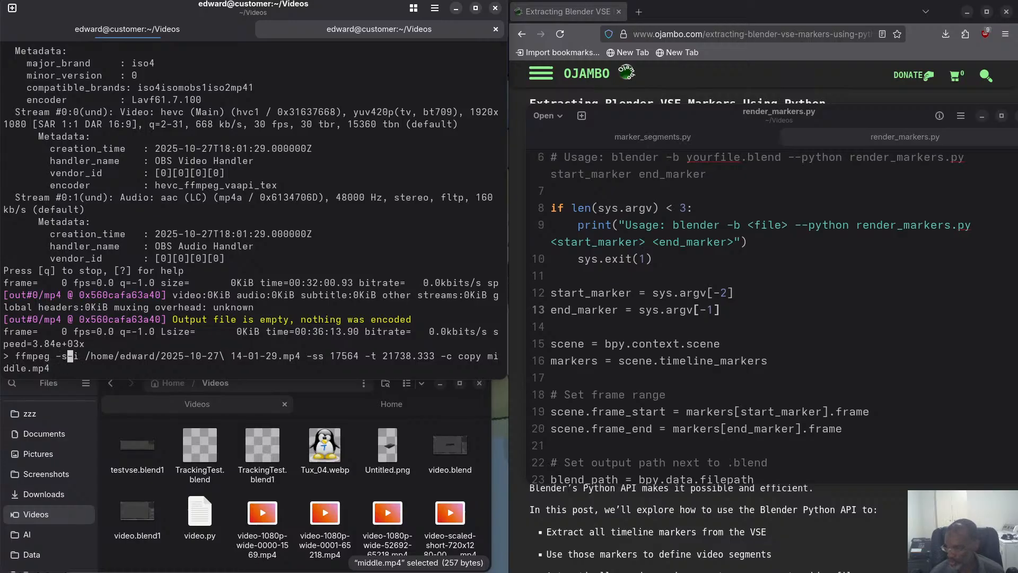
type("s")
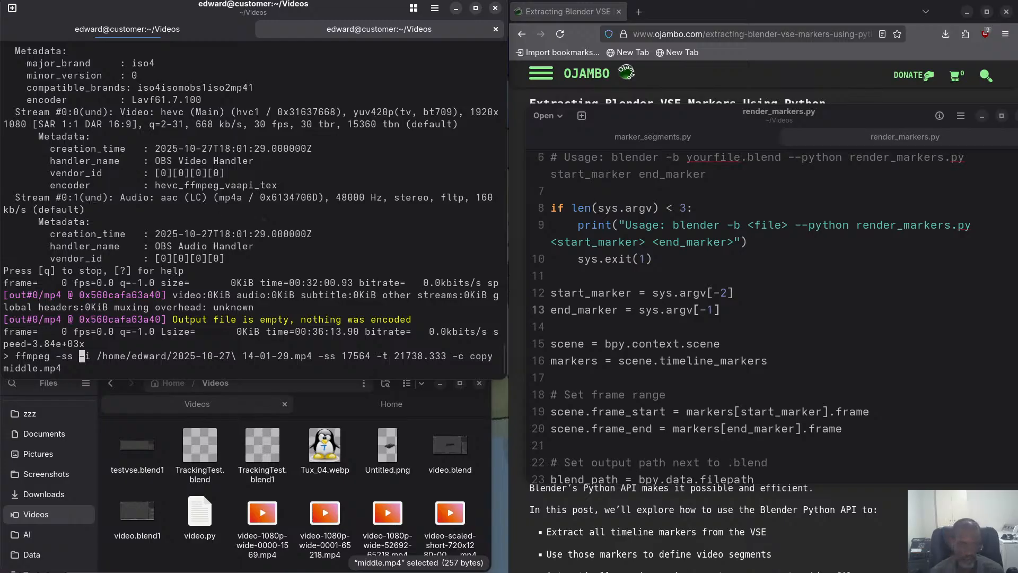
Recall the earlier ffmpeg command with -ss 17564, shorten its -to value to 21738, run it, and allow overwriting middle.mp4.
key("alt+Tab")
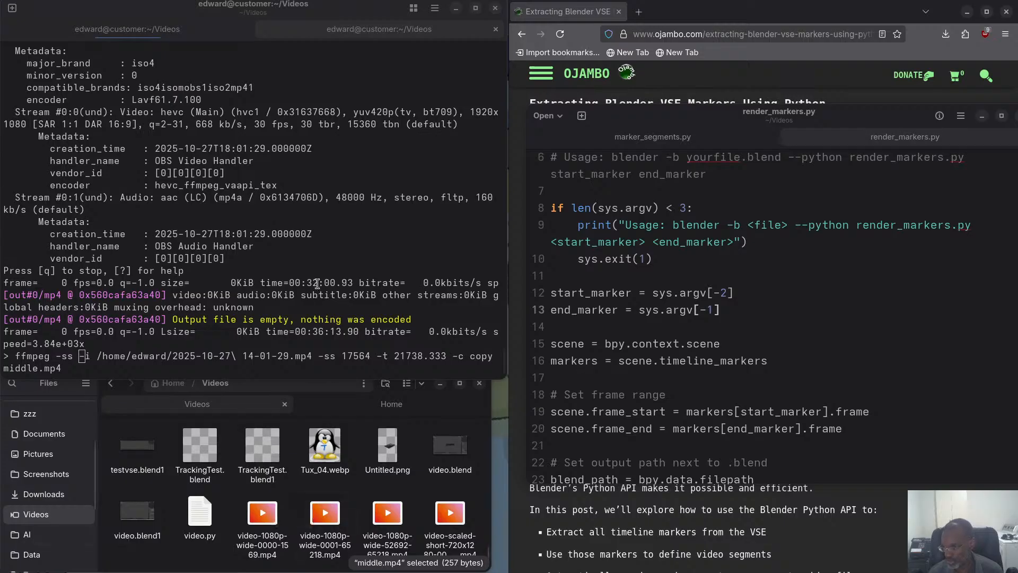
left_click(160, 280)
key("Up")
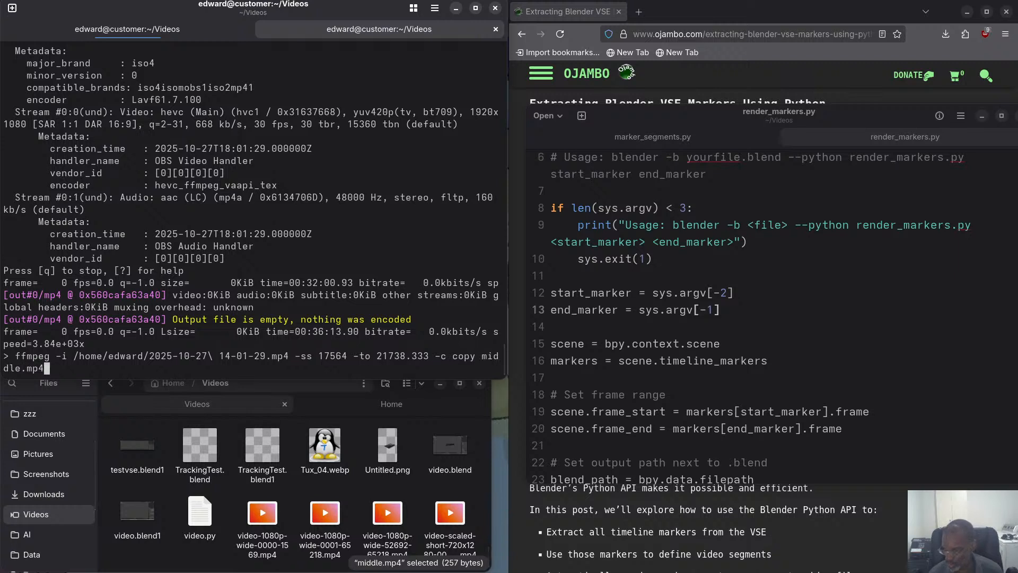
key("Left")
key("Left")
key("Left")
key("Left")
key("Left")
key("Left")
key("Left")
key("Left")
key("Left")
key("Left")
key("Left")
key("Left")
key("Left")
key("Left")
key("Left")
key("Left")
key("Left")
key("Left")
key("Left")
key("Left")
key("Left")
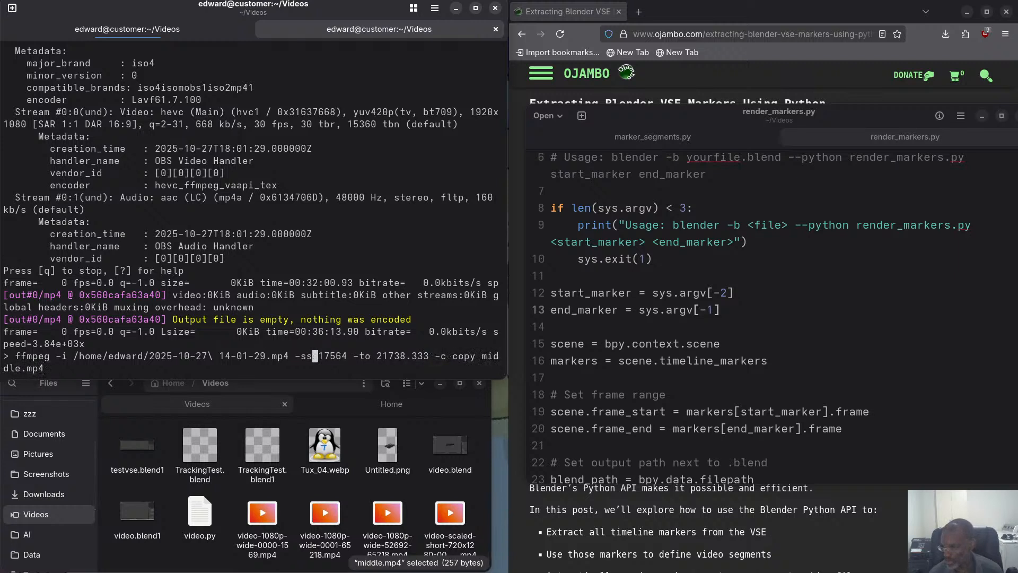
key("Right")
key("Right")
key("Right")
key("Right")
key("Right")
key("Right")
key("Right")
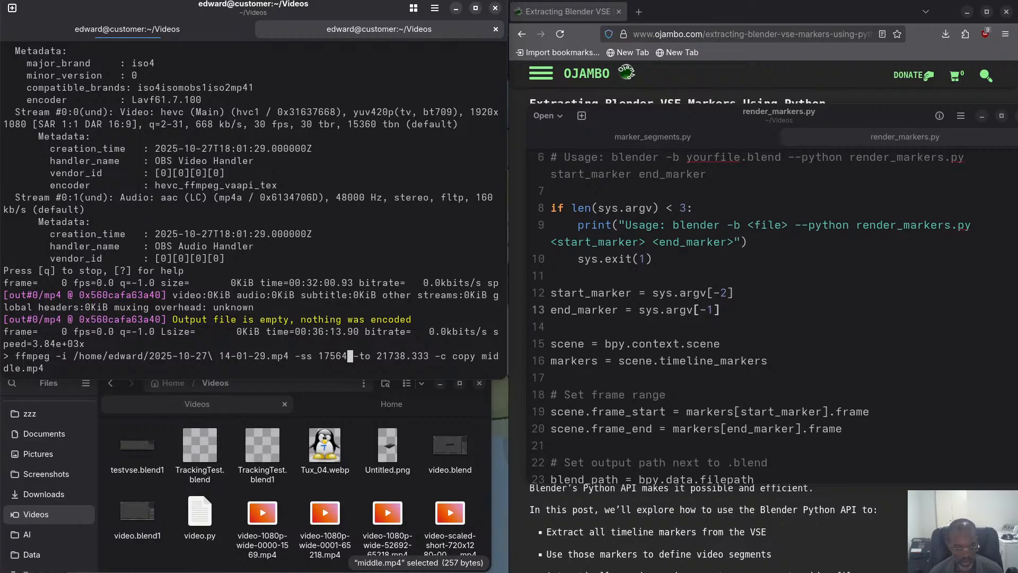
key("Right")
key("Right")
key("Right")
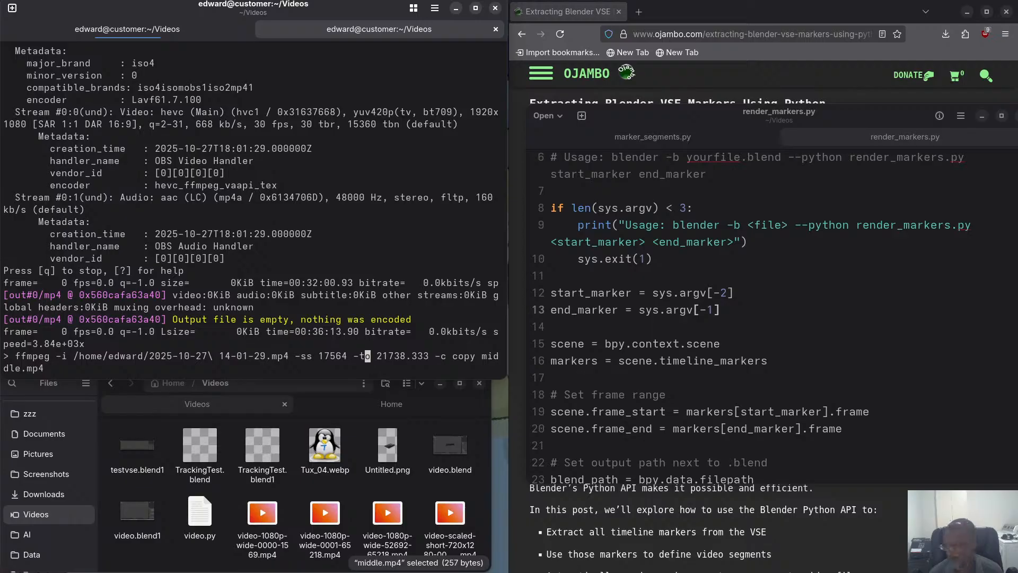
key("Right")
key("Right")
key("Right")
key("Right")
key("Right")
key("Right")
key("Right")
key("Right")
key("Right")
key("Delete")
key("Delete")
key("BackSpace")
key("BackSpace")
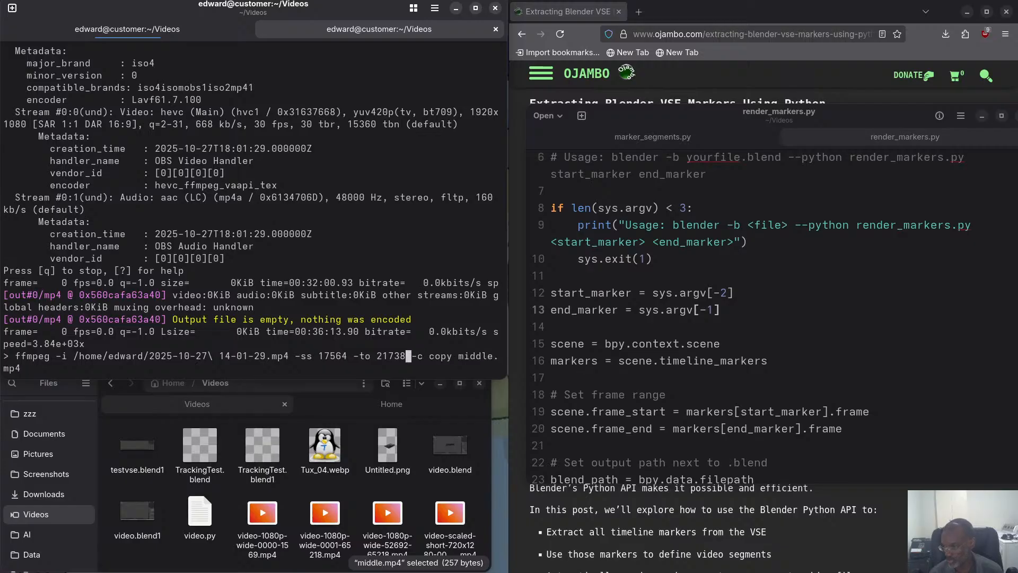
key("Return")
type("y")
key("Return")
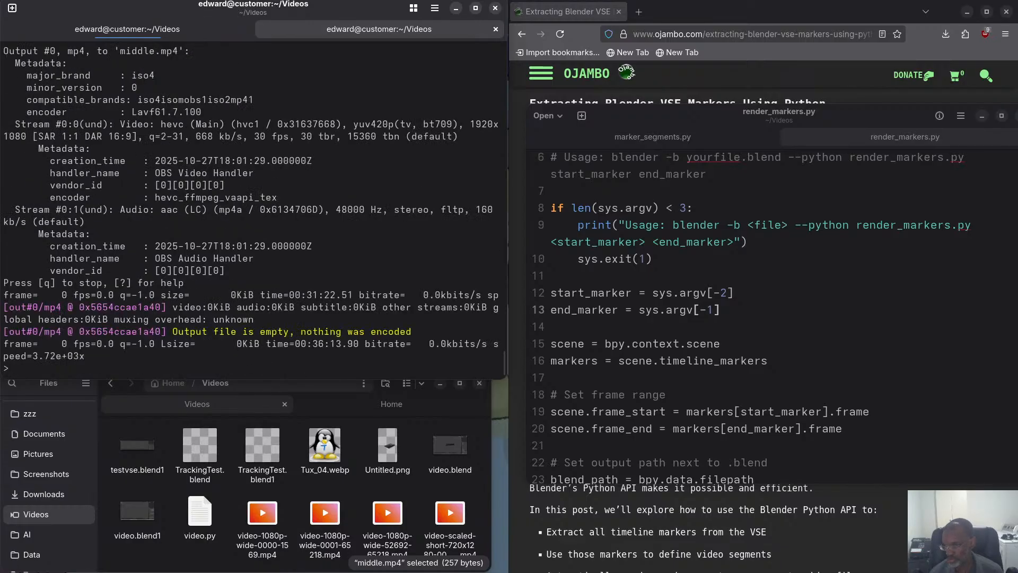
Recall the earlier ffmpeg command with -ss 17564 -to 21738.333 and replace its -c option with -vcodec.
key("Up")
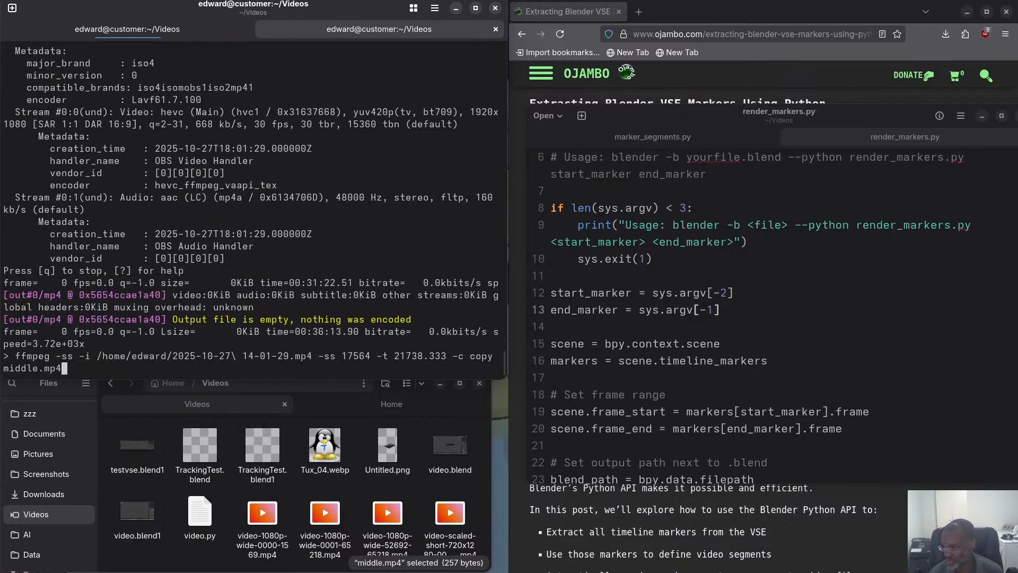
key("Up")
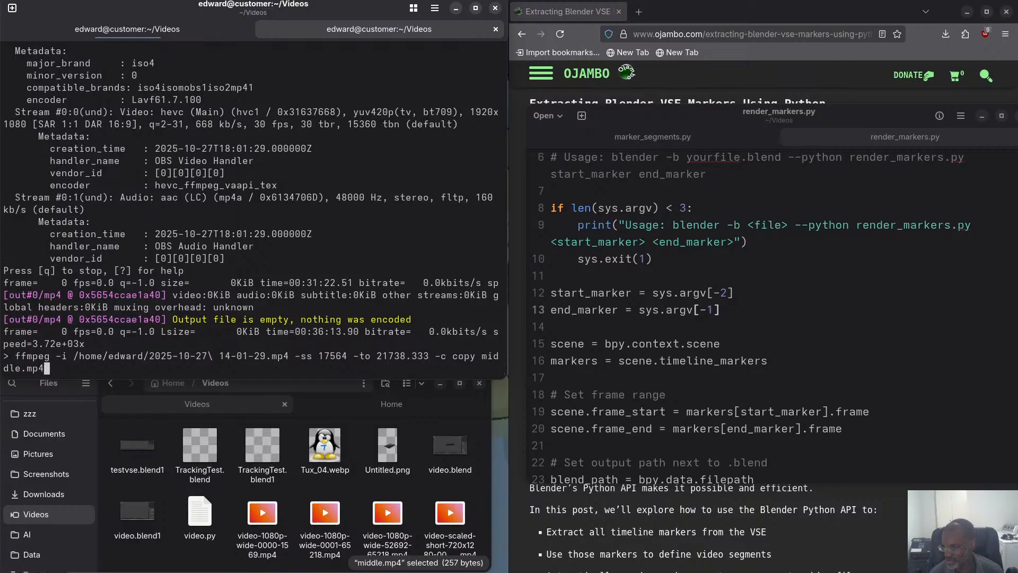
key("Left")
key("Left")
key("Left")
key("Left")
key("Left")
key("Left")
key("Left")
key("Left")
key("Left")
key("Left")
key("Left")
key("Left")
key("Left")
key("Left")
key("Left")
key("Left")
key("Left")
key("Left")
key("Left")
key("Left")
key("Left")
key("Right")
key("Right")
key("Right")
key("Right")
key("Right")
key("BackSpace")
type("vcodec")
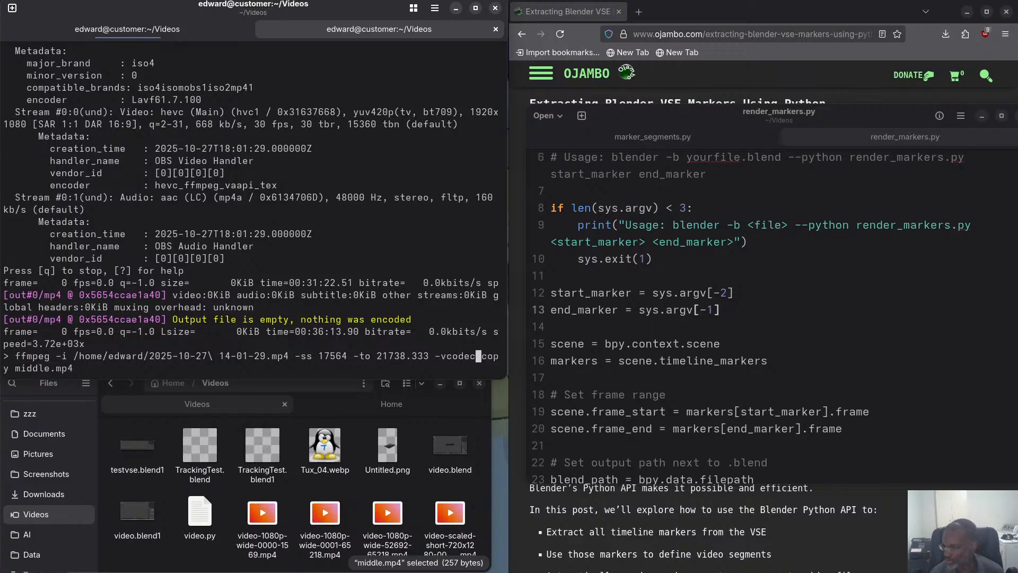
Add -acodec copy before middle.mp4 in the ffmpeg command, run it, and allow overwriting the existing file.
key("Right")
key("Right")
key("Right")
type("-")
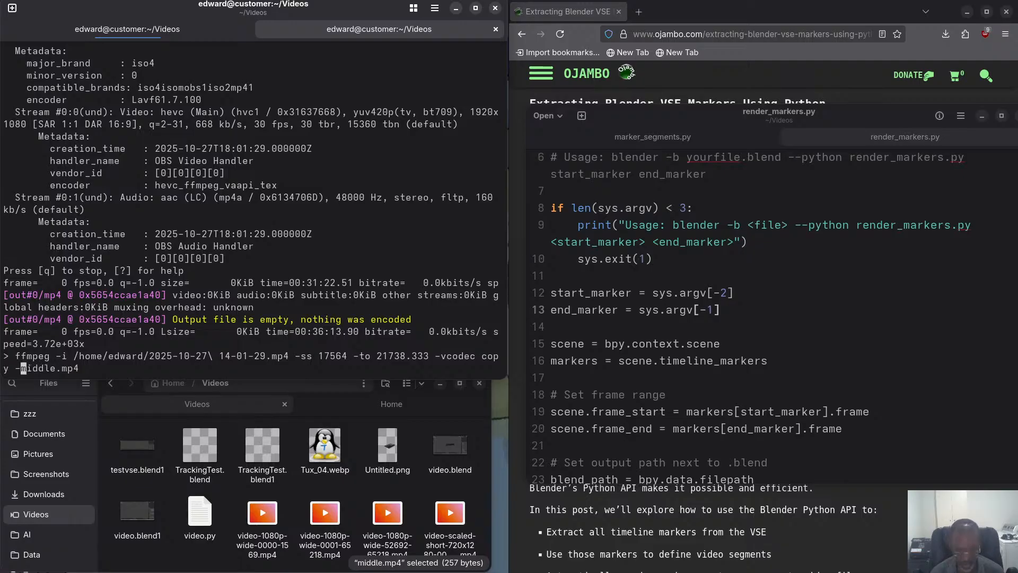
type("acodi")
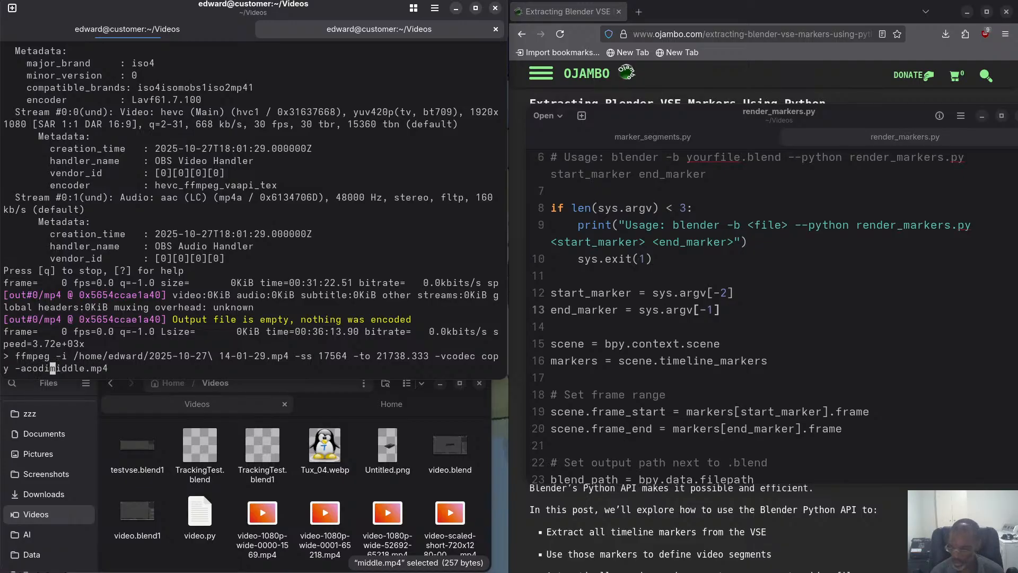
key("BackSpace")
type("ec copy")
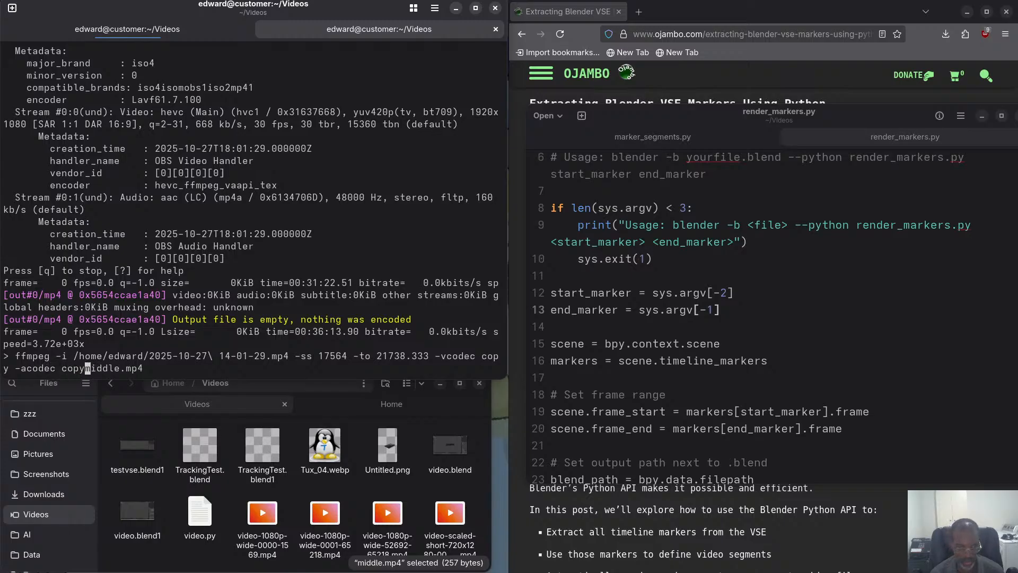
key("Return")
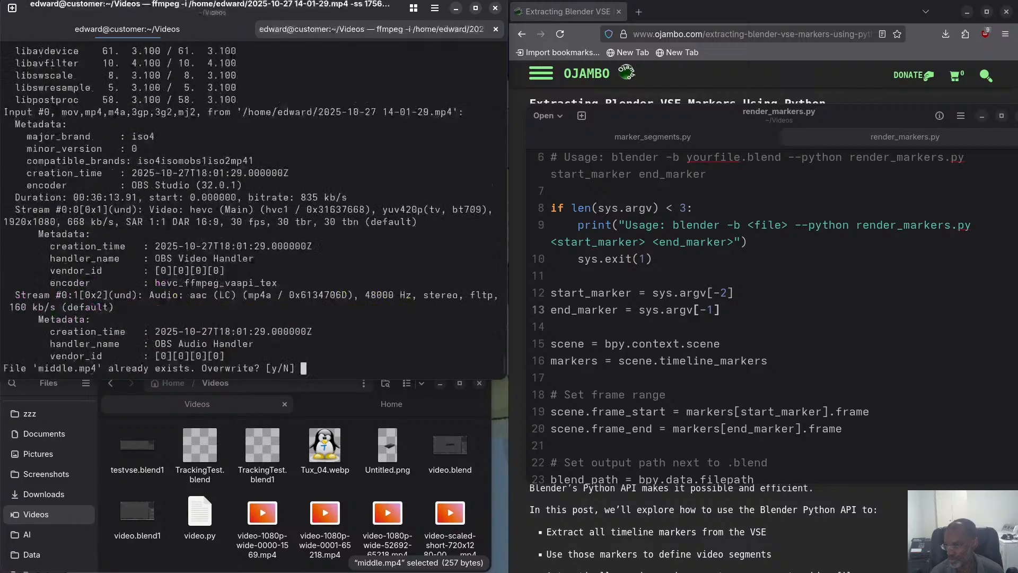
type("y")
key("Return")
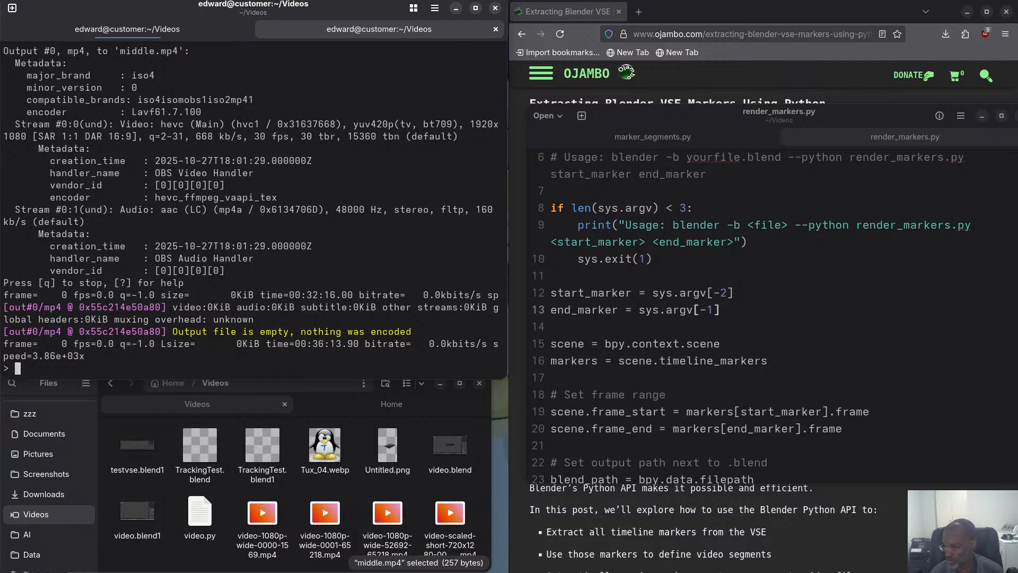
left_click(354, 405)
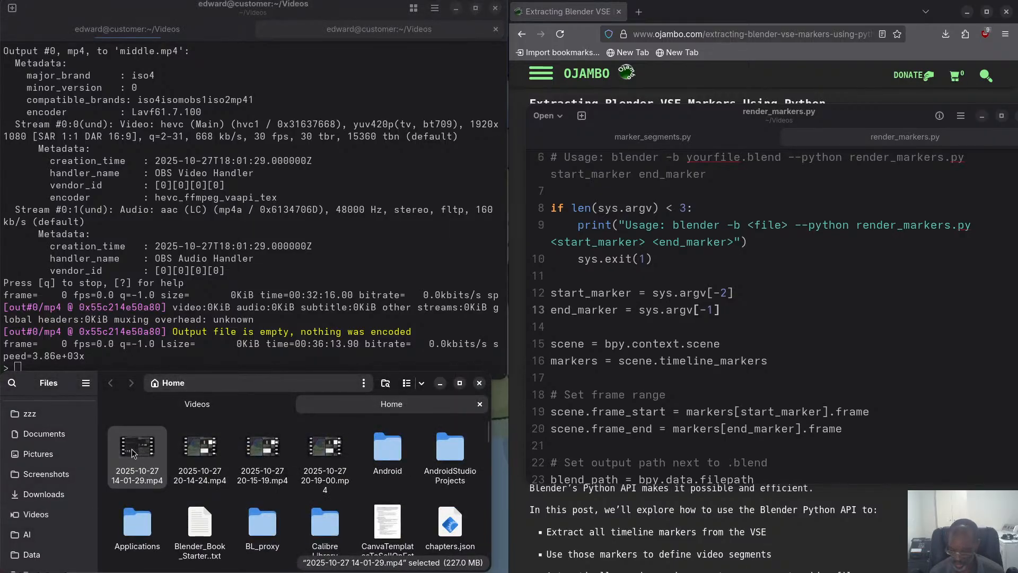
left_click(219, 405)
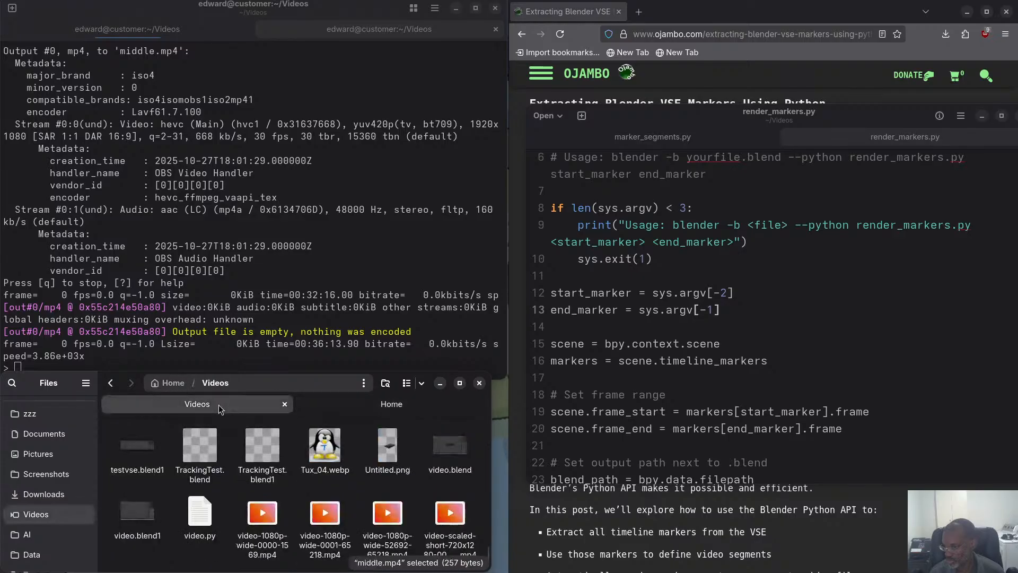
scroll(358, 488, "up", 5)
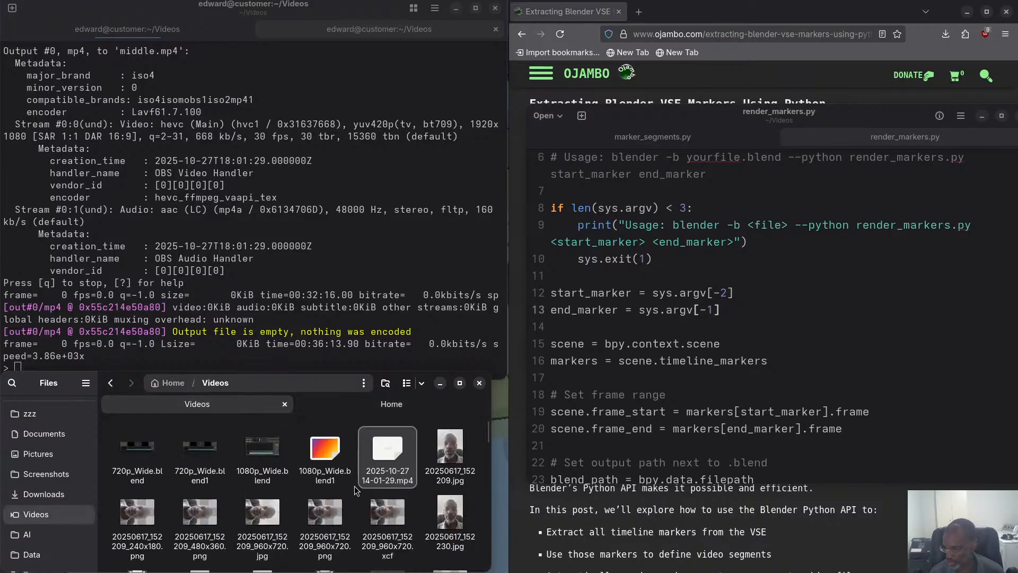
left_click(378, 458)
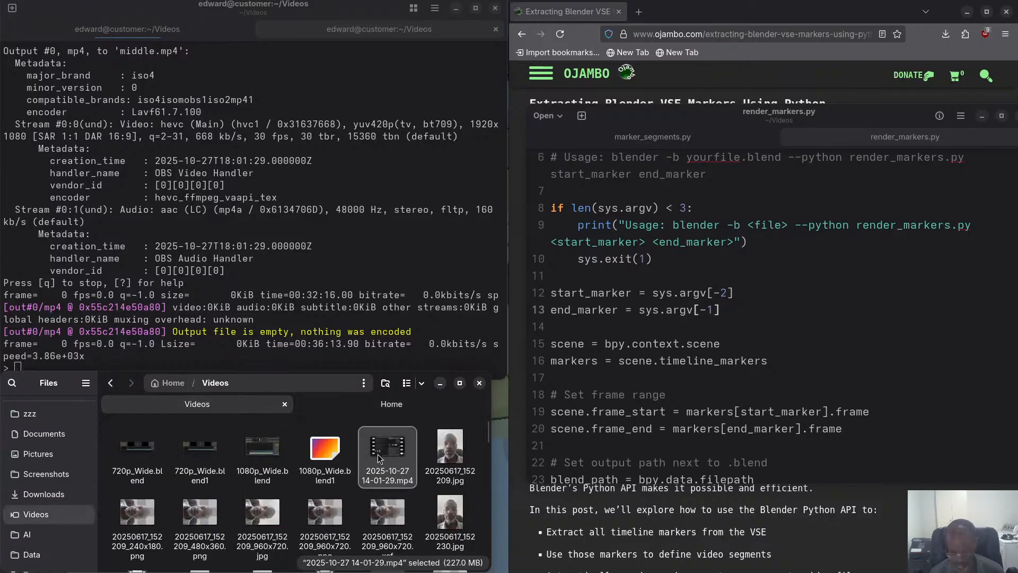
key("F2")
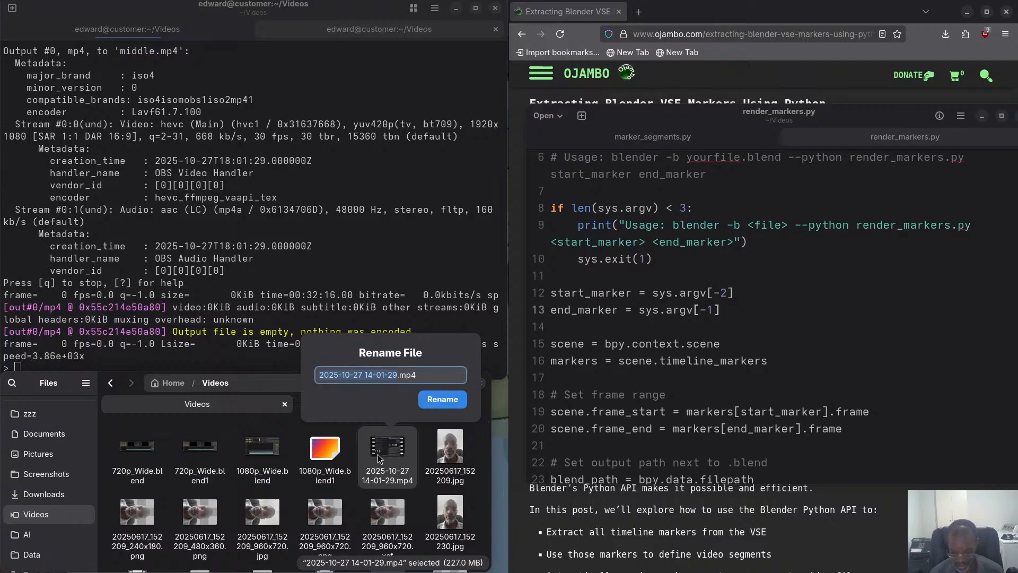
type("input")
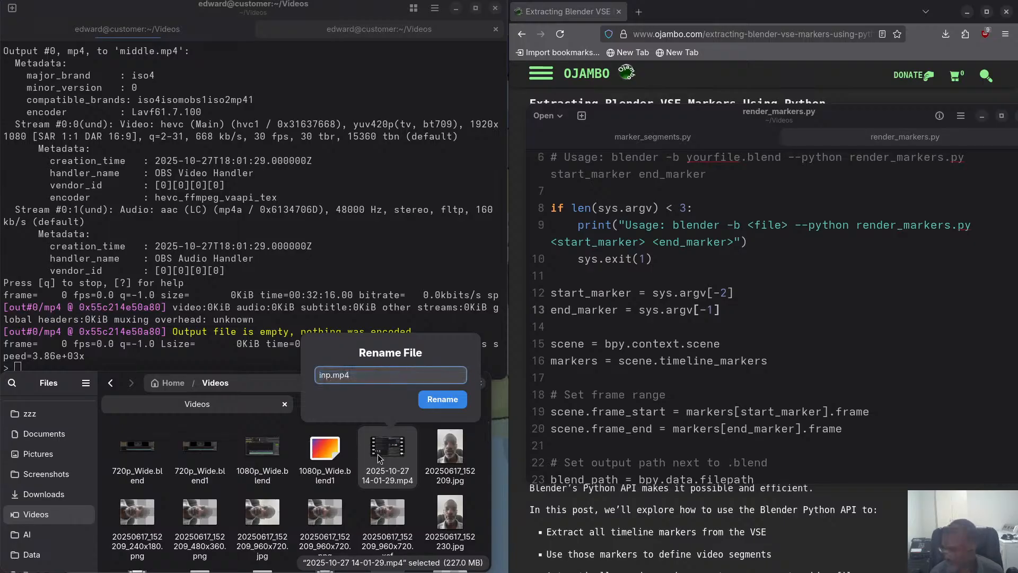
key("Return")
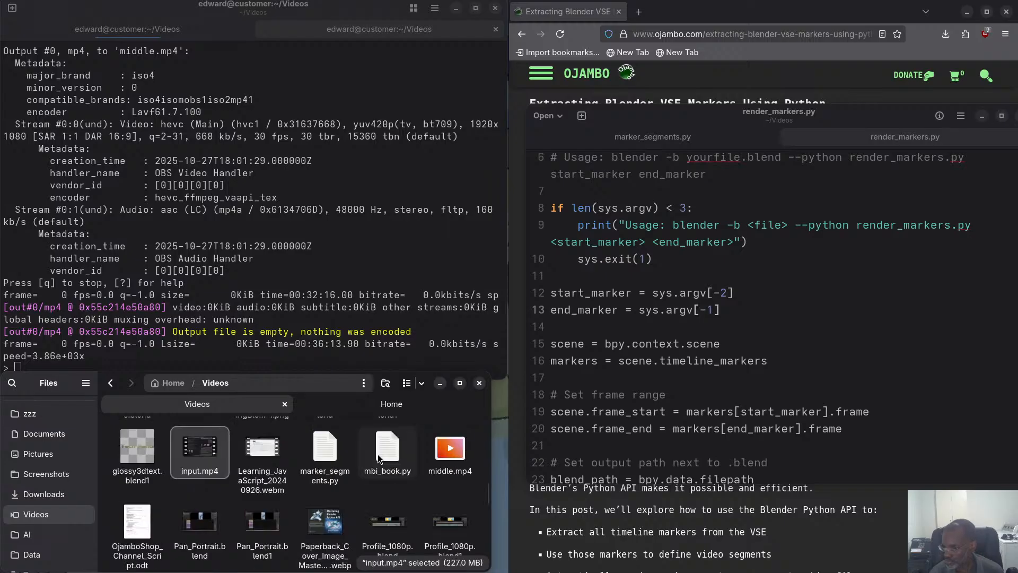
Replace the source path in the previous ffmpeg command with input.mp4, run it, and allow overwriting middle.mp4.
left_click(295, 288)
key("Up")
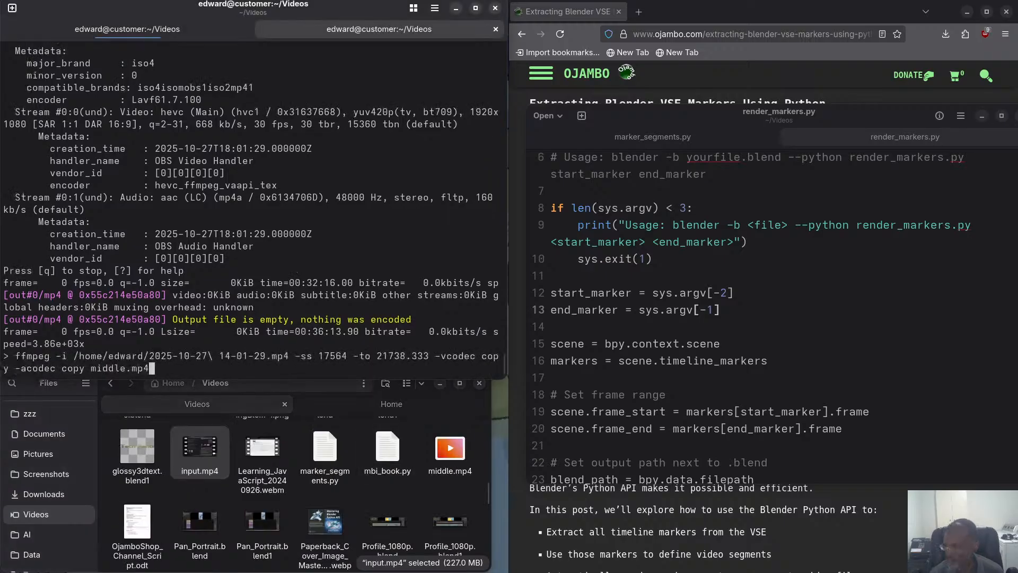
key("Left")
key("Left")
key("Left")
key("Left")
key("Left")
key("Left")
key("Left")
key("Left")
key("Left")
key("Left")
key("Left")
key("Left")
key("Left")
key("Left")
key("Left")
key("Left")
key("Left")
key("Left")
key("Left")
key("Left")
key("Left")
key("Left")
key("Left")
key("Left")
key("Left")
key("Left")
key("Left")
key("Left")
key("Left")
key("Left")
key("Left")
key("Left")
key("Left")
key("Left")
key("Left")
key("Left")
key("Left")
key("Left")
key("Left")
key("Left")
key("BackSpace")
key("BackSpace")
key("BackSpace")
key("BackSpace")
key("BackSpace")
key("BackSpace")
key("BackSpace")
key("BackSpace")
key("BackSpace")
key("BackSpace")
key("BackSpace")
key("BackSpace")
key("BackSpace")
key("BackSpace")
key("BackSpace")
key("BackSpace")
key("BackSpace")
key("BackSpace")
key("BackSpace")
key("BackSpace")
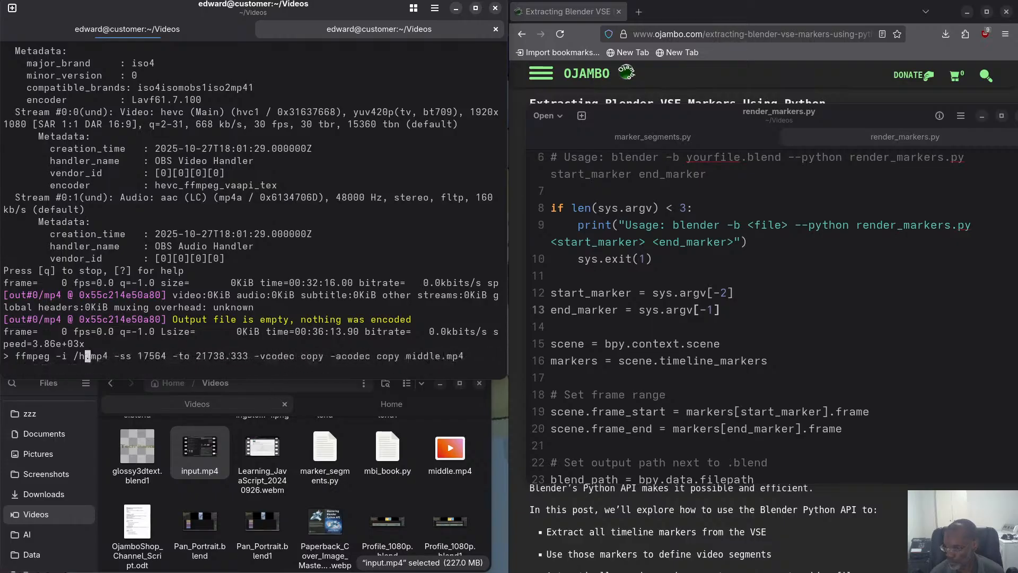
type("input")
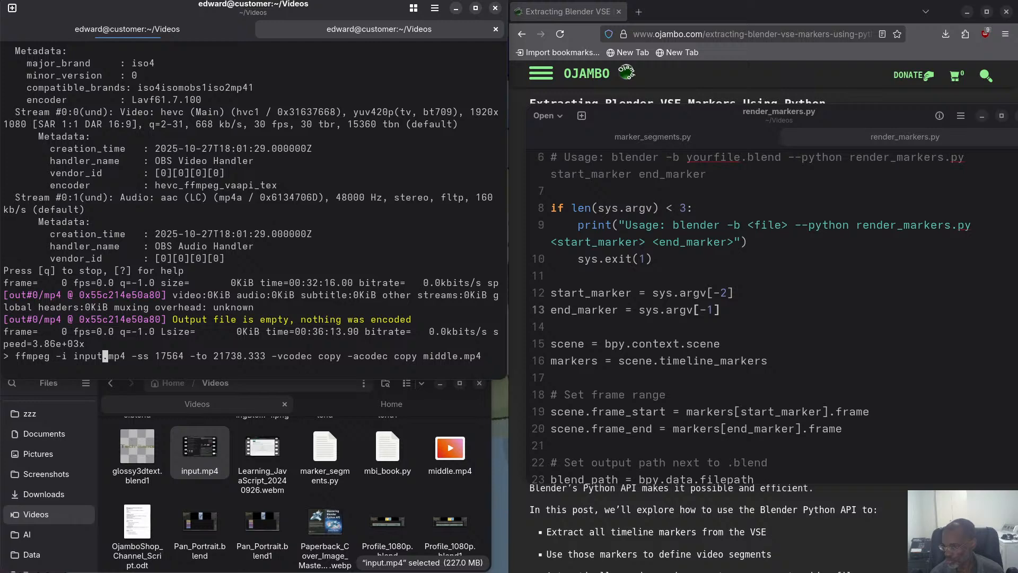
key("Return")
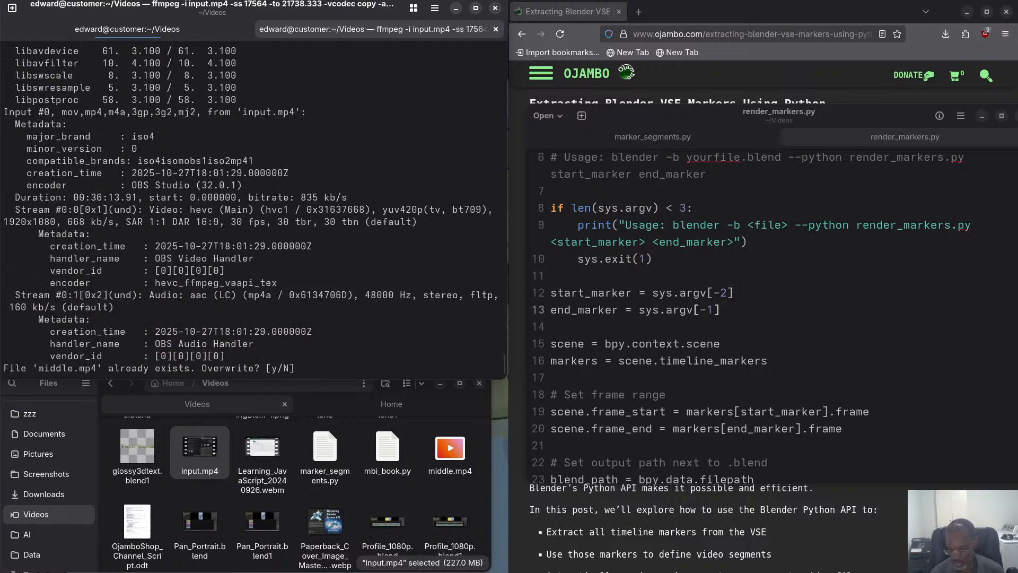
type("y")
key("Return")
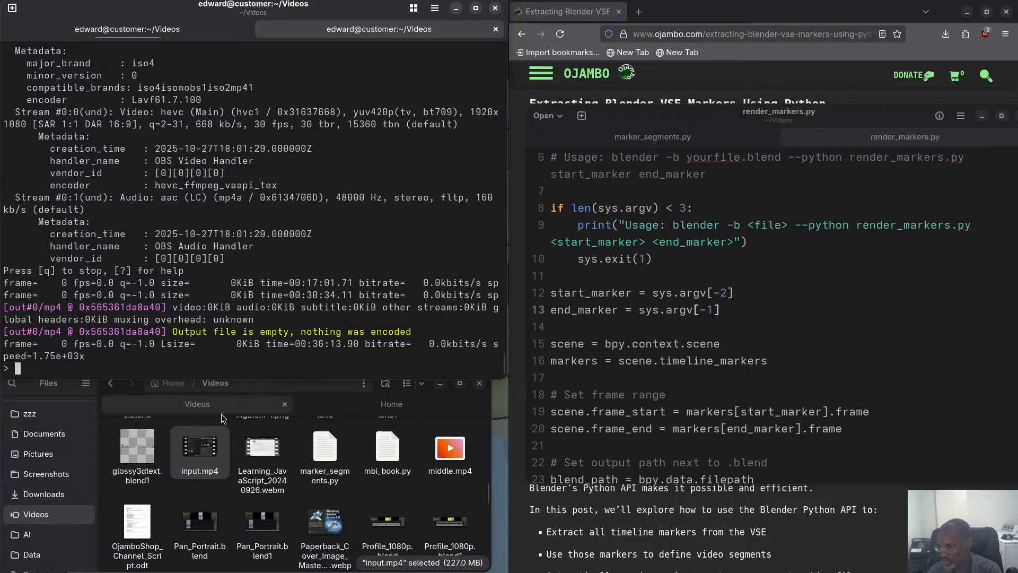
Find 1080p_Wide.blend in the Videos folder and open it in Blender.
scroll(254, 476, "down", 3)
scroll(254, 476, "down", 3)
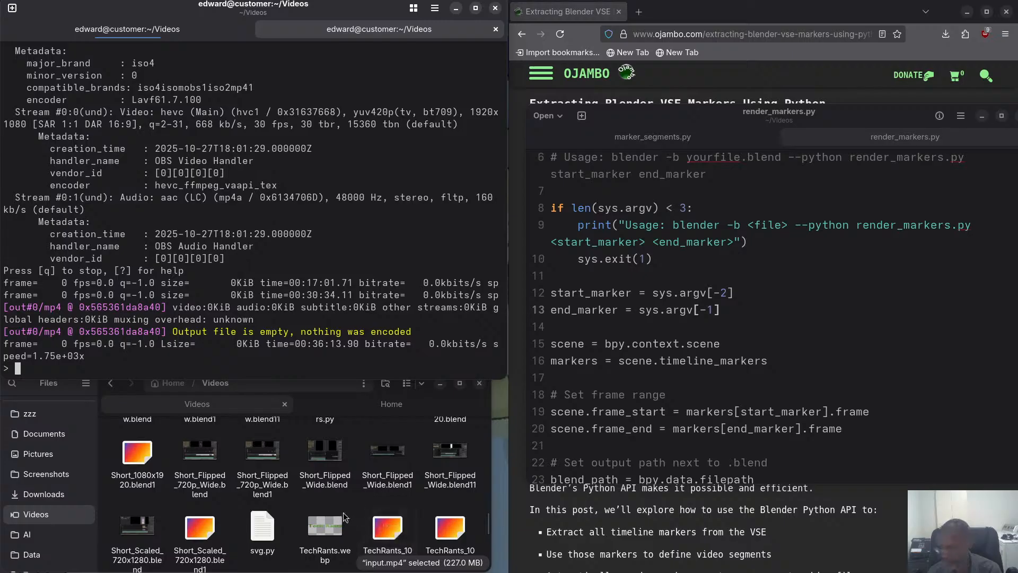
scroll(330, 504, "up", 10)
scroll(330, 504, "up", 10)
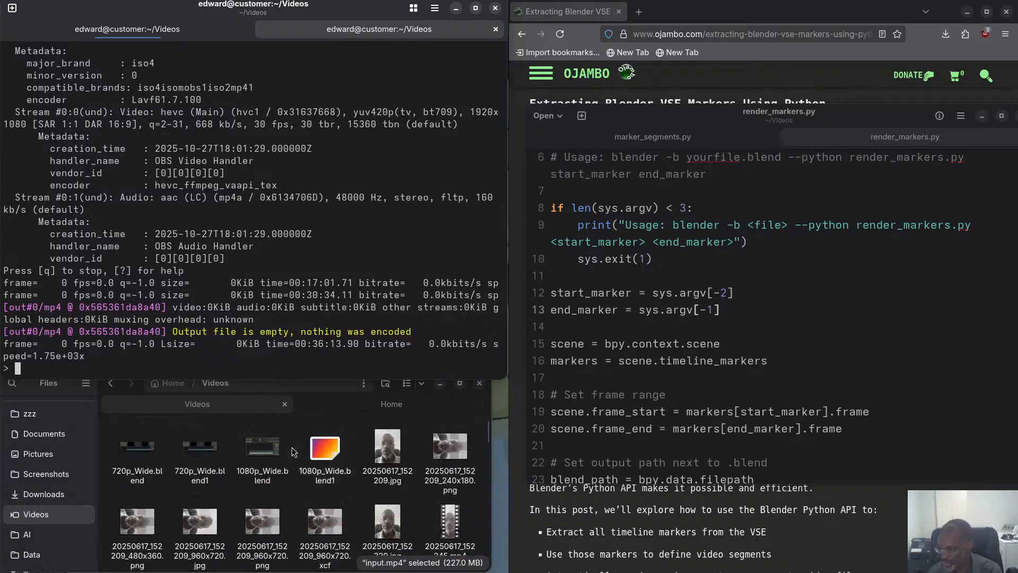
left_click(263, 450)
double_click(264, 451)
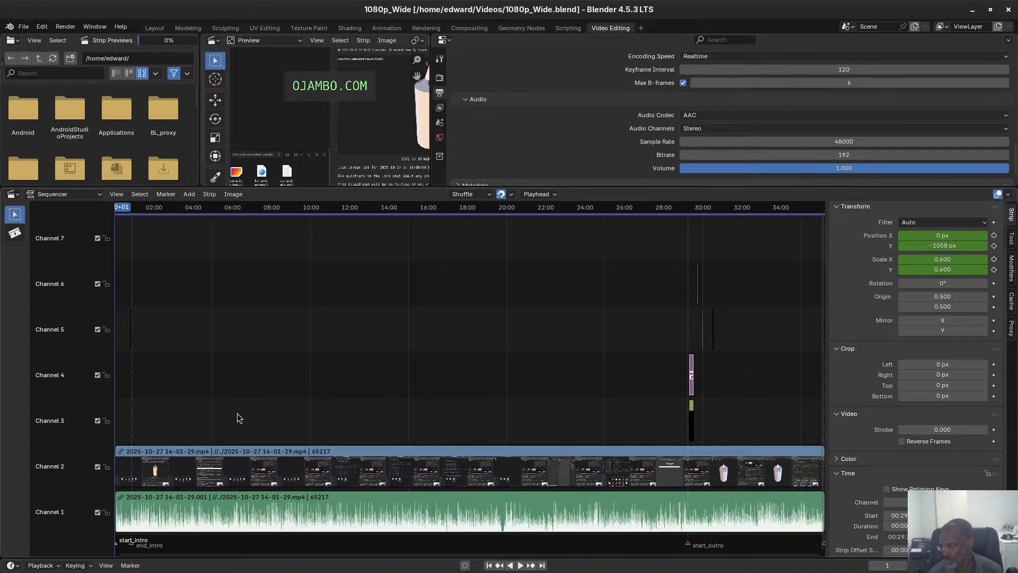
left_click(286, 475)
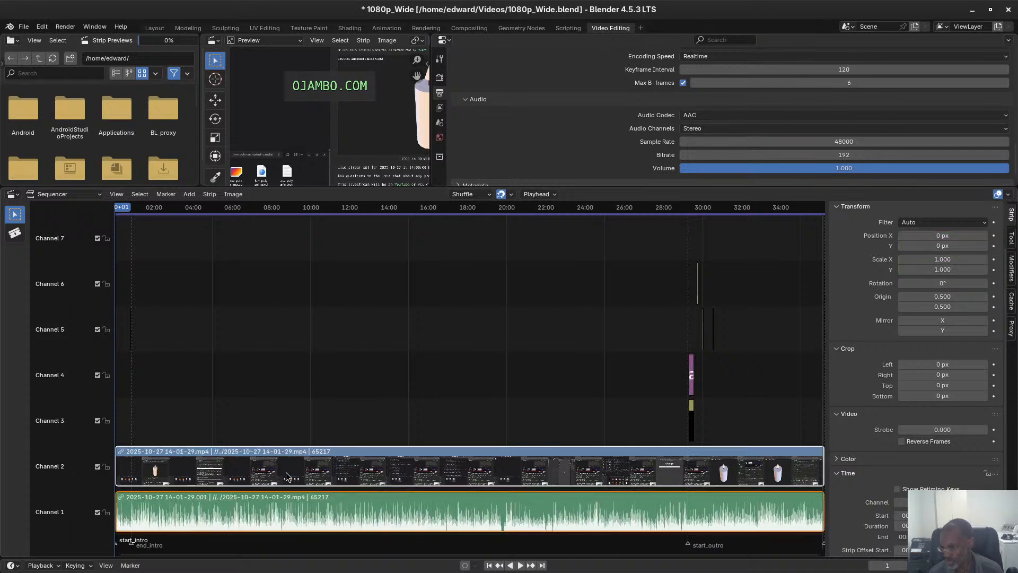
key("Delete")
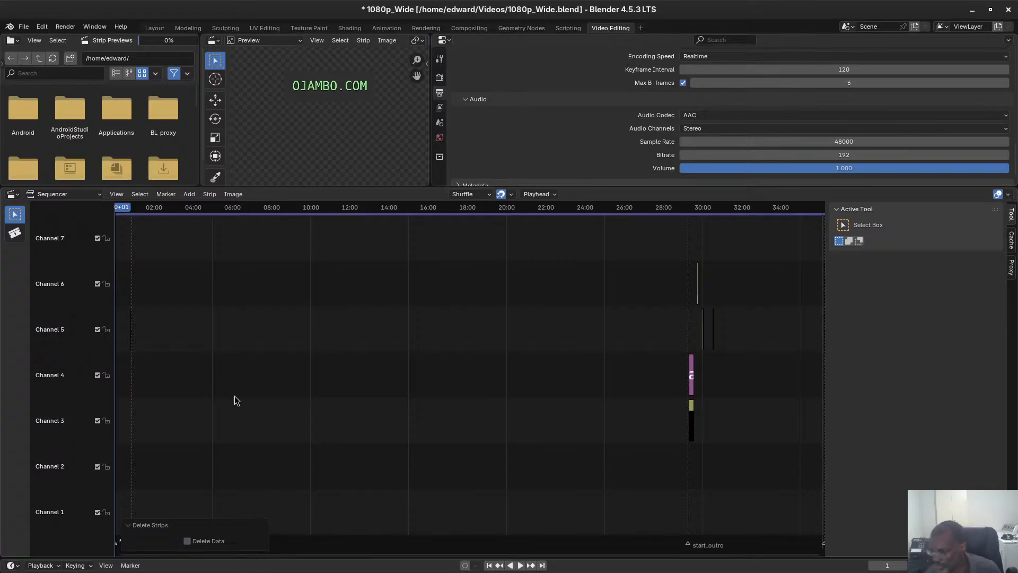
Open the Videos folder from the home directory in Blender's file browser.
scroll(108, 118, "down", 5)
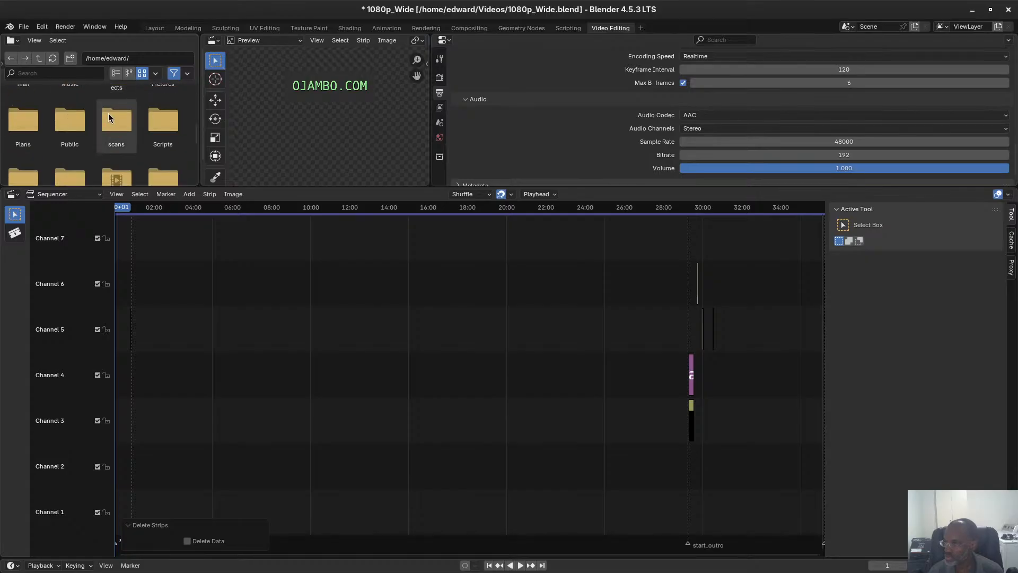
scroll(116, 144, "down", 4)
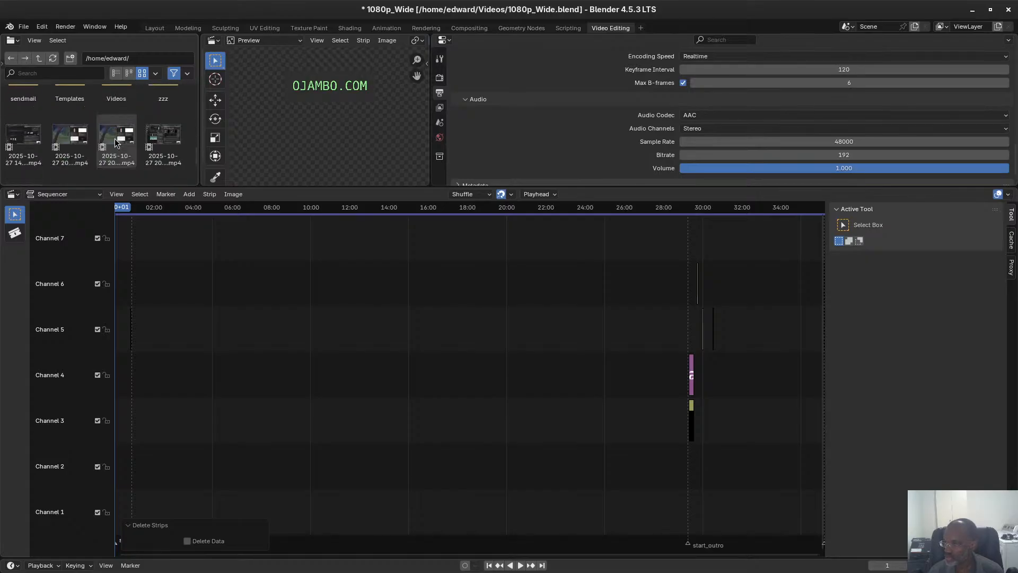
scroll(109, 141, "up", 4)
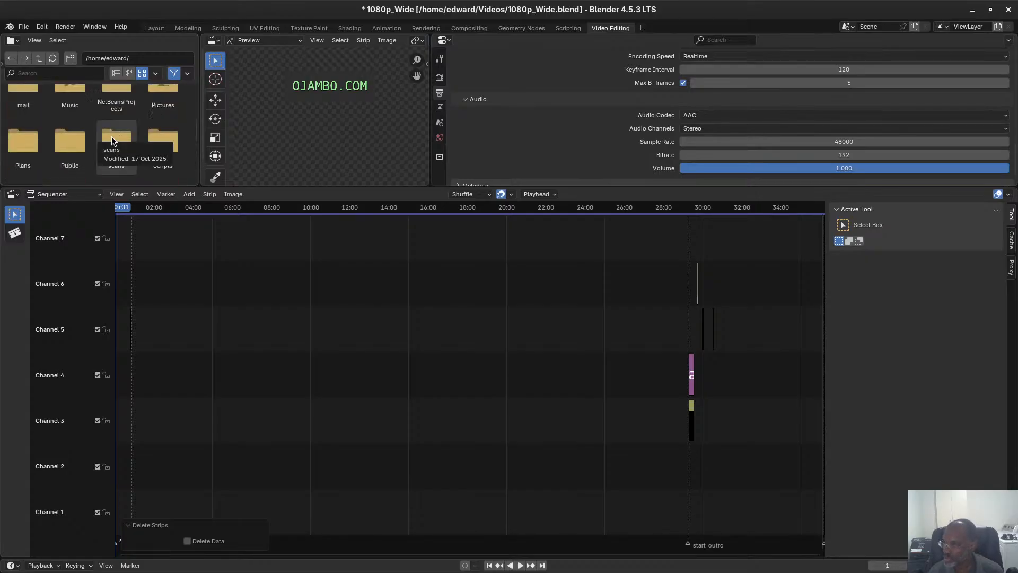
scroll(90, 140, "up", 2)
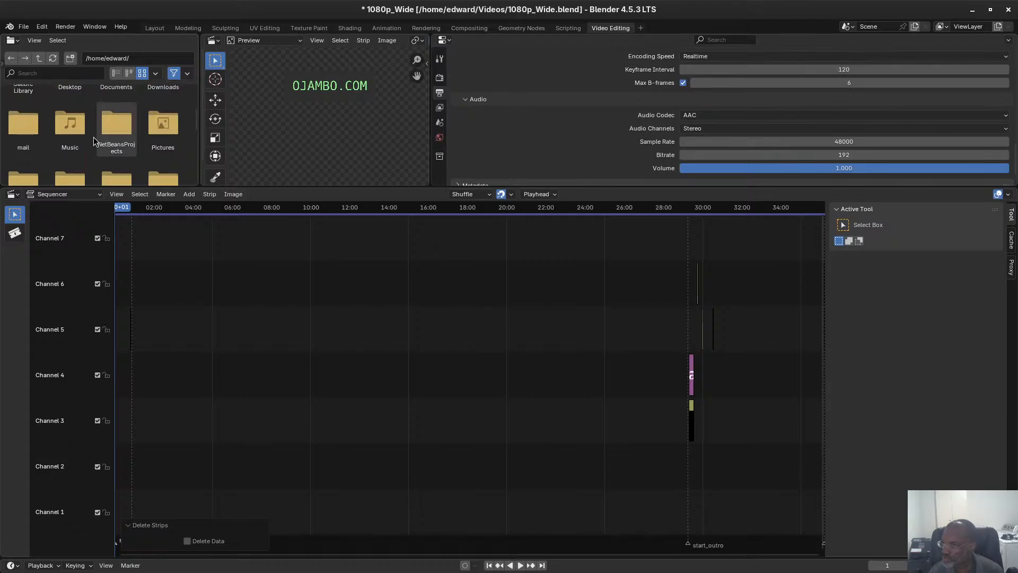
scroll(94, 139, "down", 5)
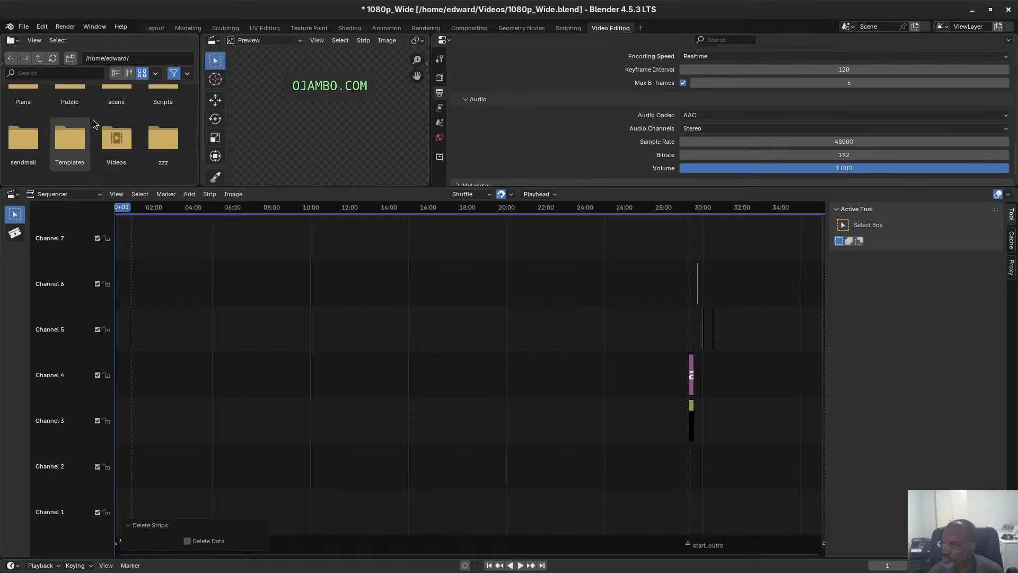
double_click(114, 103)
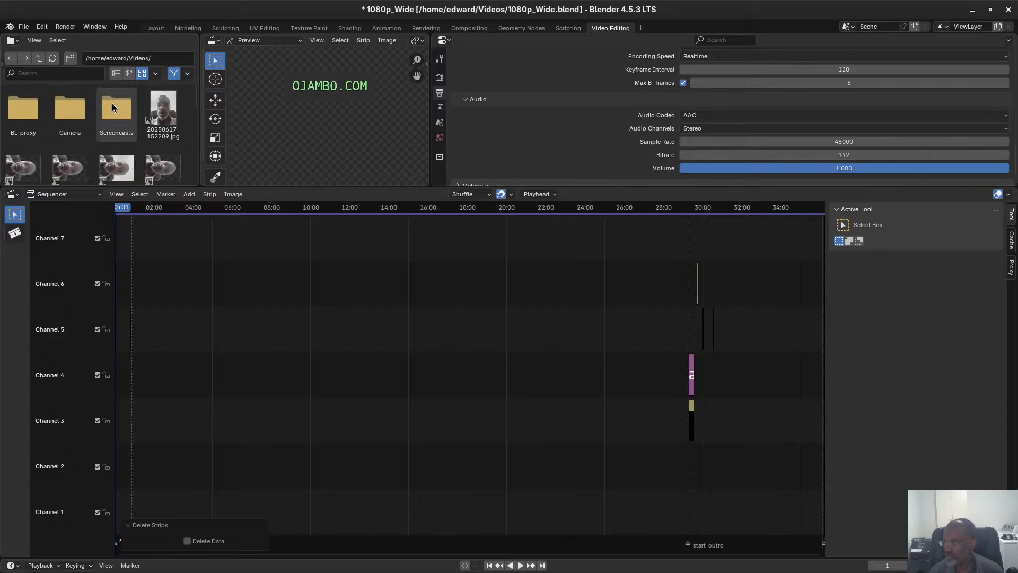
Find video-1080p-wide-0001-65218.mp4 among the rendered clips and add it to sequencer channels 1 and 2.
scroll(107, 119, "down", 5)
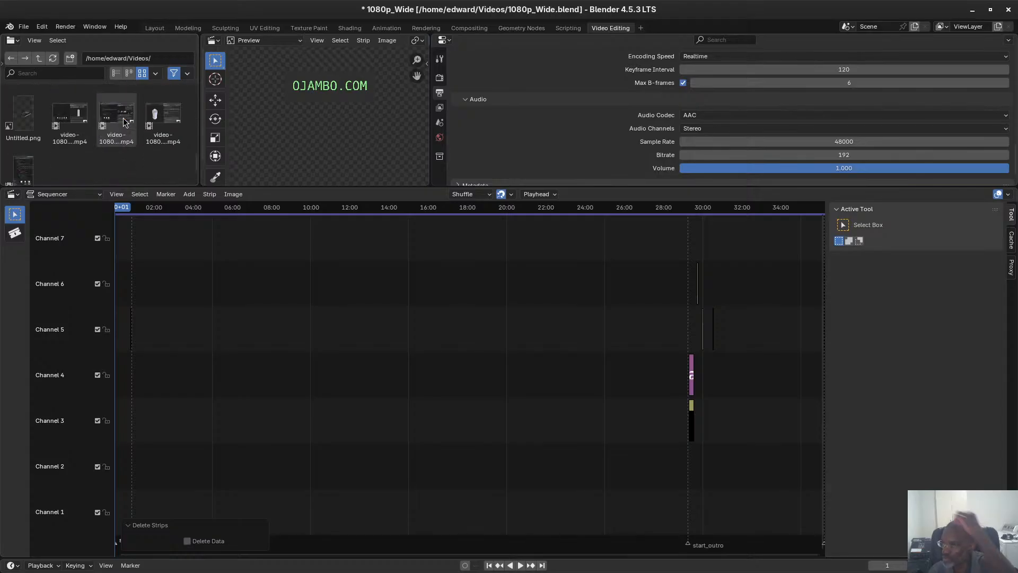
left_click(163, 104)
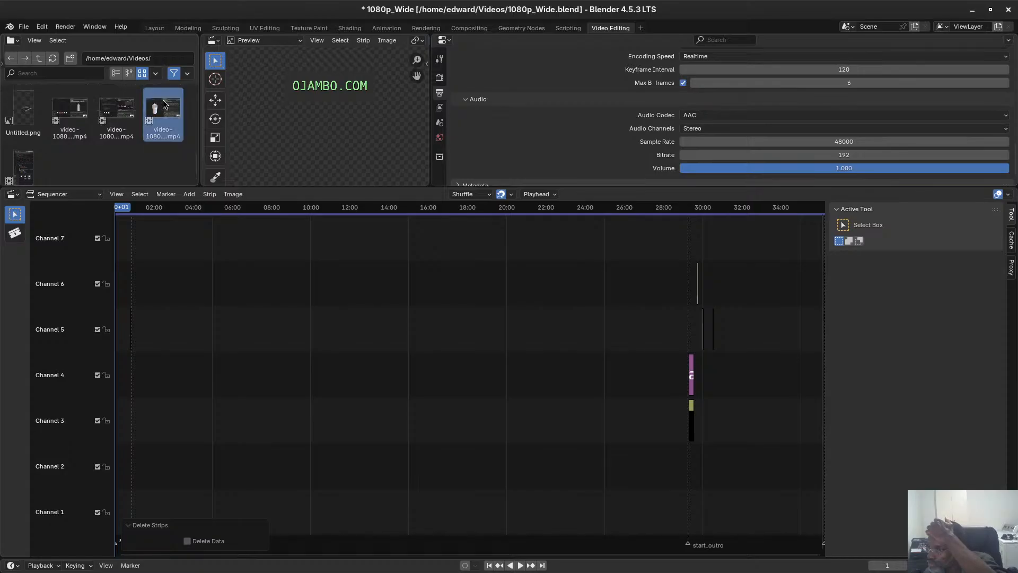
left_click(116, 110)
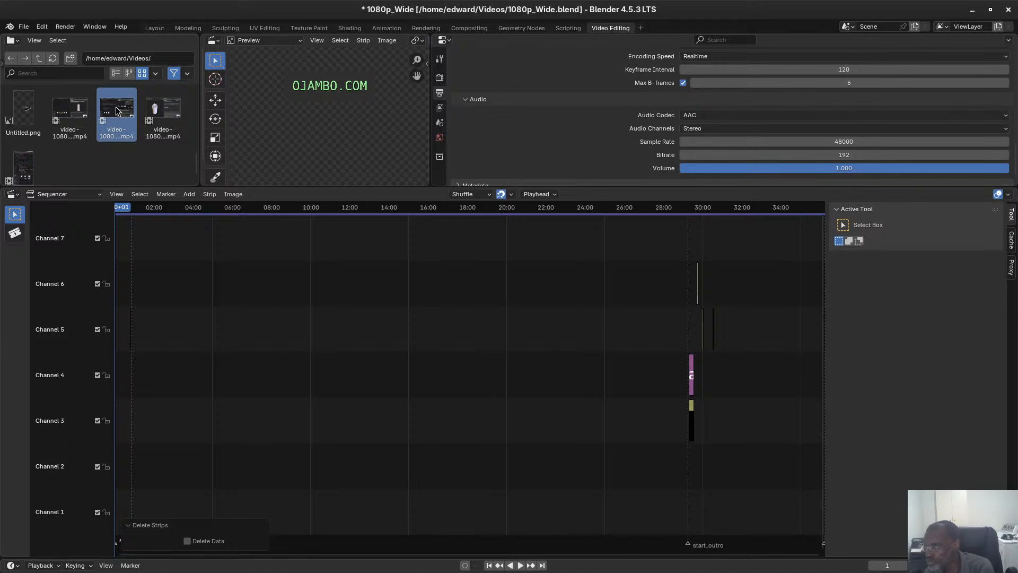
left_click(69, 112)
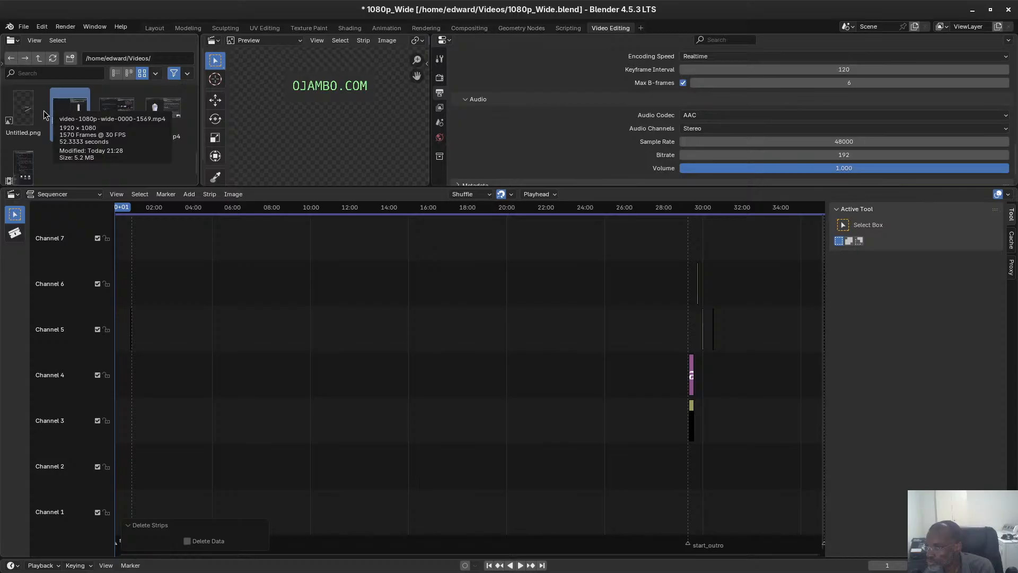
left_click(116, 119)
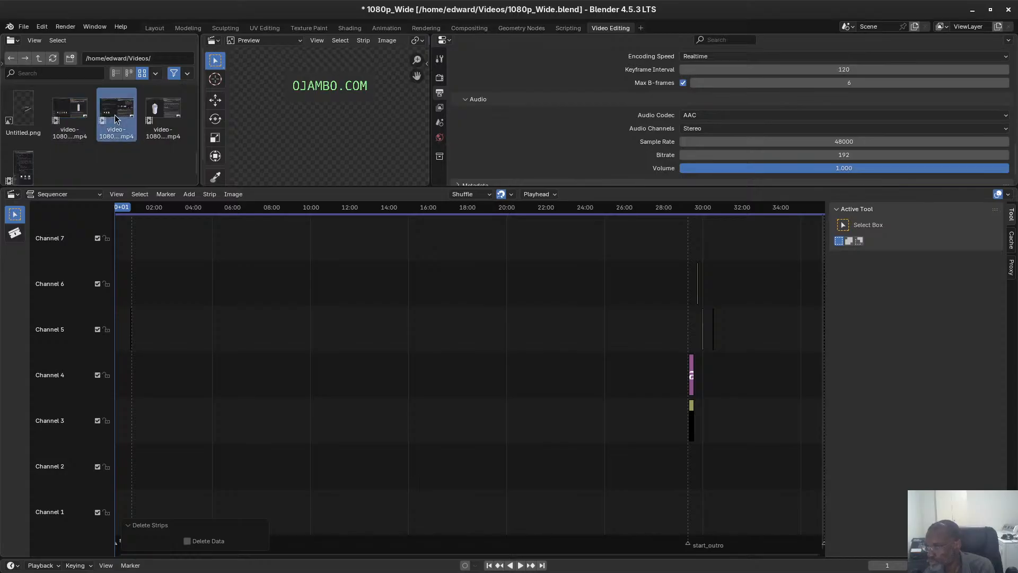
left_click_drag(116, 119, 136, 501)
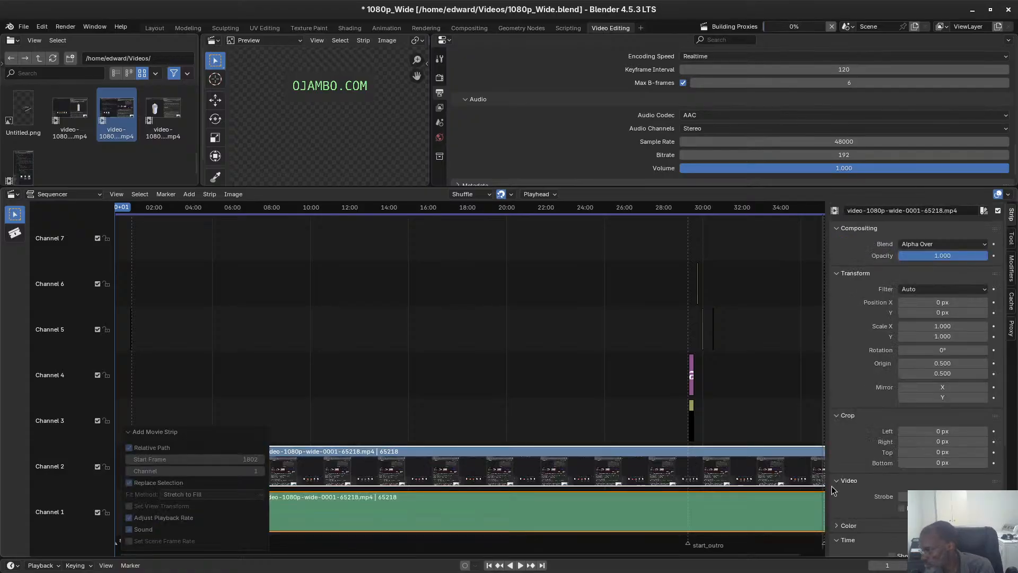
Set the start frame of both the new video and audio strips to 1 and save the project.
scroll(949, 461, "down", 5)
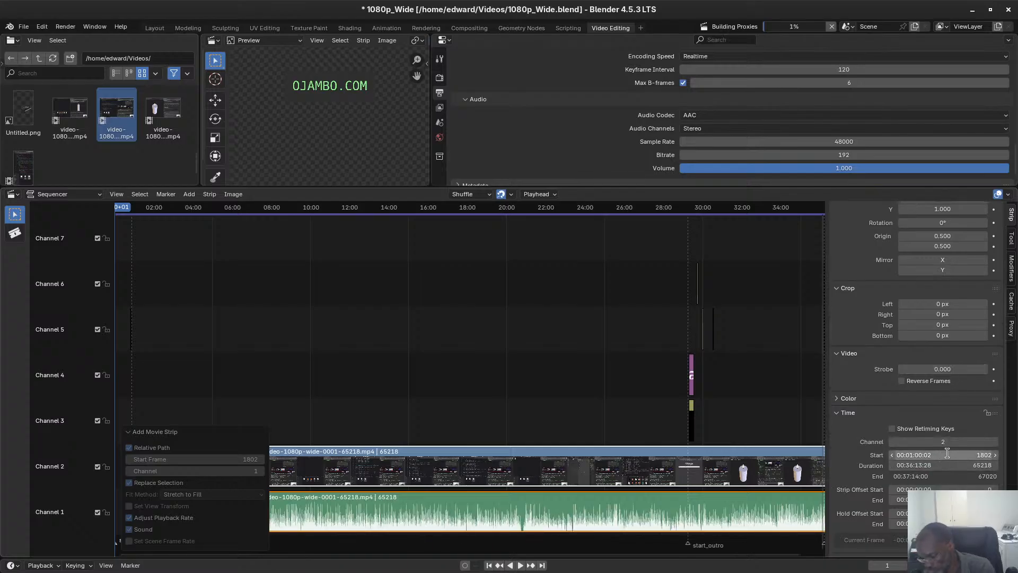
left_click(947, 455)
type("1 1")
key("Return")
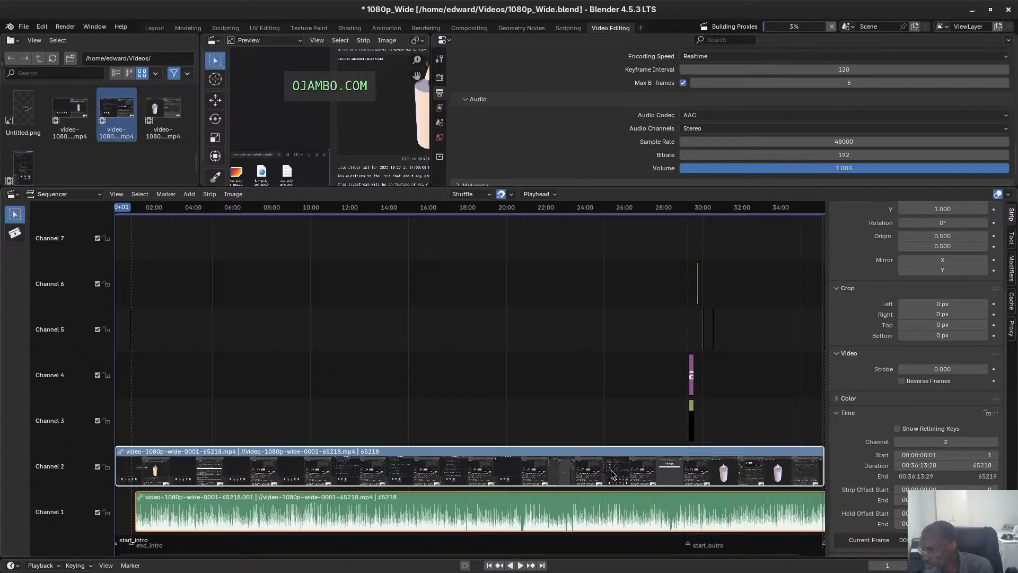
left_click(619, 513, "shift")
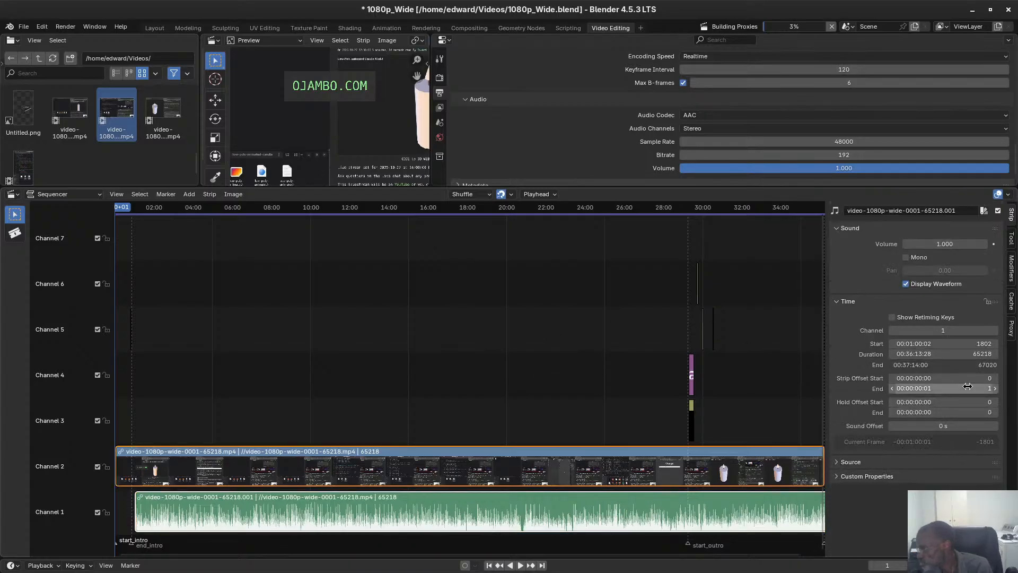
double_click(925, 343)
type("1")
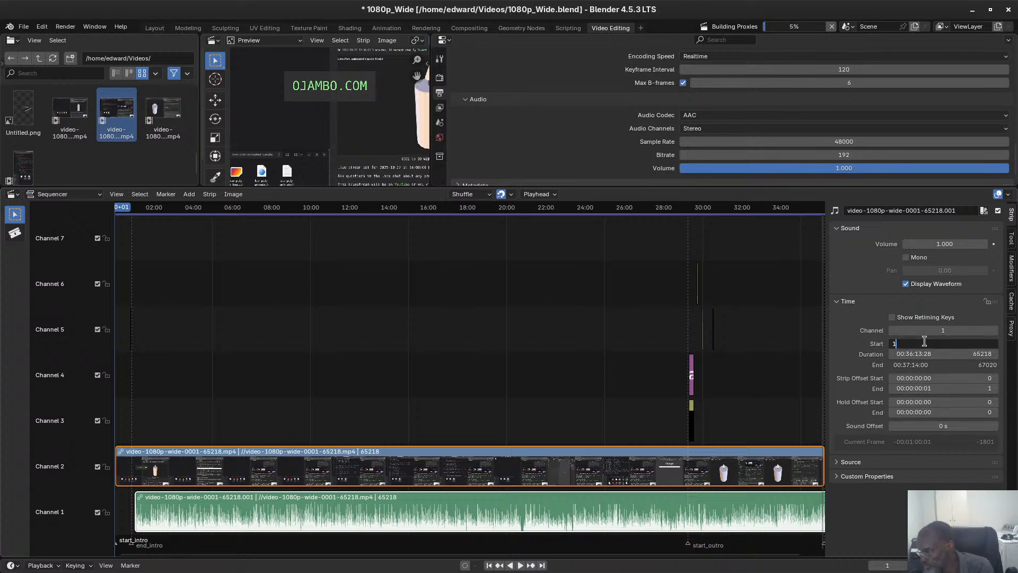
key("Return")
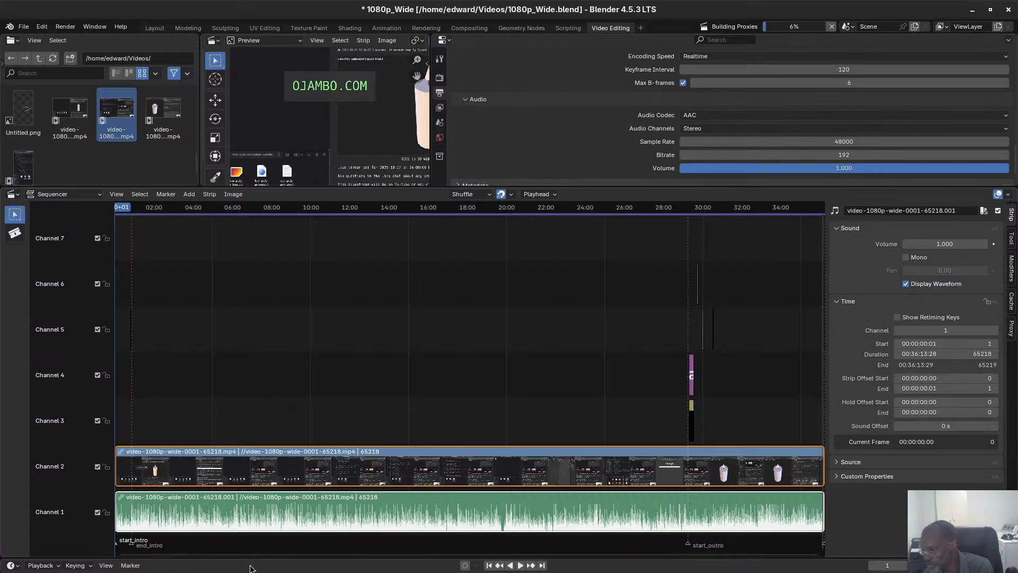
left_click_drag(223, 554, 170, 552)
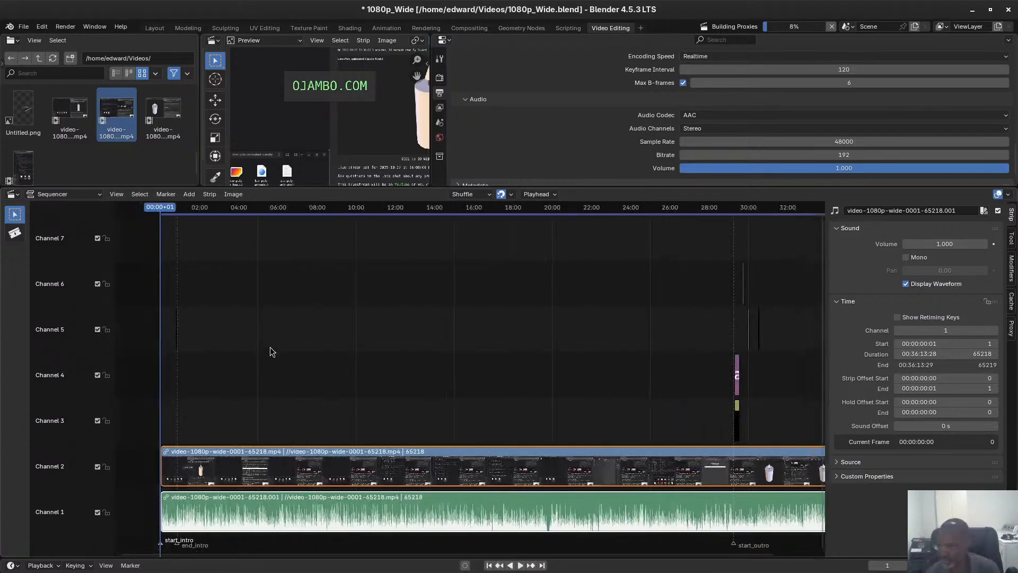
key("ctrl+s")
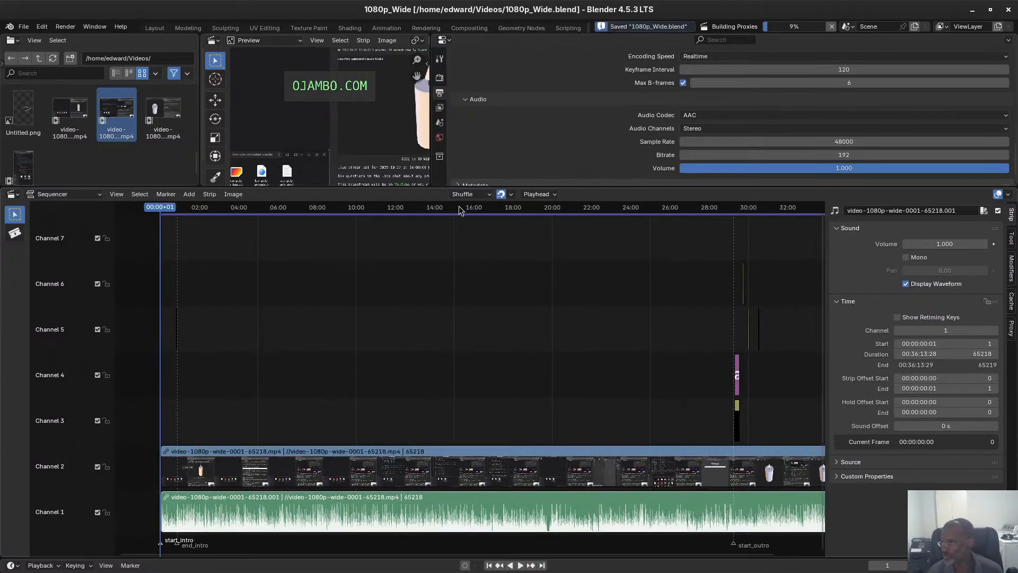
Switch to the terminal, recall the previous ffmpeg command and remove its input.mp4 source name.
left_click(973, 9)
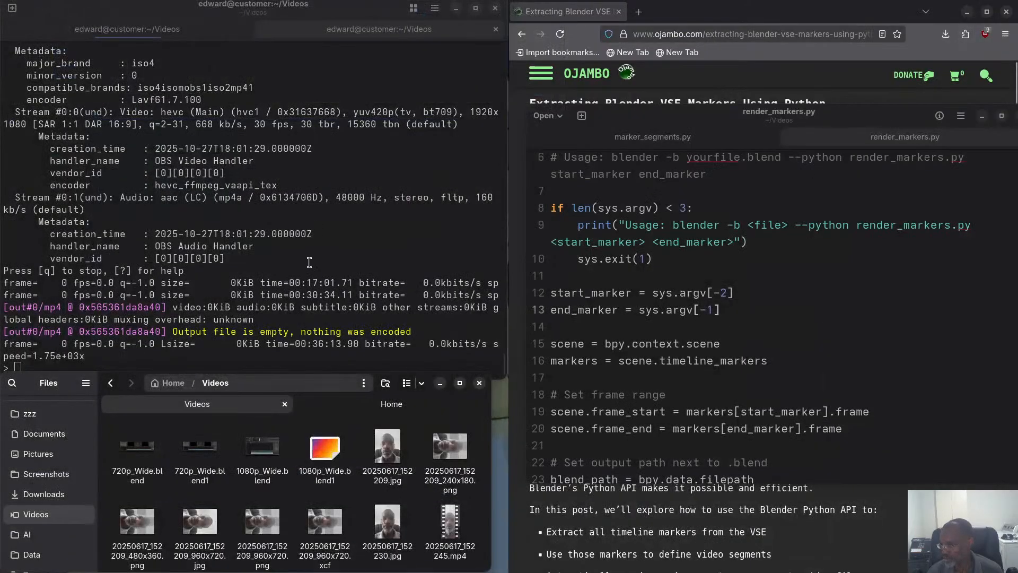
left_click(309, 262)
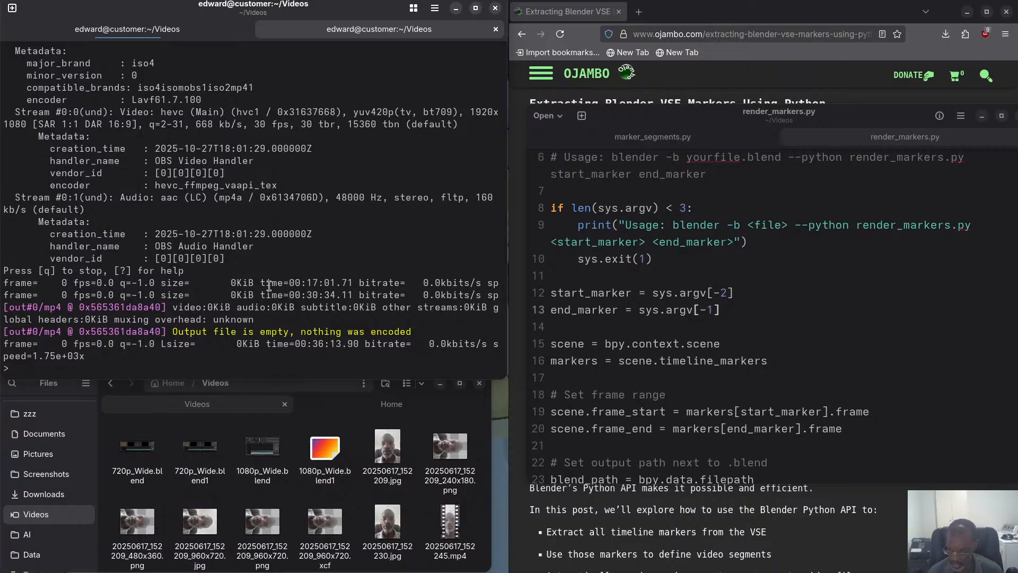
key("Up")
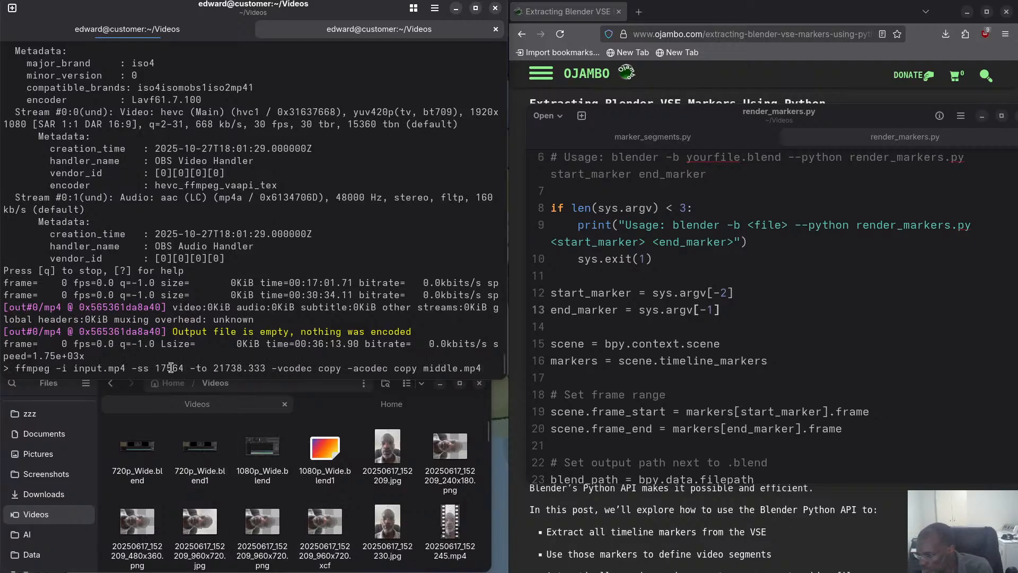
key("Left")
key("Left")
key("Left")
key("Left")
key("Left")
key("Left")
key("Left")
key("Left")
key("Left")
key("Left")
key("Left")
key("Left")
key("Left")
key("Left")
key("Left")
key("Left")
key("Left")
key("Left")
key("Left")
key("Left")
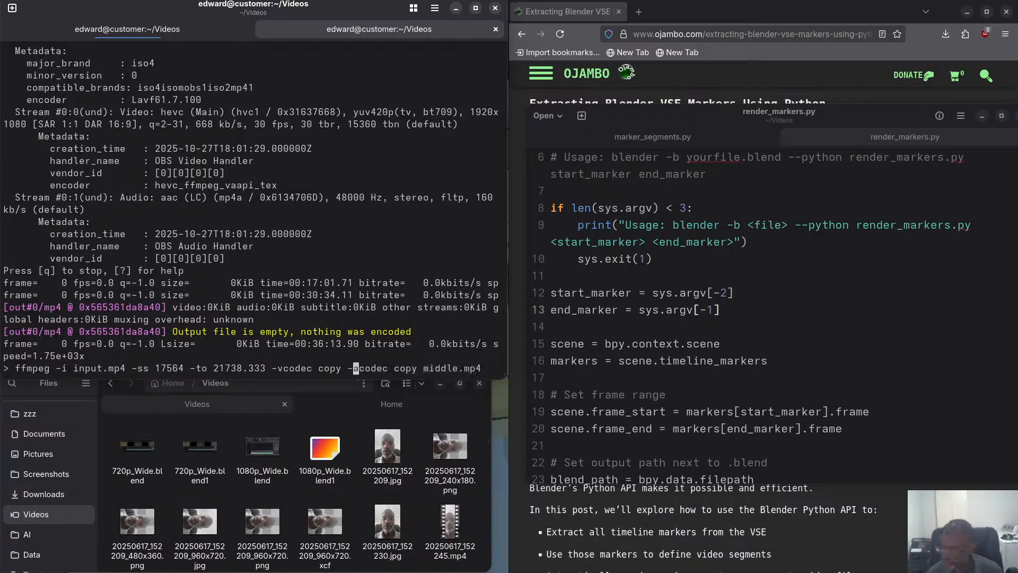
key("Left")
key("Left")
key("Left")
key("Left")
key("Left")
key("Left")
key("Left")
key("Left")
key("Left")
key("Left")
key("Left")
key("Left")
key("Left")
key("Left")
key("Left")
key("Left")
key("Left")
key("Left")
key("Left")
key("Left")
key("BackSpace")
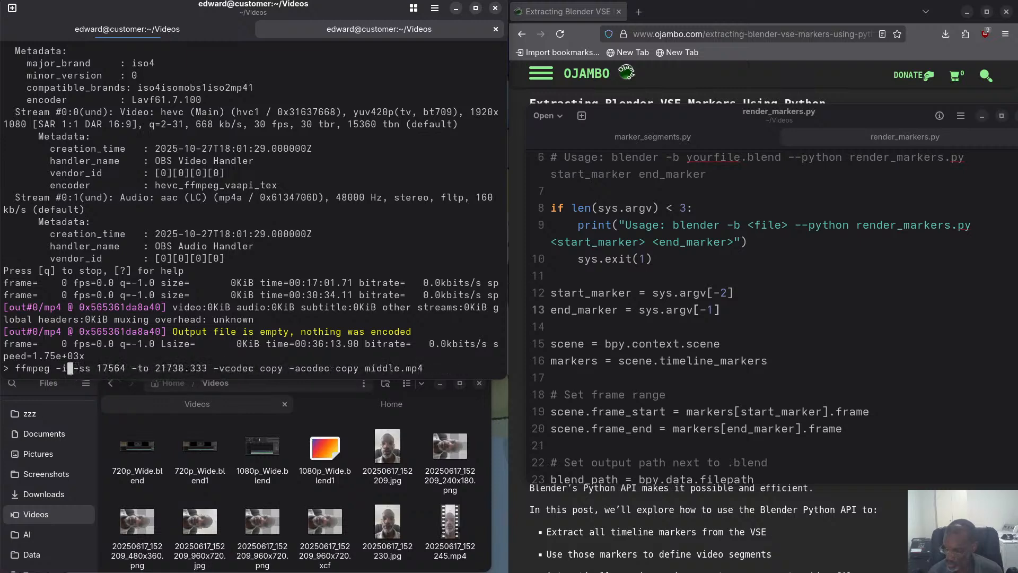
Enter video-1080p-wide-0001-65218.mp4 as the ffmpeg source, run the command, and allow overwriting middle.mp4.
type("video")
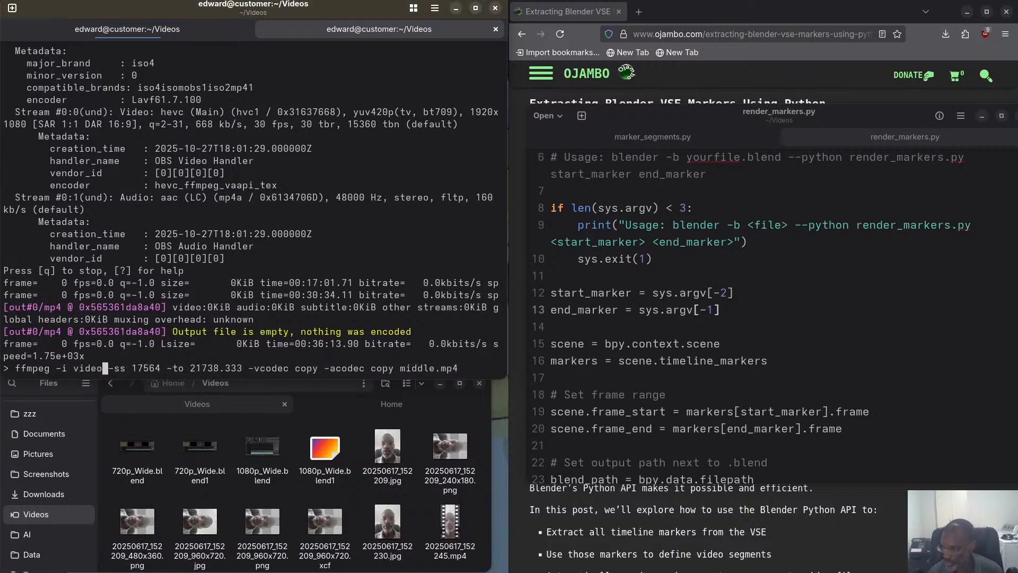
type("-1")
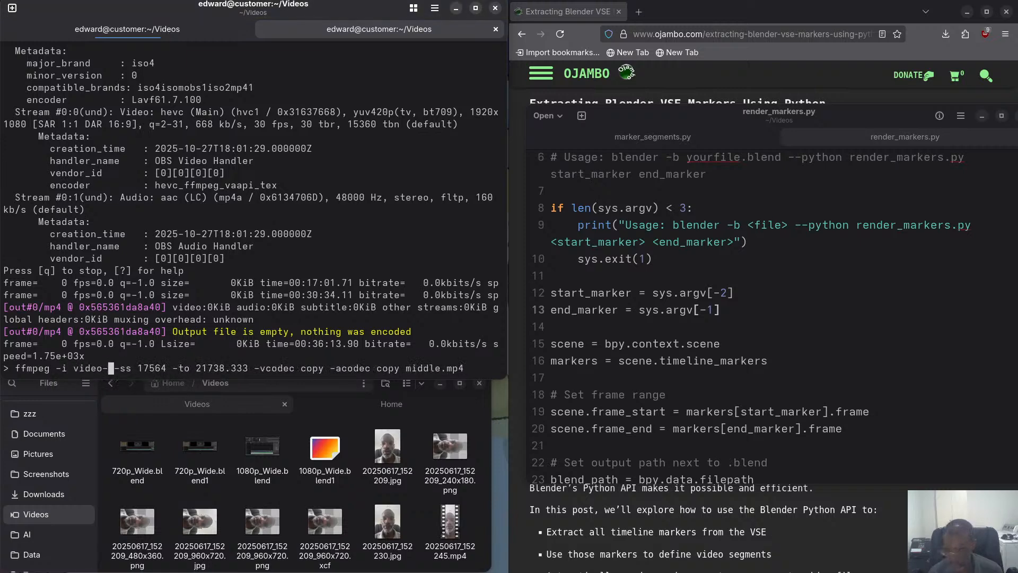
key("Tab")
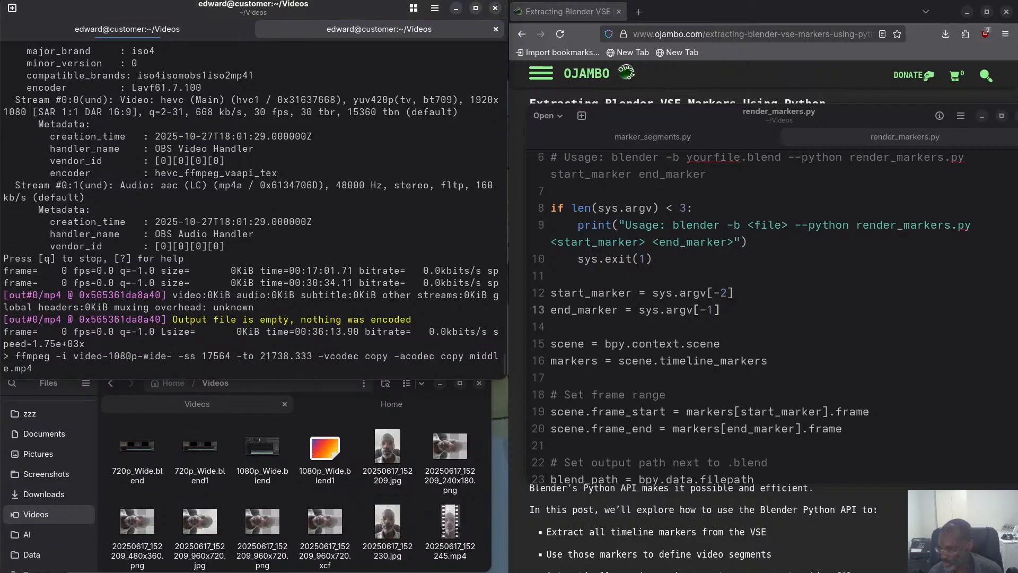
scroll(241, 492, "down", 10)
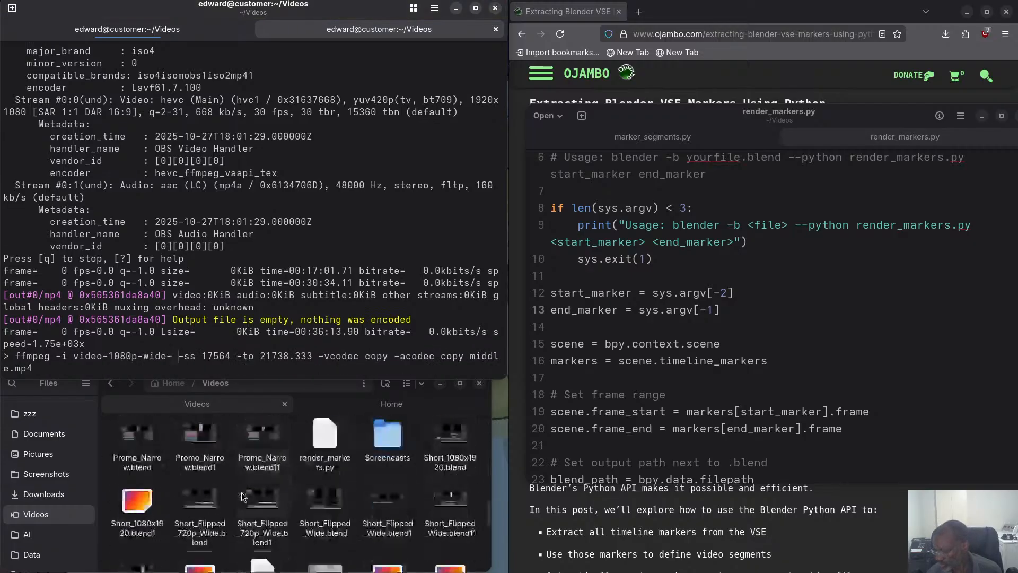
scroll(241, 495, "down", 5)
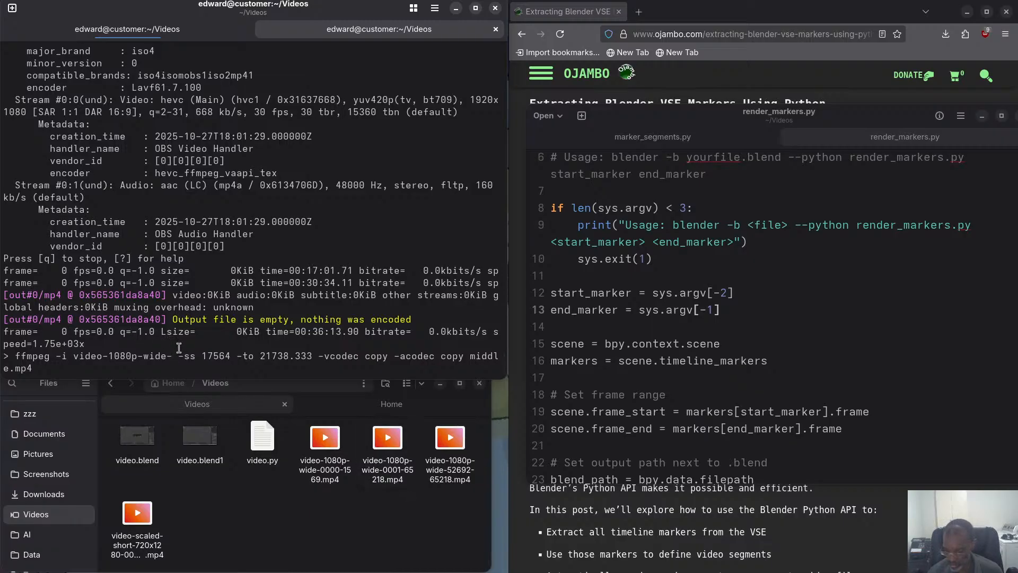
type("000")
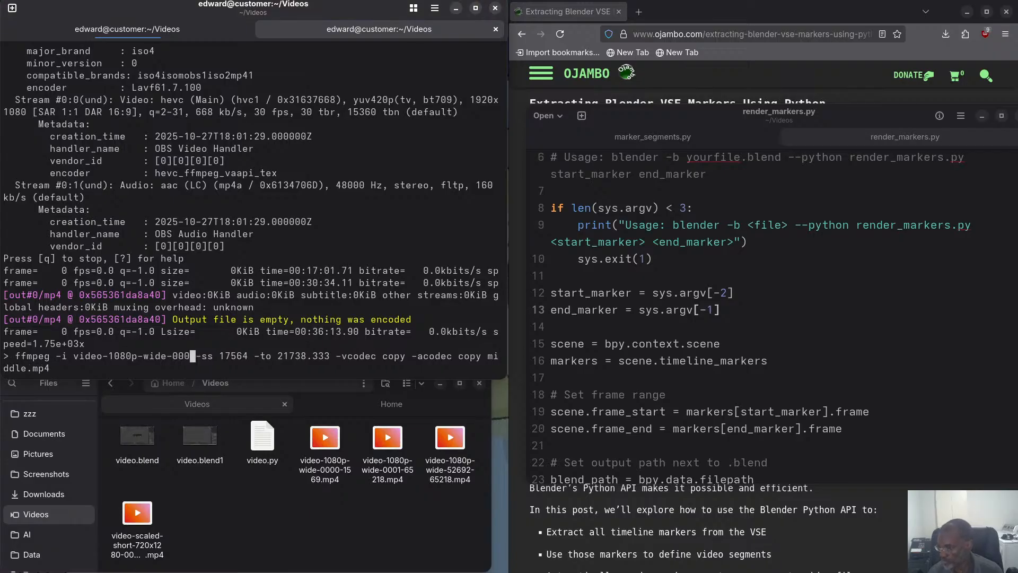
type("1")
key("Tab")
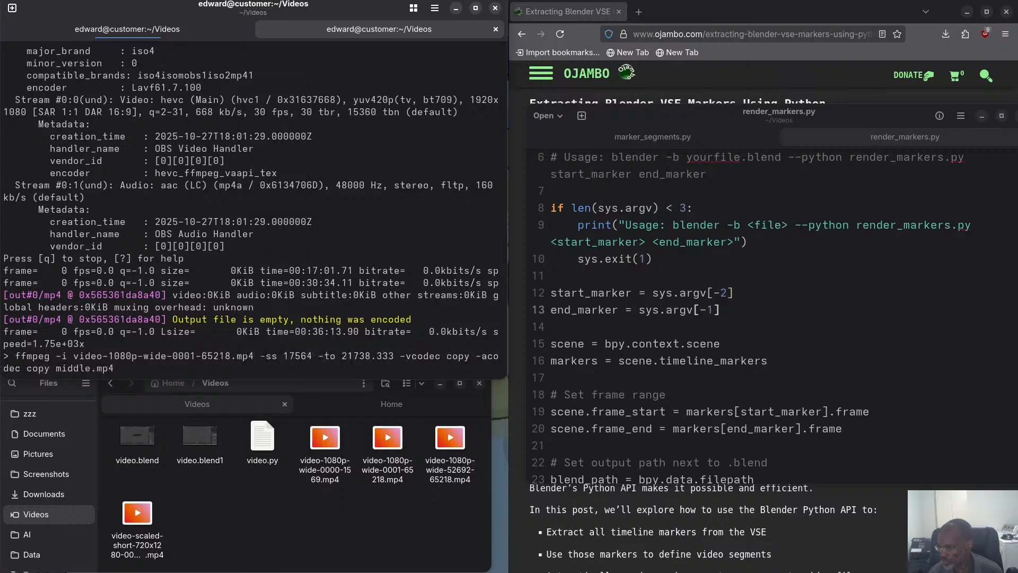
key("Return")
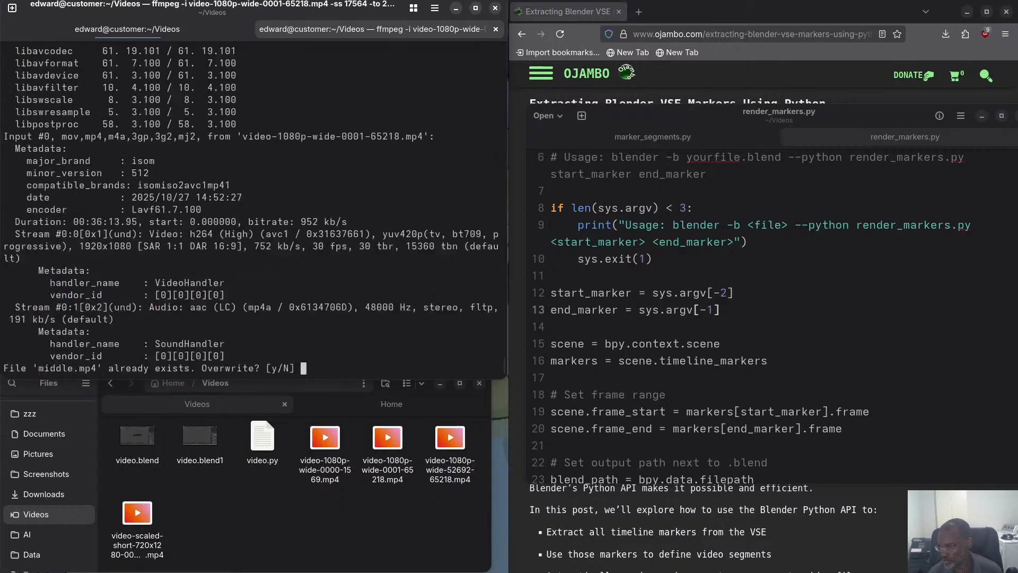
type("y")
key("Return")
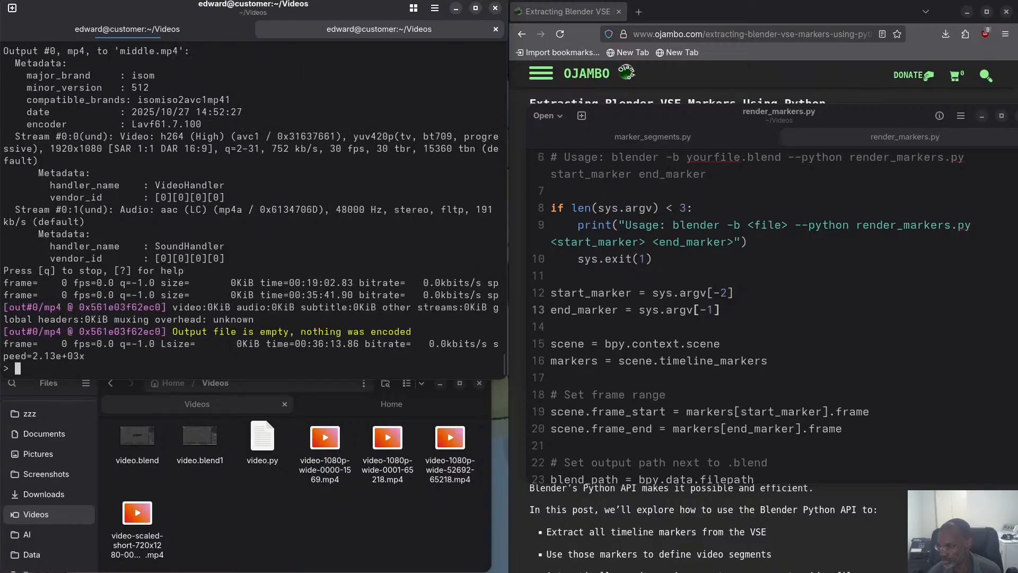
Recall the last ffmpeg command and shorten its -to end time to 21738.
key("Up")
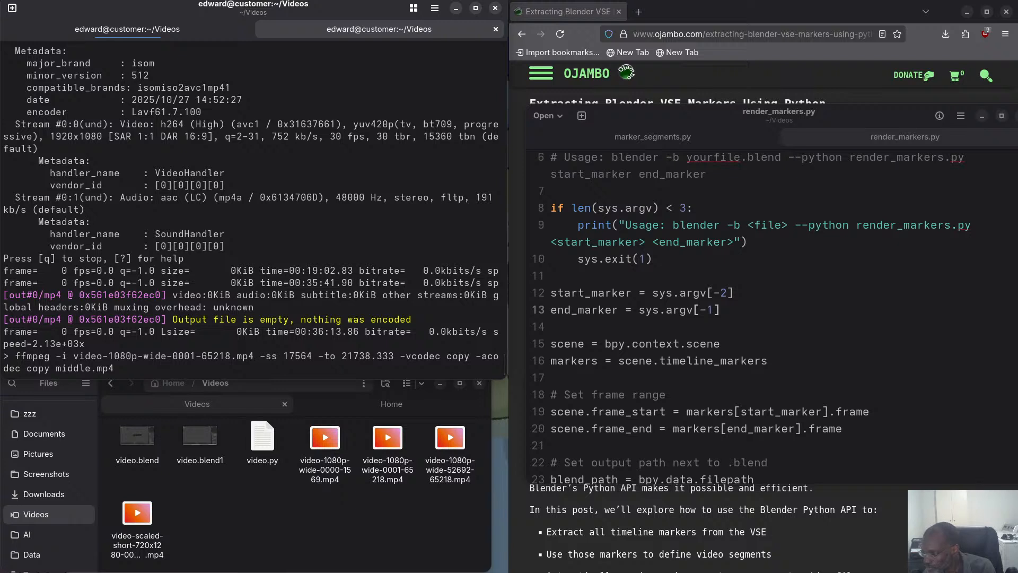
key("Left")
key("Left")
key("Left")
key("Left")
key("Left")
key("Left")
key("Left")
key("Left")
key("Left")
key("Left")
key("Left")
key("Left")
key("Left")
key("Left")
key("Left")
key("Left")
key("Left")
key("Left")
key("Left")
key("Left")
key("Left")
key("Left")
key("Left")
key("Left")
key("Left")
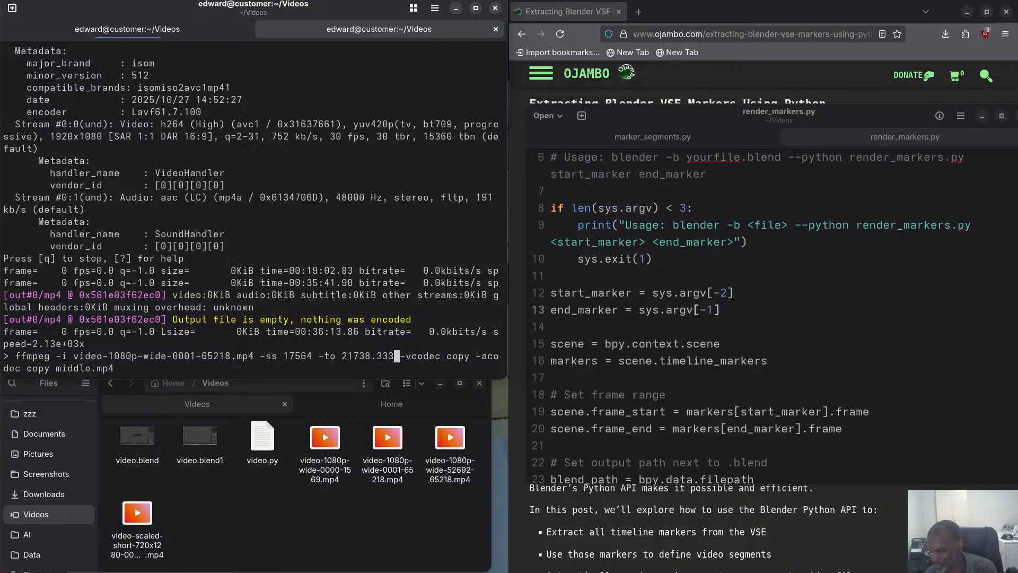
key("BackSpace")
key("BackSpace")
key("BackSpace")
key("BackSpace")
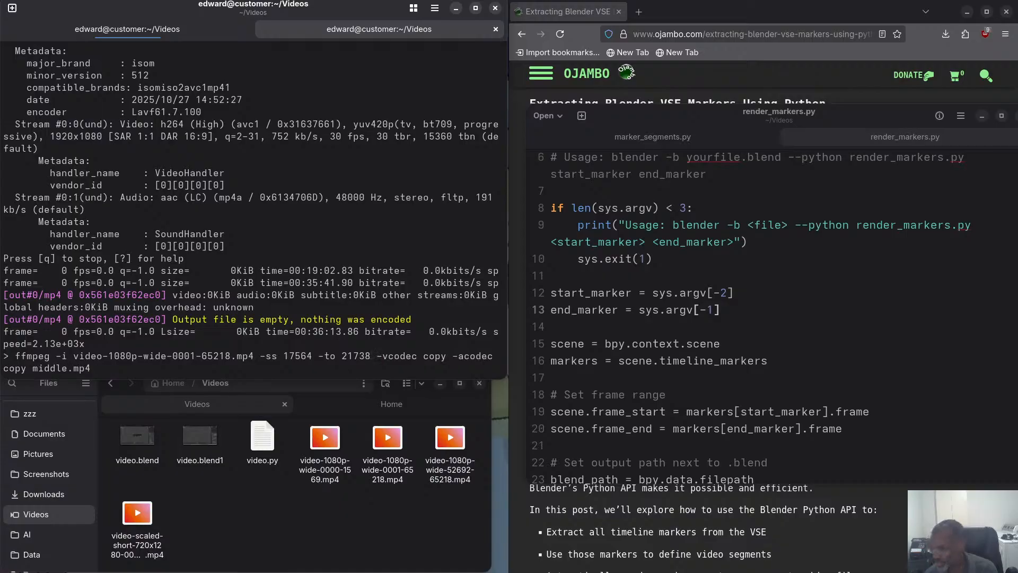
Run the ffmpeg command with the whole-number end time and allow overwriting middle.mp4.
key("Return")
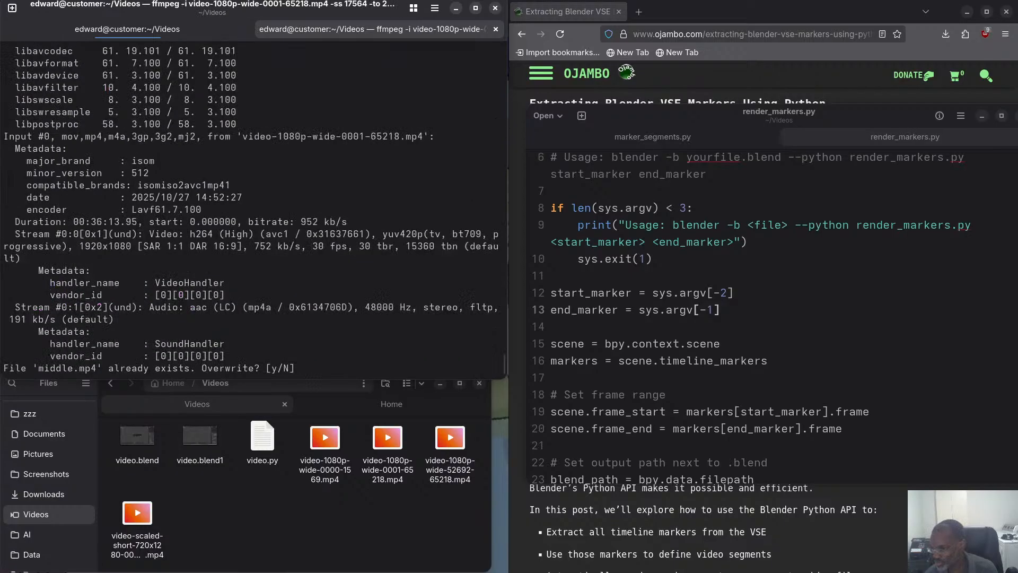
type("y")
key("Return")
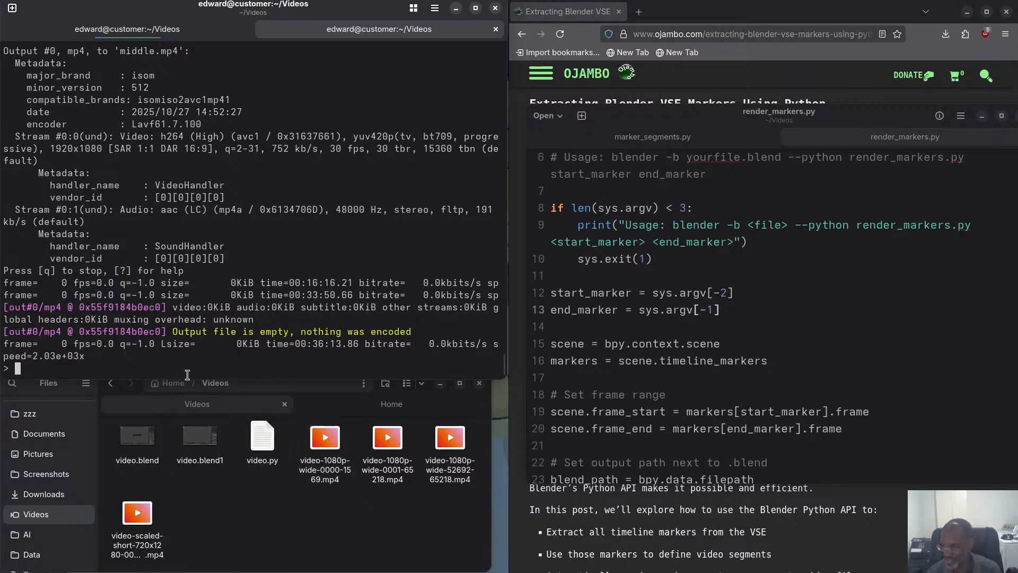
Recall the ffmpeg command and insert -ss 17564 before the -i option of the source video.
key("Up")
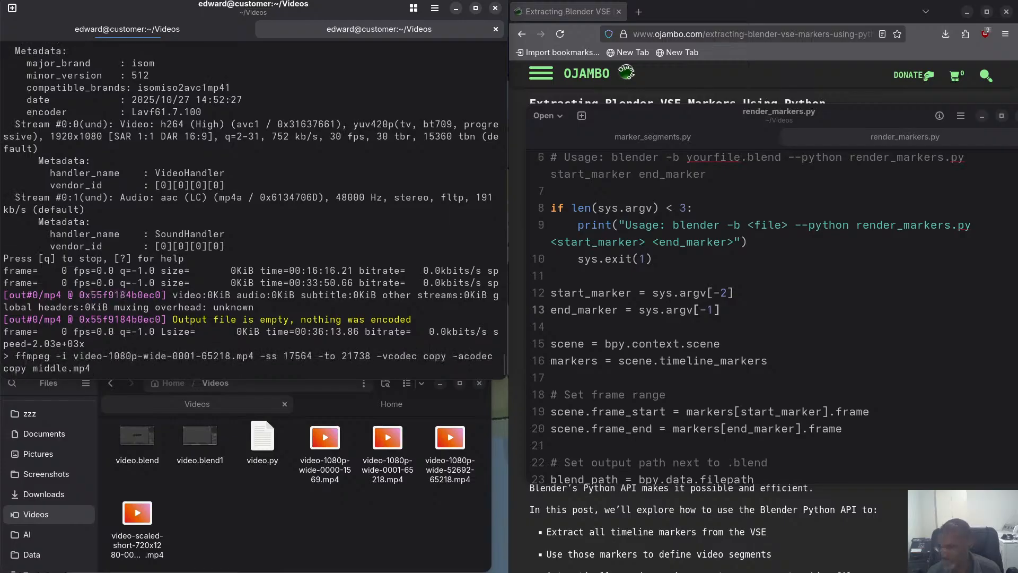
key("Left")
key("Left")
key("Left")
key("Left")
key("Left")
key("Left")
key("Left")
key("Left")
key("Left")
key("Left")
key("Left")
key("Left")
key("Left")
key("Left")
key("Left")
key("Left")
key("Left")
key("Left")
key("Left")
key("Left")
key("Left")
key("Left")
key("Left")
key("Left")
key("Left")
key("Left")
key("Left")
key("Left")
key("Left")
key("Left")
key("Left")
key("Left")
key("Left")
key("Left")
key("Left")
key("Left")
key("Left")
key("Left")
key("Left")
key("Left")
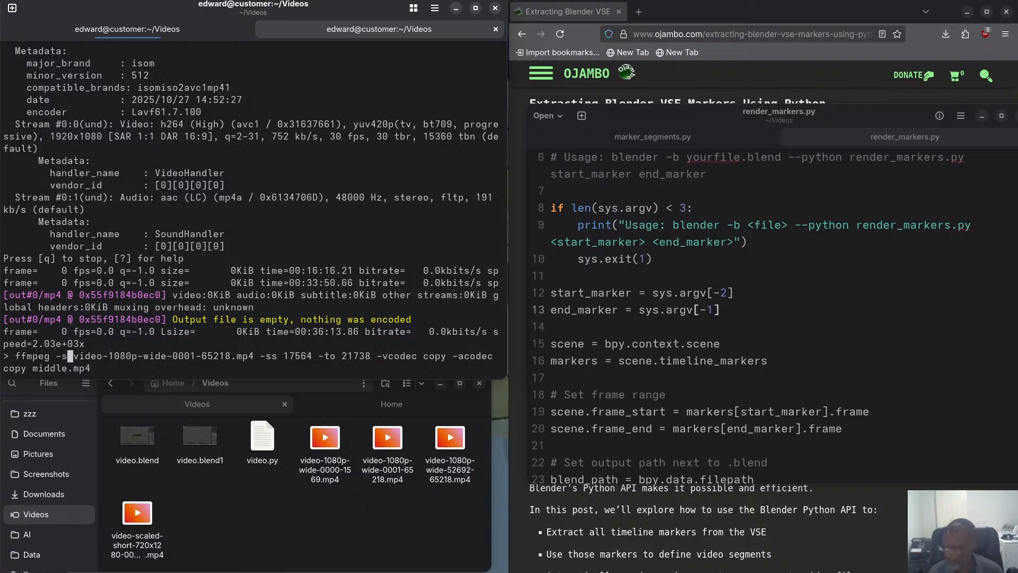
type("ss 1")
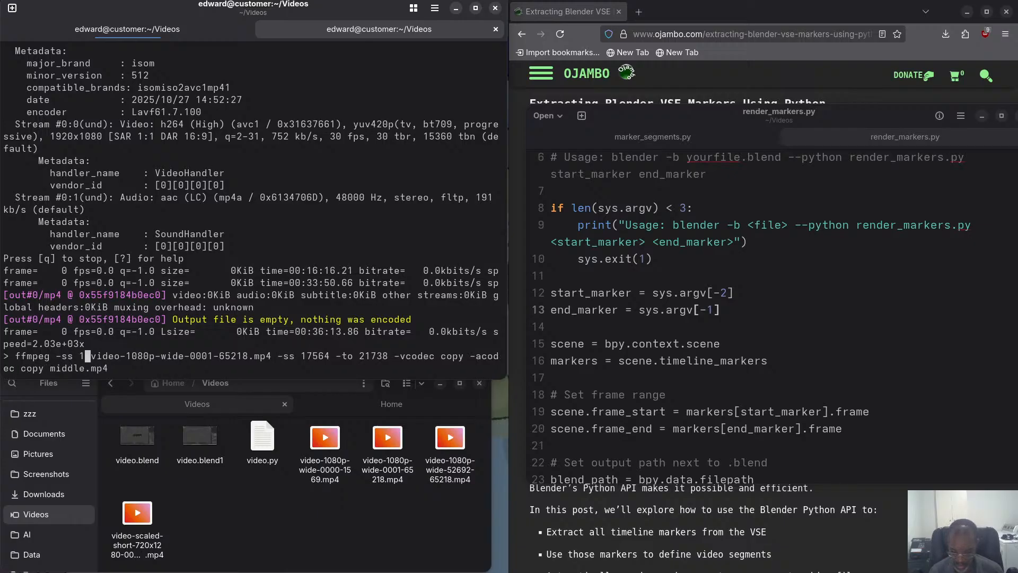
type("75")
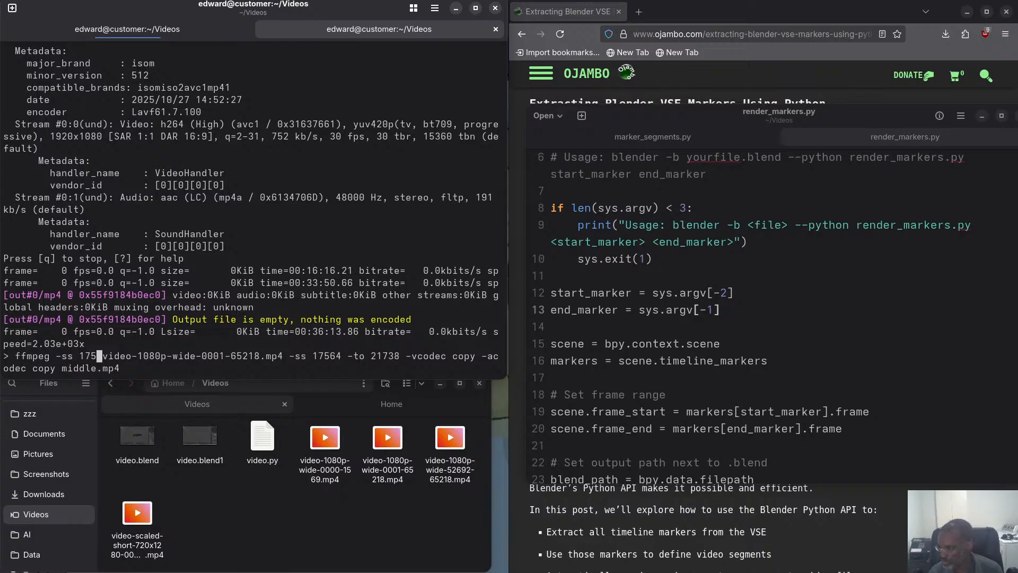
type("6")
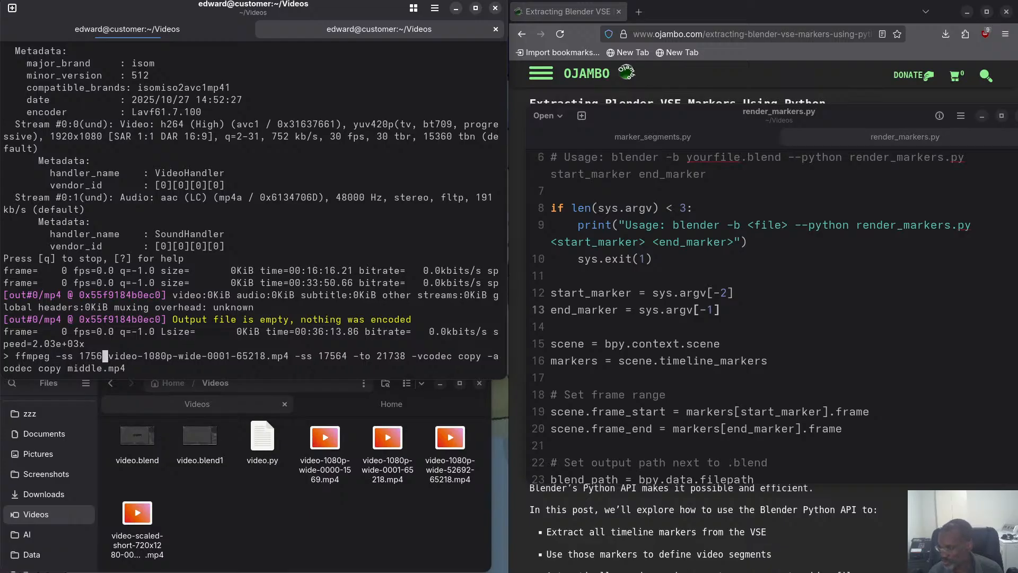
type("4")
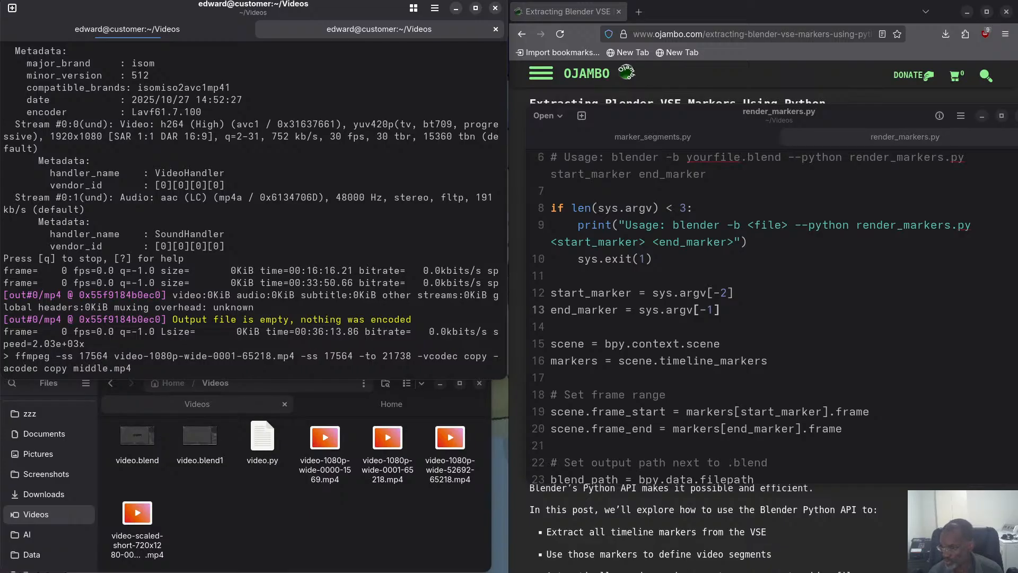
key("Right")
type("-i")
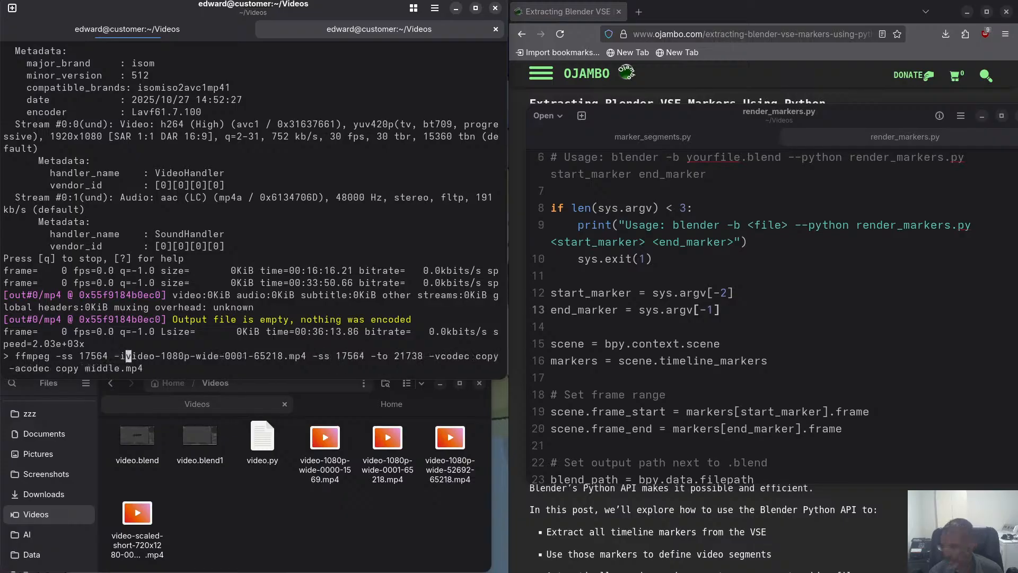
Remove the duplicate -ss 17564 option that follows the source file name in the command.
key("Right")
key("Right")
key("Right")
key("Right")
key("Right")
key("Right")
key("Right")
key("Right")
key("Right")
key("Right")
key("Right")
key("Right")
key("Right")
key("Right")
key("Right")
key("Right")
key("Right")
key("Right")
key("Right")
key("Right")
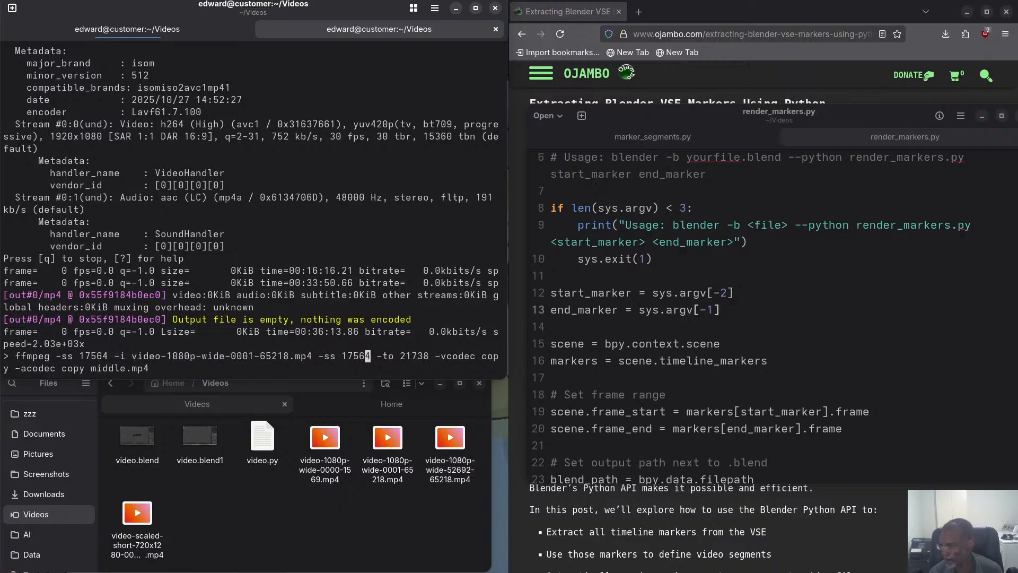
key("Right")
key("Right")
key("Left")
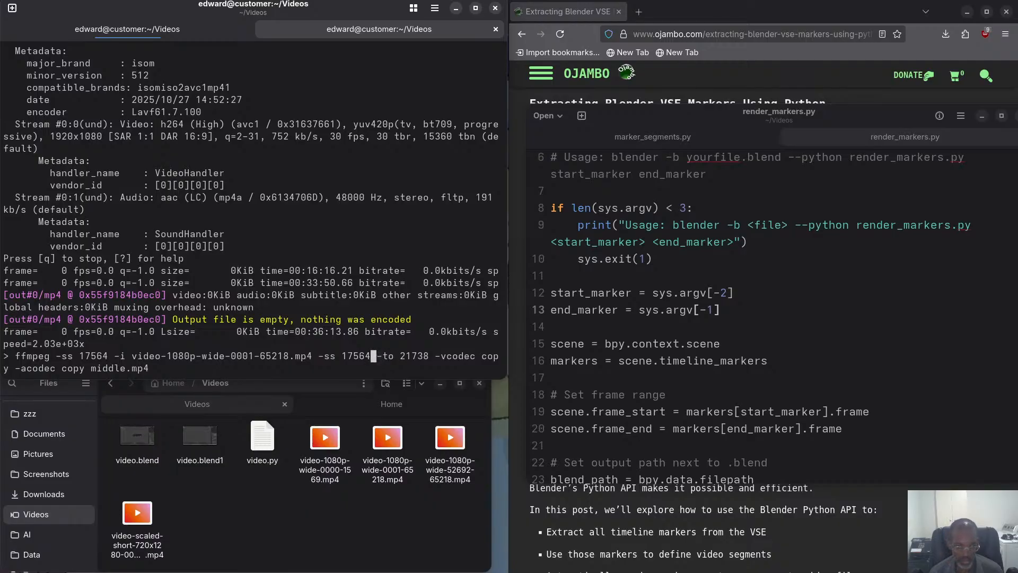
key("BackSpace")
key("BackSpace")
key("BackSpace")
key("BackSpace")
key("BackSpace")
key("BackSpace")
key("BackSpace")
key("BackSpace")
key("BackSpace")
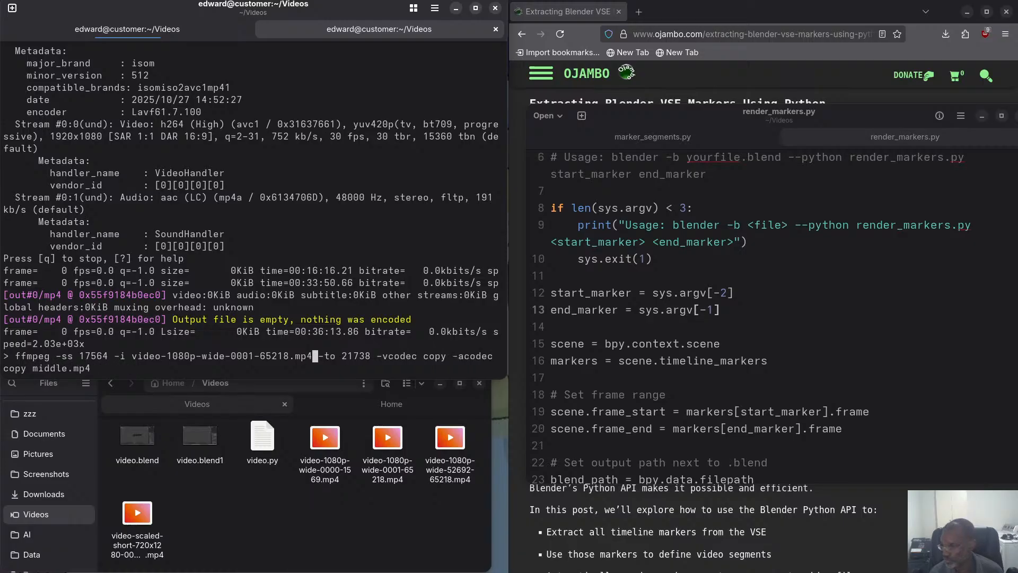
Run the ffmpeg command with the start time ahead of the source and allow overwriting middle.mp4.
key("Return")
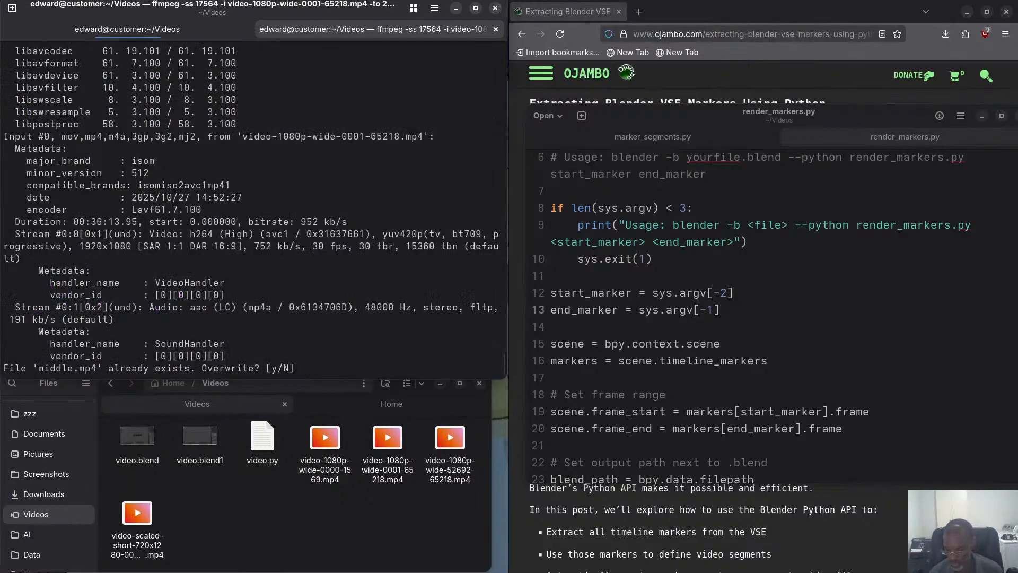
type("y")
key("Return")
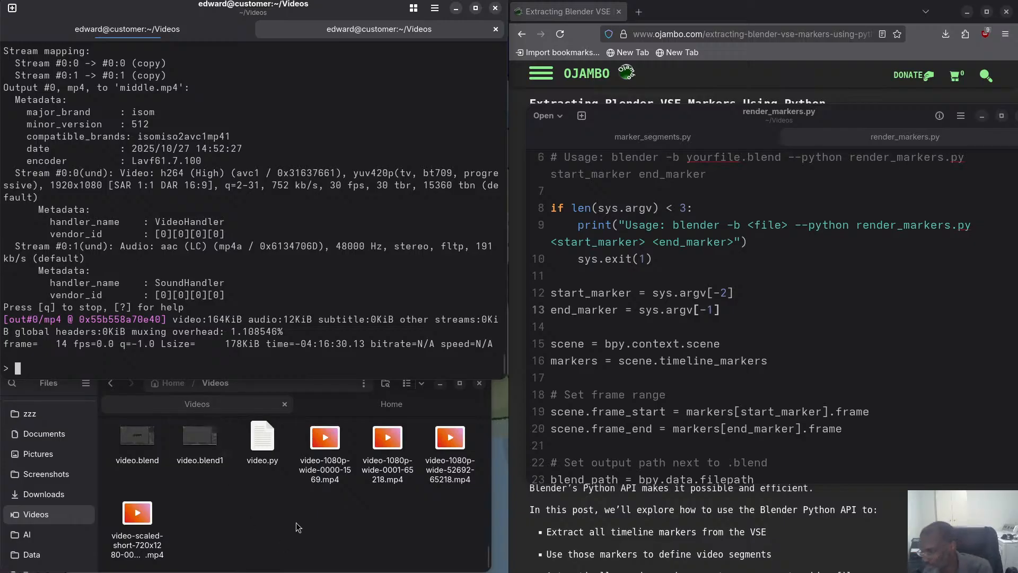
Find middle.mp4 in the Videos folder and select it to check its file size.
scroll(296, 520, "up", 5)
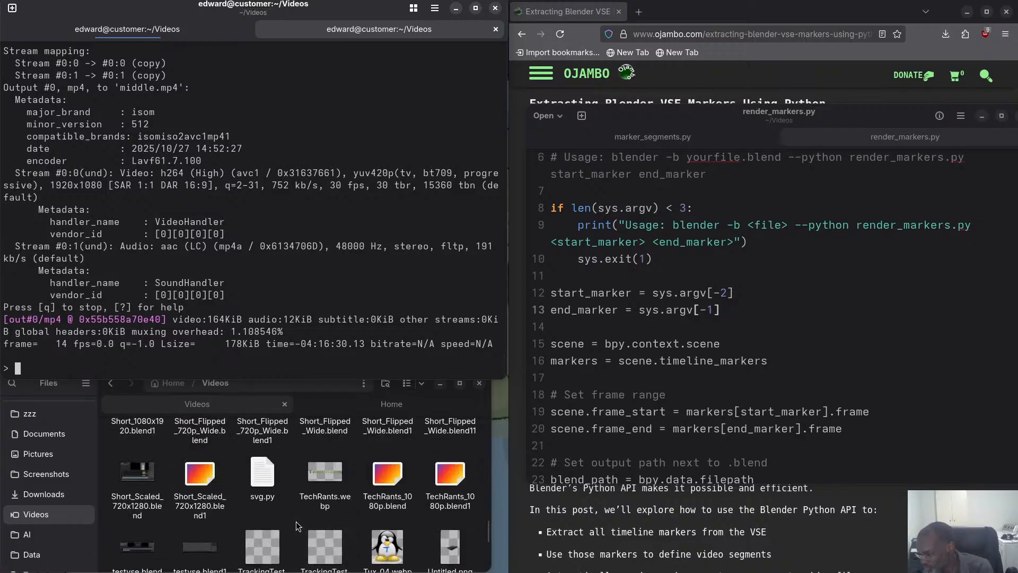
scroll(300, 520, "up", 3)
scroll(300, 519, "down", 3)
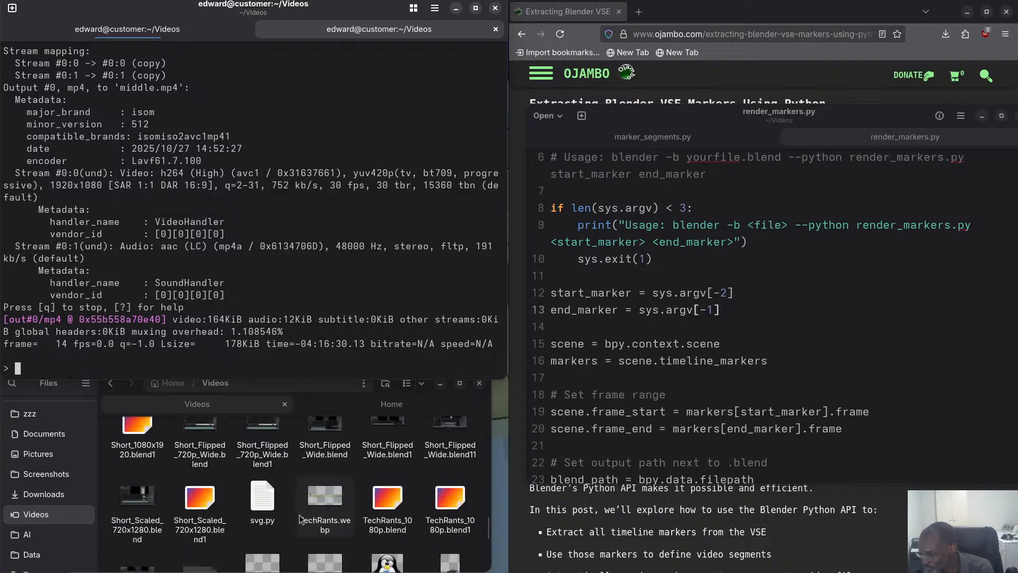
scroll(300, 519, "down", 3)
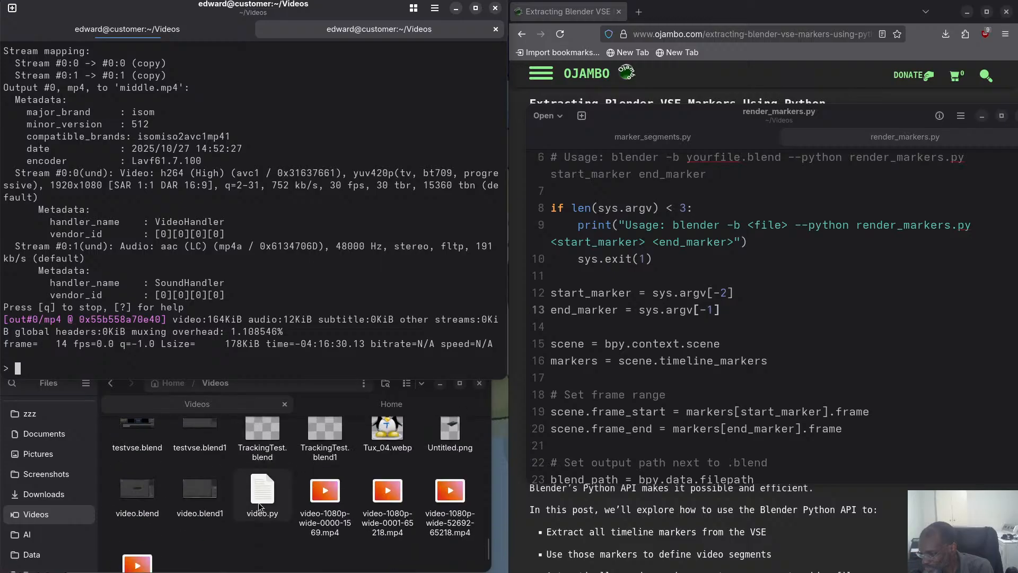
scroll(259, 502, "up", 5)
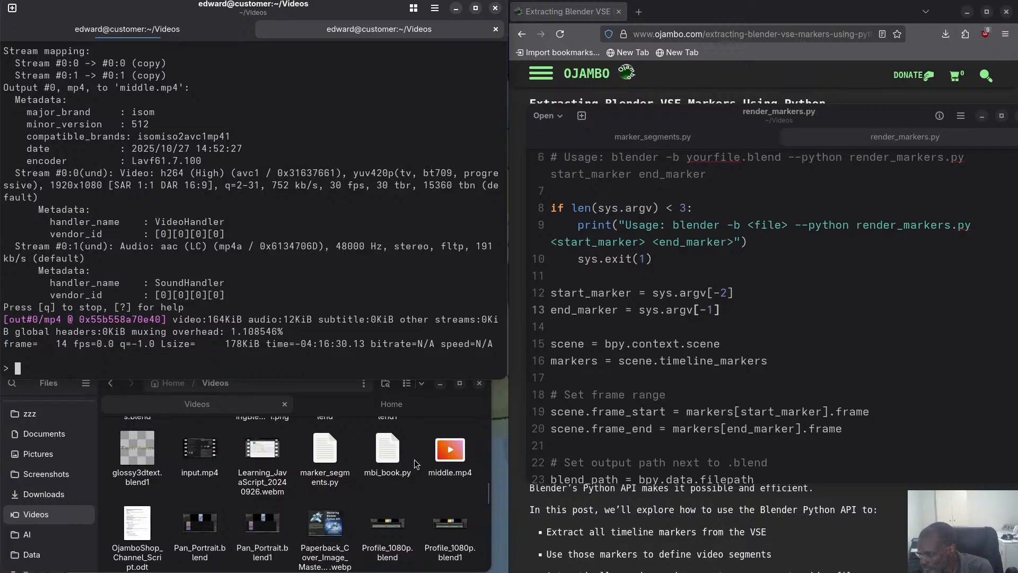
left_click(448, 456)
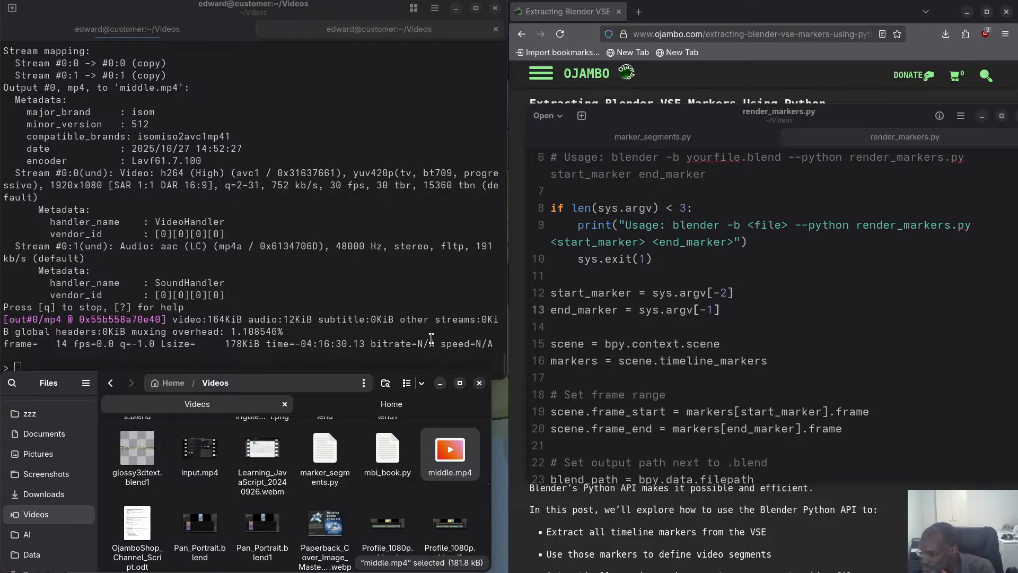
Return to the terminal and recall the last ffmpeg command for editing.
left_click(388, 314)
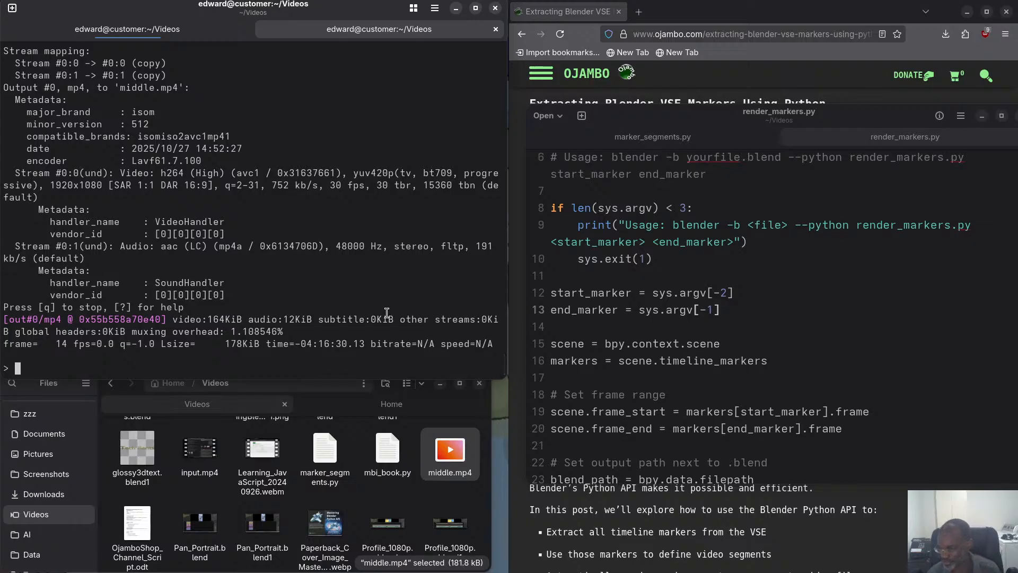
key("Up")
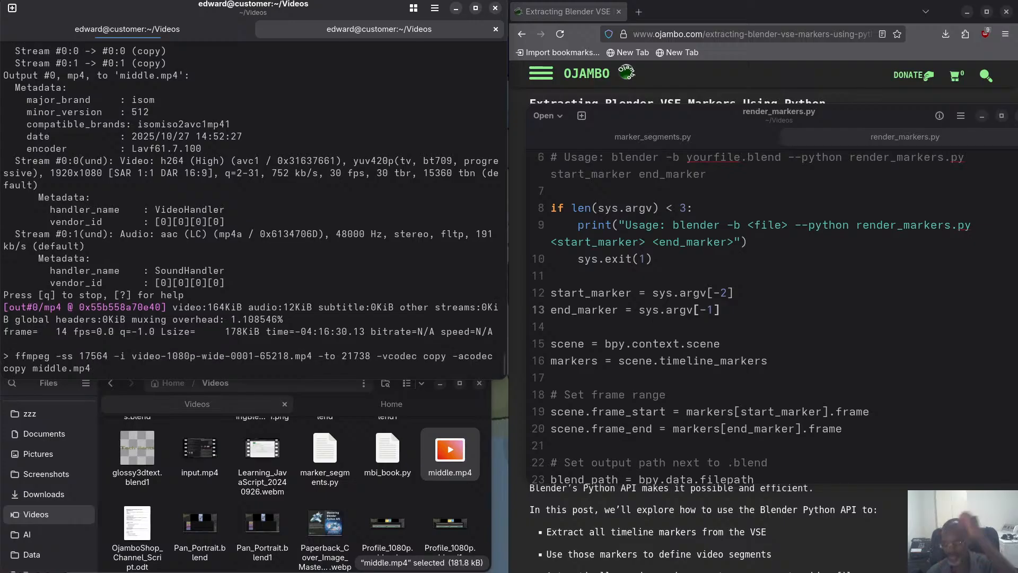
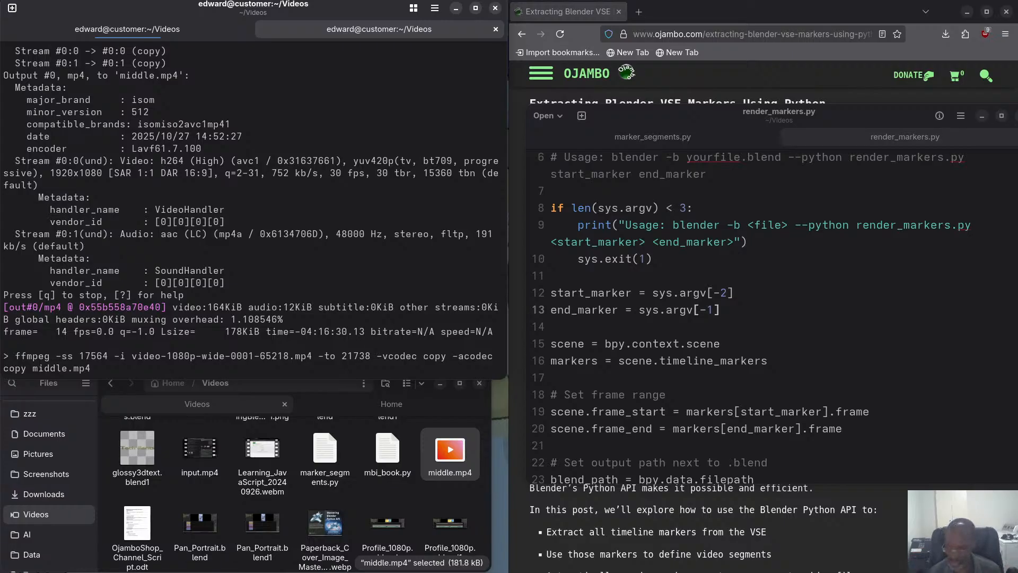
Clear the recalled command and open concat_list.txt from the Videos folder to review its listed clips.
key("ctrl+u")
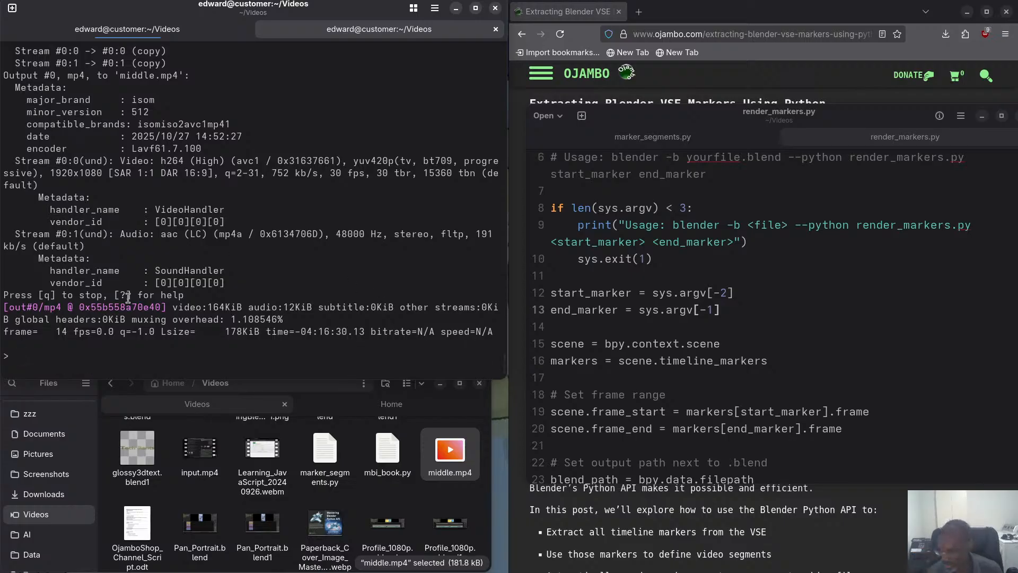
scroll(226, 481, "up", 5)
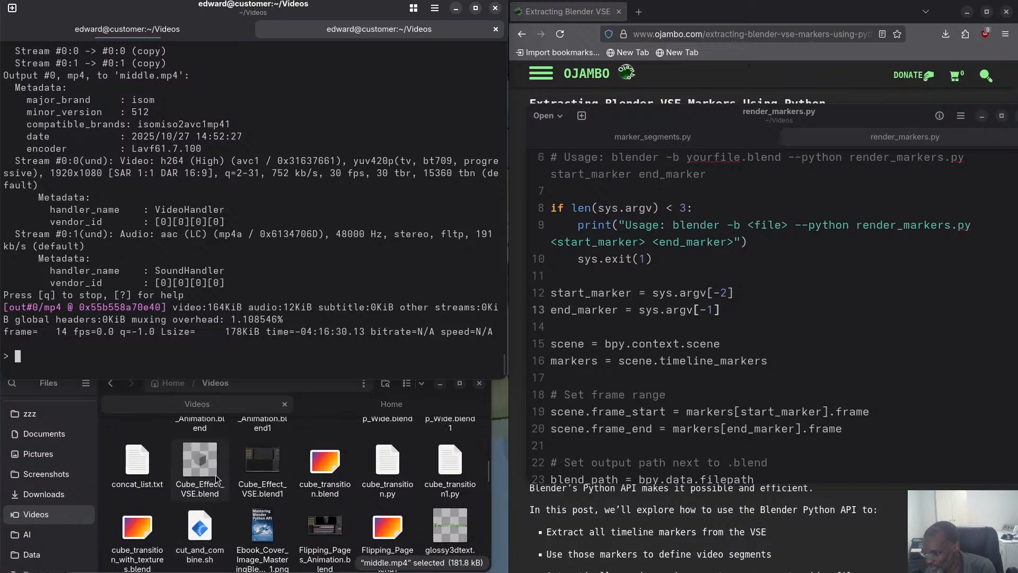
right_click(137, 459)
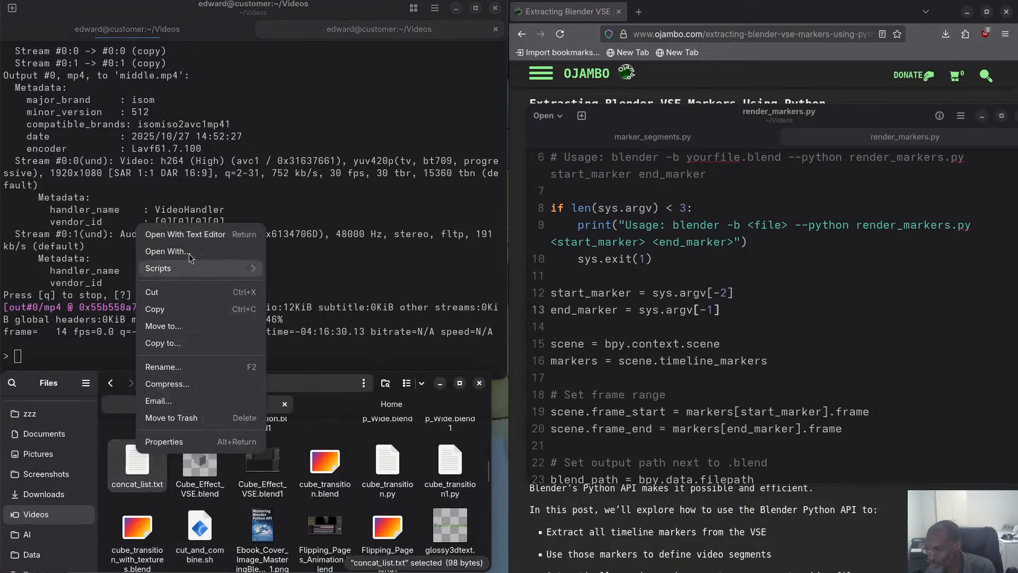
left_click(186, 234)
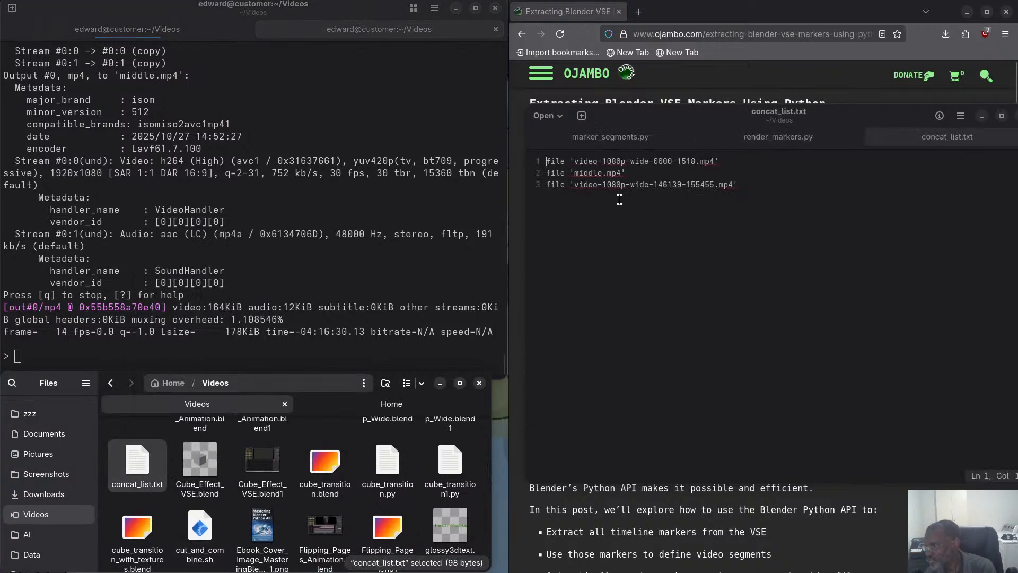
left_click_drag(710, 124, 5, 80)
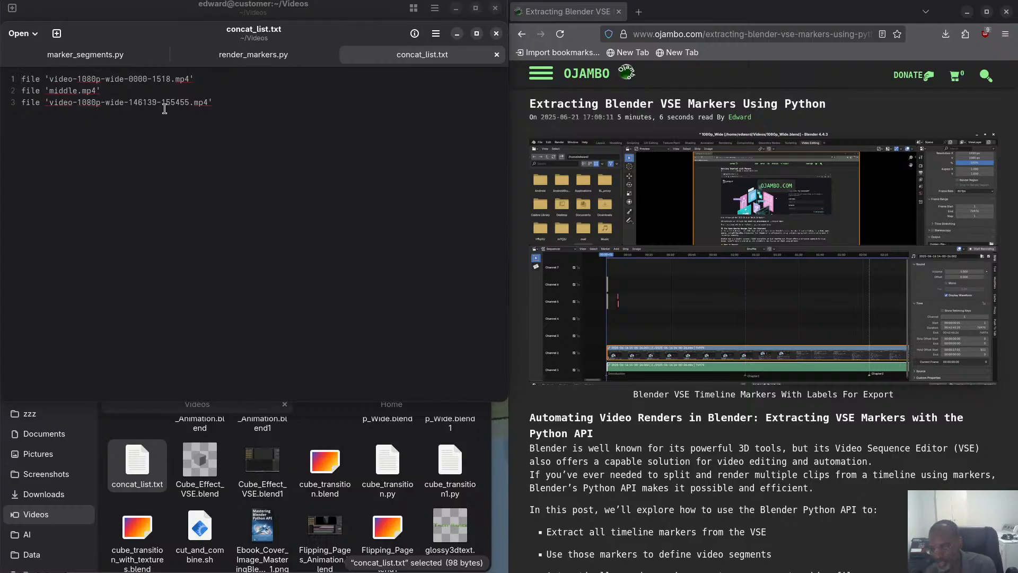
left_click(456, 34)
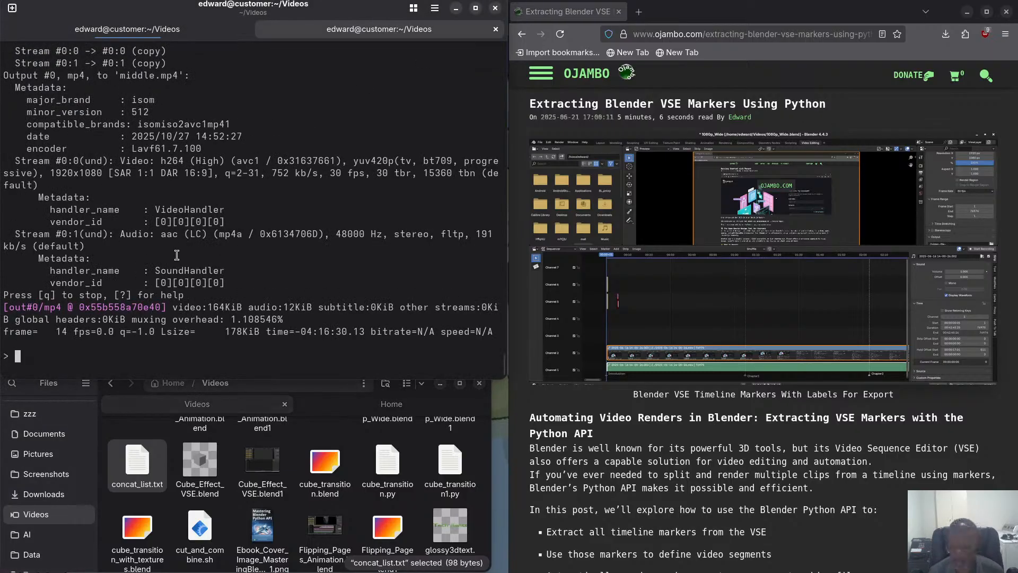
Write an ffmpeg command with -f concat -safe 0 and -c copy that joins the clips in concat_list.txt into output.mp4.
type("ffmpeg")
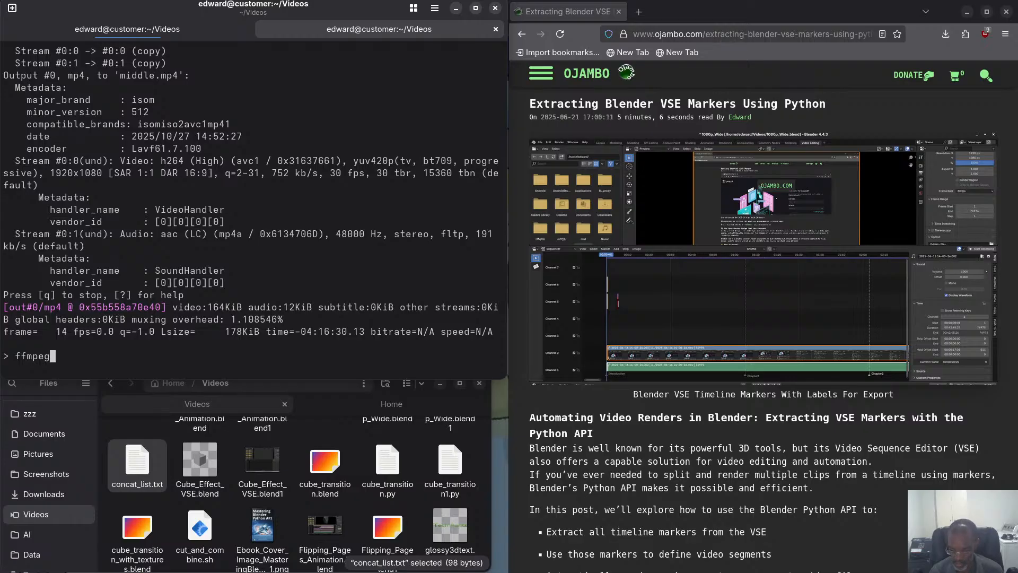
type(" -f c")
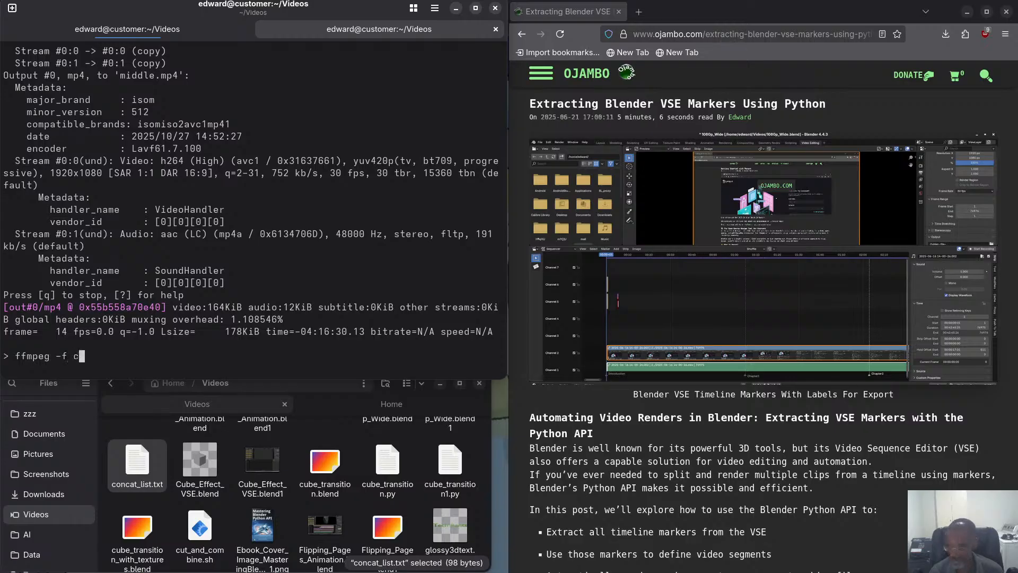
type("oncat")
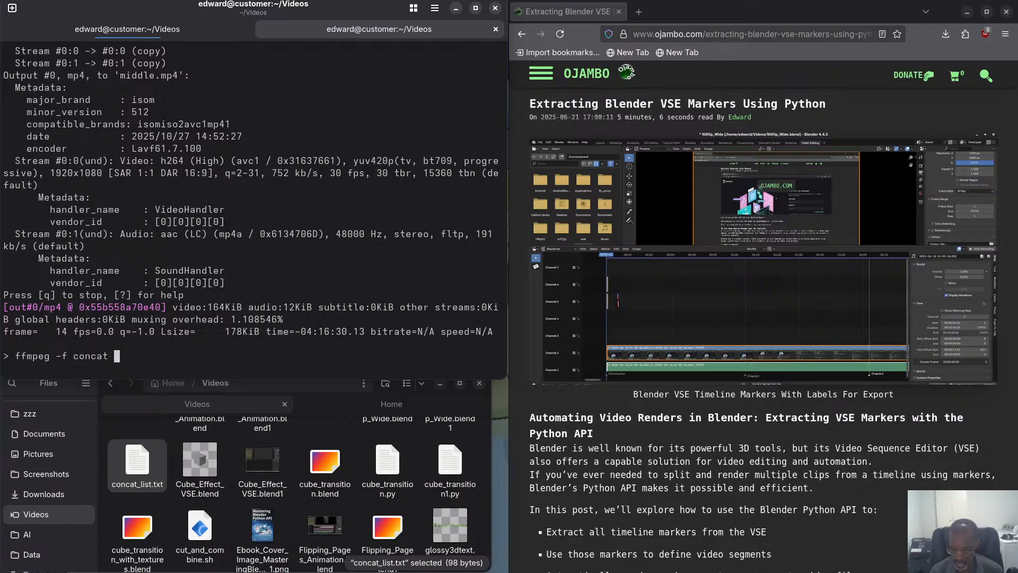
type("-safa")
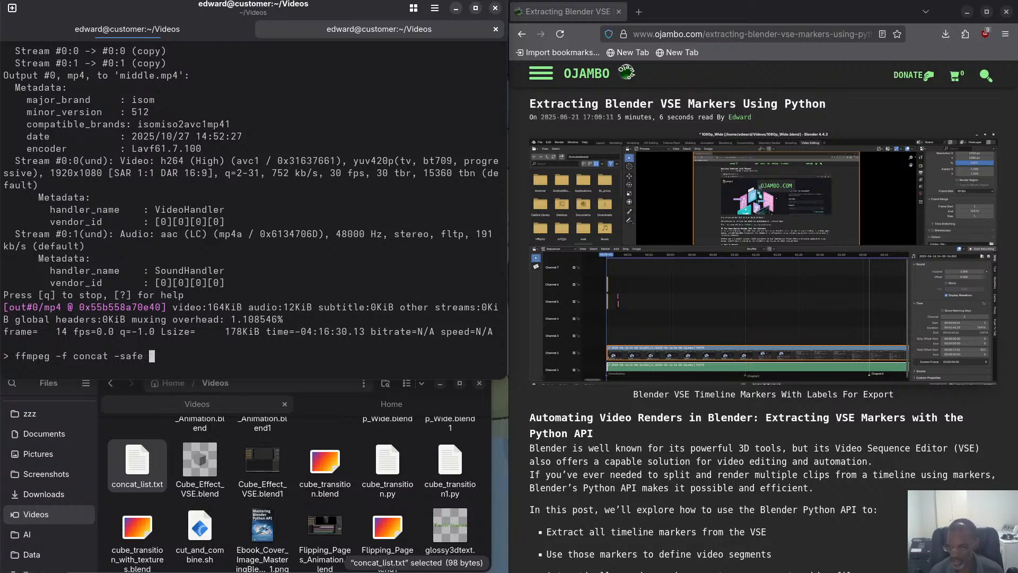
type(" 0 -i concat_list.txt -c copy")
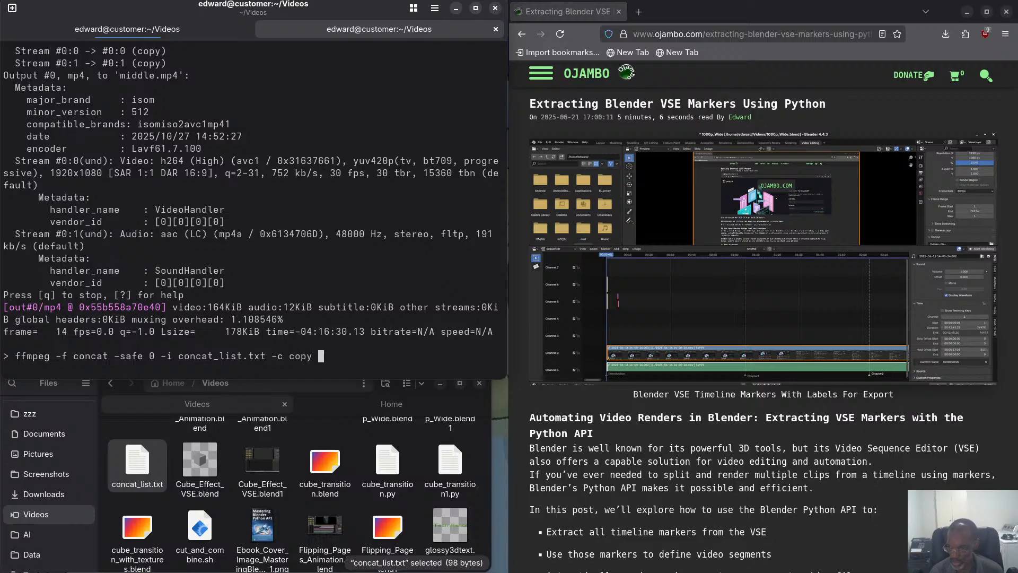
type(" output.")
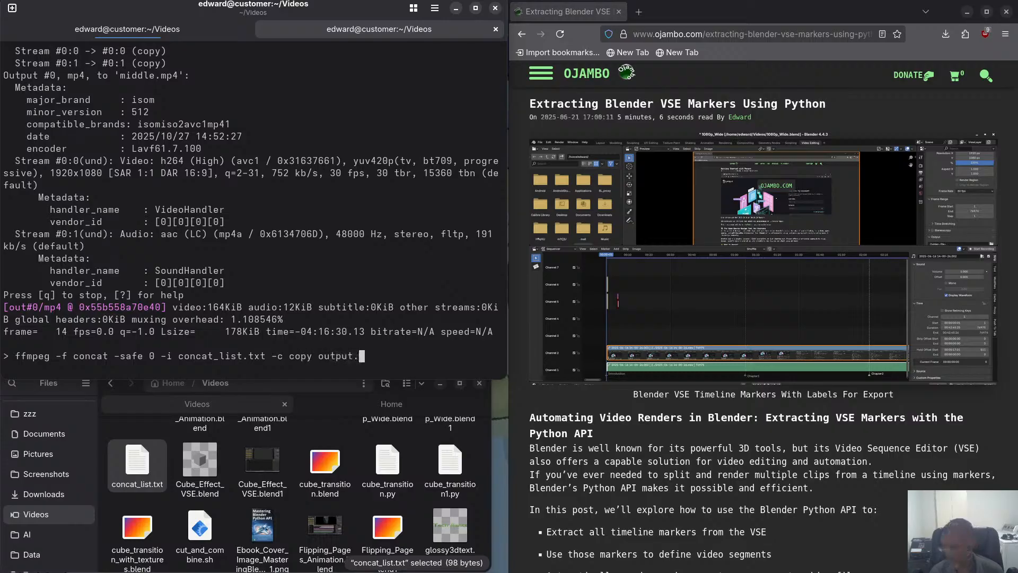
type("mp4")
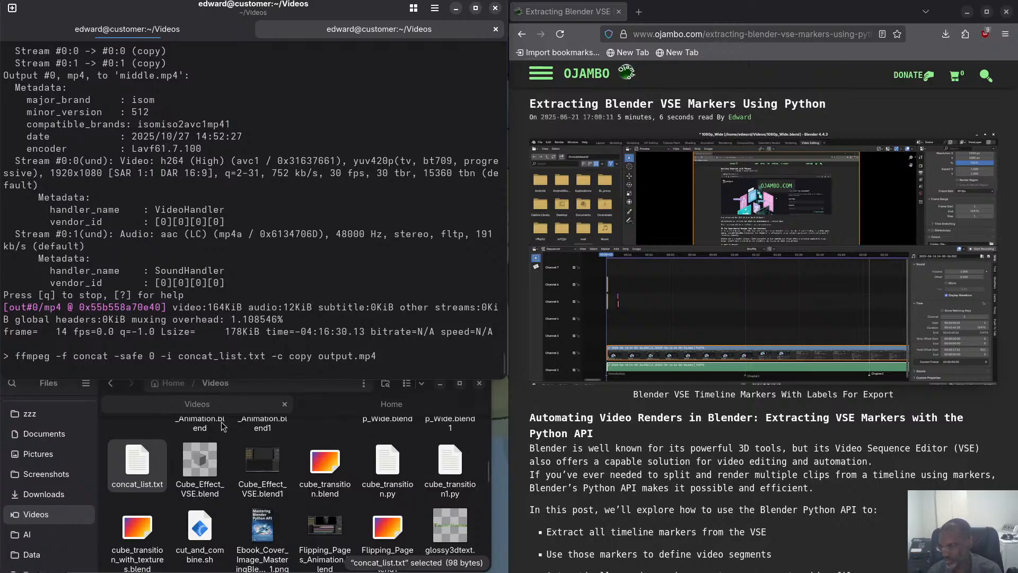
scroll(253, 474, "up", 10)
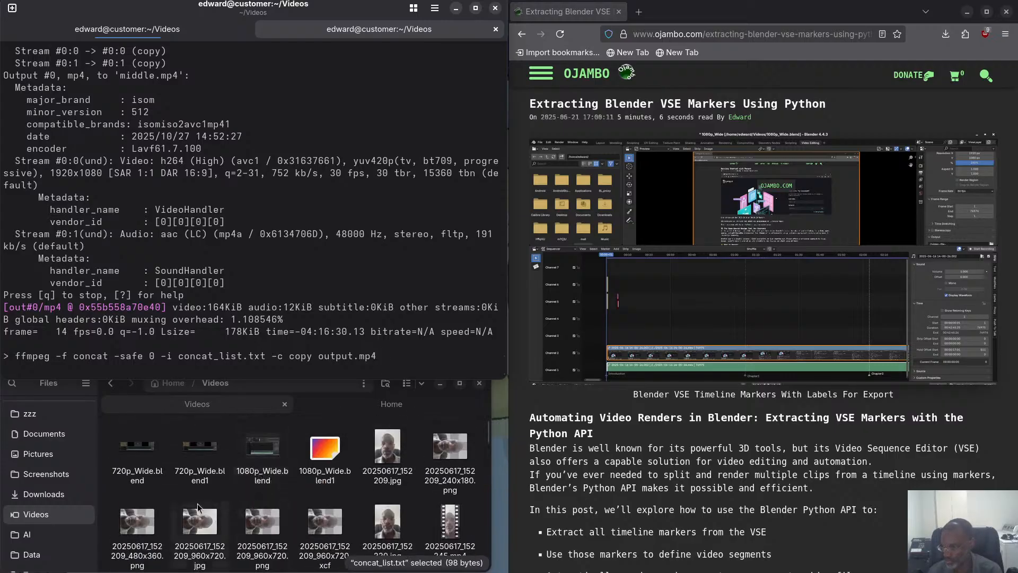
left_click(177, 30)
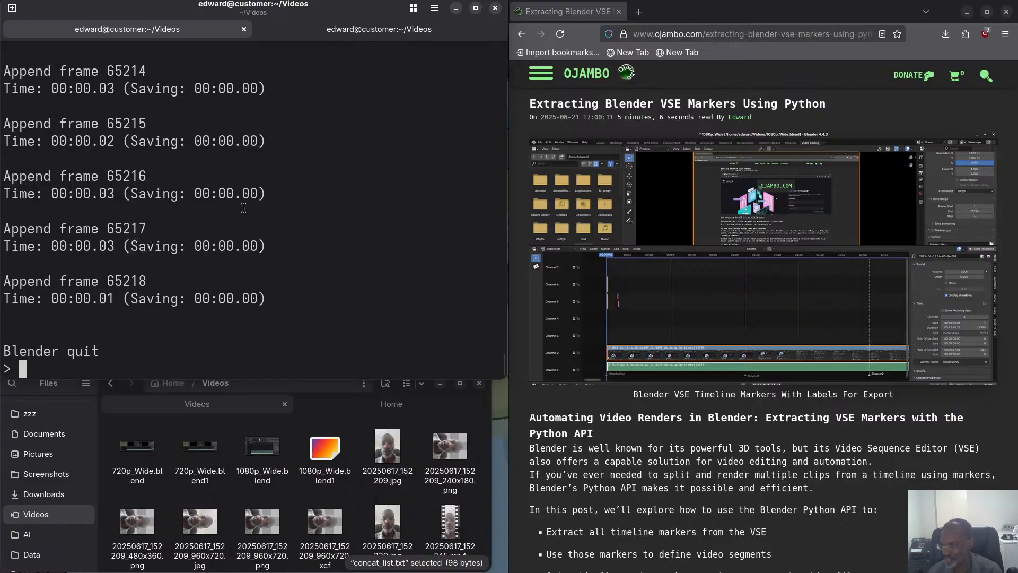
left_click(365, 29)
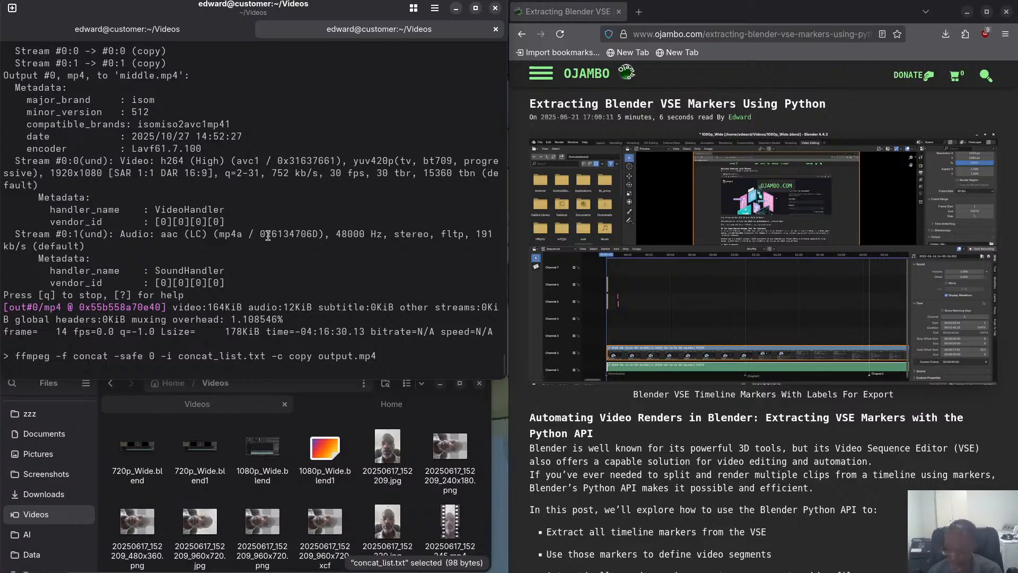
Clear the unexecuted concat command from the terminal prompt.
key("BackSpace")
key("BackSpace")
key("BackSpace")
key("BackSpace")
key("BackSpace")
key("BackSpace")
key("BackSpace")
key("BackSpace")
key("BackSpace")
key("BackSpace")
key("BackSpace")
key("BackSpace")
key("BackSpace")
key("BackSpace")
key("BackSpace")
key("BackSpace")
key("BackSpace")
key("BackSpace")
key("BackSpace")
key("BackSpace")
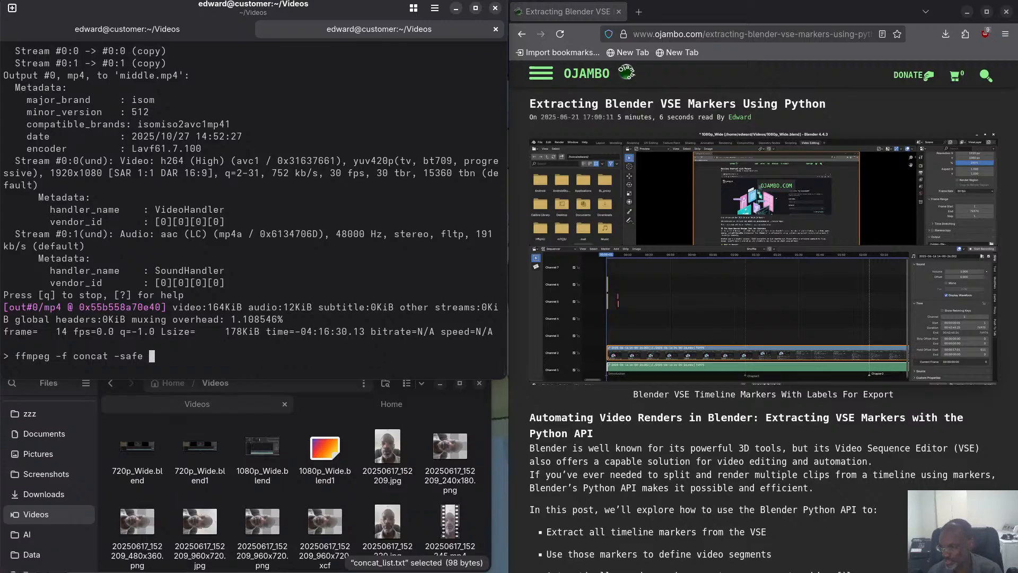
key("BackSpace")
key("BackSpace")
key("BackSpace")
key("BackSpace")
key("BackSpace")
key("BackSpace")
key("BackSpace")
key("BackSpace")
key("BackSpace")
key("BackSpace")
key("BackSpace")
key("BackSpace")
key("BackSpace")
key("BackSpace")
key("BackSpace")
key("BackSpace")
key("BackSpace")
key("BackSpace")
key("BackSpace")
key("BackSpace")
key("Up")
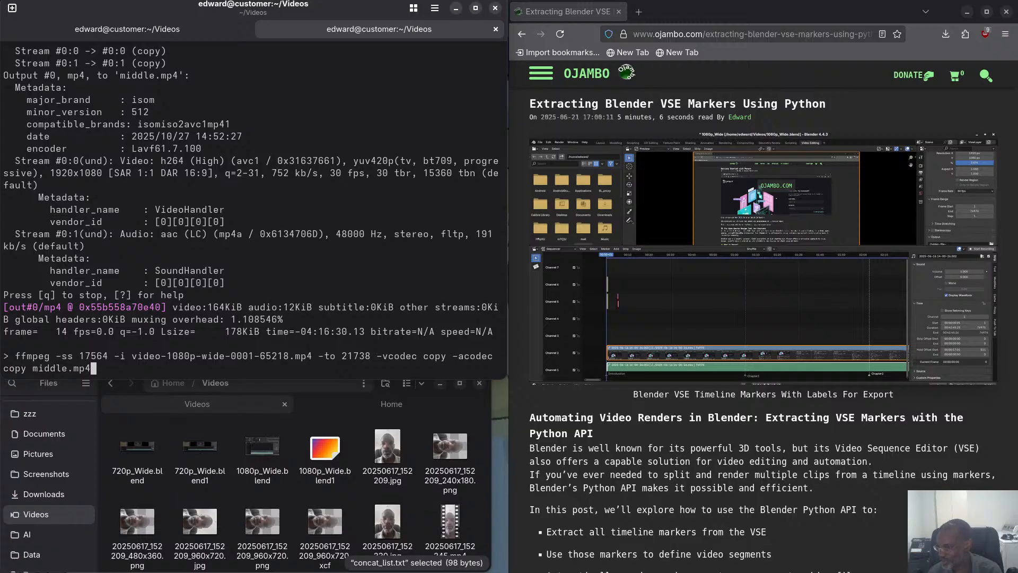
key("Up")
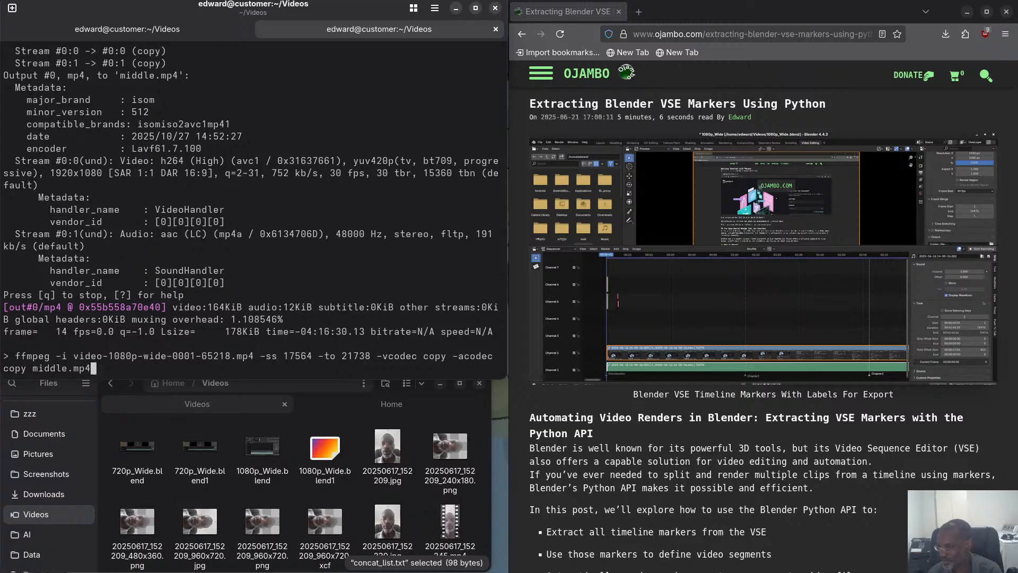
key("Up")
key("Up")
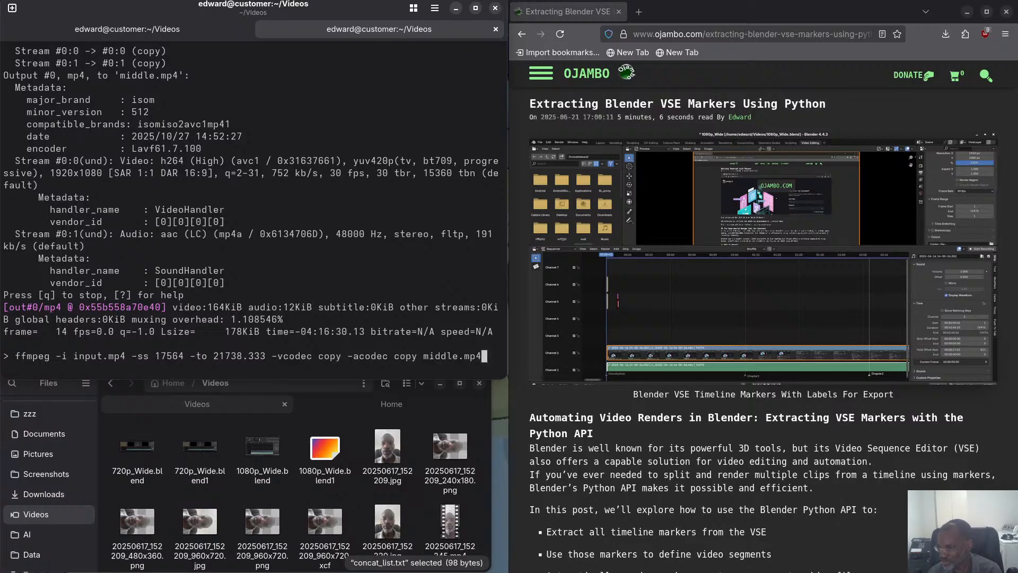
key("Up")
key("Return")
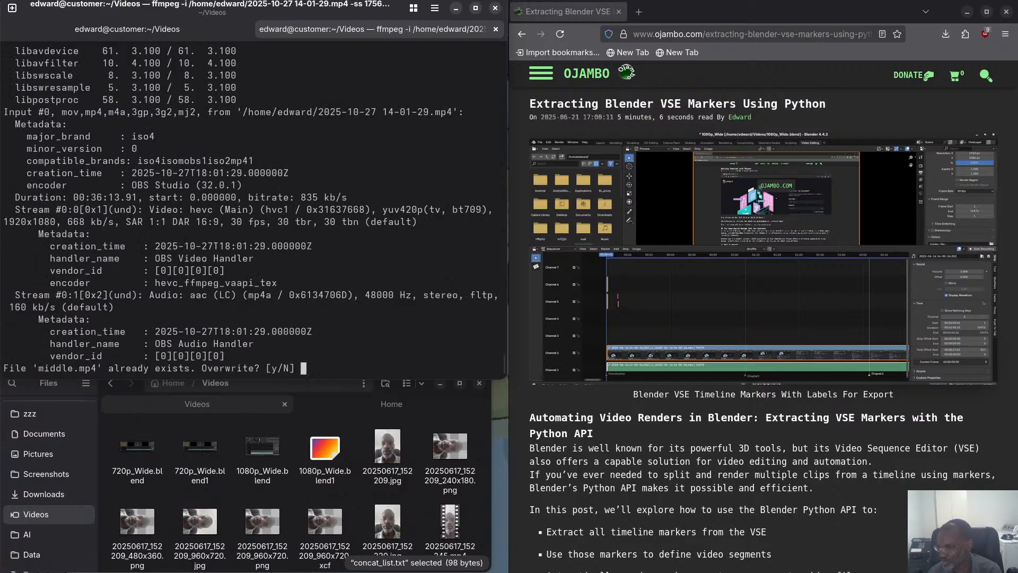
type("N")
key("Return")
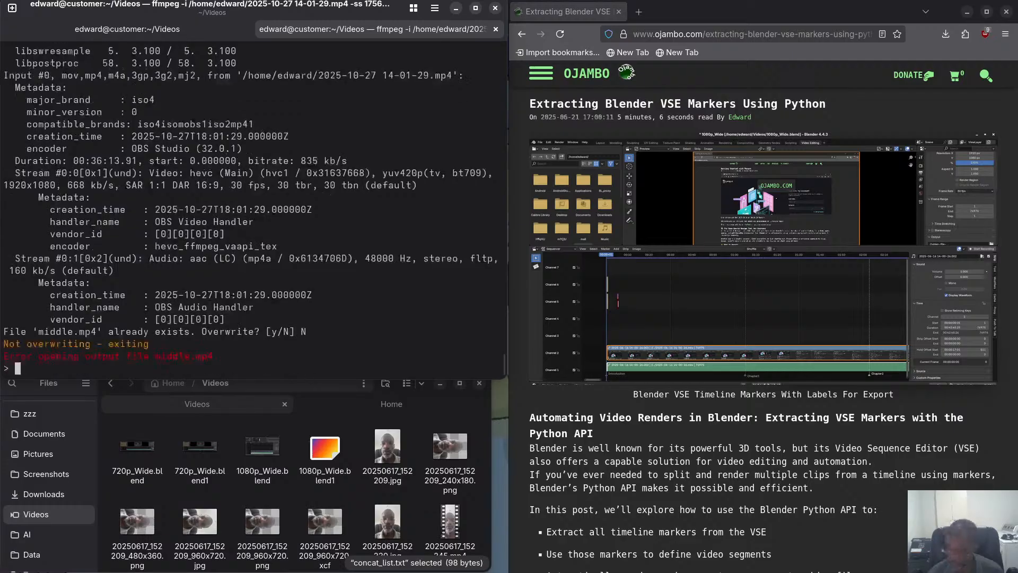
Find the older ffmpeg command with -ss ahead of -i, -t 21738.333 and -c copy in the history and run it.
key("Up")
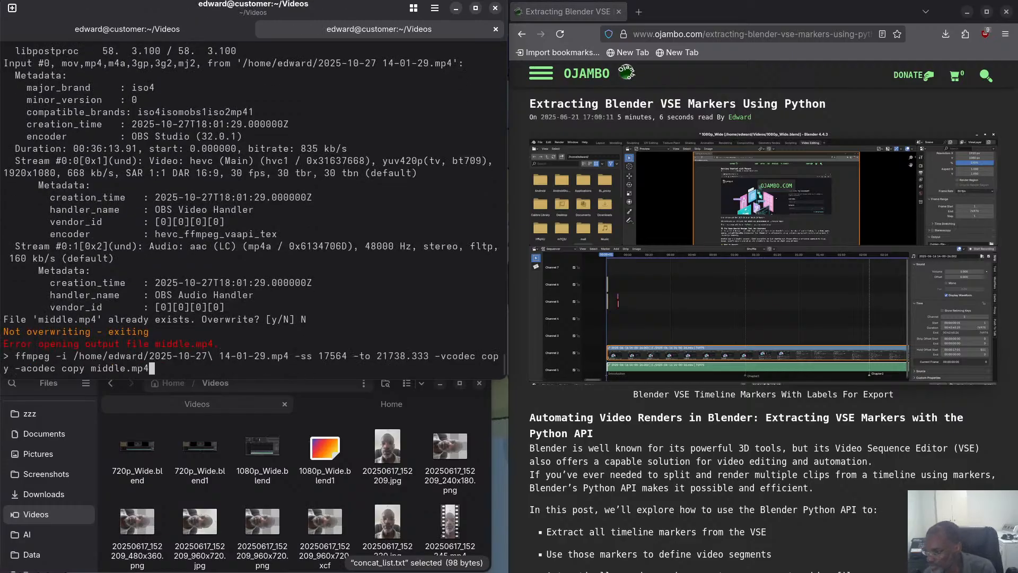
key("Up")
key("Up")
key("Up")
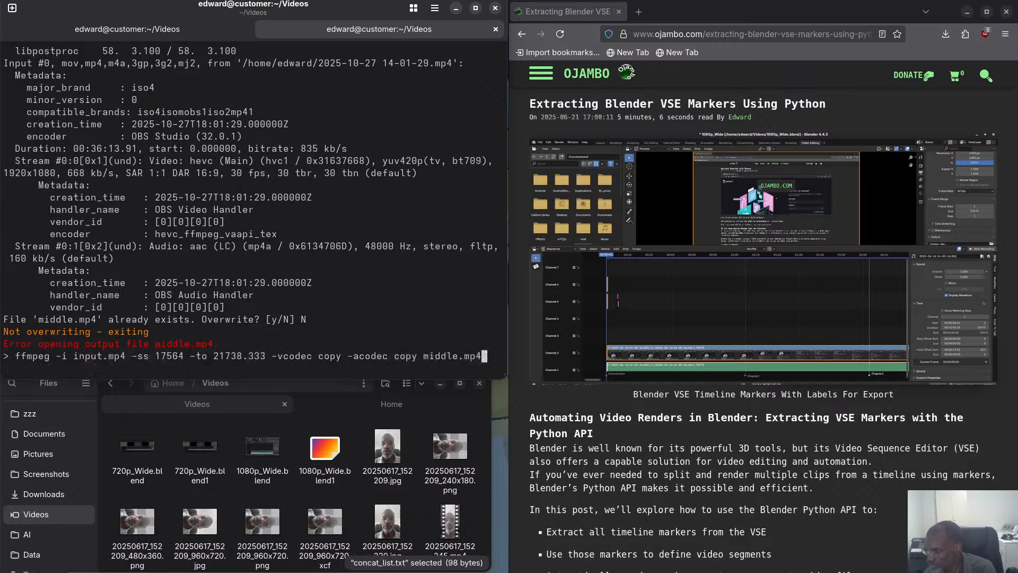
key("Up")
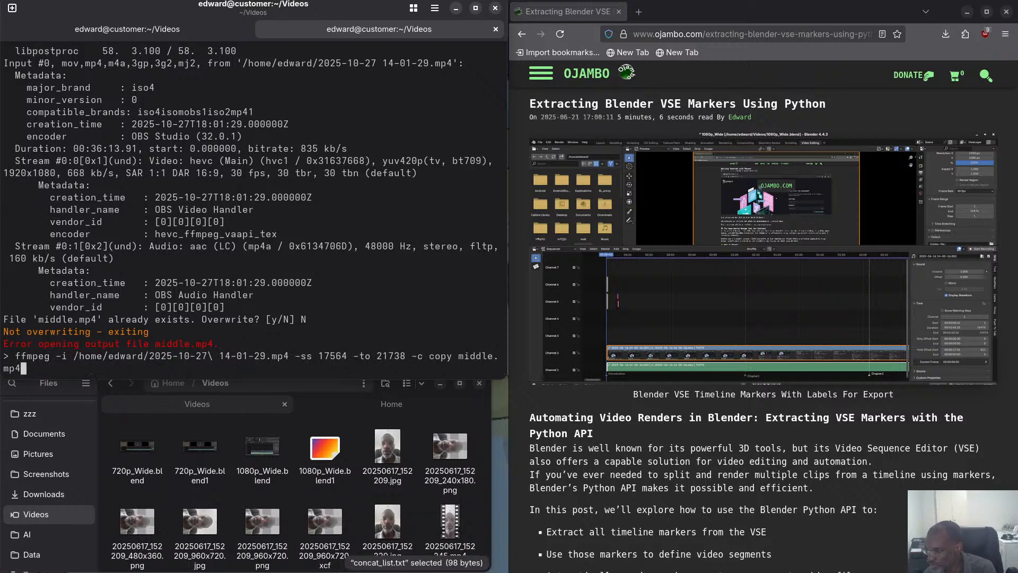
key("Up")
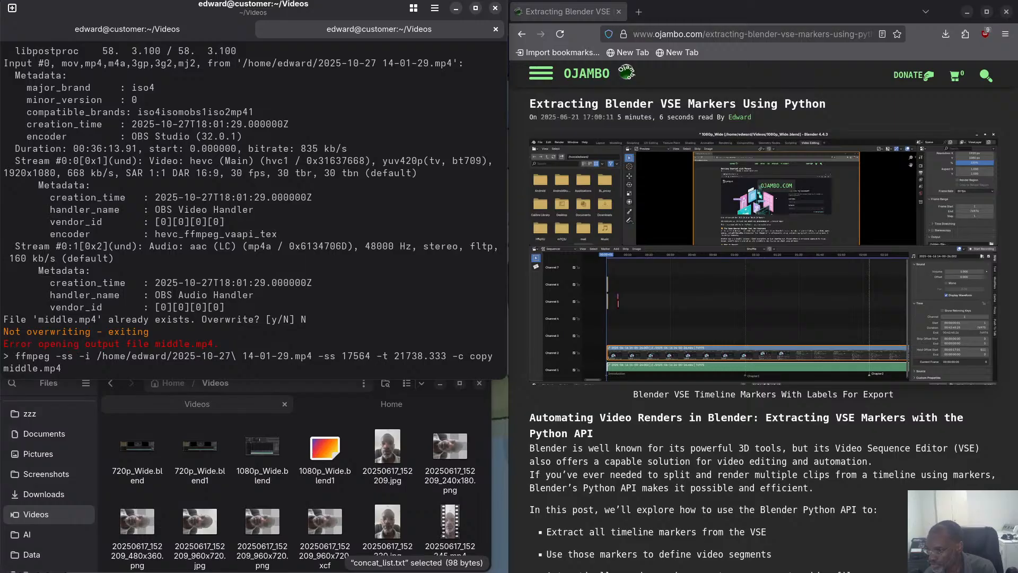
key("Return")
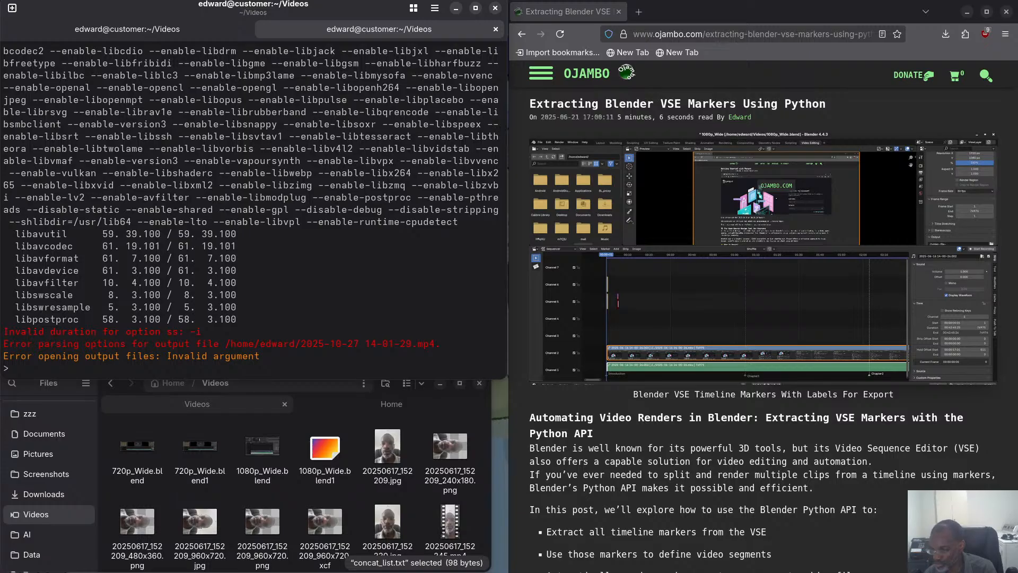
Change the source file in the ffmpeg command to input.mp4 and run it.
key("Up")
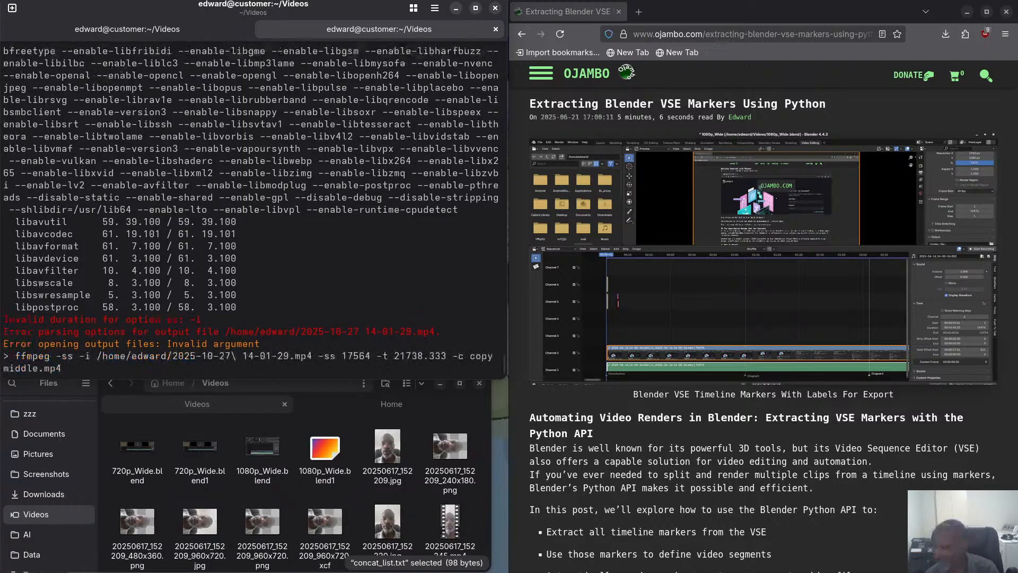
key("Left")
key("Left")
key("Left")
key("Left")
key("Left")
key("Left")
key("Left")
key("Left")
key("Left")
key("Left")
key("Left")
key("Left")
key("Left")
key("Left")
key("Left")
key("Left")
key("Left")
key("Left")
key("Left")
key("Left")
key("Right")
key("BackSpace")
key("BackSpace")
key("BackSpace")
key("BackSpace")
key("BackSpace")
key("BackSpace")
key("BackSpace")
key("BackSpace")
key("BackSpace")
key("BackSpace")
key("BackSpace")
key("BackSpace")
key("BackSpace")
key("BackSpace")
key("BackSpace")
key("BackSpace")
key("BackSpace")
key("BackSpace")
key("BackSpace")
key("BackSpace")
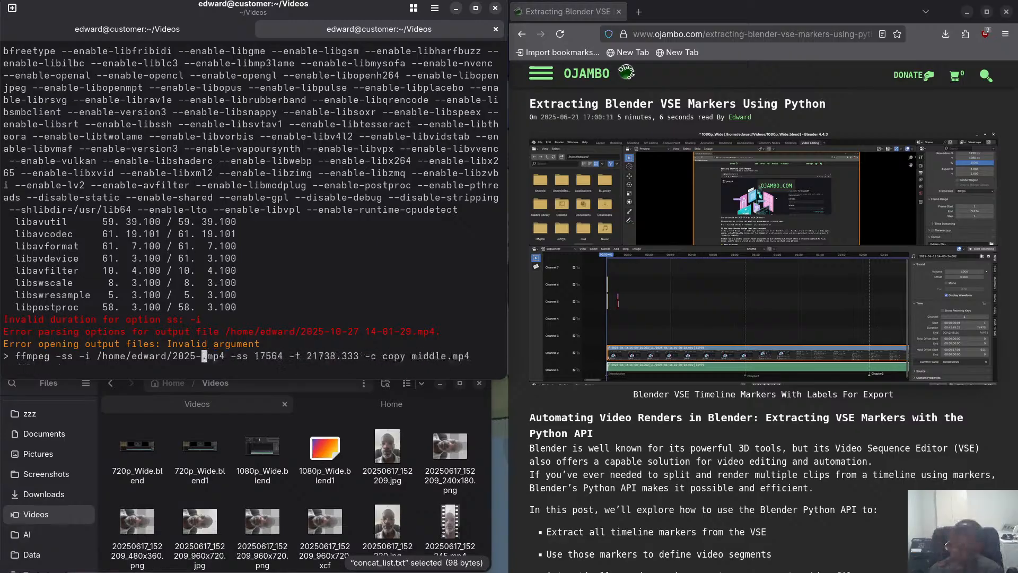
key("BackSpace")
key("BackSpace")
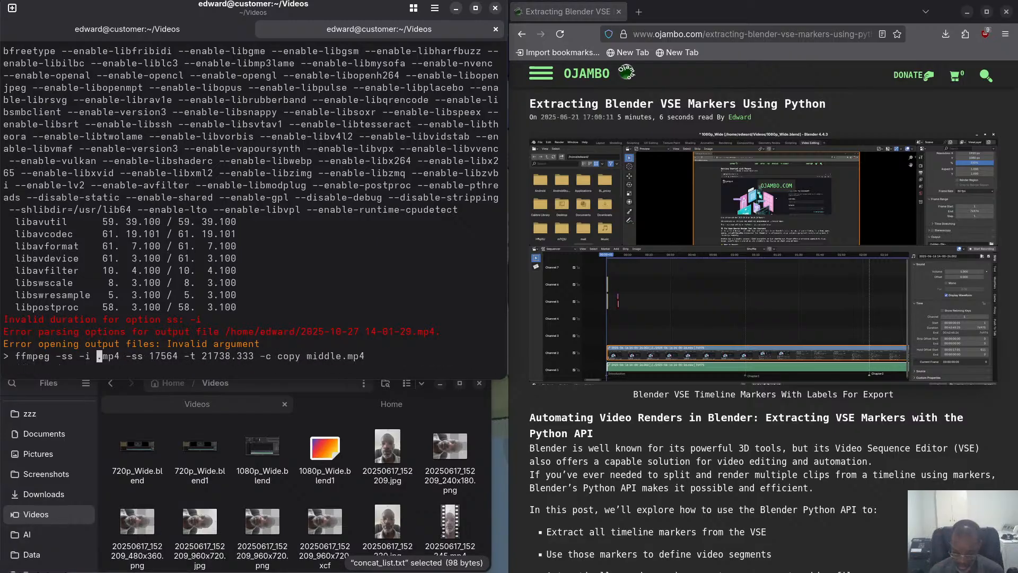
type("inpu")
type("t")
key("Return")
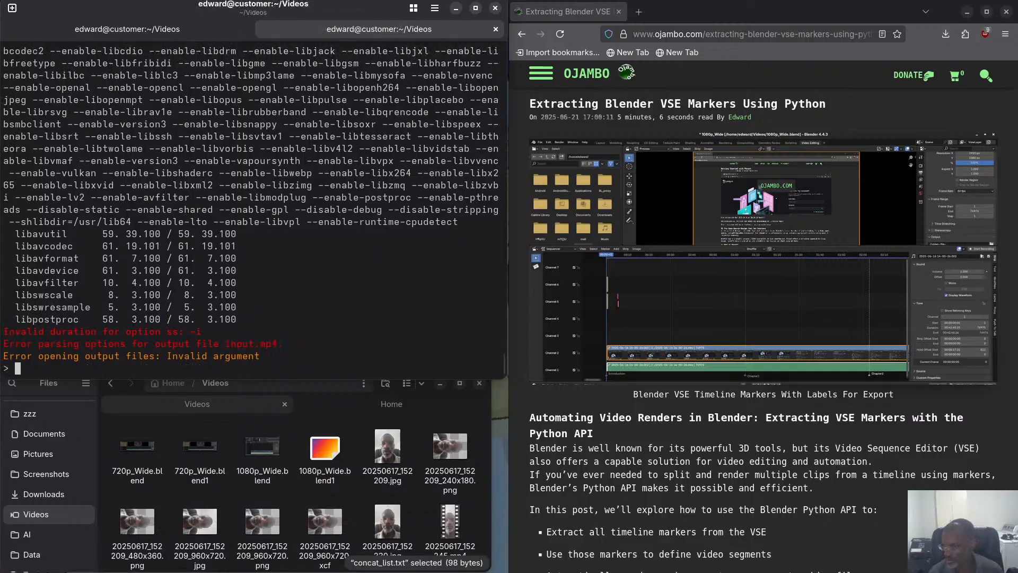
Change the -t option to -to before 21738.333 in the ffmpeg command and try it again.
key("Up")
key("Left")
key("Left")
key("Left")
key("Left")
key("Left")
key("Left")
key("Left")
key("Left")
key("Left")
key("Left")
key("Left")
key("Left")
key("Left")
key("Left")
key("Left")
key("Left")
key("Left")
key("Left")
key("Left")
key("Left")
key("Left")
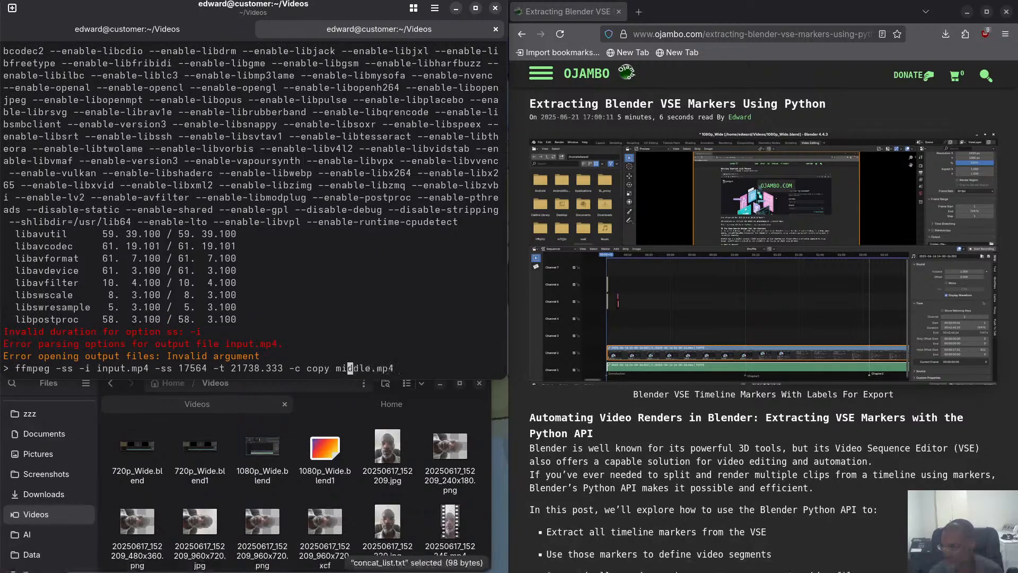
key("Left")
key("Left")
type("o")
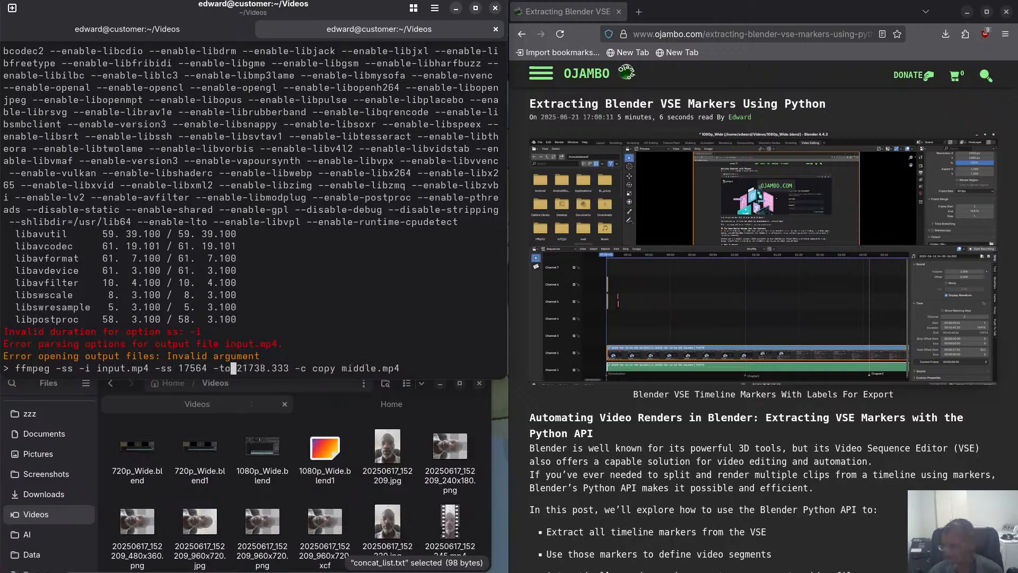
key("ctrl+c")
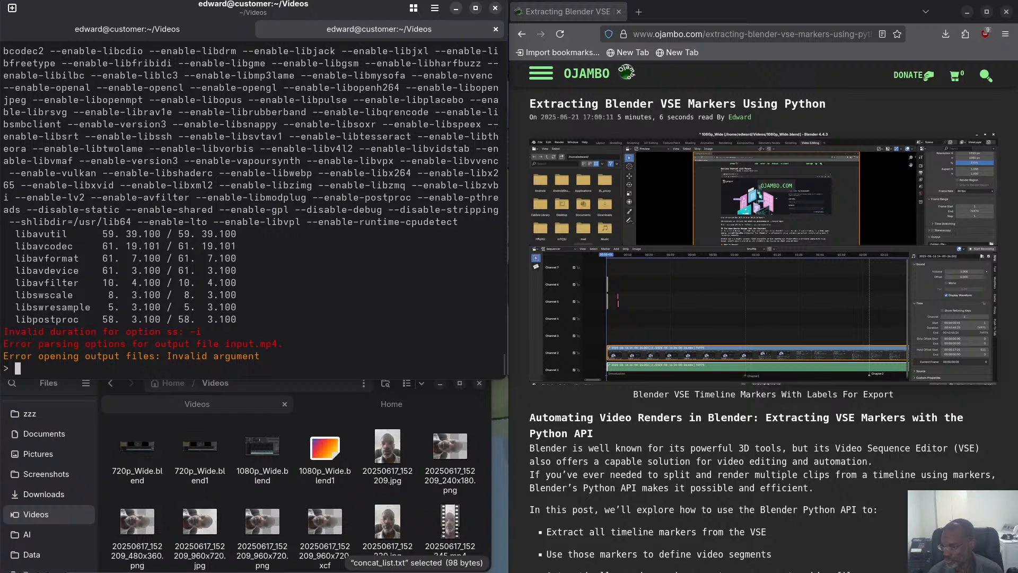
Remove the stray -ss ahead of -i input.mp4 from the last ffmpeg command.
key("Up")
key("Left")
key("Left")
key("Left")
key("Left")
key("Left")
key("Left")
key("Left")
key("Left")
key("Left")
key("Left")
key("Left")
key("Left")
key("Left")
key("Left")
key("Left")
key("Left")
key("Left")
key("Left")
key("Left")
key("Left")
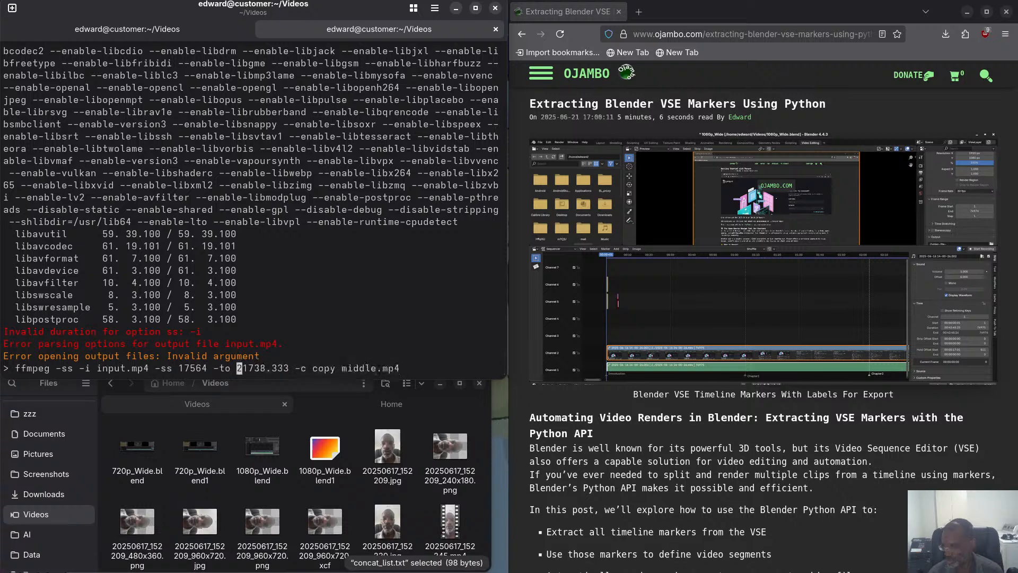
key("Left")
key("Left")
key("Left")
key("Left")
key("Left")
key("Left")
key("Left")
key("Left")
key("Left")
key("BackSpace")
key("BackSpace")
key("BackSpace")
key("BackSpace")
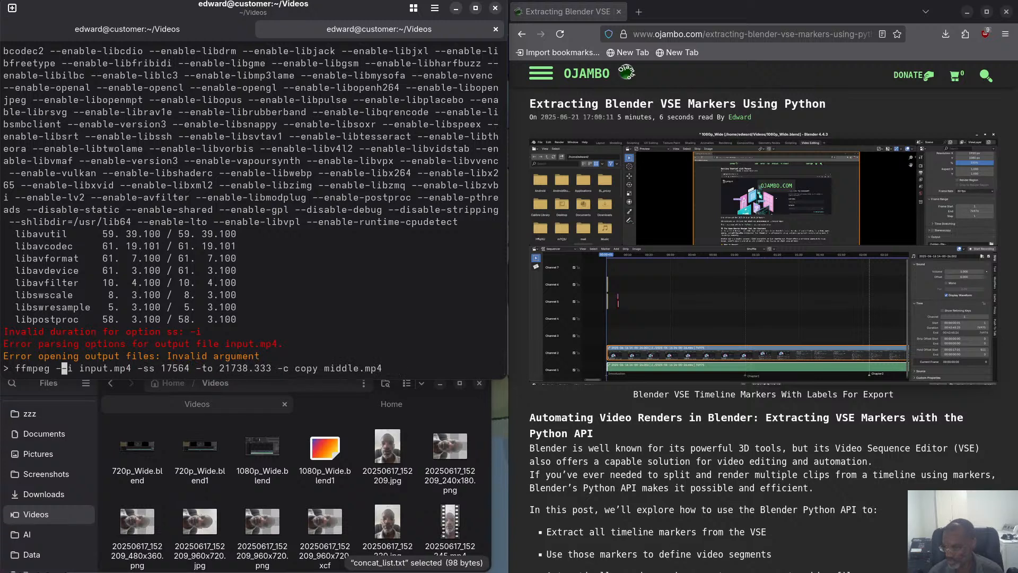
Run the ffmpeg command on input.mp4 with -ss 17564 -to 21738.333 -c copy, and accept overwriting middle.mp4.
key("Return")
type("y")
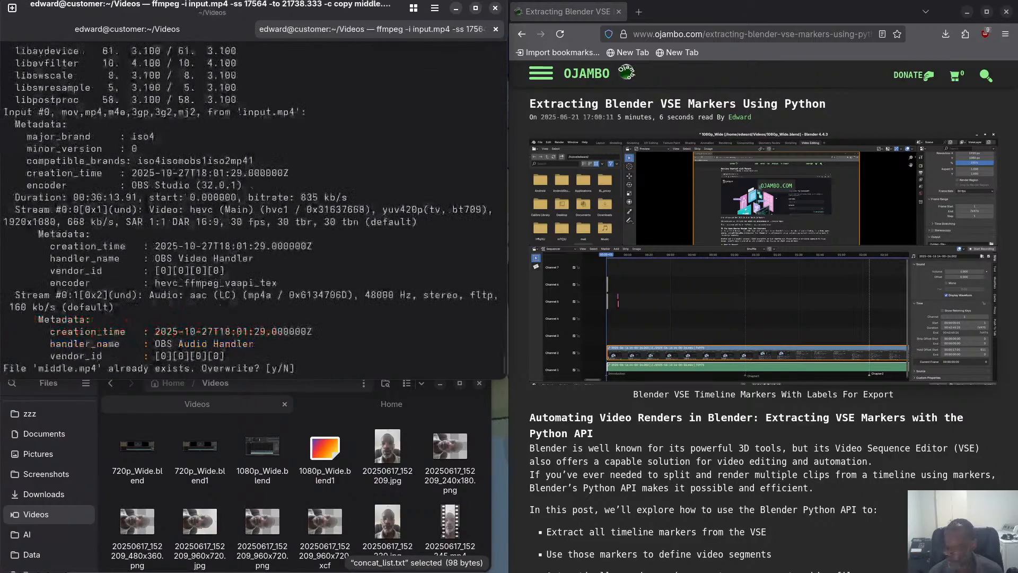
key("Return")
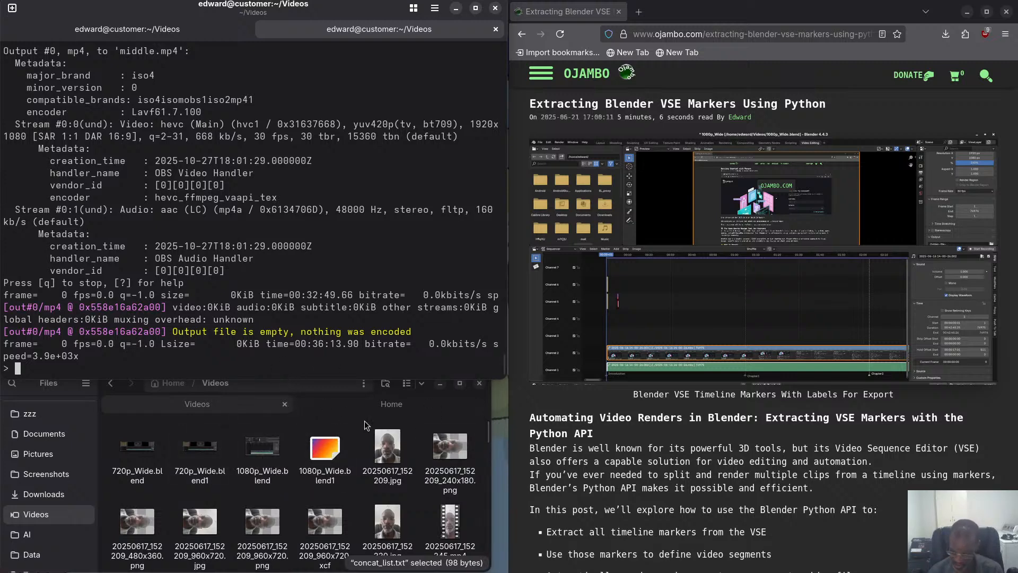
scroll(276, 508, "down", 5)
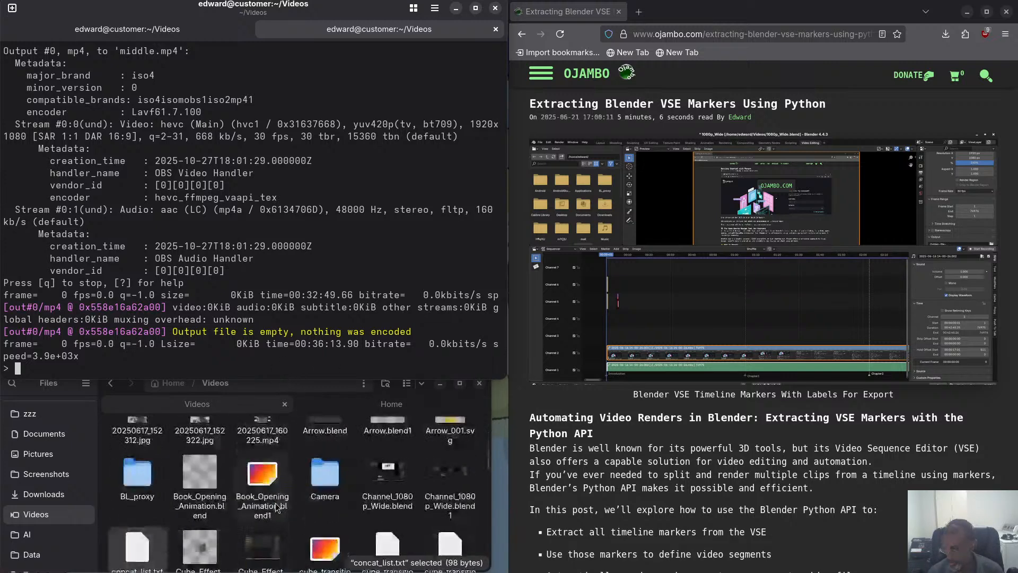
scroll(275, 503, "down", 5)
scroll(275, 502, "up", 6)
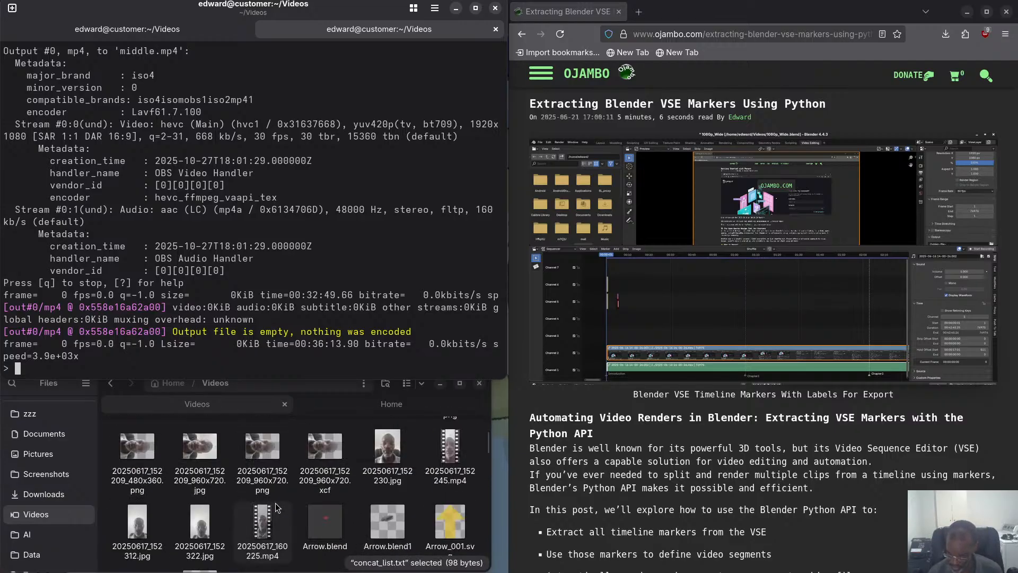
scroll(275, 503, "up", 2)
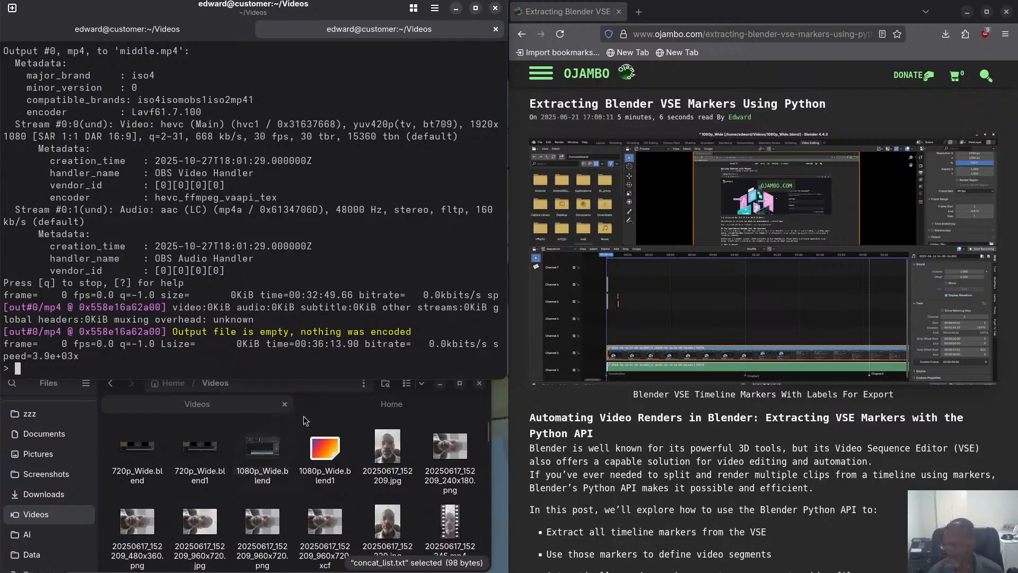
Review the Blender VSE markers article from its script screenshots and demo video down to the conclusion and author section.
scroll(754, 378, "down", 15)
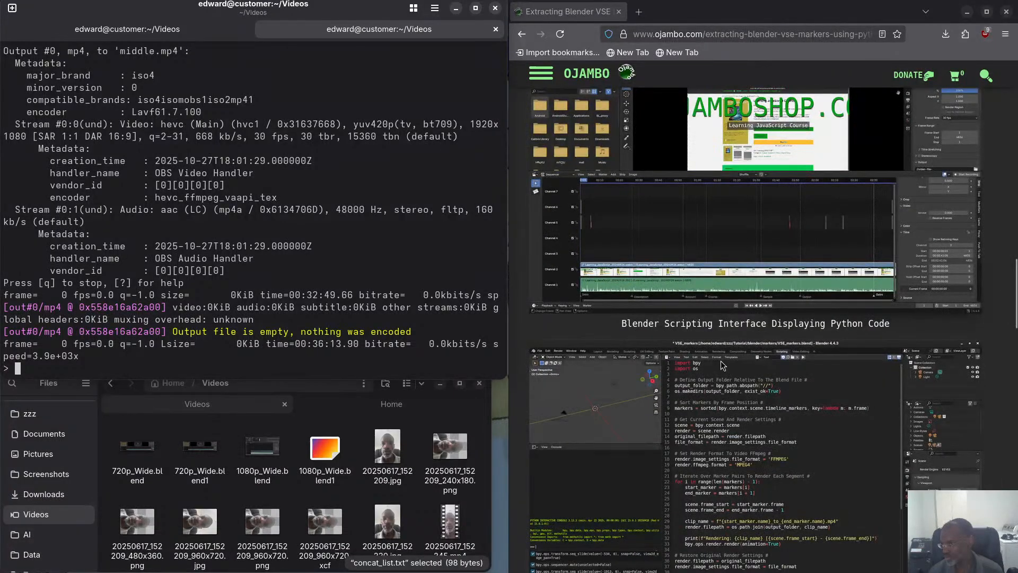
scroll(742, 366, "down", 3)
scroll(699, 319, "down", 20)
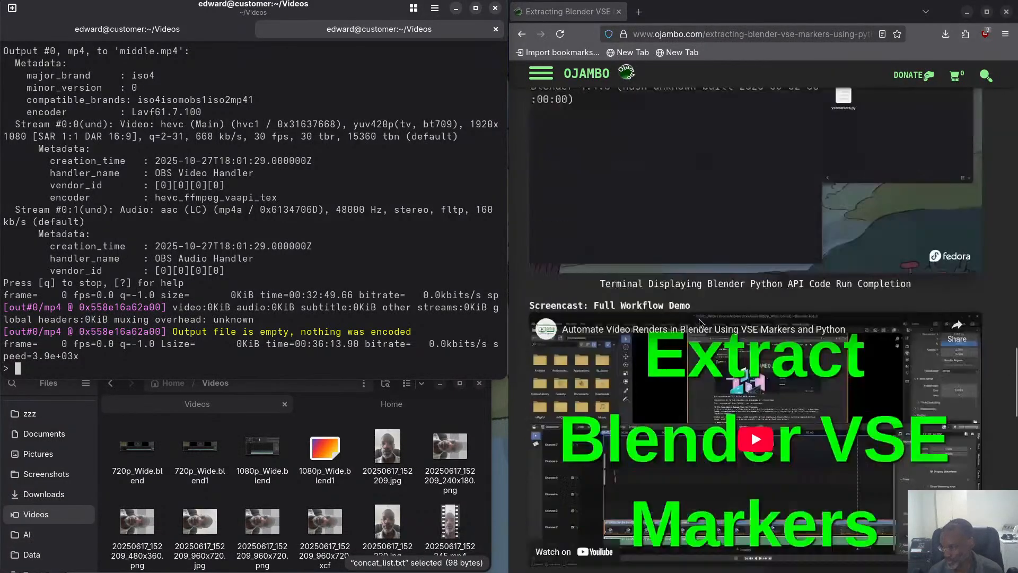
scroll(699, 320, "up", 5)
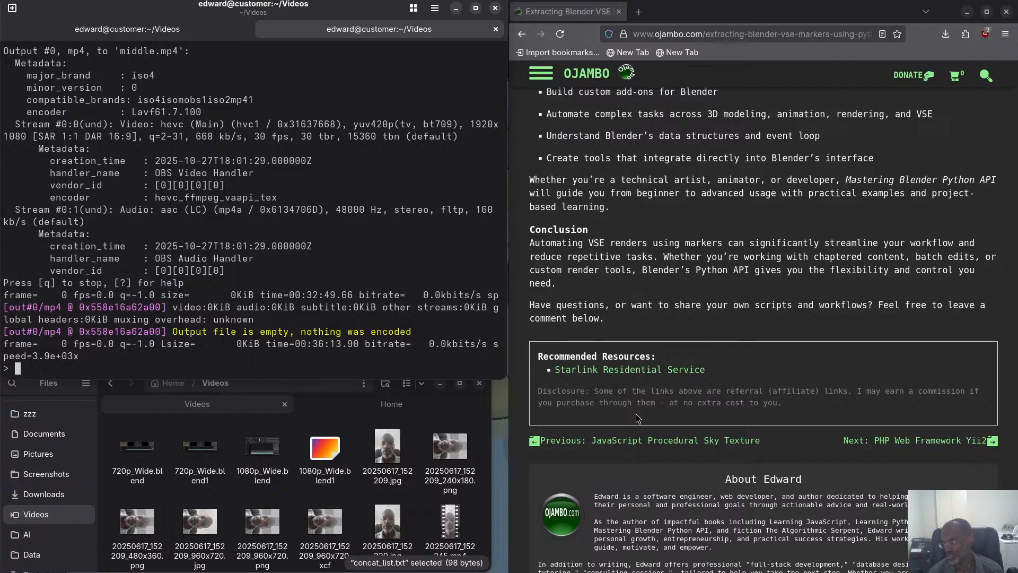
scroll(635, 414, "down", 5)
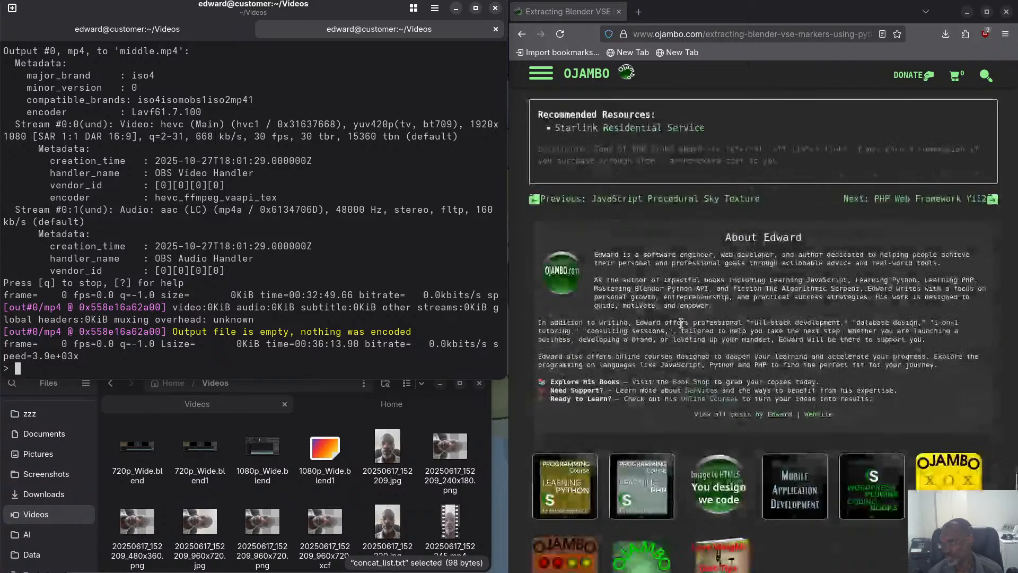